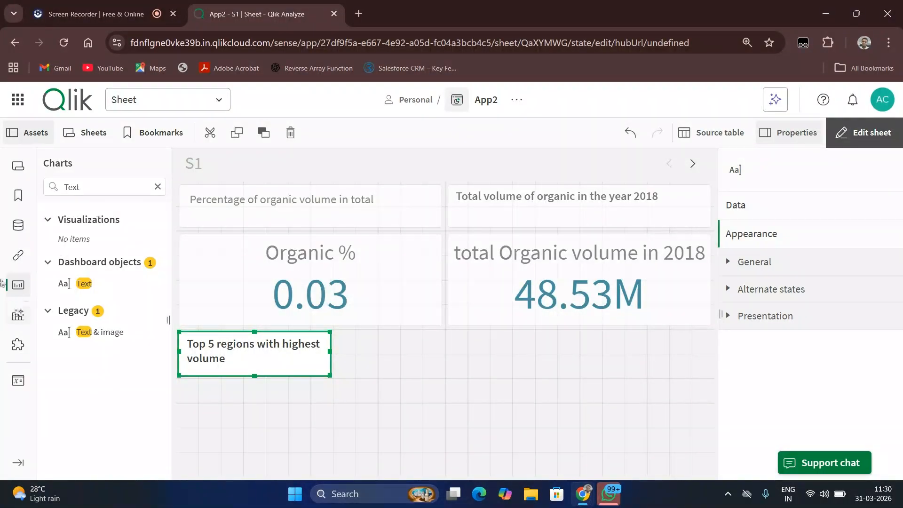
- Add a bar chart beside the "Top 5 regions with highest volume" text and resize it to 16 x 6 grid cells
left_click(3, 314)
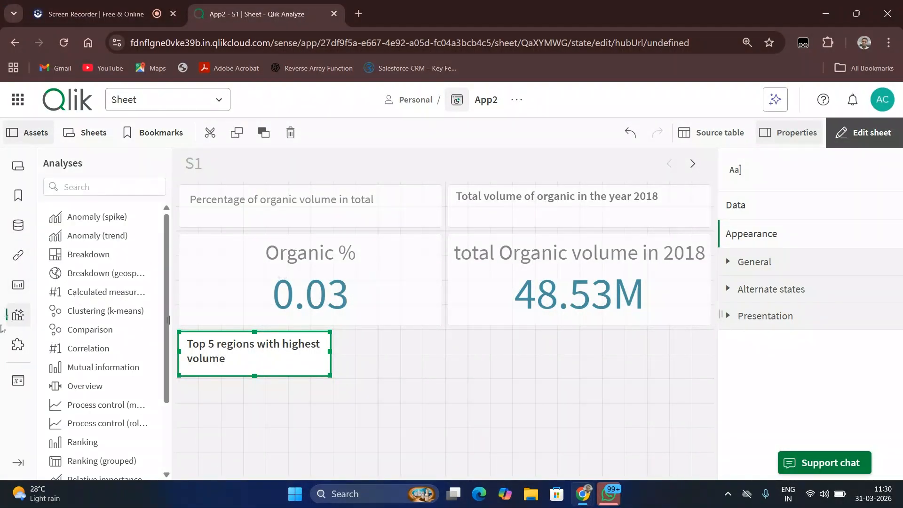
scroll(131, 350, "down", 1)
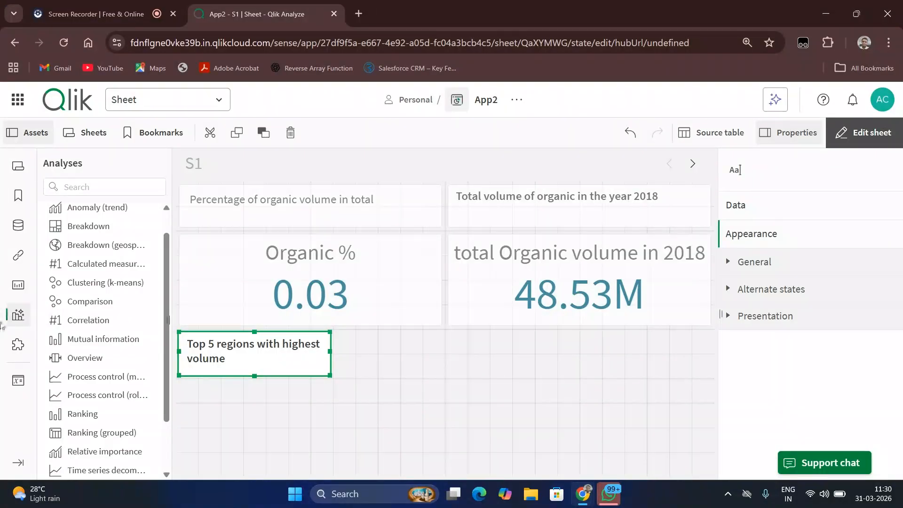
left_click(17, 286)
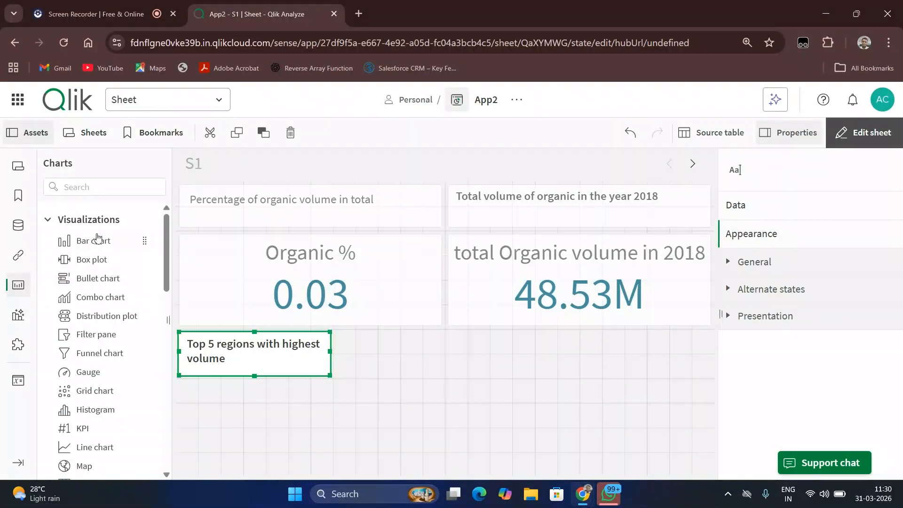
left_click_drag(97, 238, 447, 407)
left_click(442, 399)
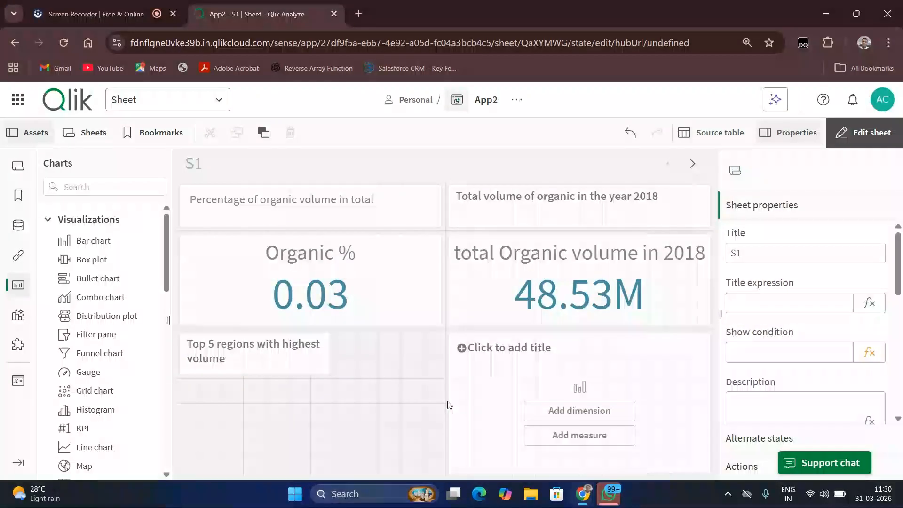
left_click(449, 403)
left_click_drag(448, 400, 363, 400)
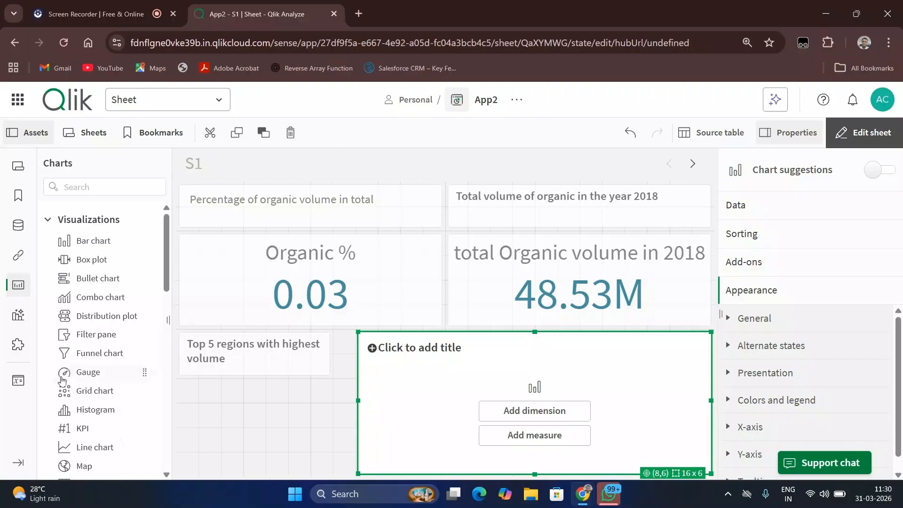
- Open the app's list of variables
left_click(13, 385)
left_click(13, 384)
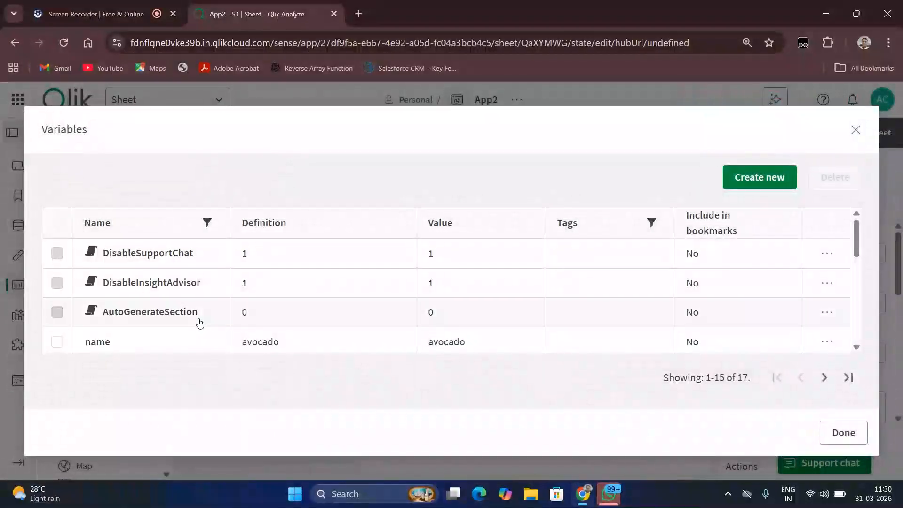
- Start a new variable and name it vtop5
left_click(734, 177)
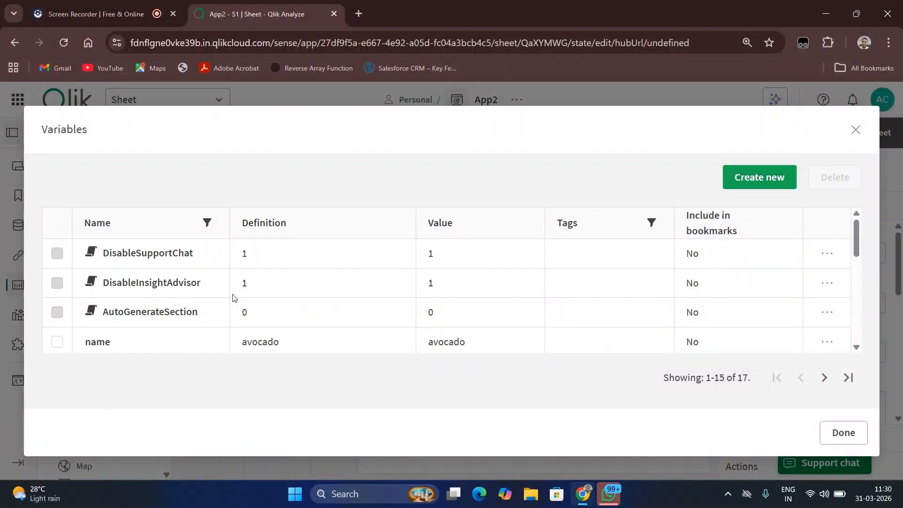
left_click(224, 213)
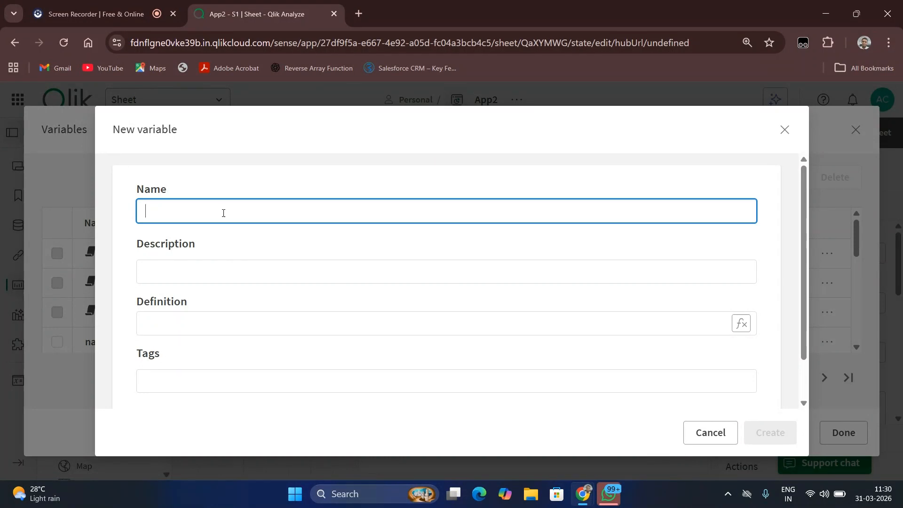
type("vtop5")
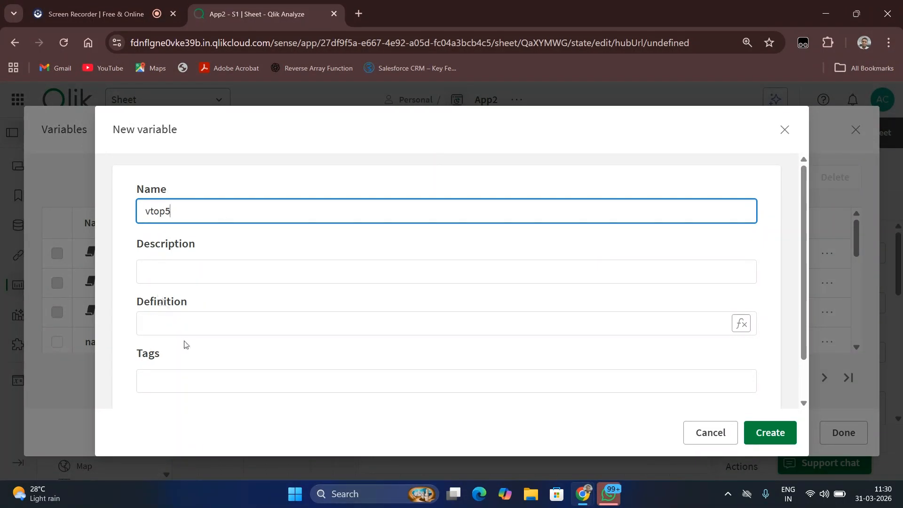
- Define vtop5 as Rank(Sum([Total Volume]))<=5 without a leading equals sign and create the variable
left_click(177, 324)
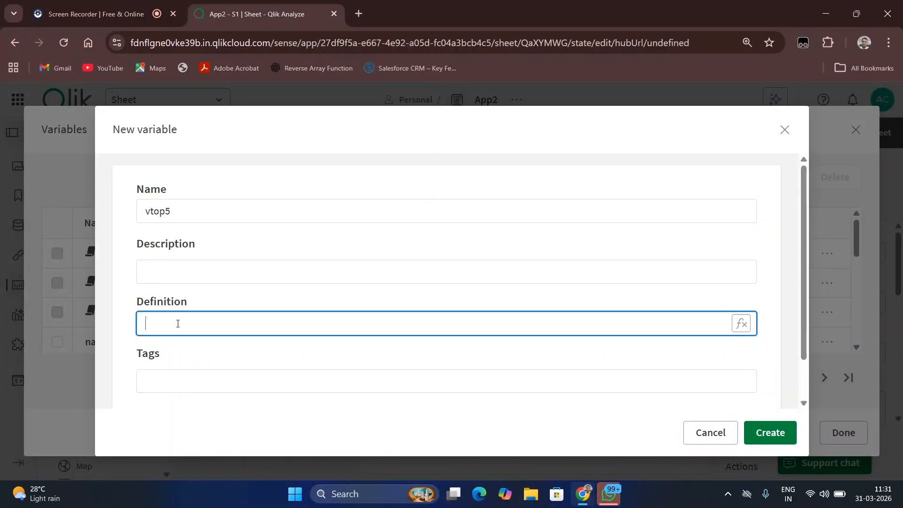
type("=Rank(")
key("ctrl+a")
key("BackSpace")
type("Sum()")
type("[")
type("Tot")
type("al Volum")
type("e")
left_click(147, 323)
type("Rank(")
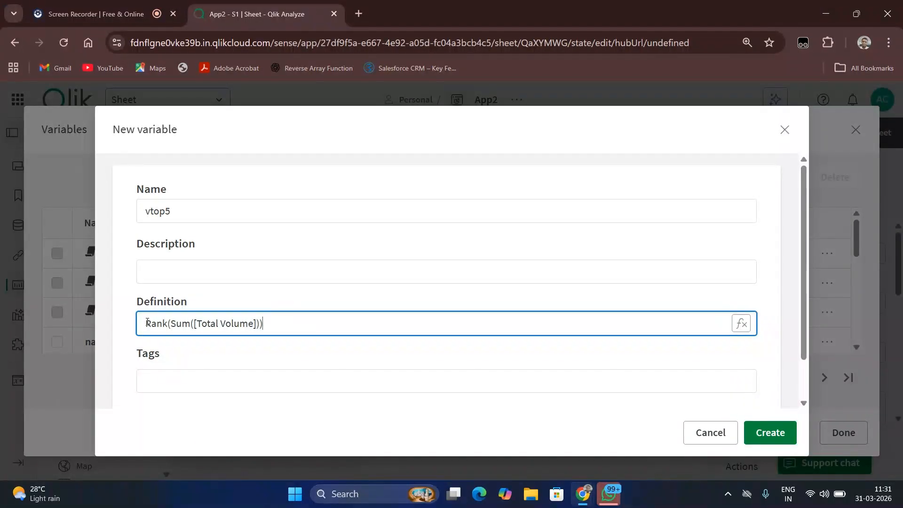
type("<=5")
left_click(778, 441)
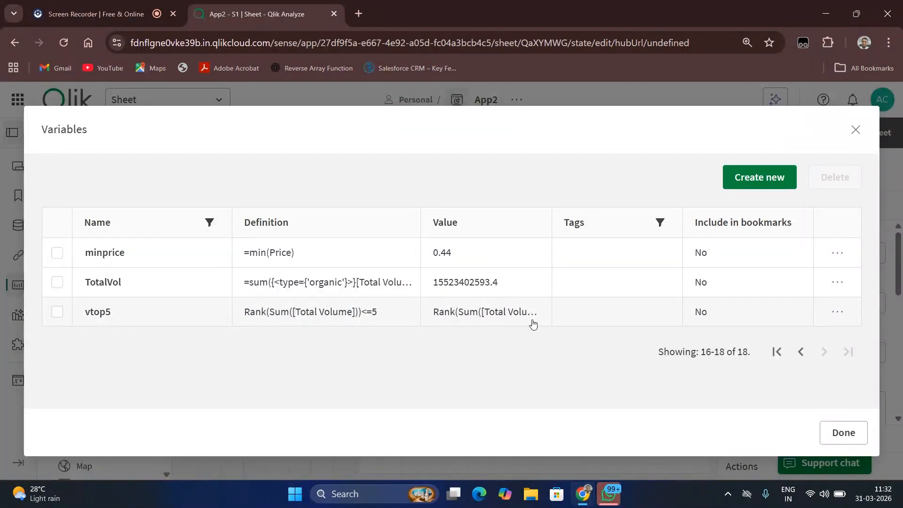
- Delete the vtop5 variable from the variables list
left_click(455, 316)
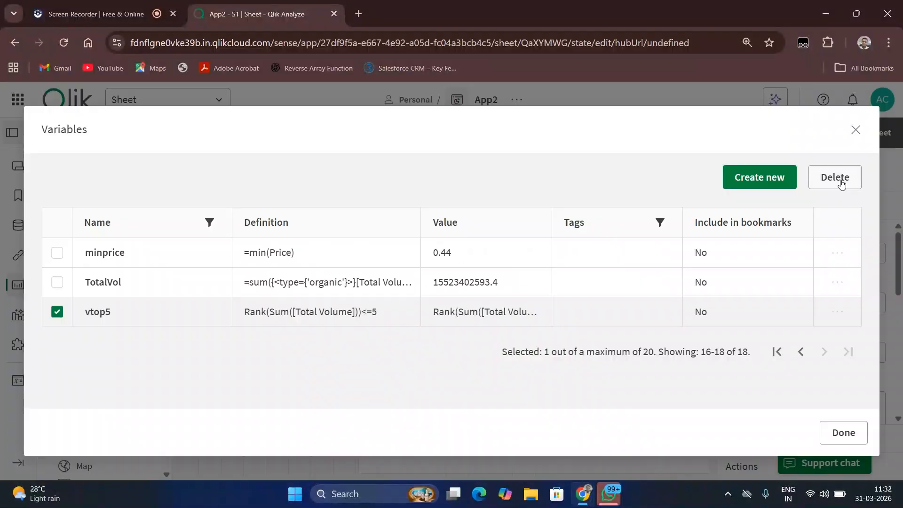
left_click(823, 177)
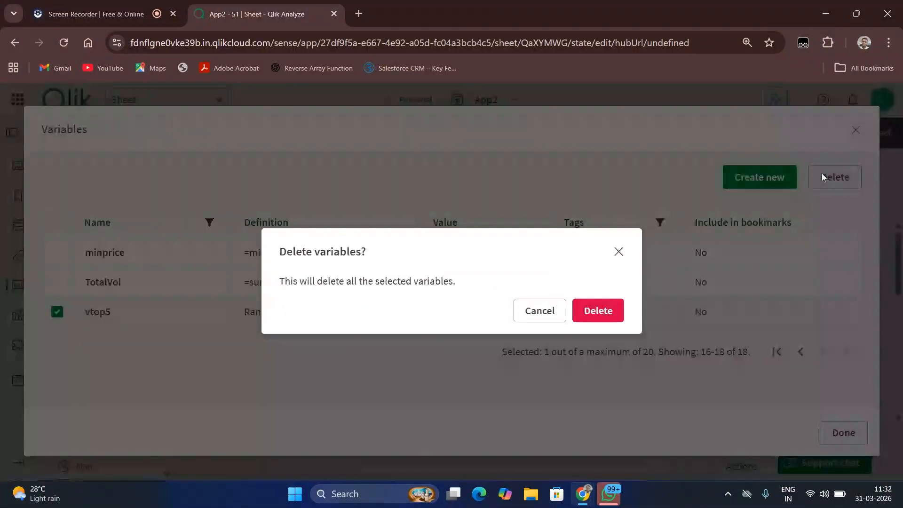
left_click(612, 310)
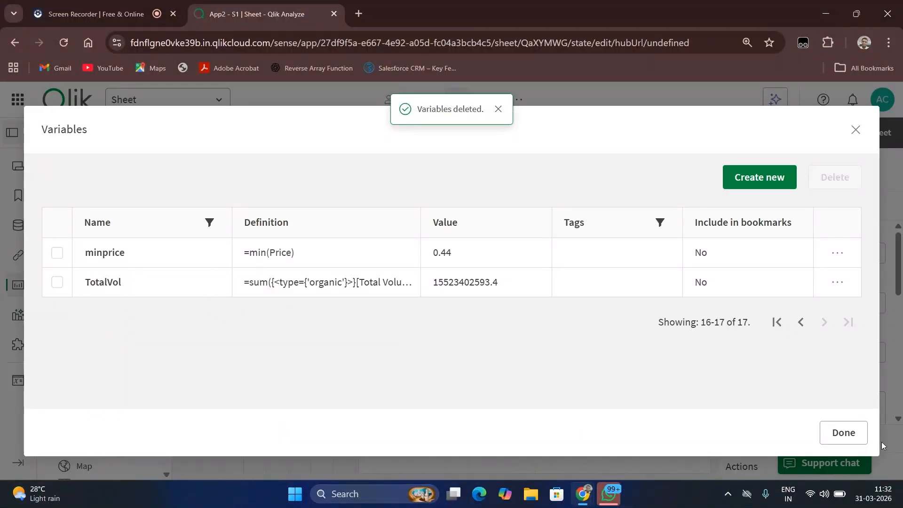
- Start a replacement variable with the name vtop5
left_click(752, 178)
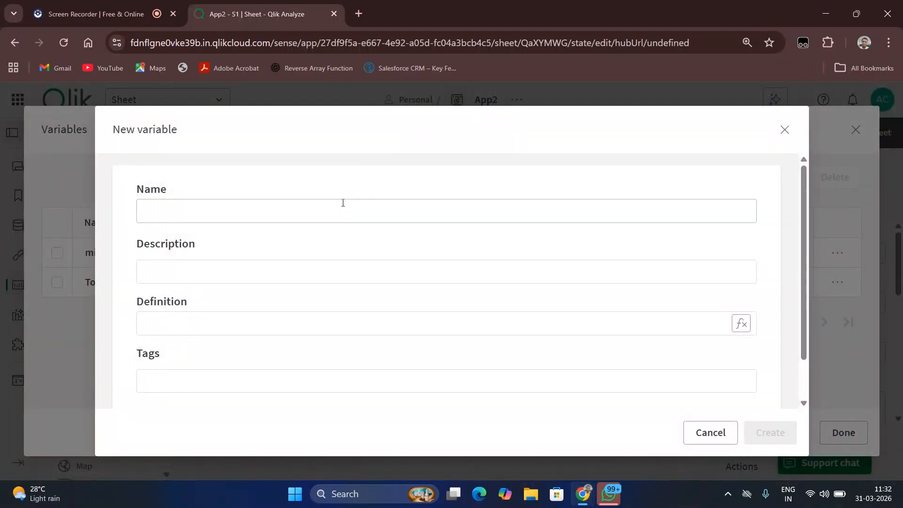
left_click(342, 206)
type("vto")
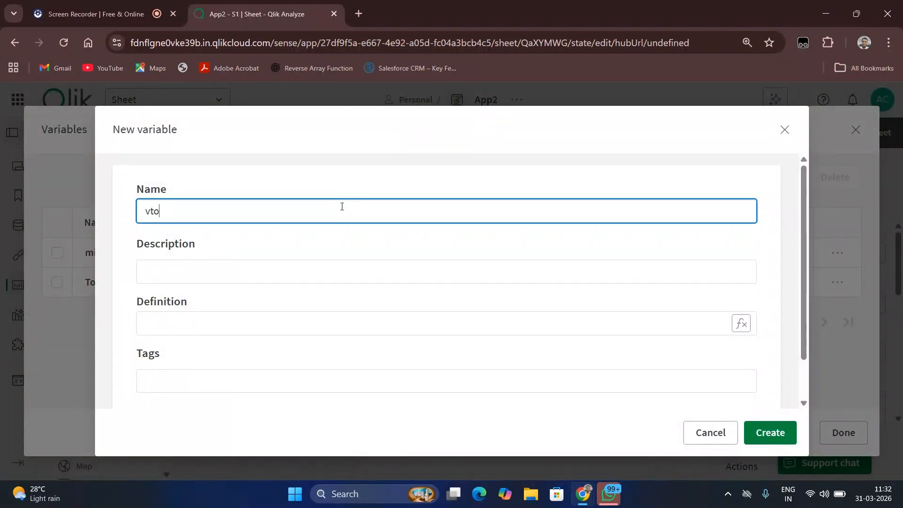
type("p5")
- Enter =Rank(sum([Total Volume]))<=5 as the definition of the new vtop5 variable
left_click(196, 320)
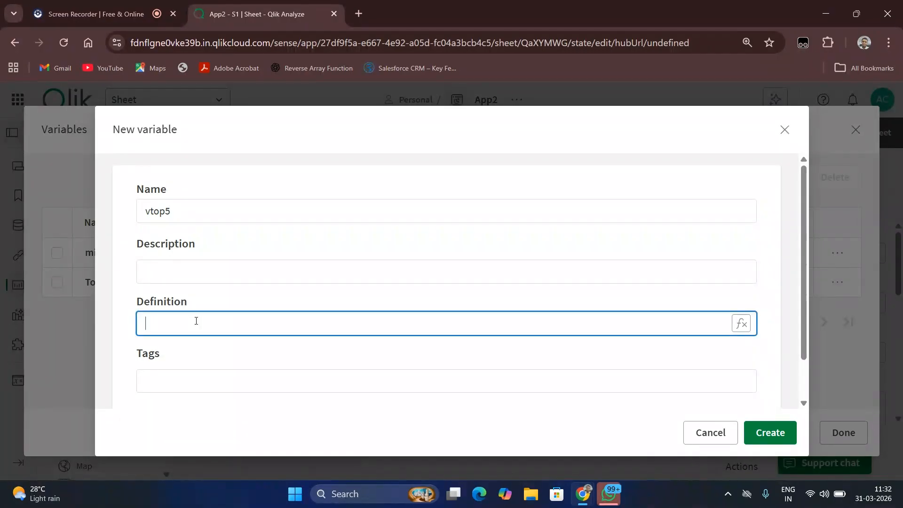
type("=sum()Total Volume")
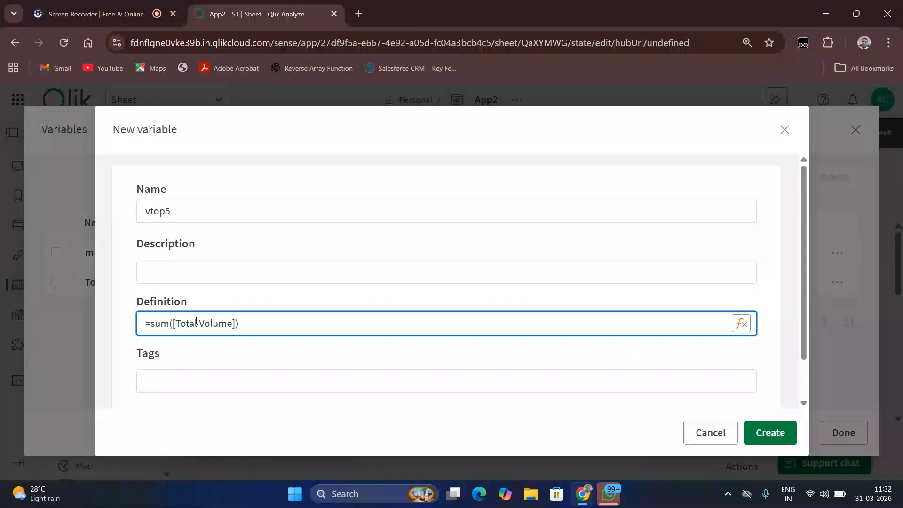
left_click(152, 324)
type("R")
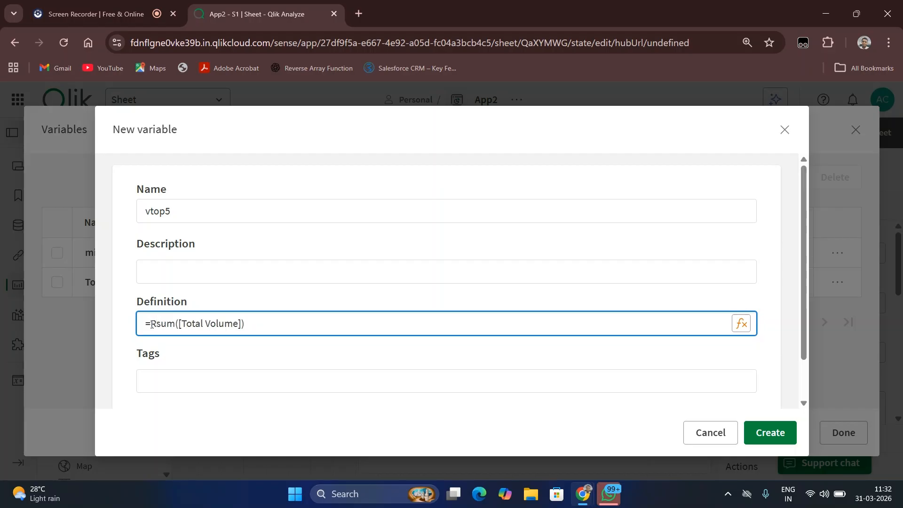
type("ank(")
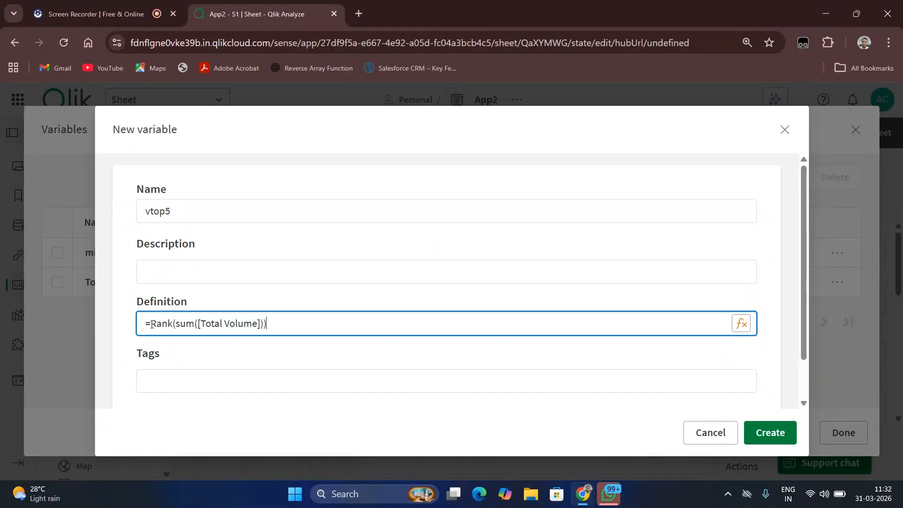
type("<=5")
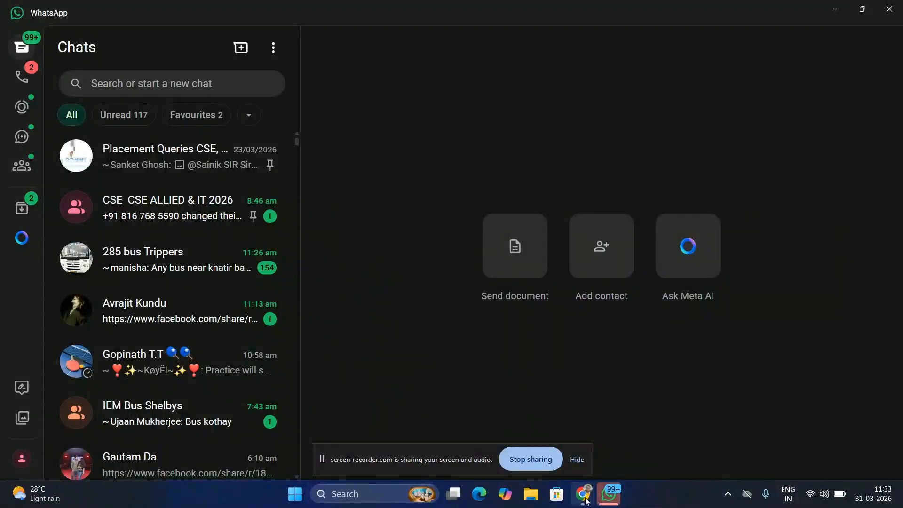
- Switch back from WhatsApp to the Qlik window in Chrome and create the vtop5 variable
left_click(585, 498)
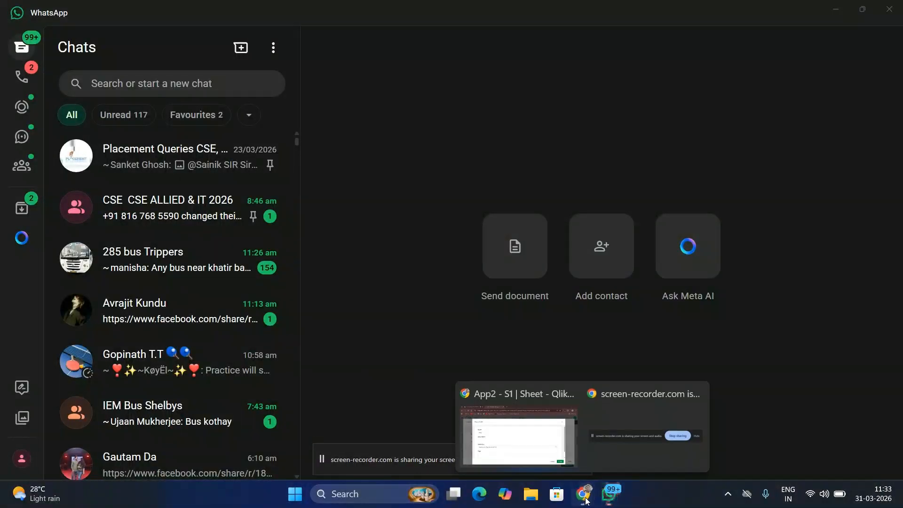
left_click(517, 435)
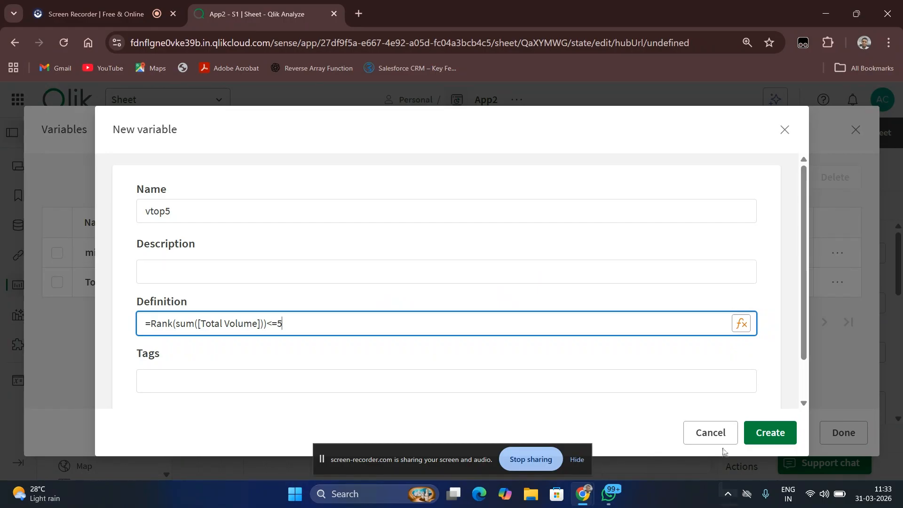
left_click(771, 433)
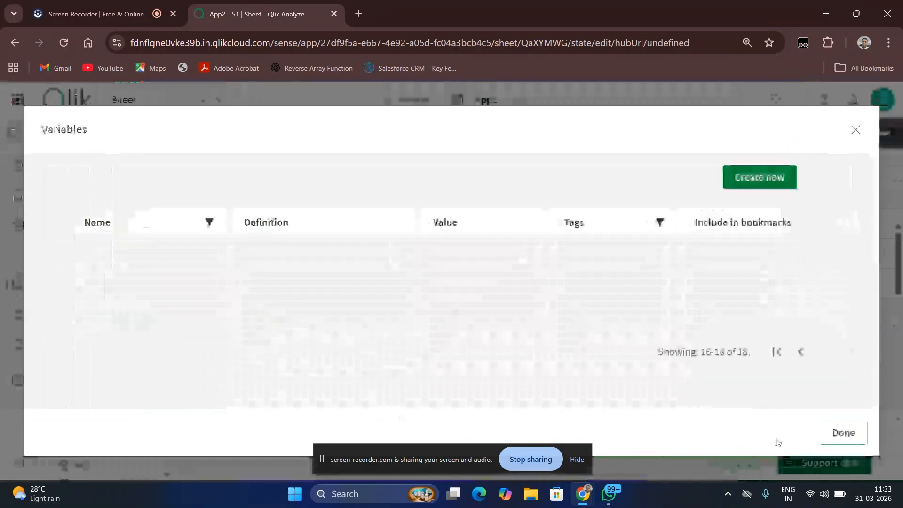
key("ctrl+1")
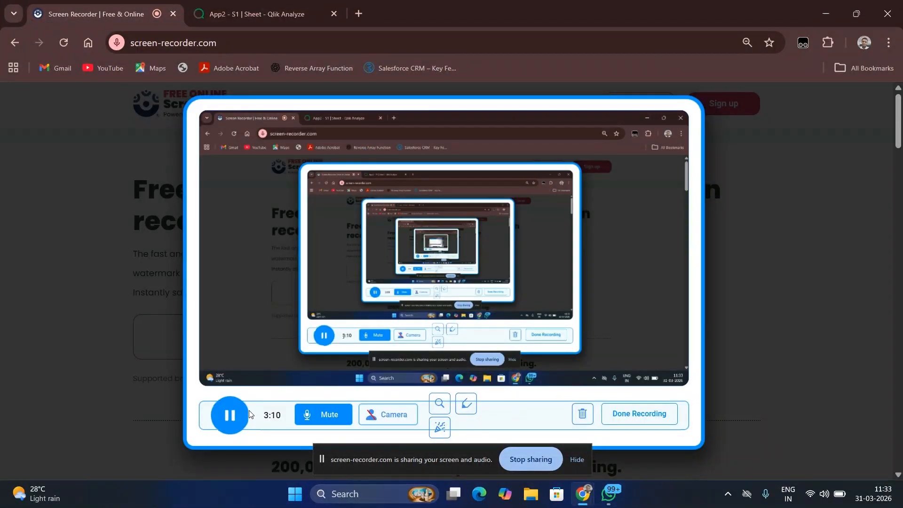
key("ctrl+2")
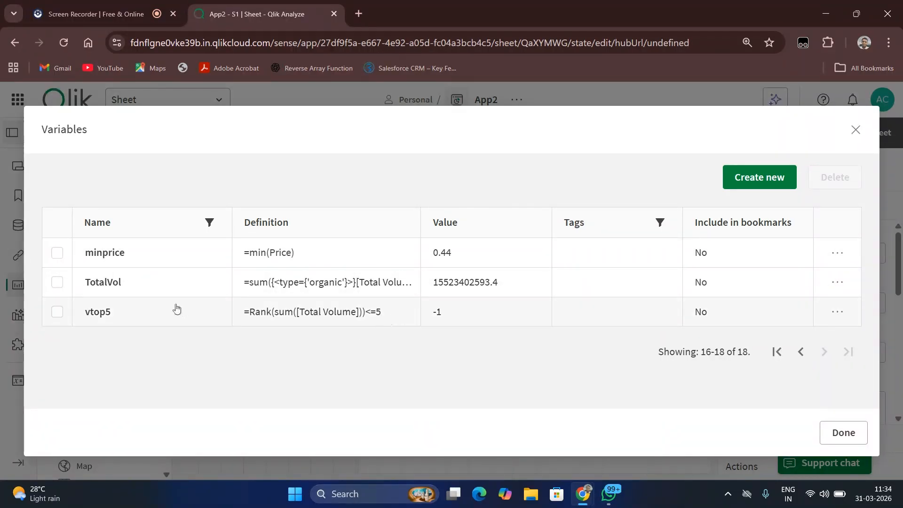
- Close the variables list and add region as the dimension of the empty bar chart
left_click(861, 441)
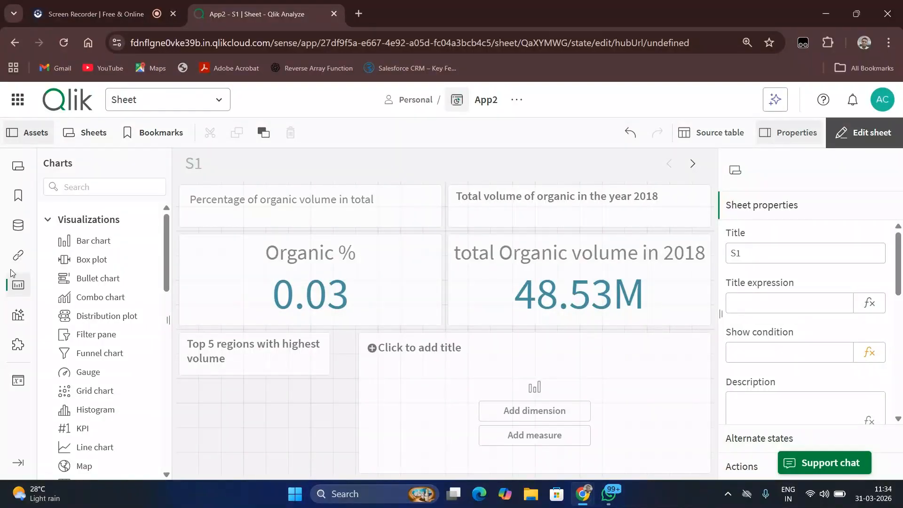
left_click(537, 422)
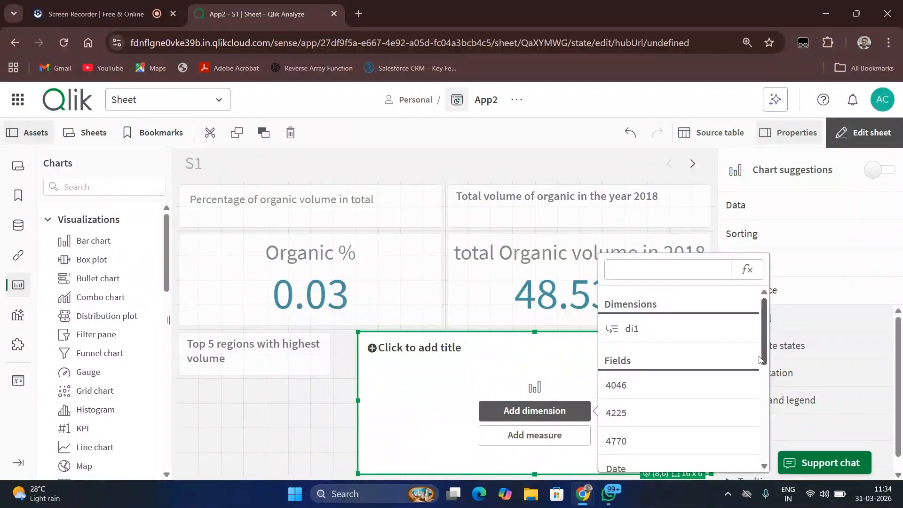
scroll(760, 360, "down", 4)
left_click(621, 359)
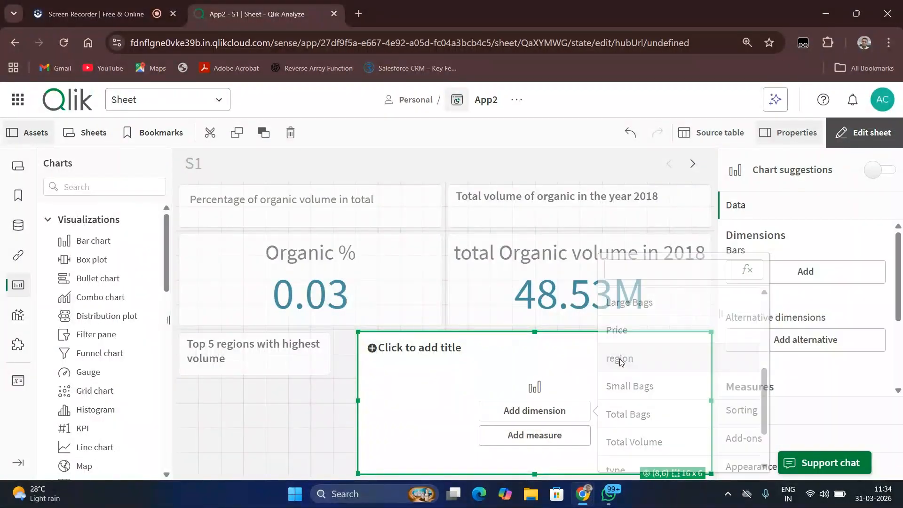
- Start a measure for the bar chart and enter the expression sum([Total Volume])
left_click(534, 435)
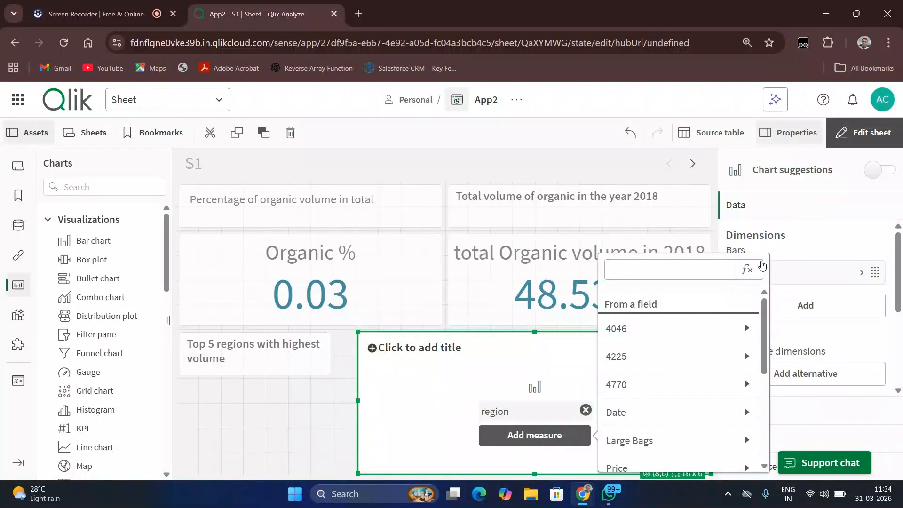
left_click(747, 271)
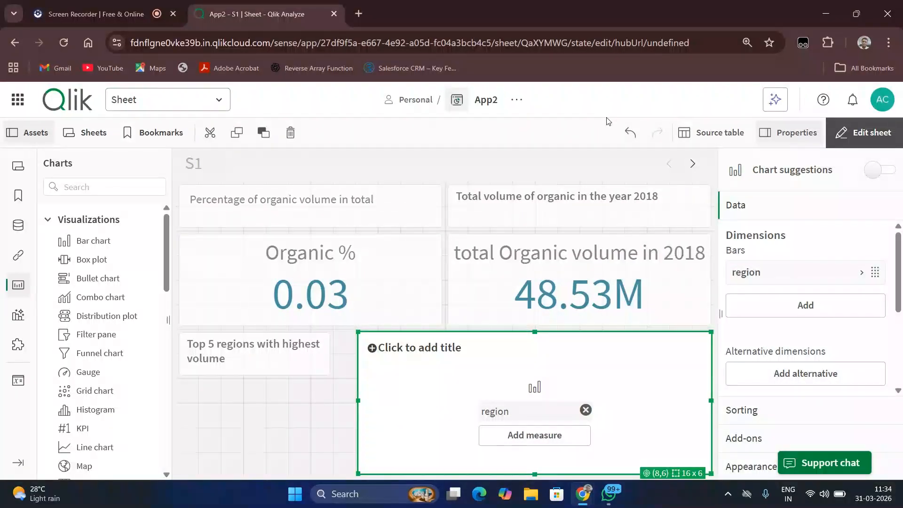
left_click(555, 435)
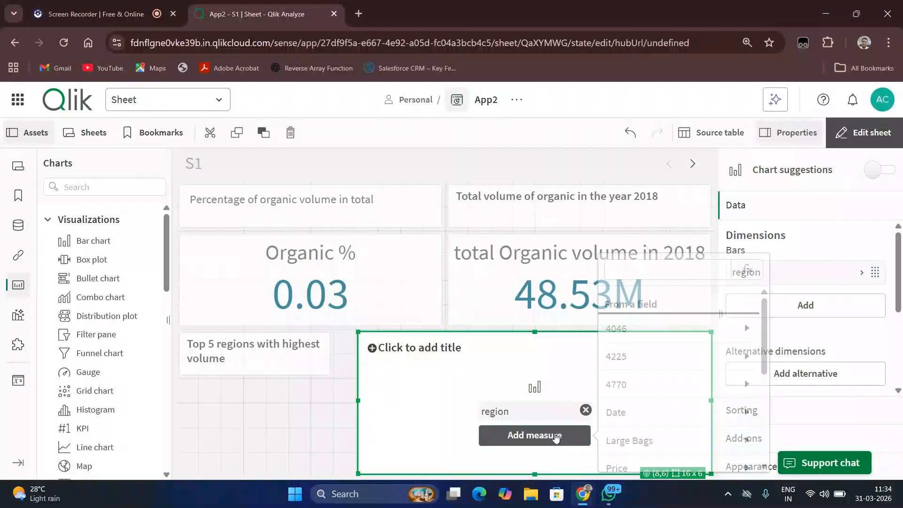
left_click(747, 269)
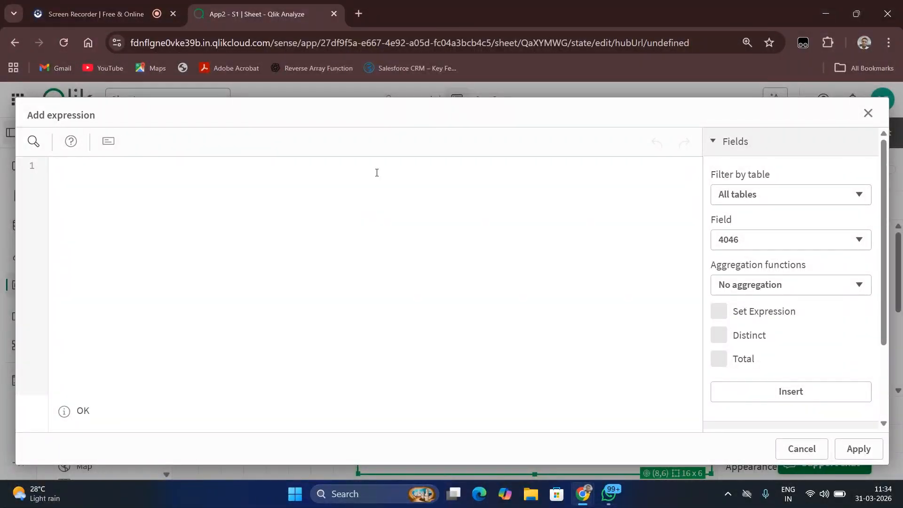
type("sum90")
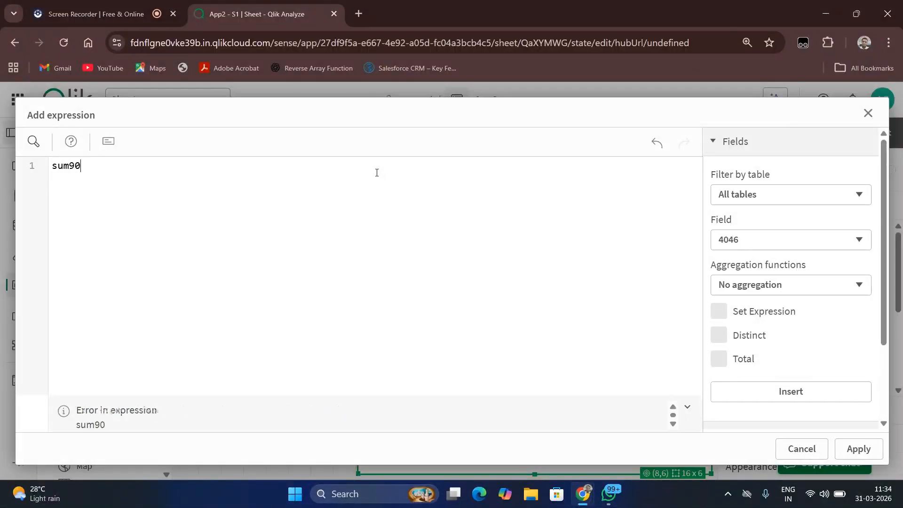
key("BackSpace")
key("BackSpace")
type("()")
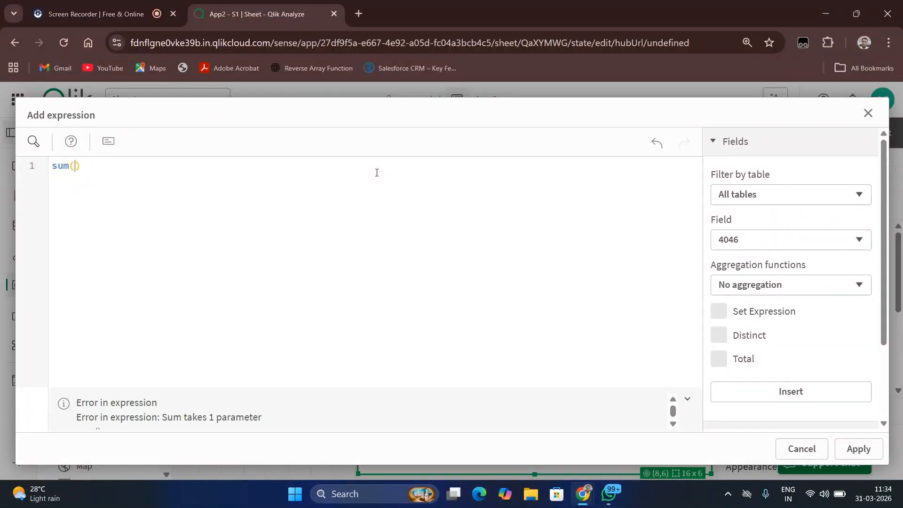
type("[tOTA")
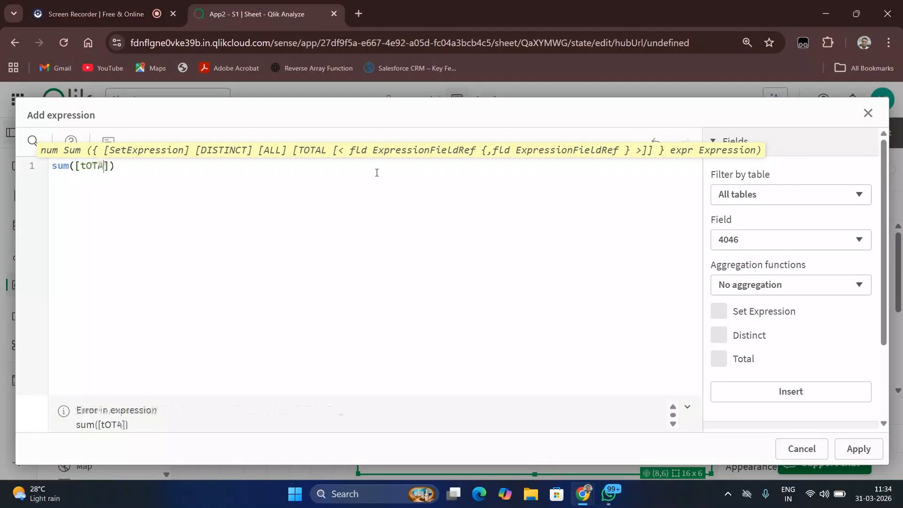
type("L vOLUME")
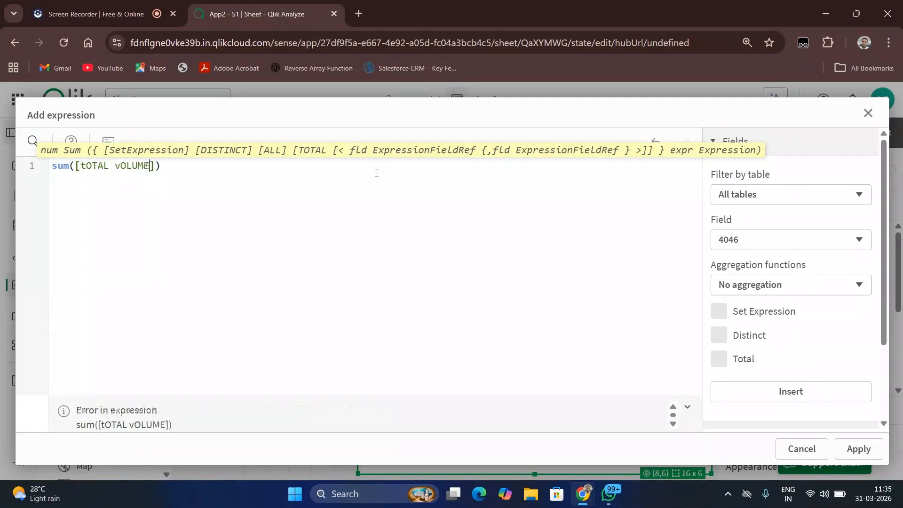
key("BackSpace")
key("BackSpace")
key("BackSpace")
type("UME")
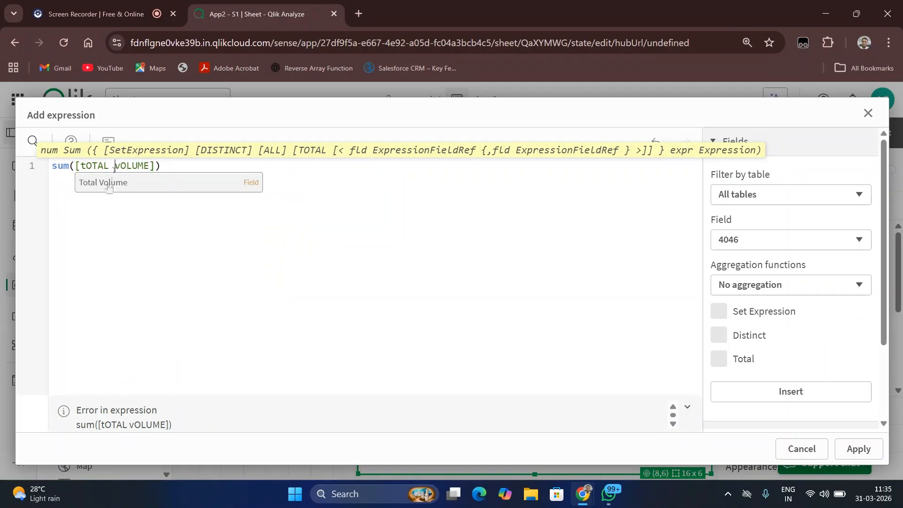
left_click(106, 190)
- Insert an empty set expression {<>} before [Total Volume] inside the sum function
left_click(76, 166)
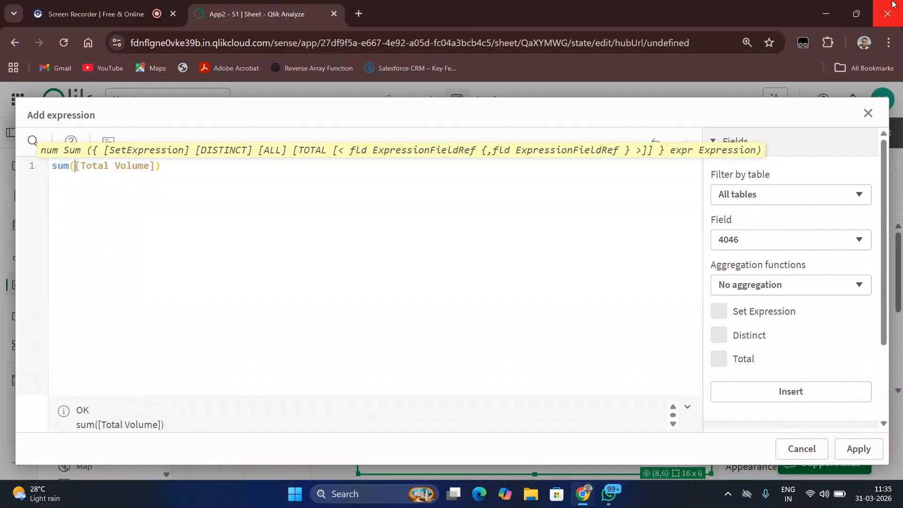
type("{<>{")
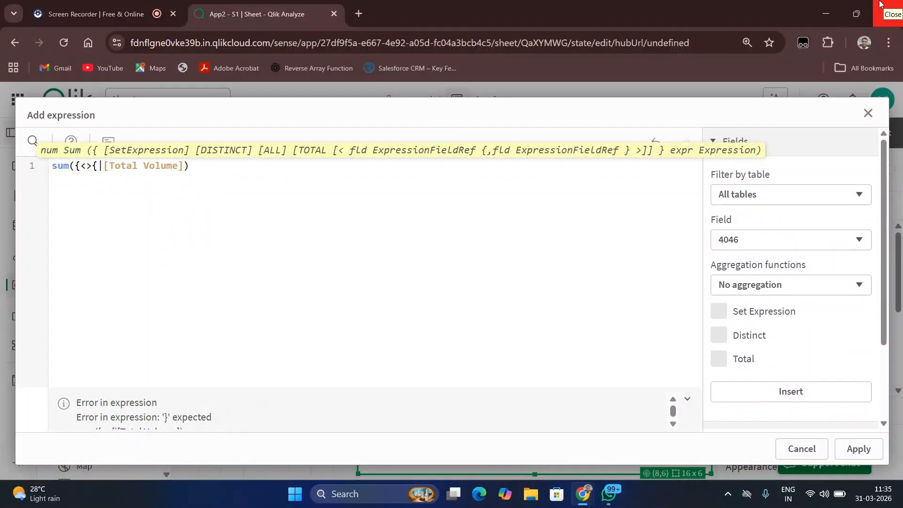
key("BackSpace")
type("}")
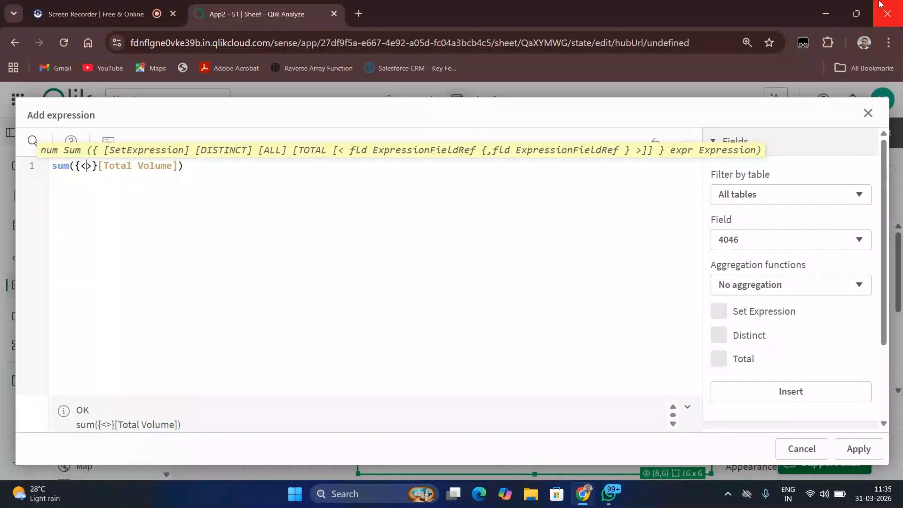
- Add the modifier region={} inside the angle brackets of the set expression, with the field name in lowercase
type("REGION")
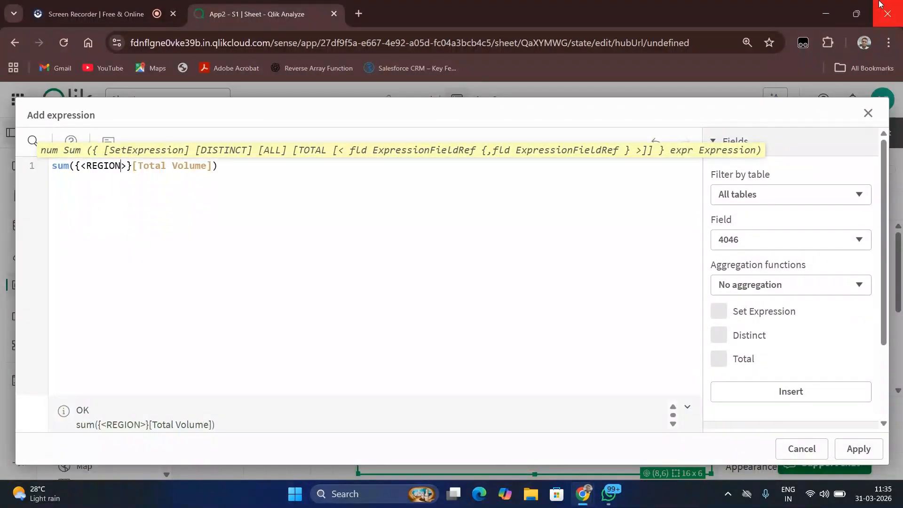
key("BackSpace")
key("BackSpace")
key("BackSpace")
key("BackSpace")
key("BackSpace")
key("BackSpace")
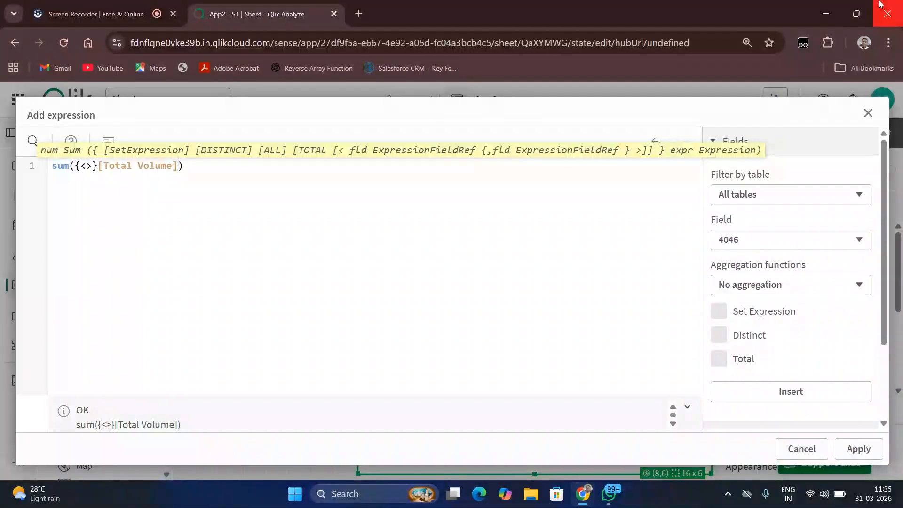
type("region")
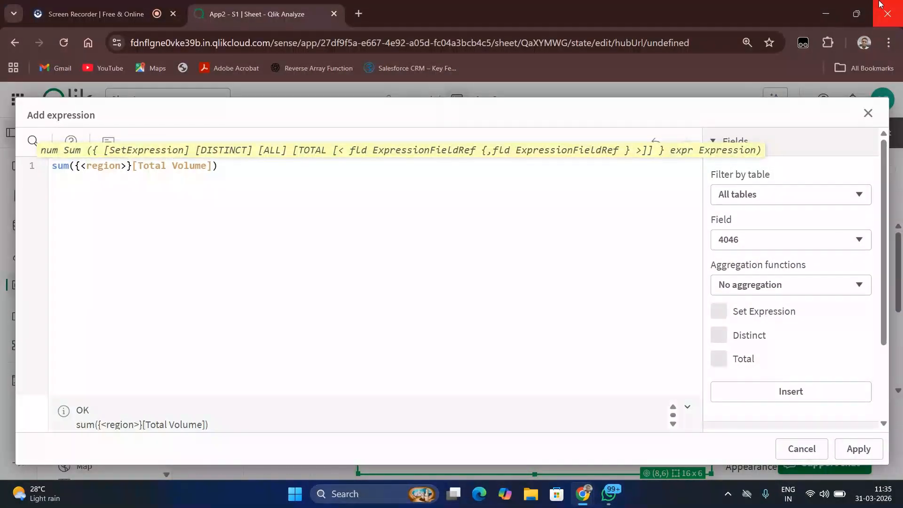
type("={}")
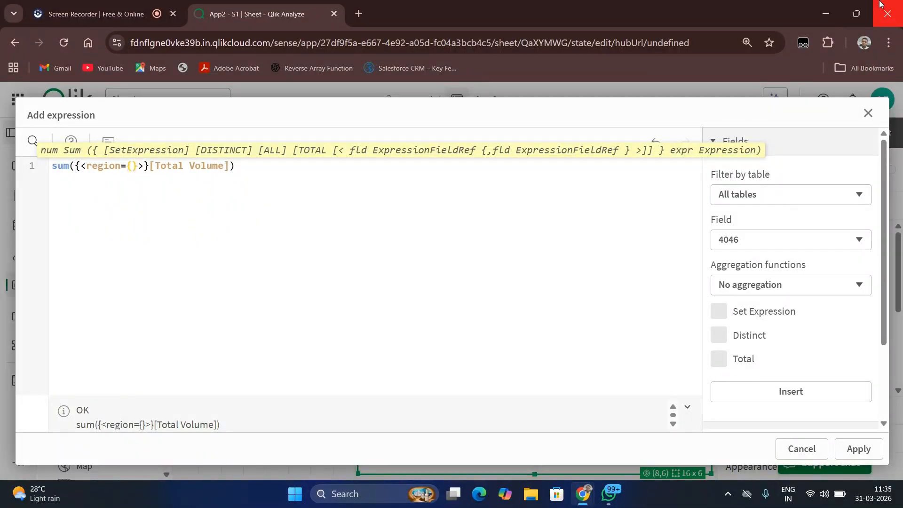
- Fill the region modifier's braces with "$(vtop5)" and apply the measure expression to the bar chart
type("\"\"")
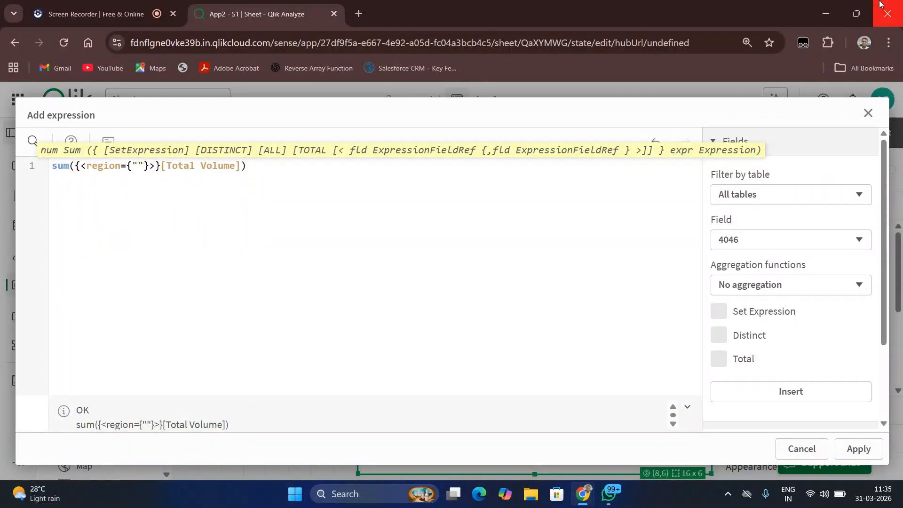
type("$")
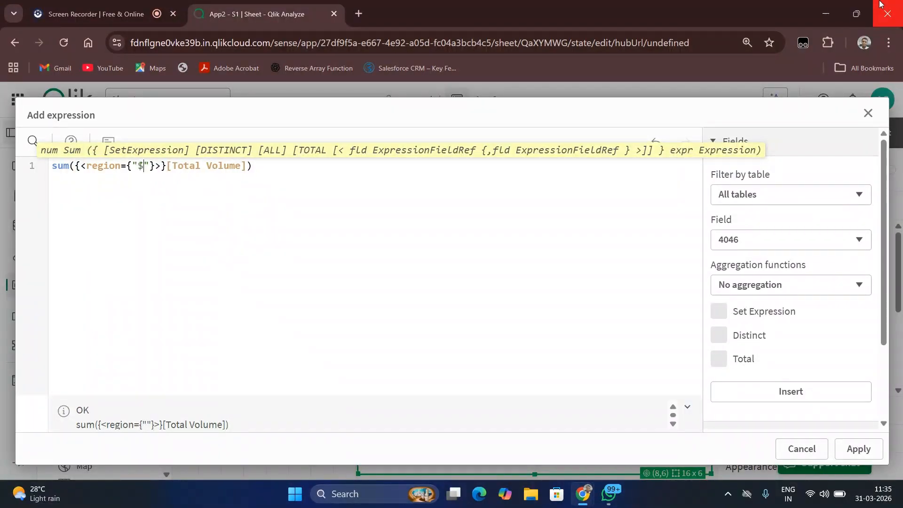
type("()")
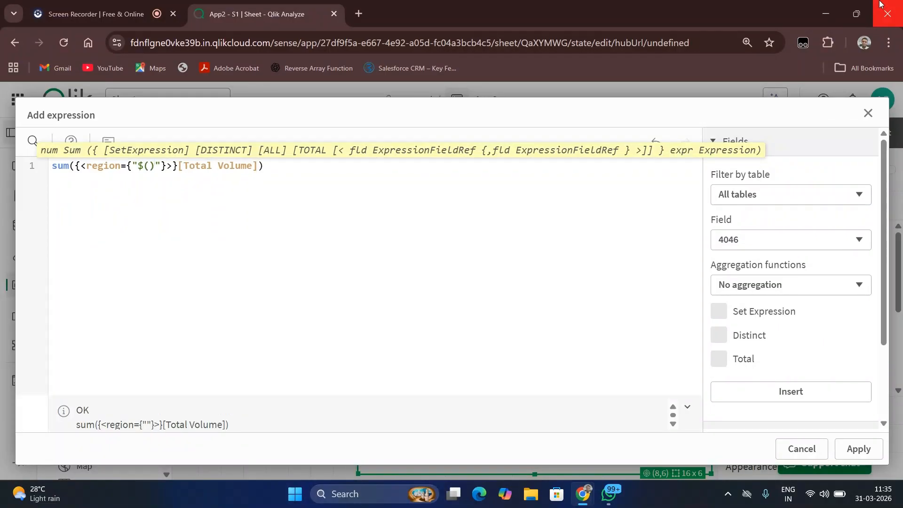
type("vtop5")
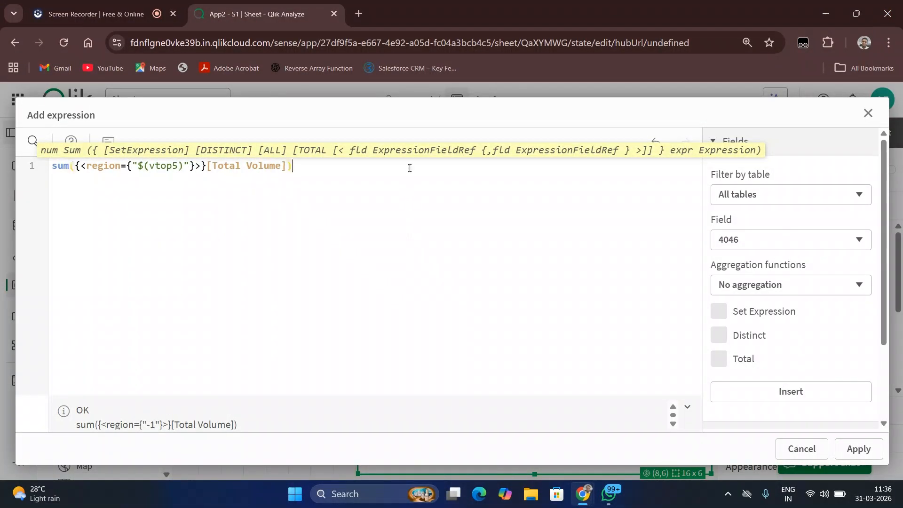
left_click(410, 168)
left_click(858, 448)
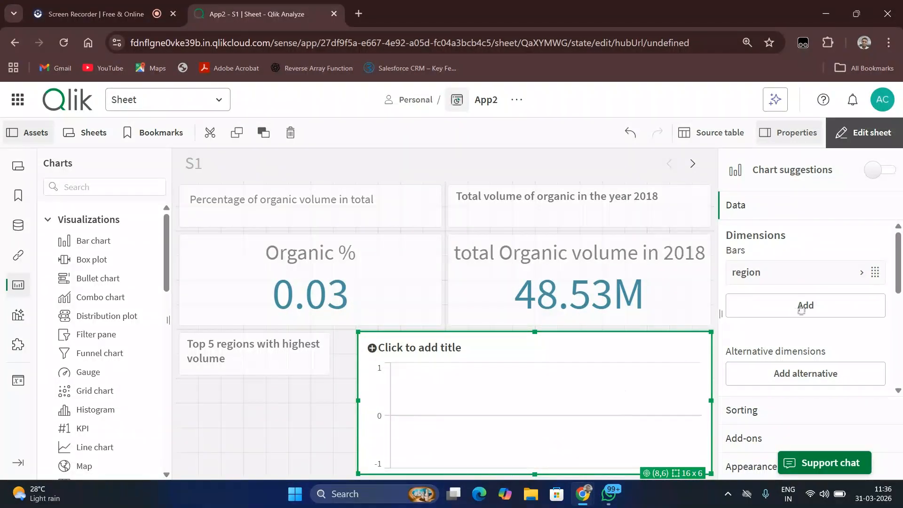
- Edit the bar chart's measure to sum({<region={"=$(vtop5)"}>}[Total Volume]) and apply it
scroll(835, 353, "down", 3)
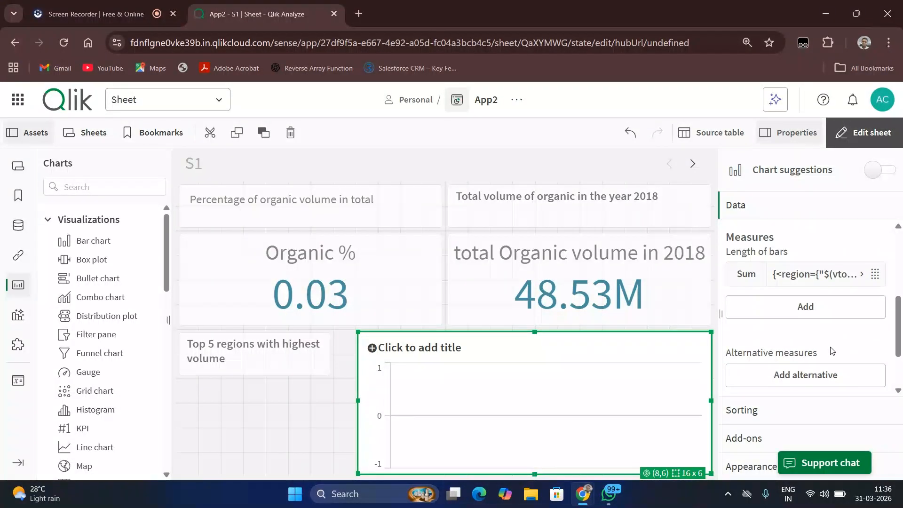
left_click(840, 280)
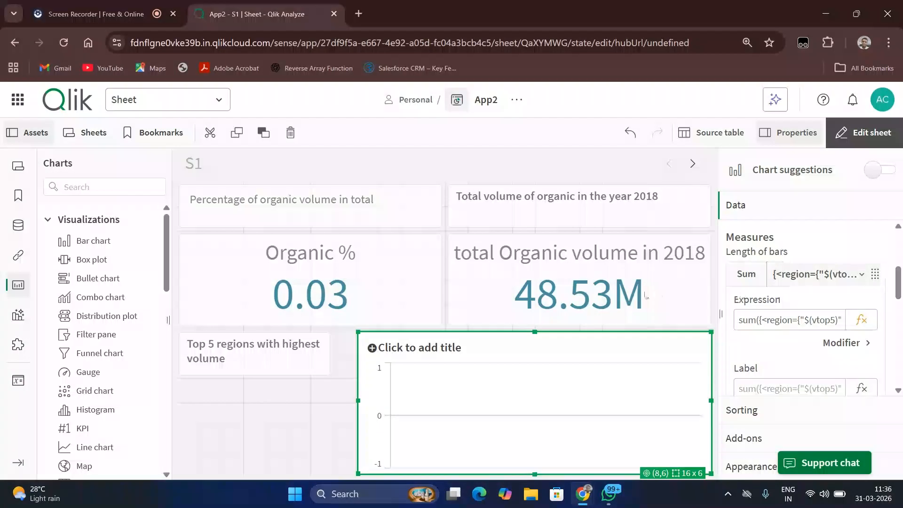
left_click(847, 319)
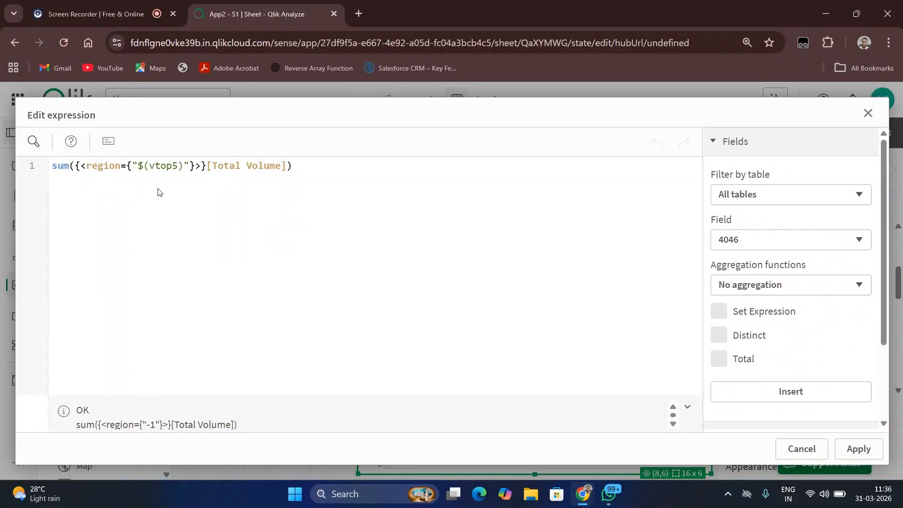
left_click(138, 167)
type("=")
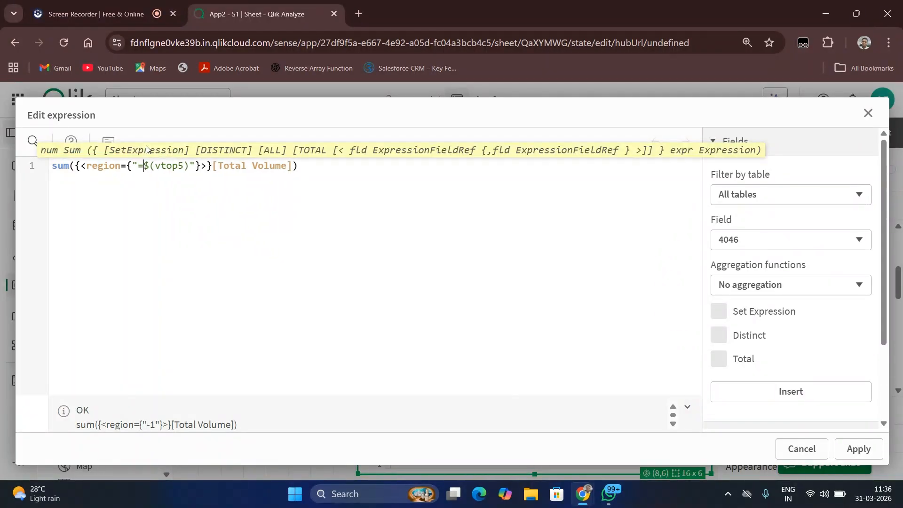
left_click(857, 448)
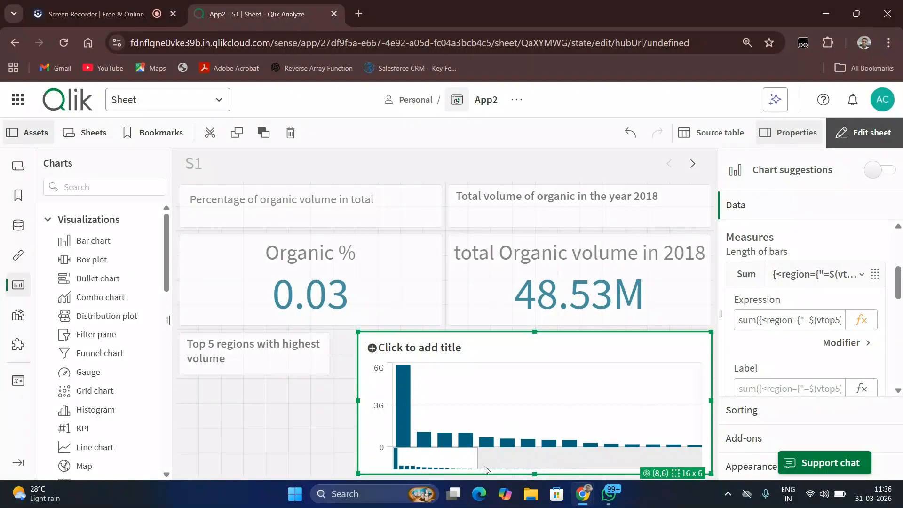
- Leave sheet editing and examine the largest region bars, such as TotalUS, West and California, with trial selections, then discard the selection
left_click(84, 4)
left_click(865, 130)
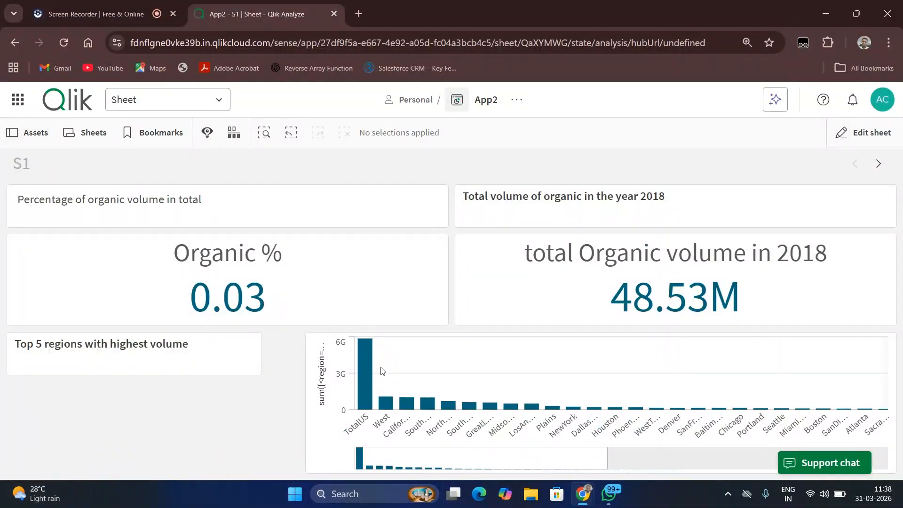
left_click(368, 390)
left_click(386, 404)
left_click(406, 404)
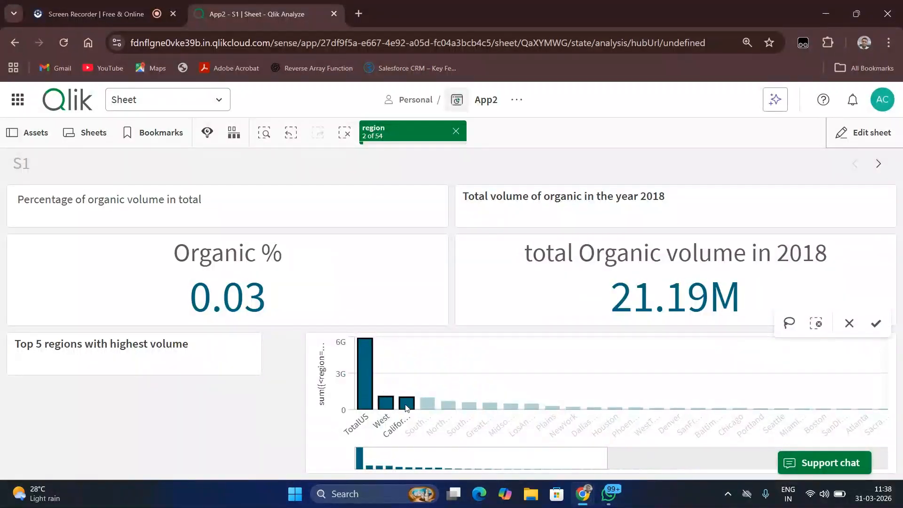
left_click(388, 405)
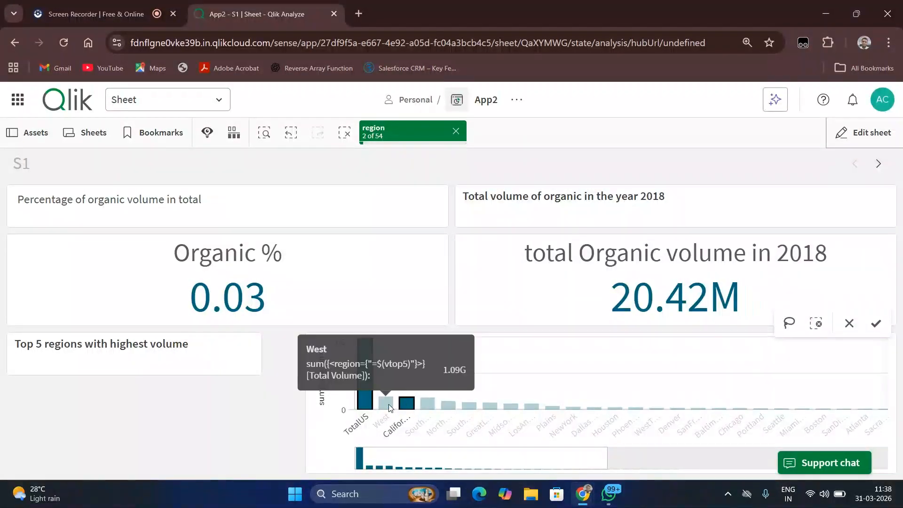
left_click(406, 403)
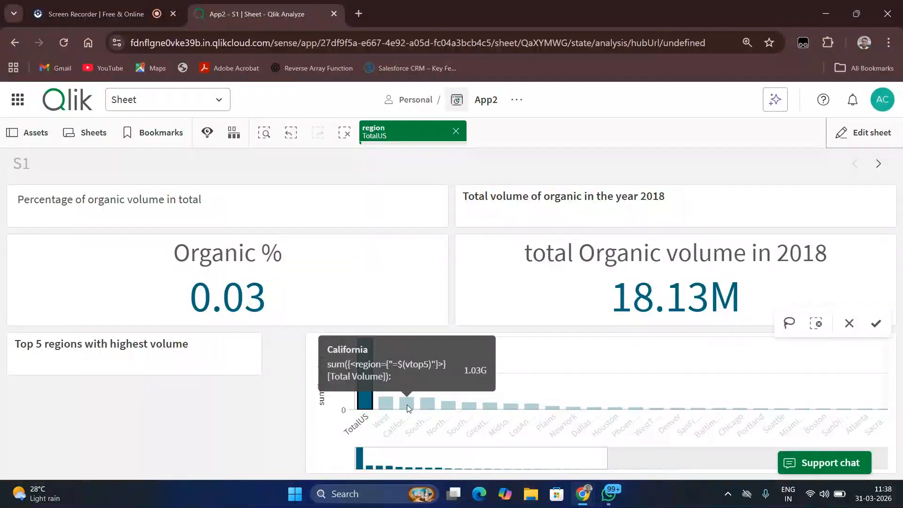
left_click(429, 405)
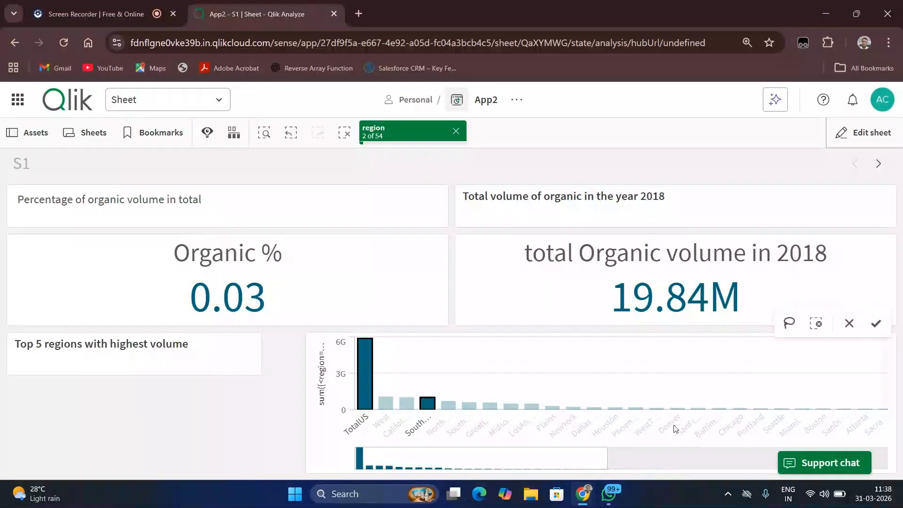
left_click(509, 453)
left_click(364, 466)
left_click(849, 323)
- Reopen the bar chart's measure expression in sheet editing and examine the "=$(vtop5)" part of its region modifier
left_click(850, 142)
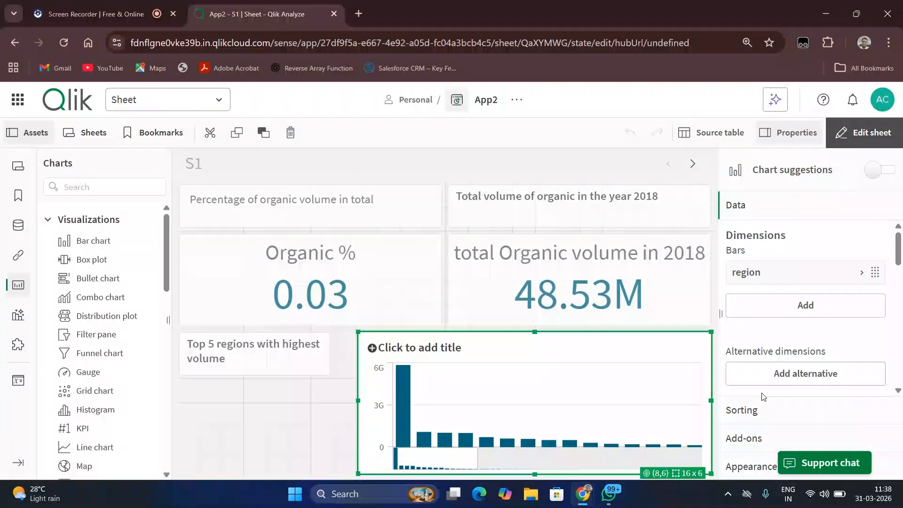
scroll(828, 311, "down", 3)
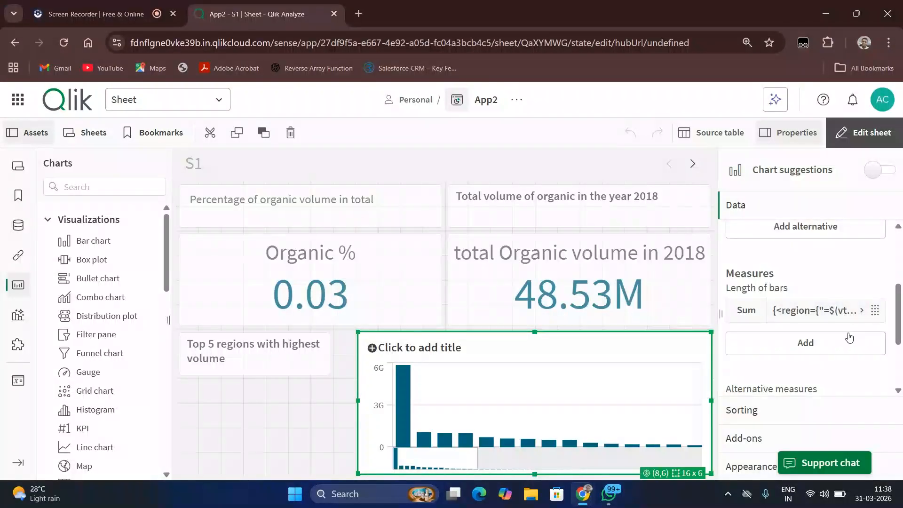
left_click(863, 314)
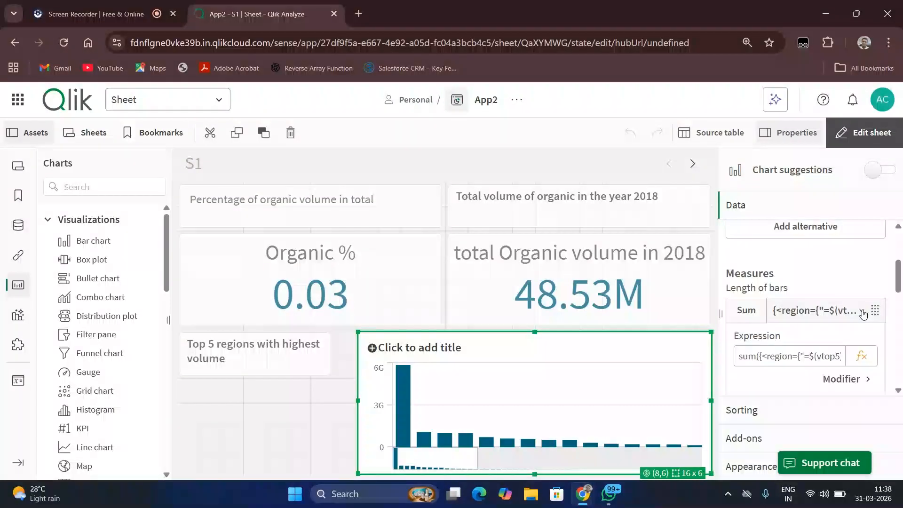
left_click(864, 355)
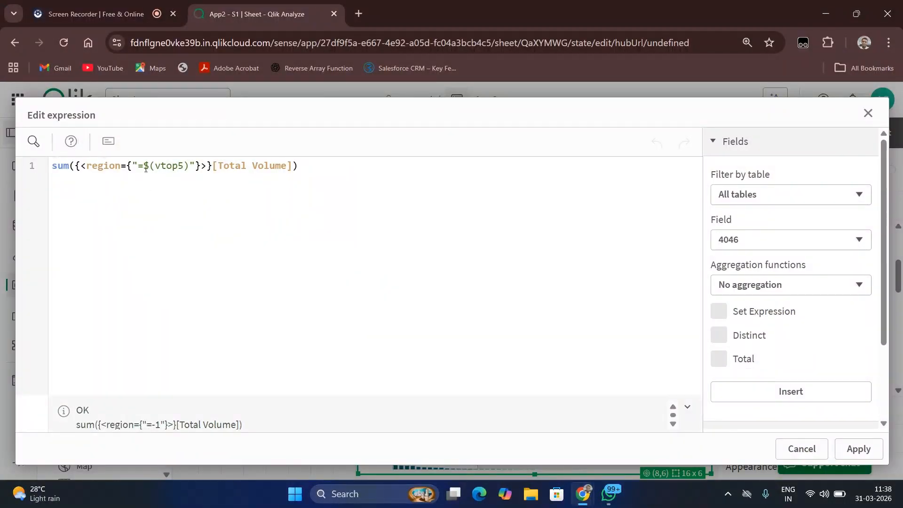
left_click_drag(144, 168, 139, 167)
left_click(147, 221)
left_click_drag(185, 166, 144, 166)
left_click(226, 204)
left_click_drag(144, 168, 181, 171)
left_click(185, 246)
left_click(144, 168)
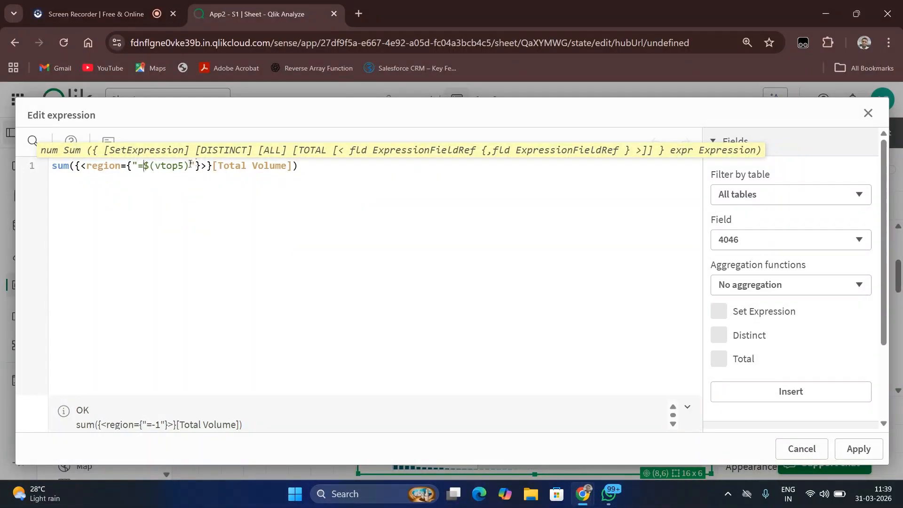
left_click_drag(190, 164, 150, 166)
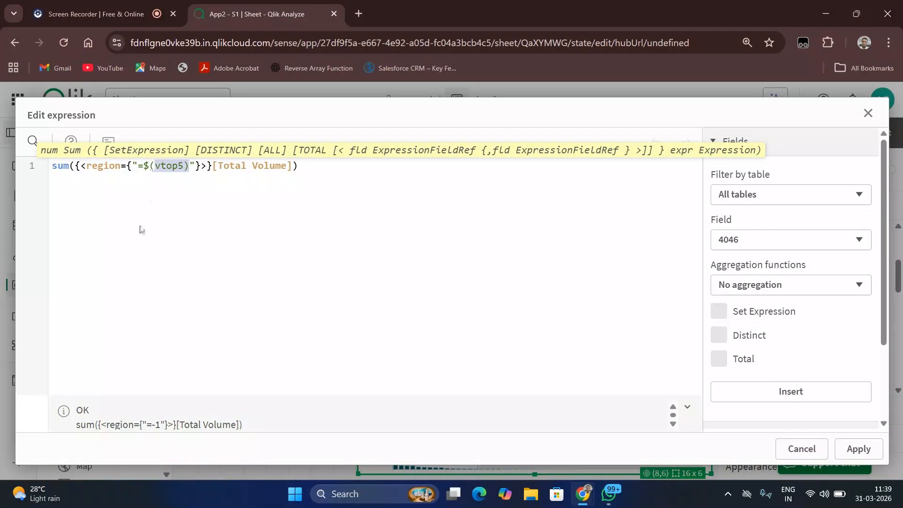
left_click(142, 233)
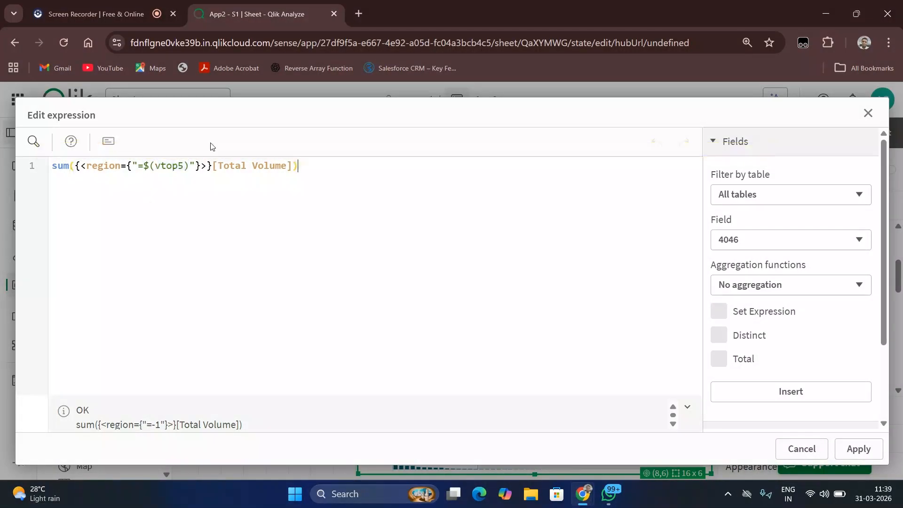
- Delete and re-enter the equals sign before $(vtop5) in the region modifier, and apply the bar chart's measure expression
left_click(142, 167)
key("BackSpace")
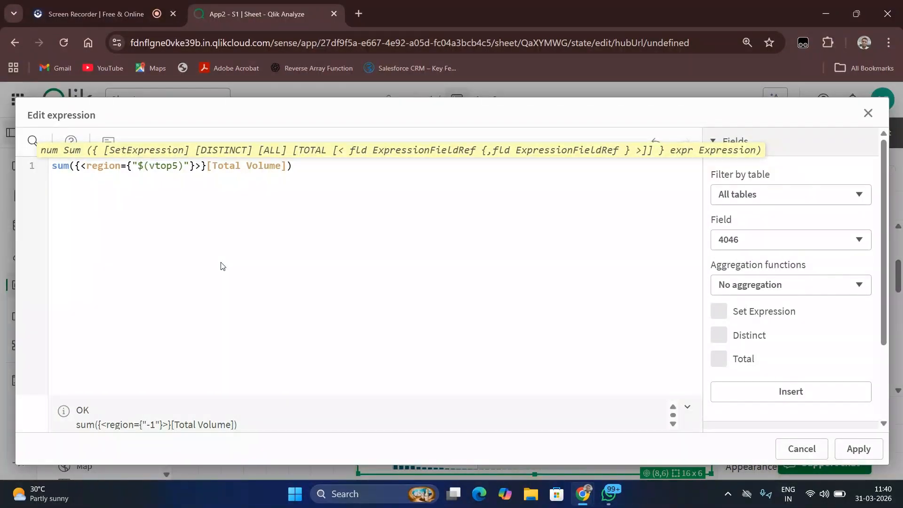
type("=")
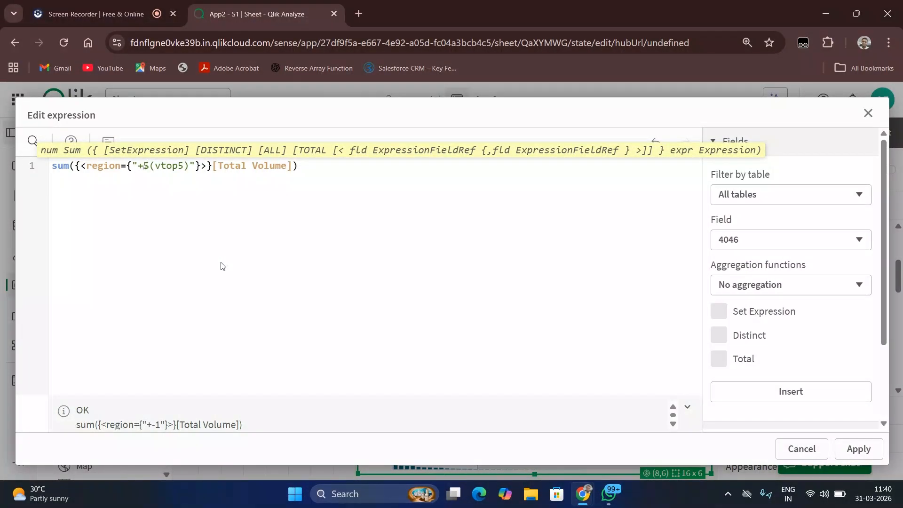
key("BackSpace")
type("=")
left_click(854, 463)
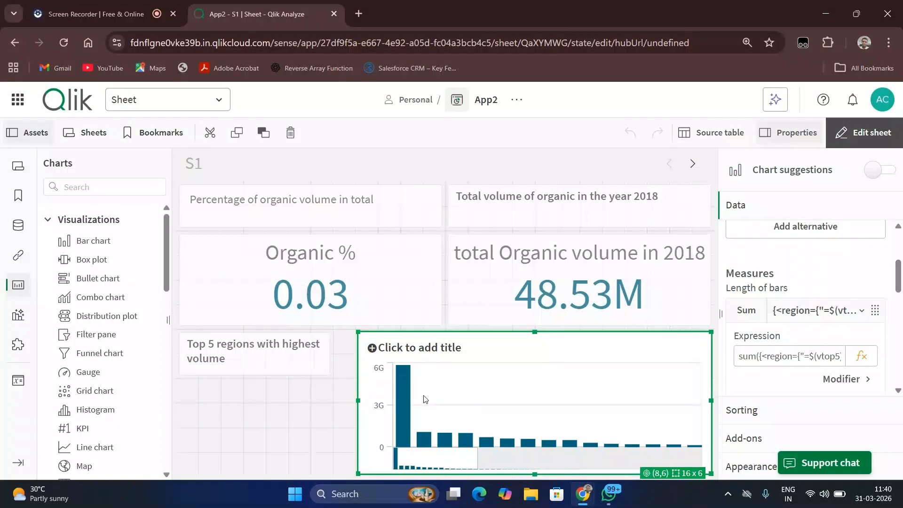
left_click(132, 17)
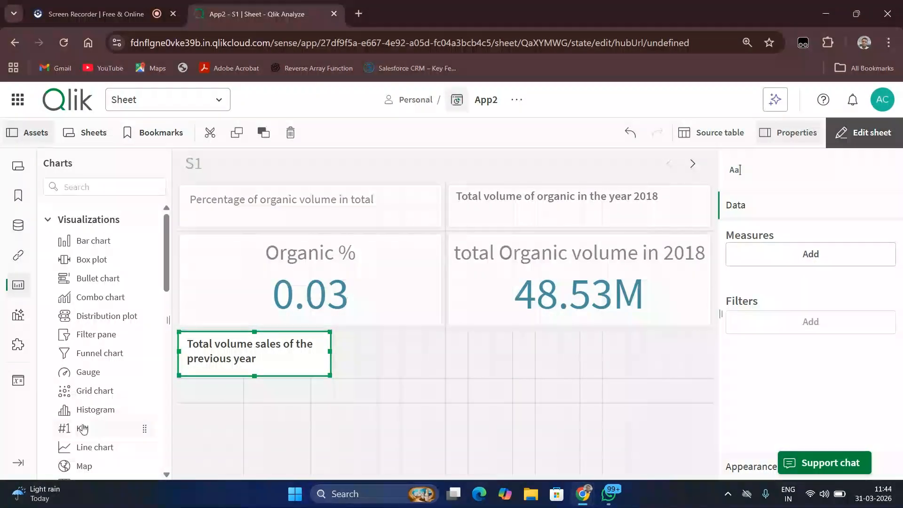
- Place a KPI beneath the "Total volume sales of the previous year" text and start a new variable named prev
left_click_drag(82, 428, 407, 451)
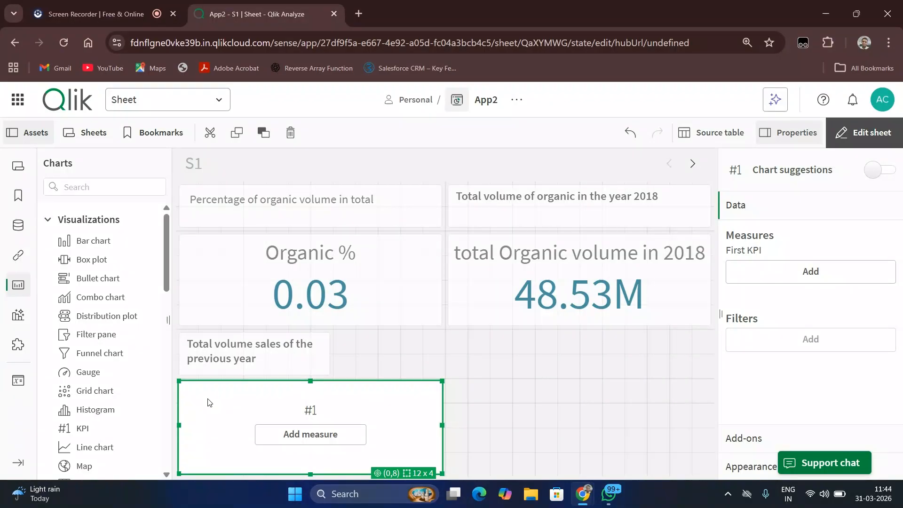
left_click(25, 385)
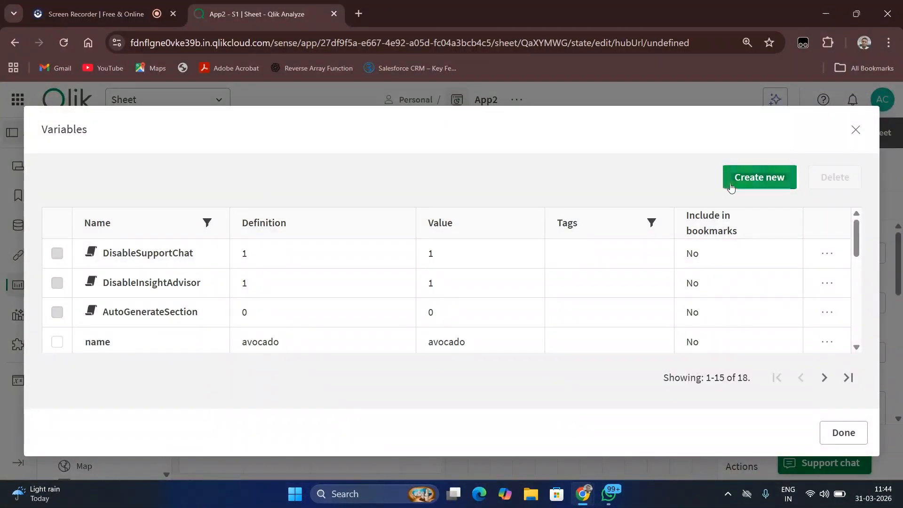
left_click(731, 182)
left_click(224, 209)
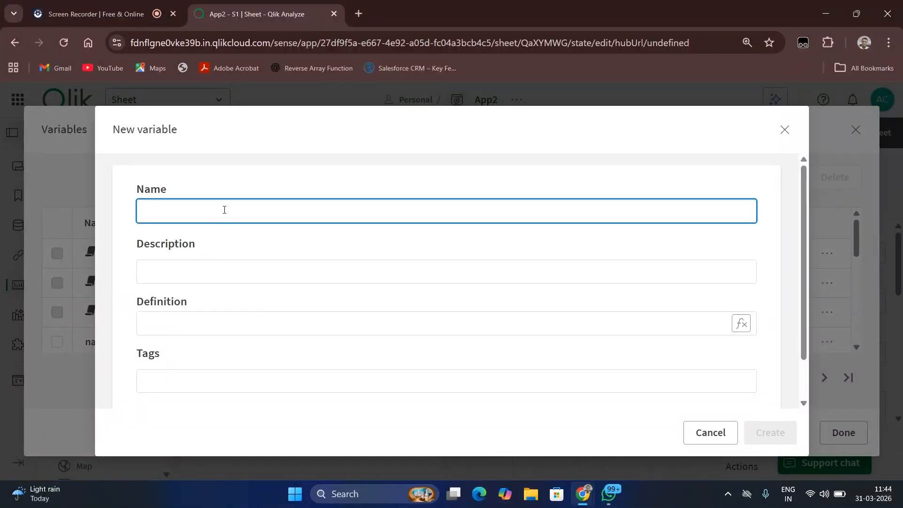
type("vpre")
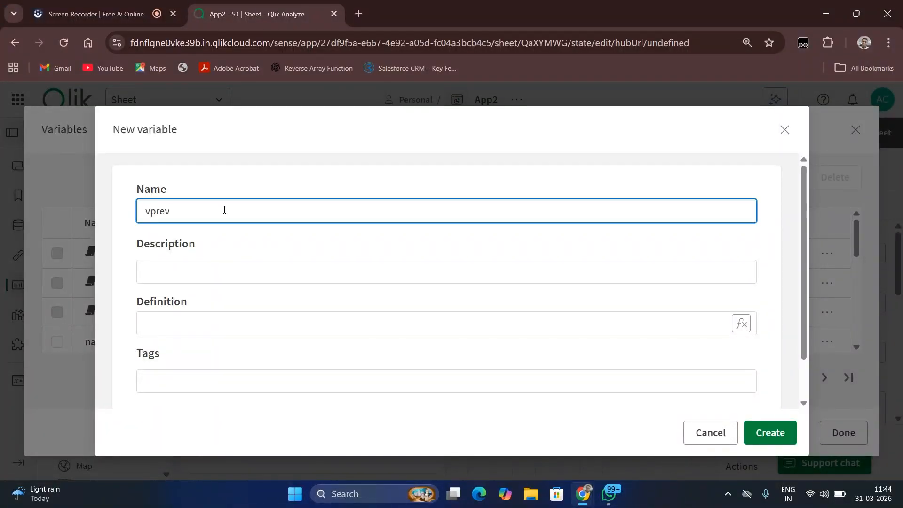
type("v")
key("BackSpace")
key("BackSpace")
key("BackSpace")
key("BackSpace")
key("BackSpace")
type("pre")
- Define the new variable as =max(year)-1, create it and close the variables list
left_click(220, 324)
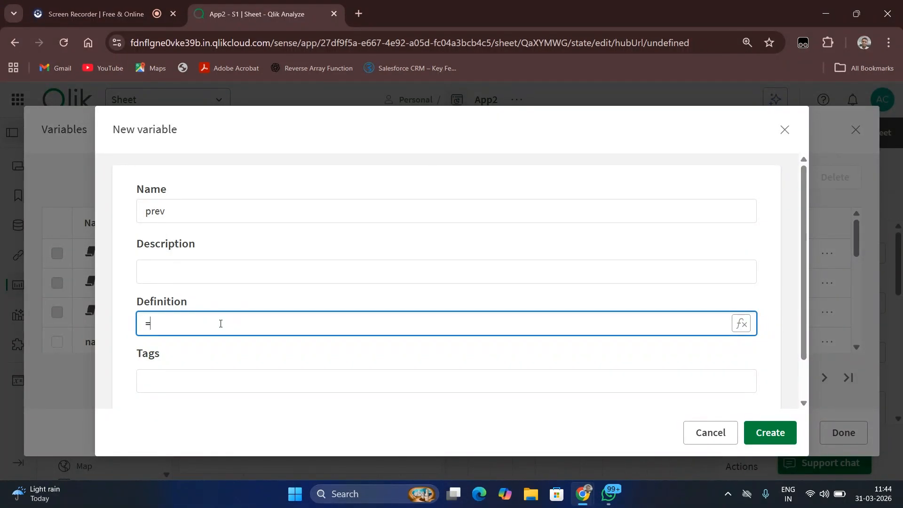
type("max()")
key("Left")
type("year")
key("Right")
type("-1")
left_click_drag(152, 326, 120, 332)
left_click_drag(150, 326, 122, 334)
left_click(250, 316)
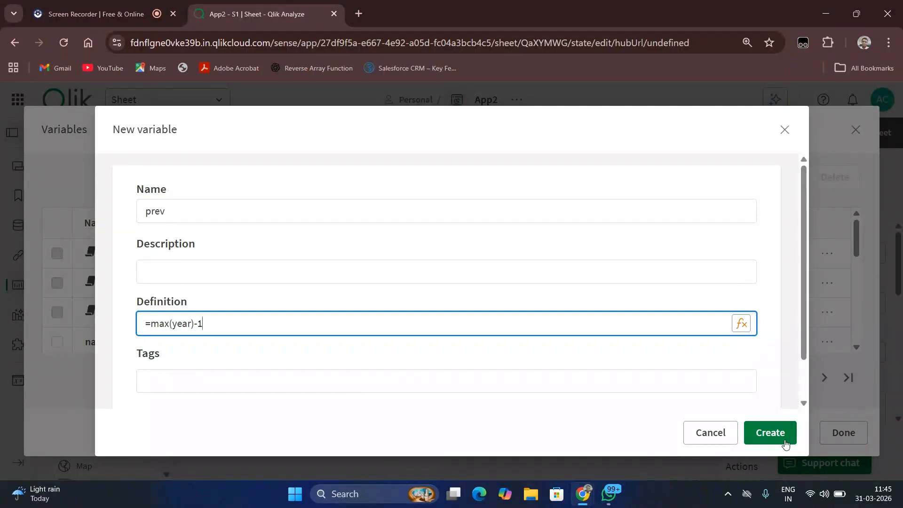
left_click(770, 432)
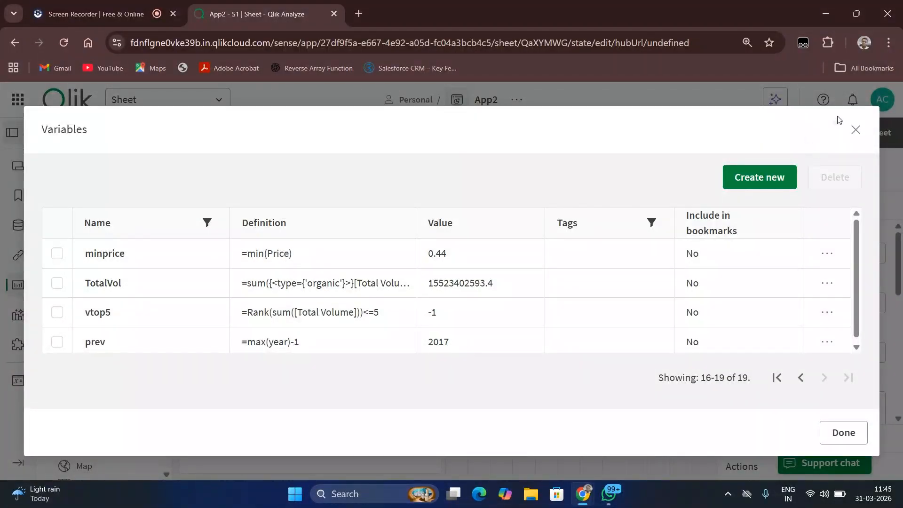
left_click(852, 130)
- Start a measure expression for the new KPI with sum([Total Volume])
left_click(322, 437)
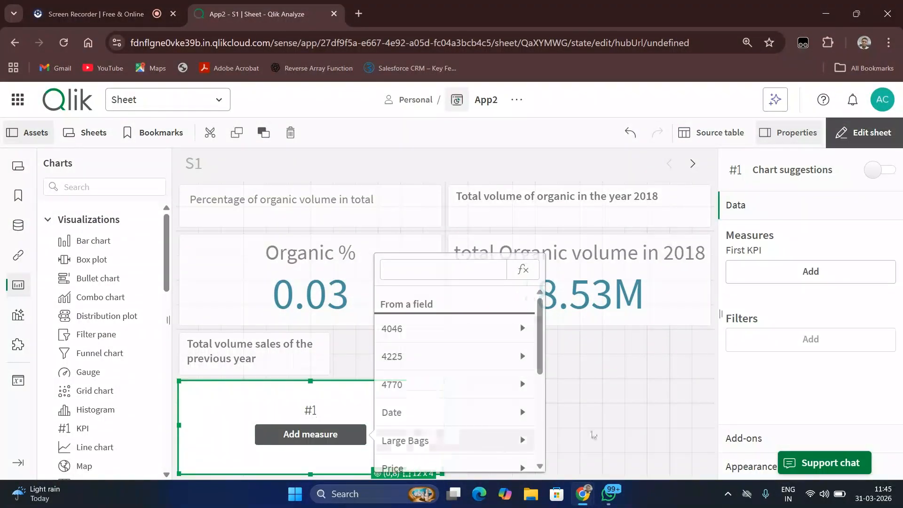
left_click(523, 270)
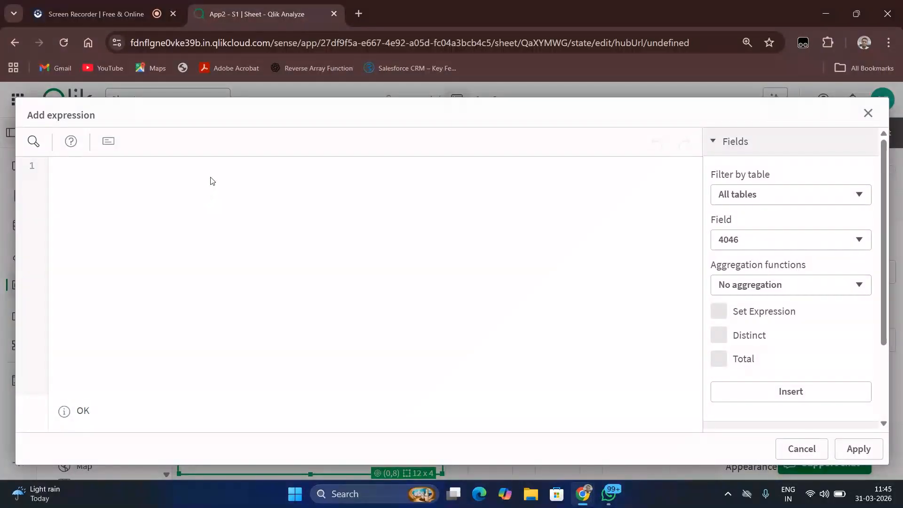
type("sum")
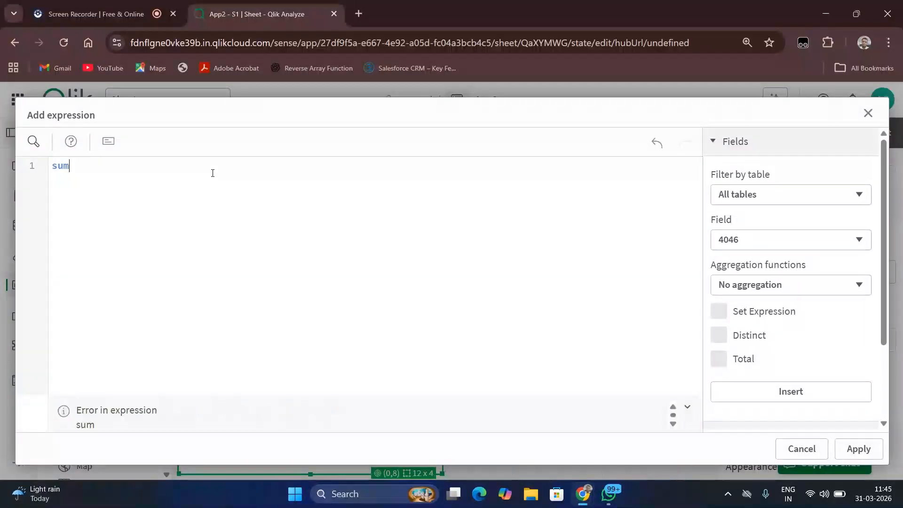
type("()[Tota")
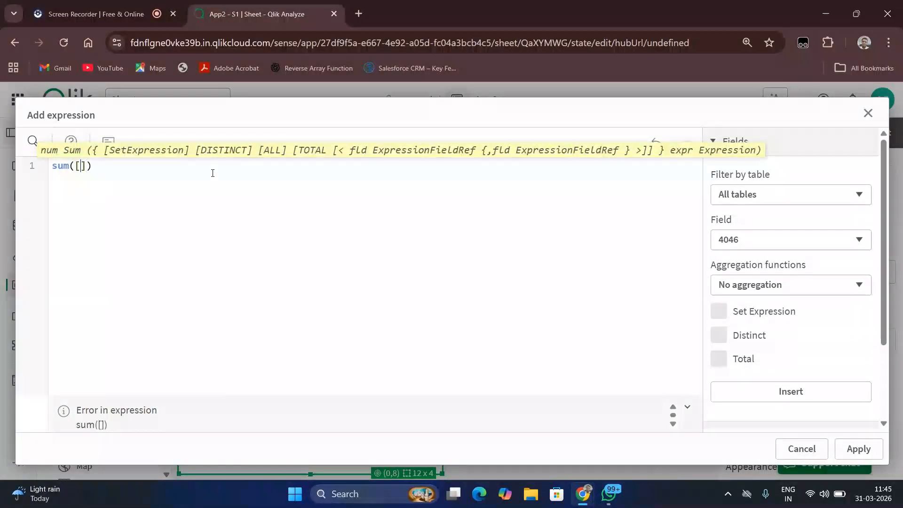
type("l Volum")
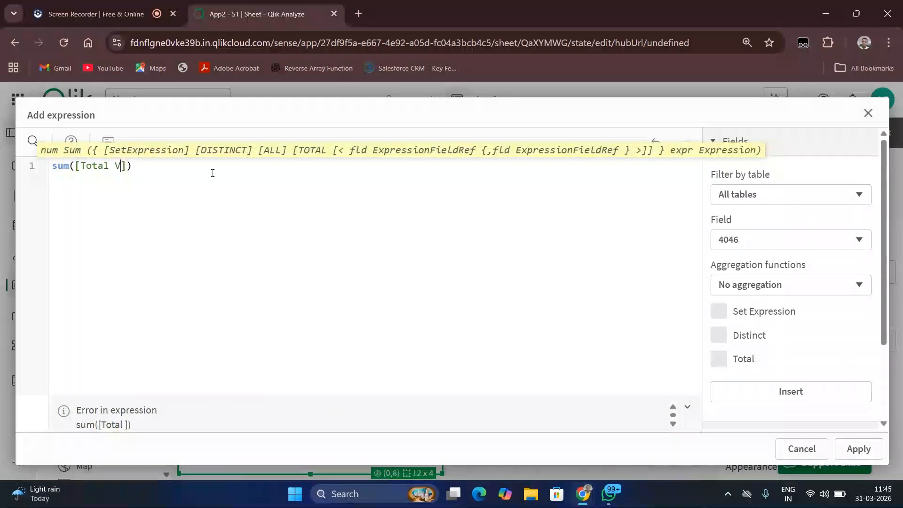
type("e")
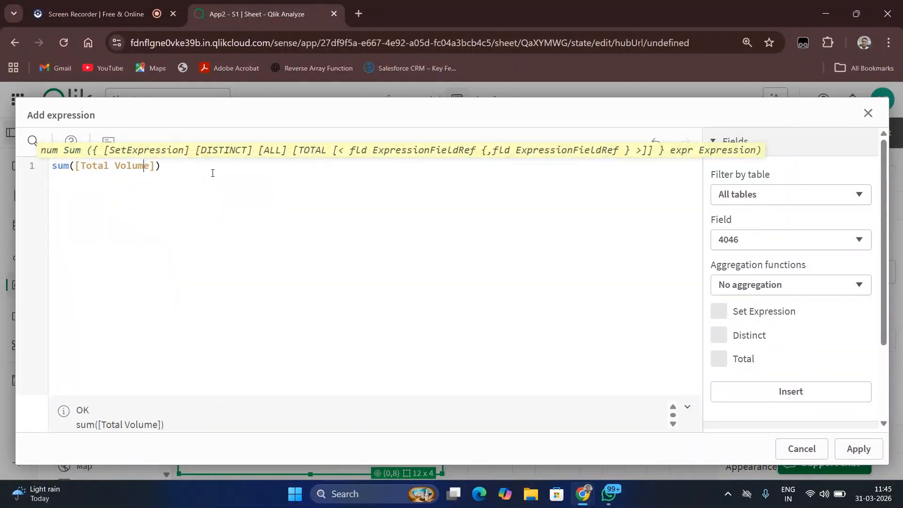
- Insert the set expression {<year={'$(prev)'}>} before [Total Volume] and apply the KPI measure
key("Left")
key("Left")
key("Left")
type("{}")
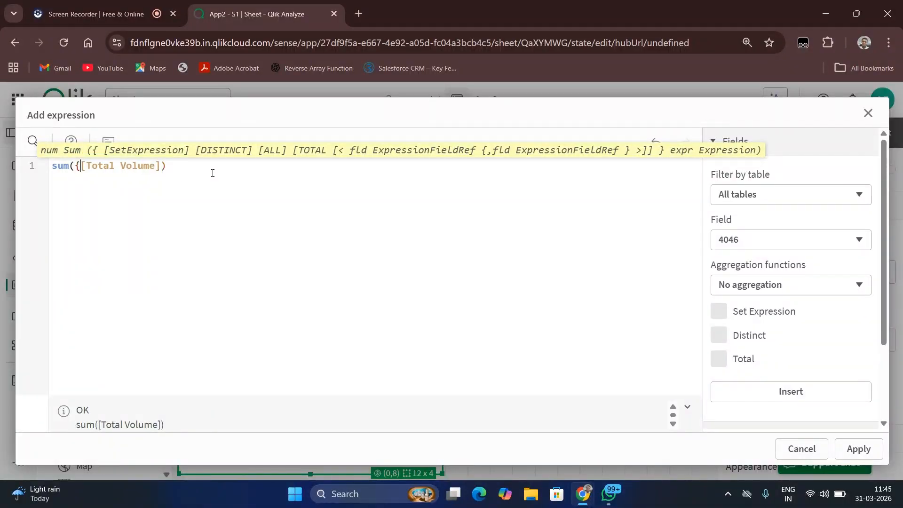
type("<>")
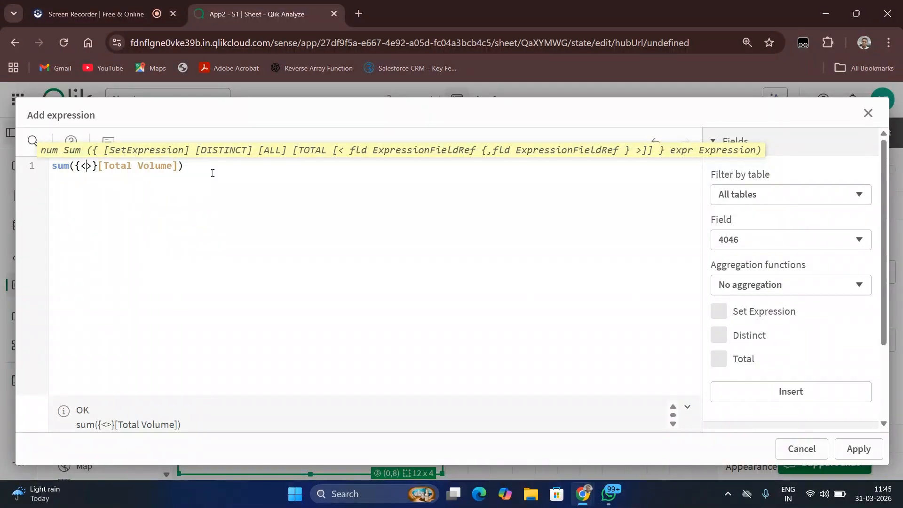
type("year=")
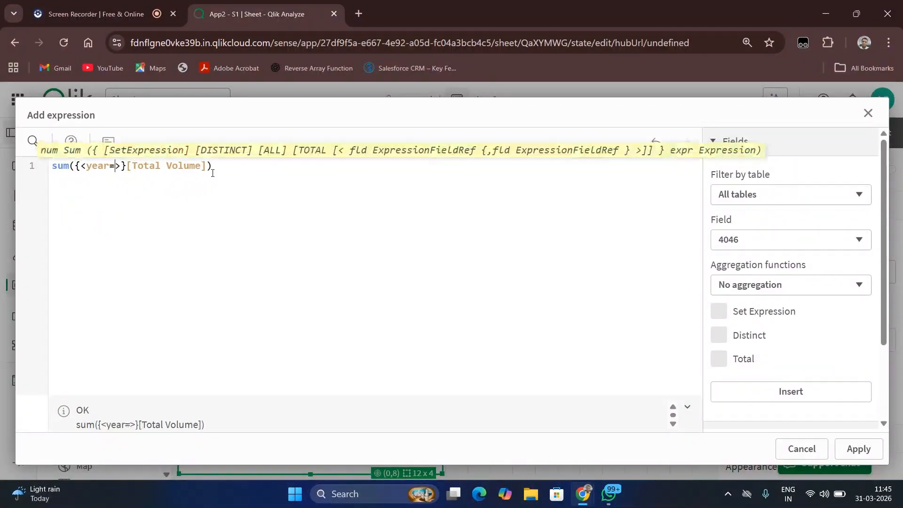
type("{")
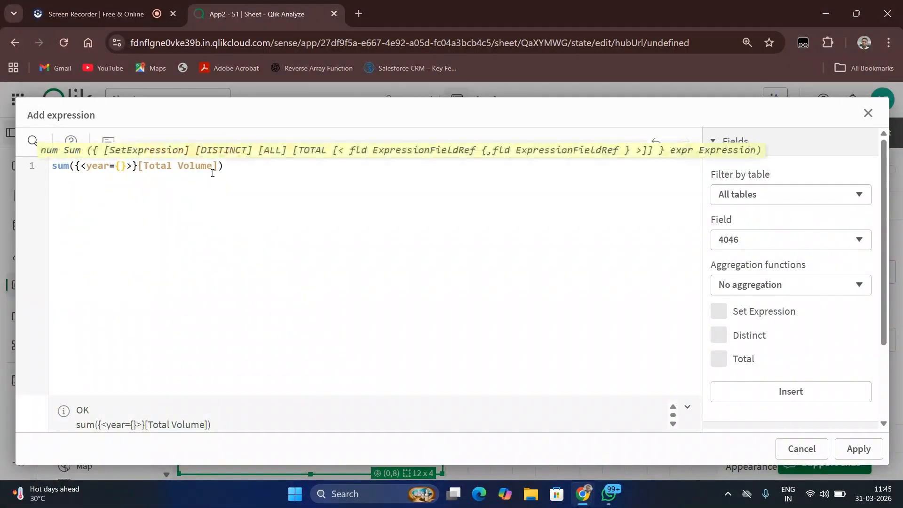
type("'")
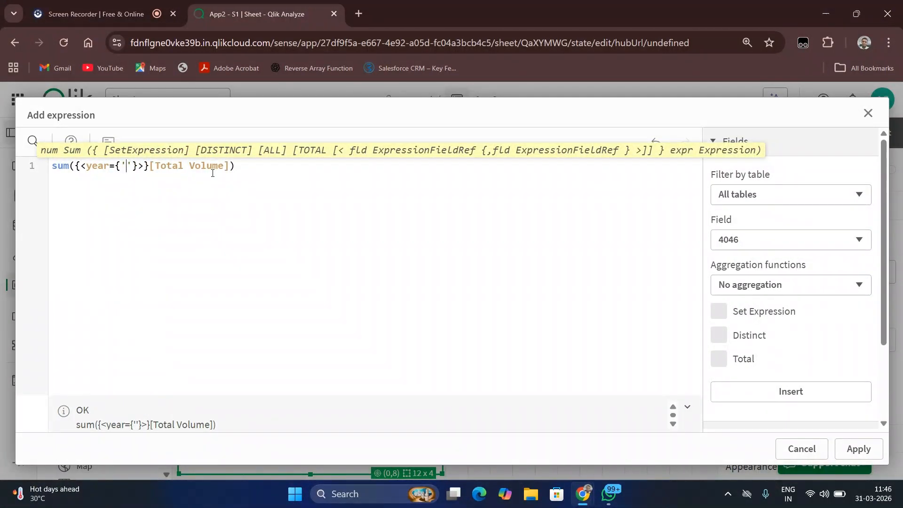
type("$(")
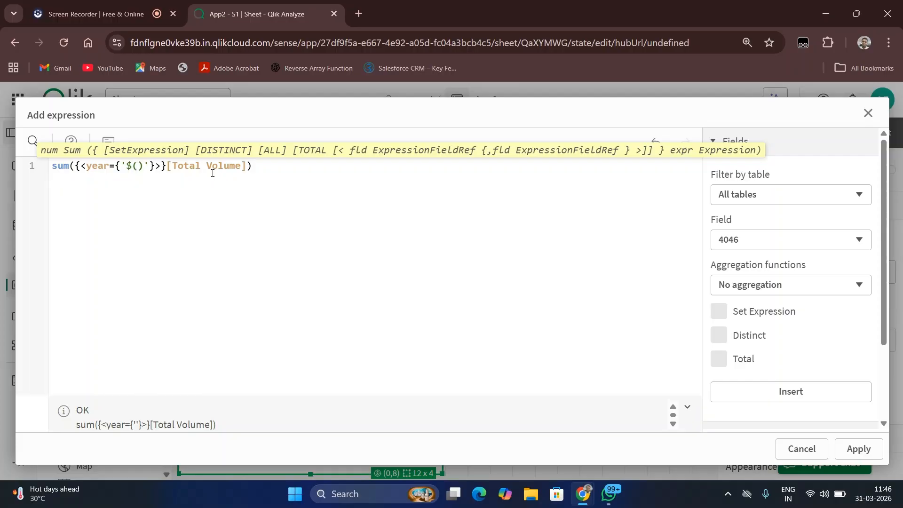
type("prev")
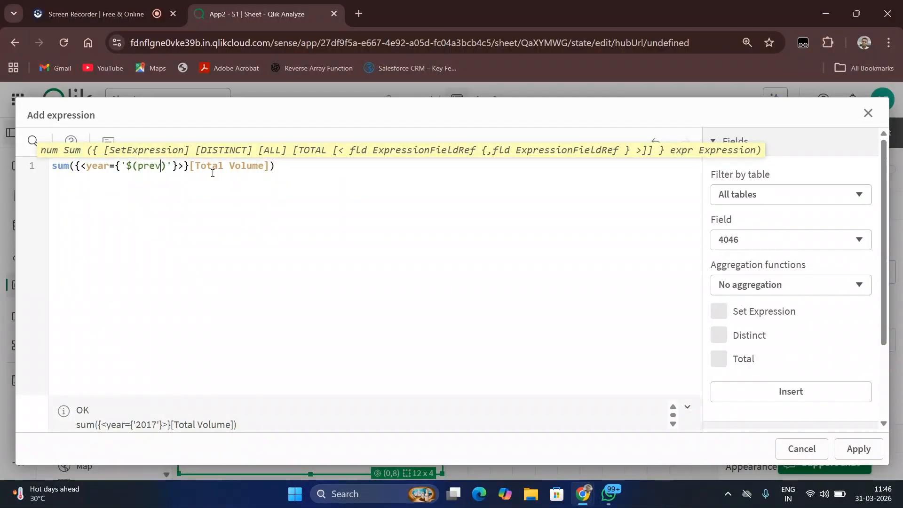
left_click(212, 173)
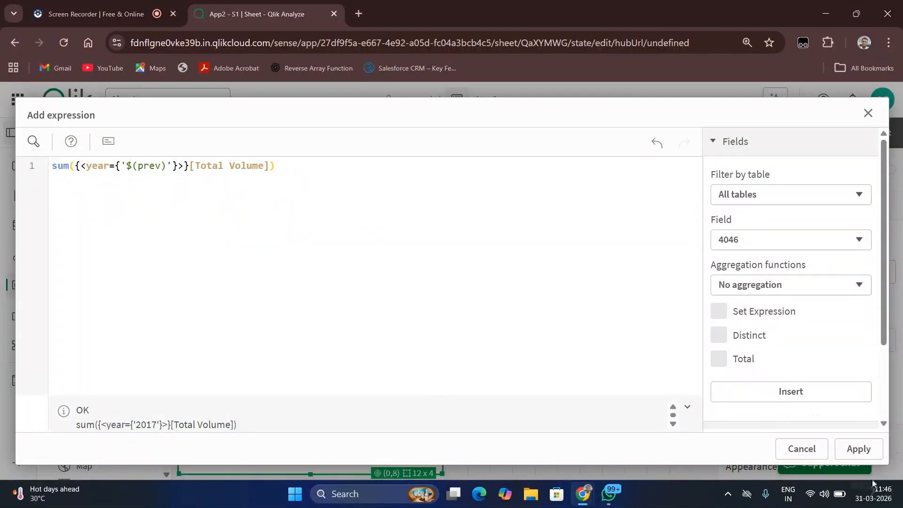
left_click(858, 448)
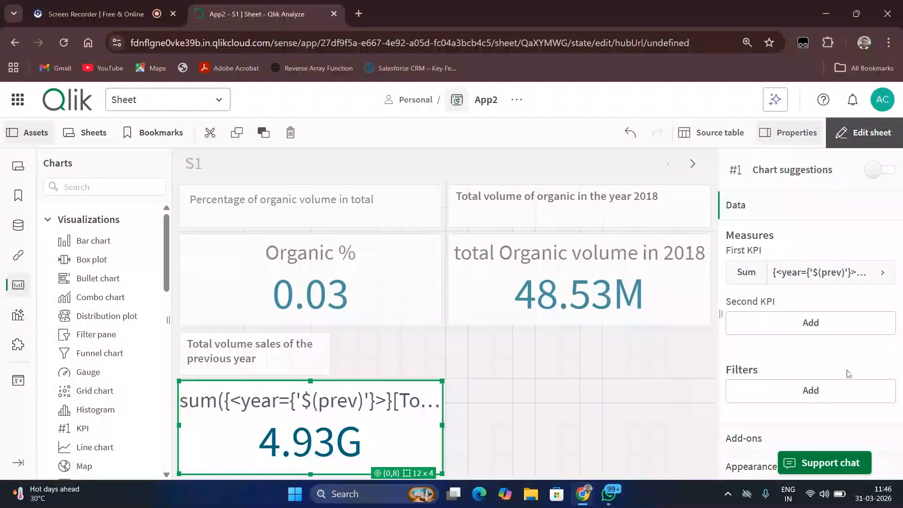
- Label the KPI's measure "Previous year"
left_click(809, 274)
left_click(796, 368)
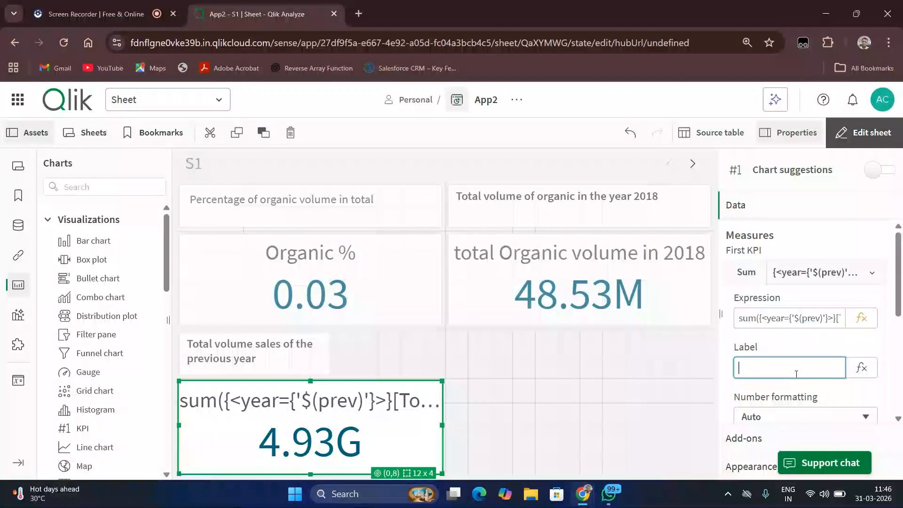
type("Previous year")
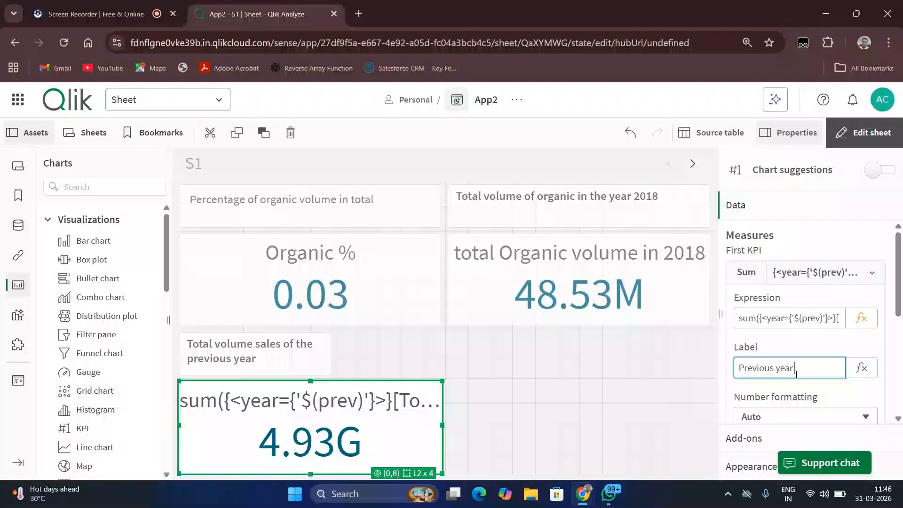
- Complete the KPI's label so it reads "Previous year total volume"
type(" total volume")
key("Return")
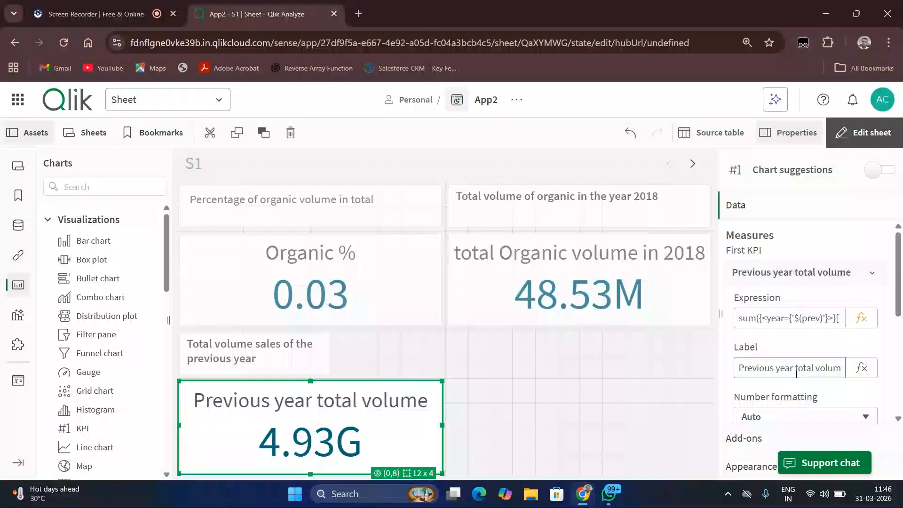
left_click(585, 374)
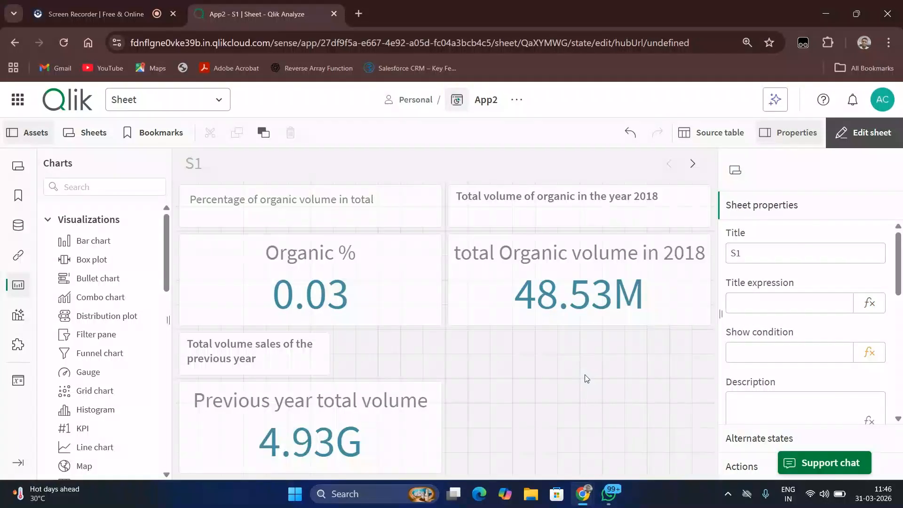
- Narrow the previous year KPI to 7 x 4 grid cells, matching the width of the heading above it
left_click(388, 427)
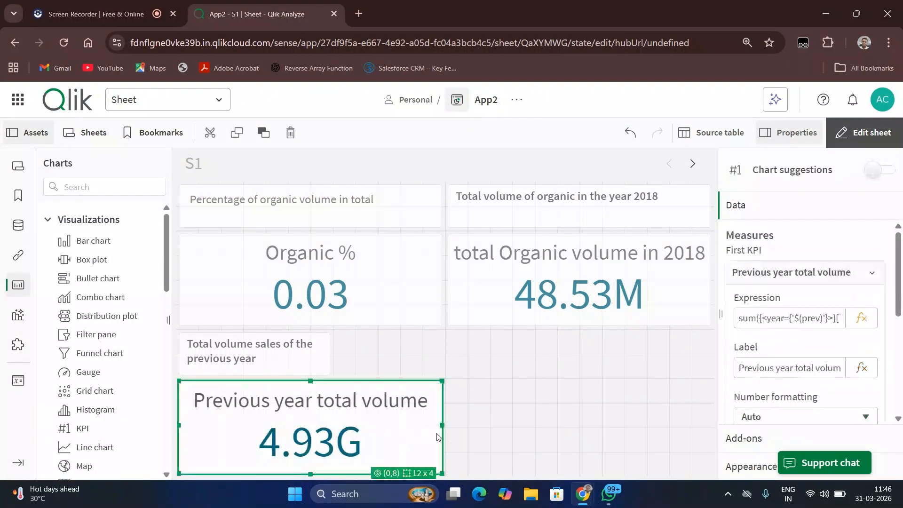
left_click_drag(442, 426, 335, 428)
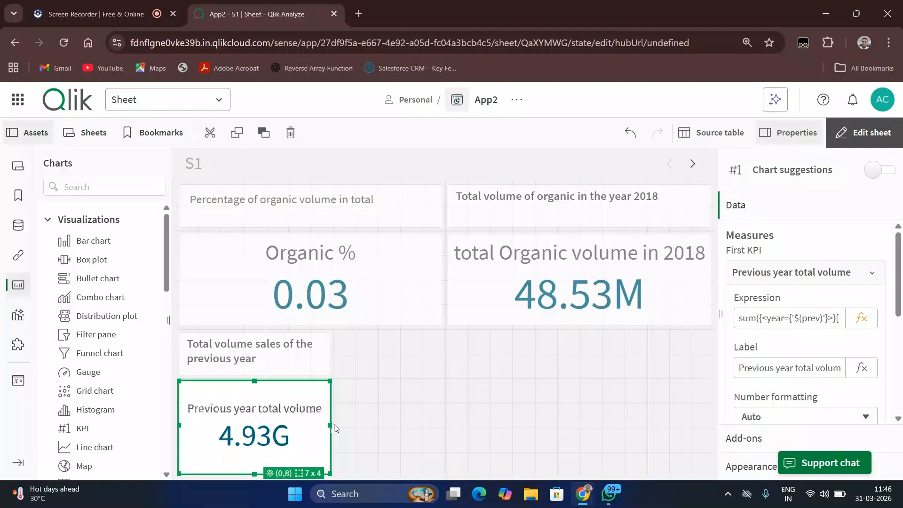
left_click(478, 421)
left_click(94, 14)
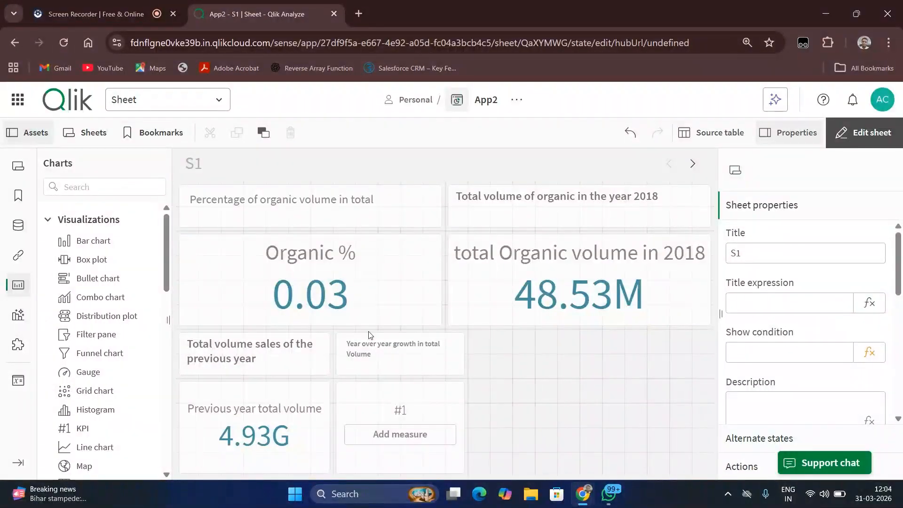
- Toggle the bold formatting of the "Year over year growth in total Volume" heading text
left_click(376, 362)
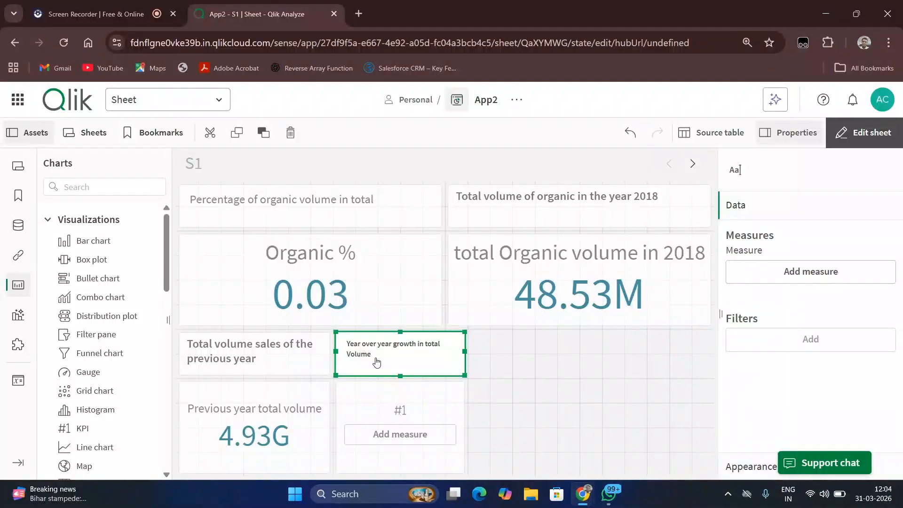
left_click(376, 361)
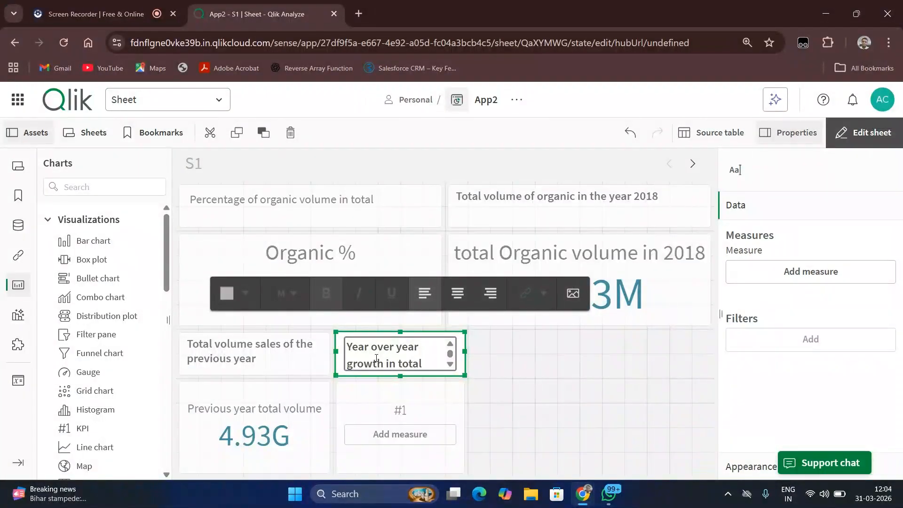
key("shift+Down")
key("shift+Down")
key("shift+Down")
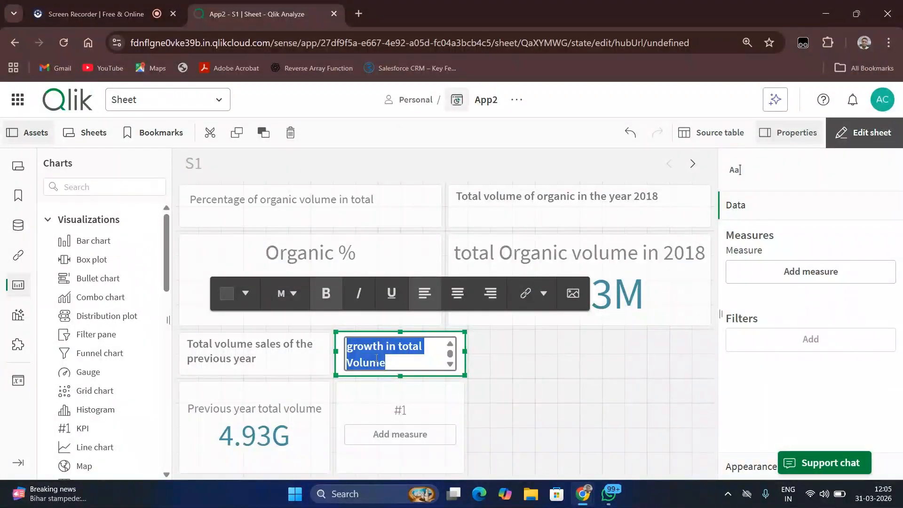
left_click(320, 292)
left_click(590, 371)
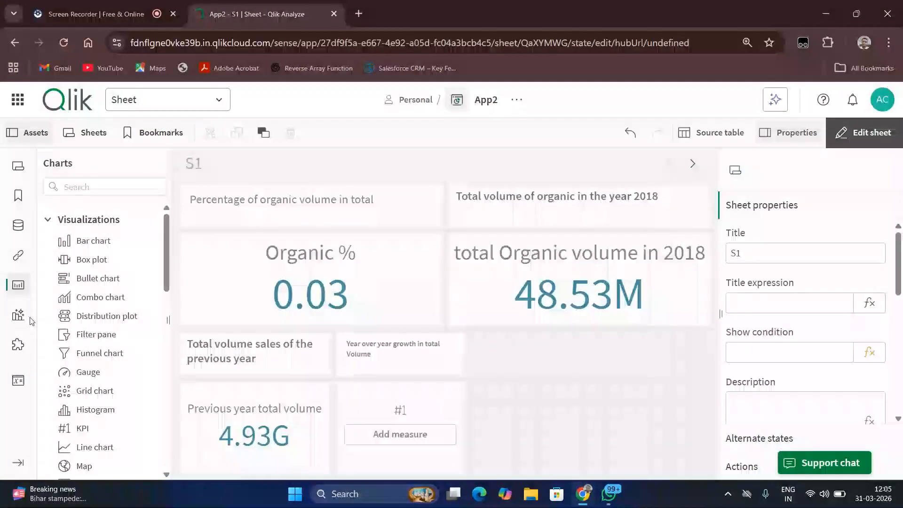
- Open the app's list of variables
left_click(18, 380)
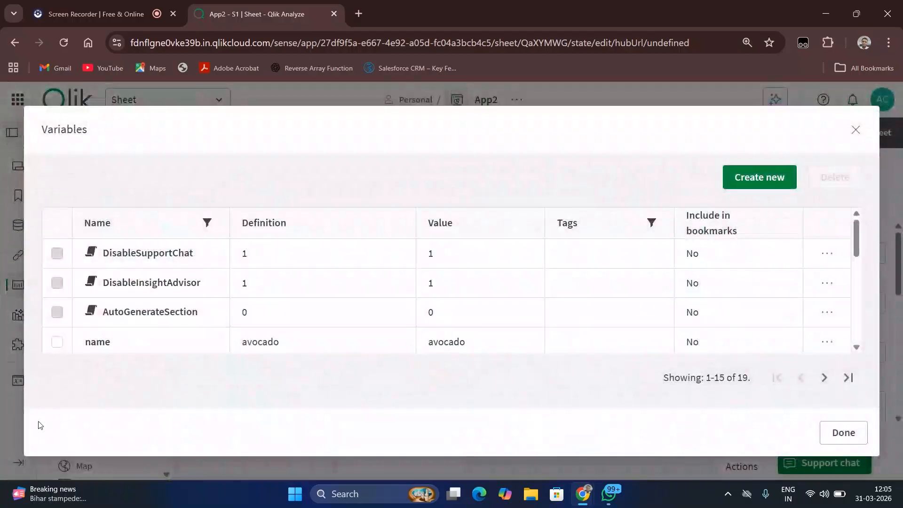
scroll(738, 323, "down", 2)
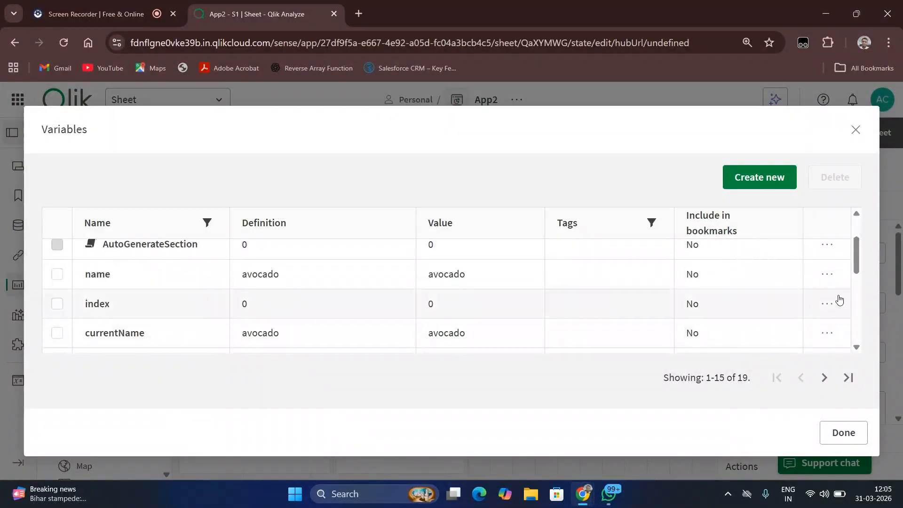
left_click(728, 181)
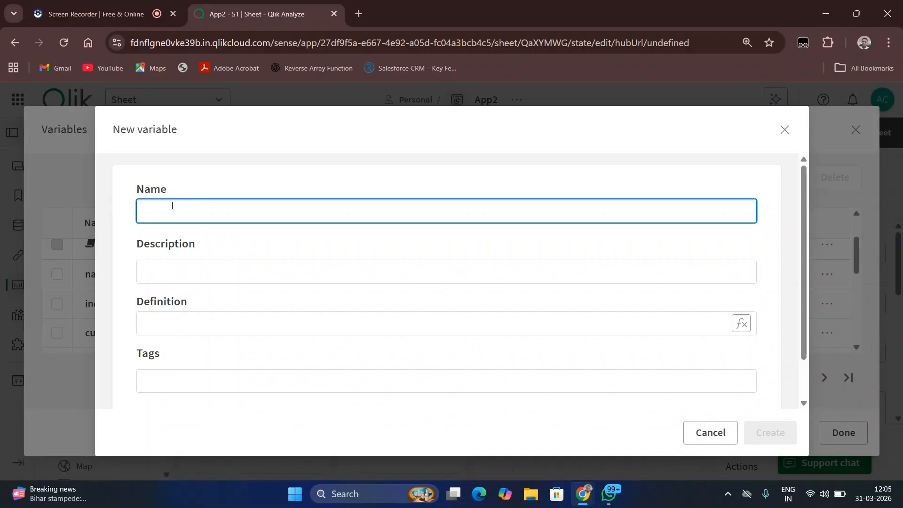
type("current")
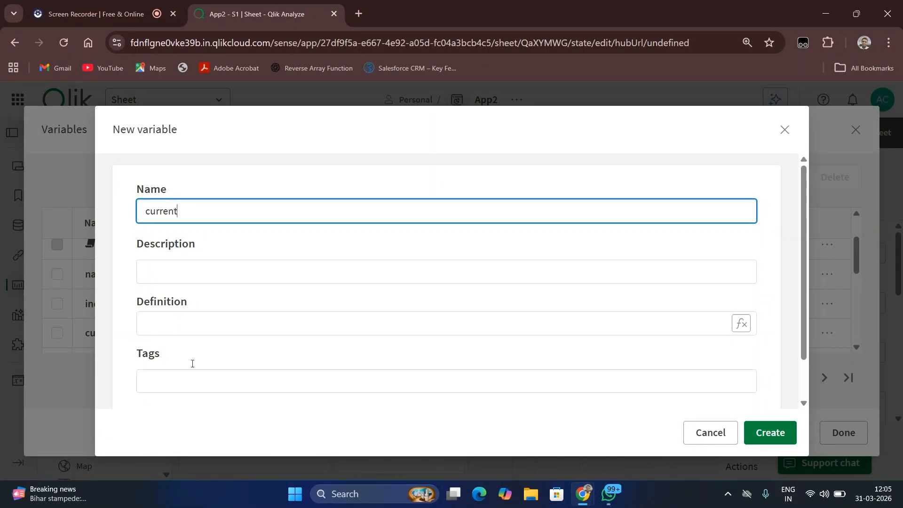
left_click(167, 319)
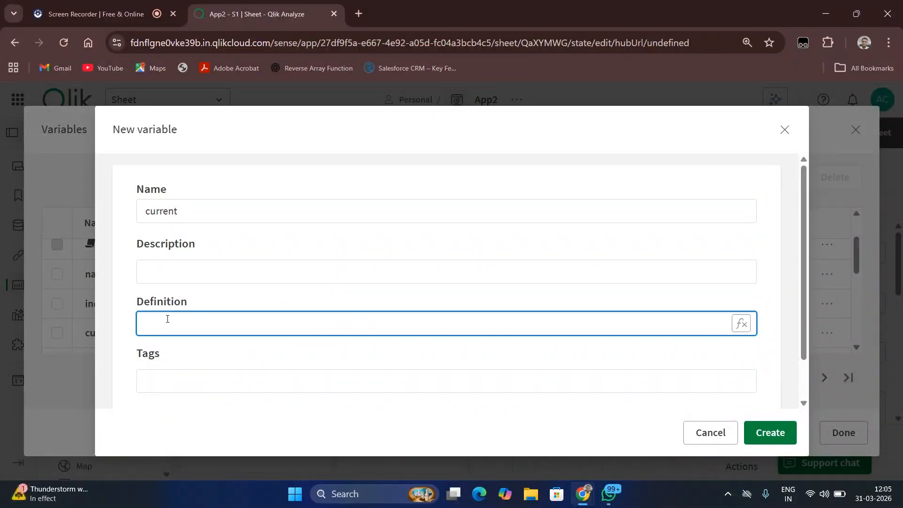
type("=sum")
type("()")
type("[]")
type("Total ")
type("Volume")
left_click(783, 130)
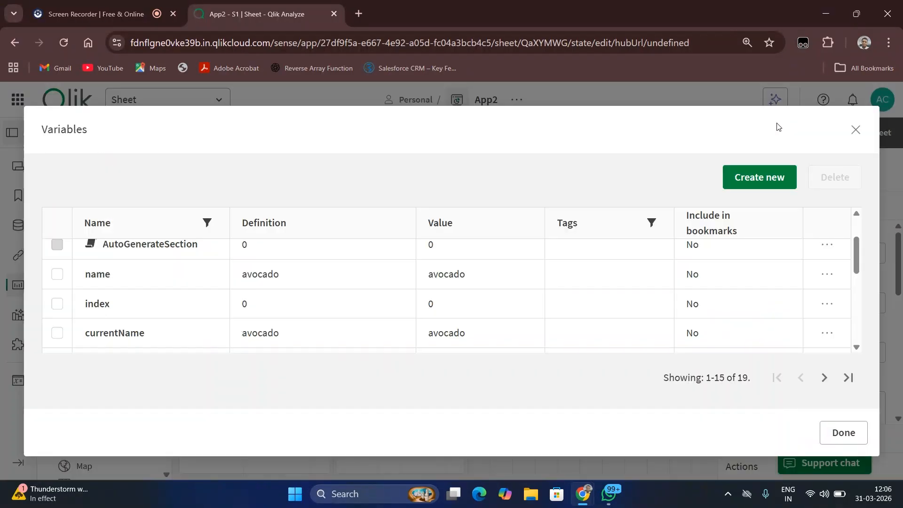
- Start a new variable named diff with the definition =sum([Total Volume])
scroll(127, 302, "down", 10)
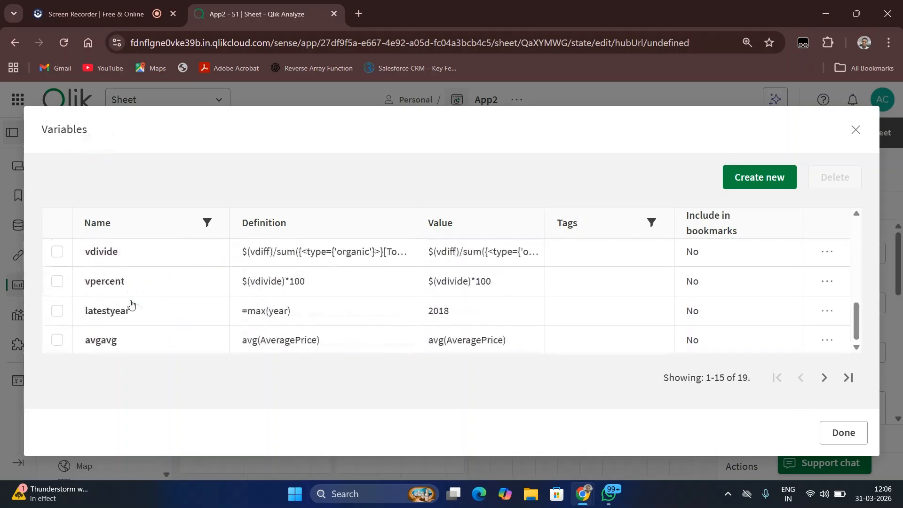
scroll(131, 305, "up", 2)
scroll(131, 305, "up", 2)
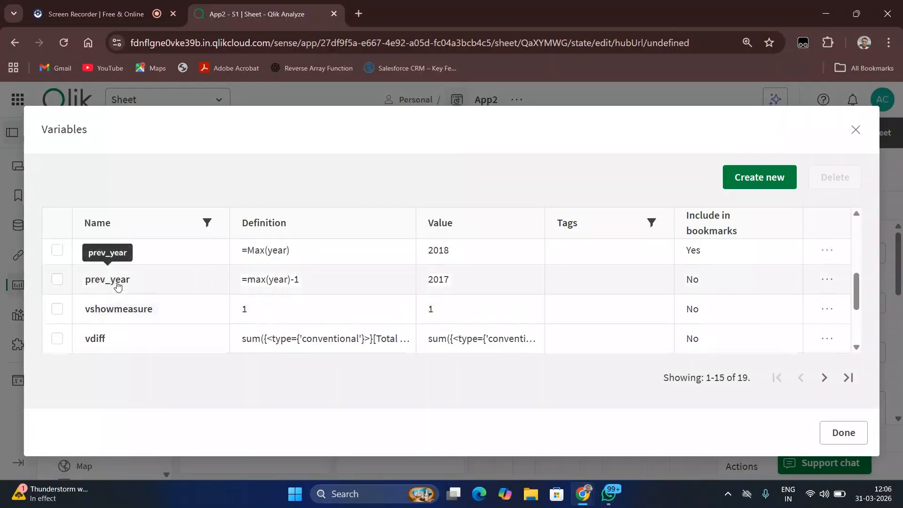
scroll(117, 270, "up", 1)
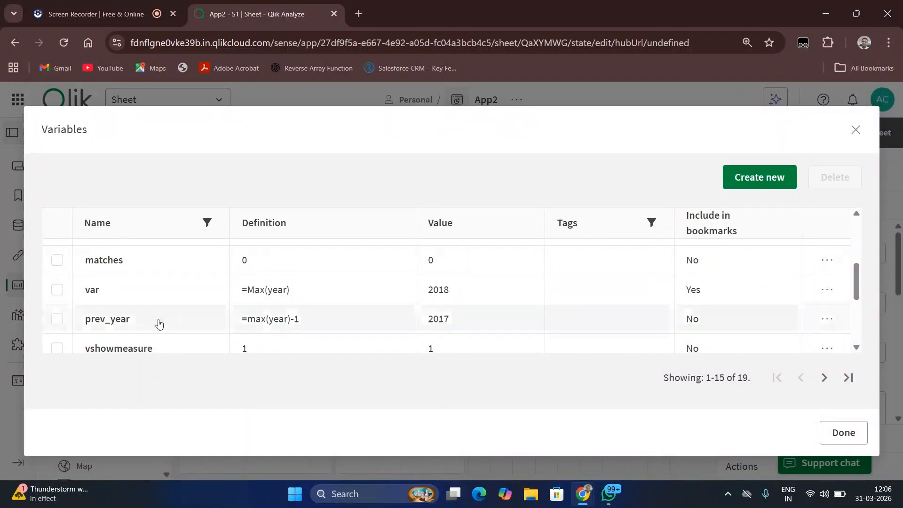
left_click(759, 177)
left_click(217, 212)
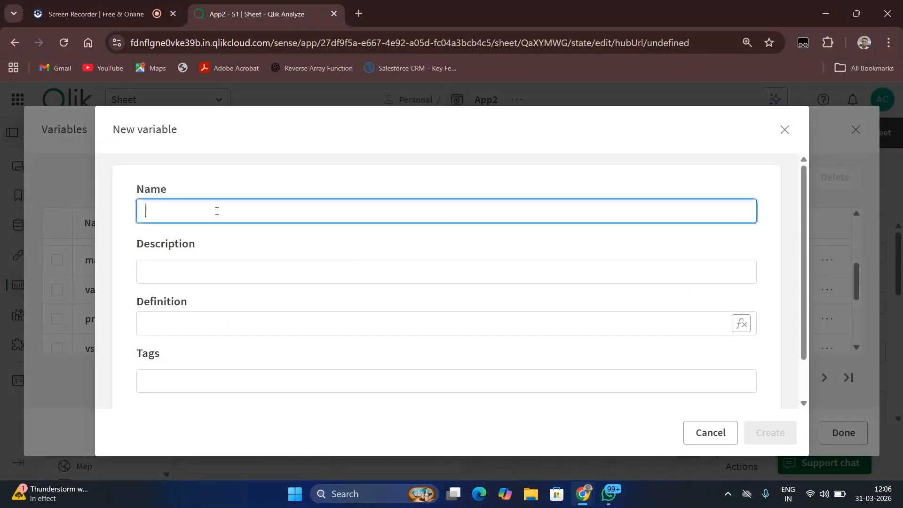
type("diff")
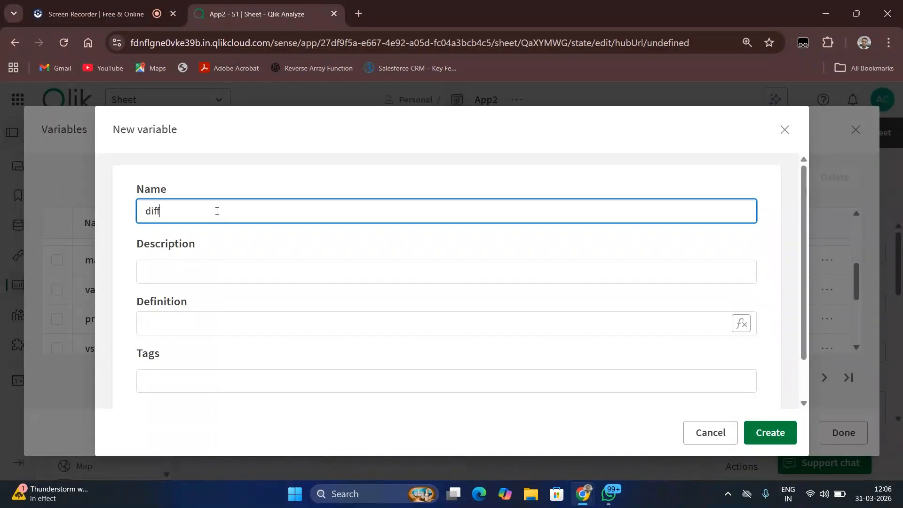
left_click(178, 325)
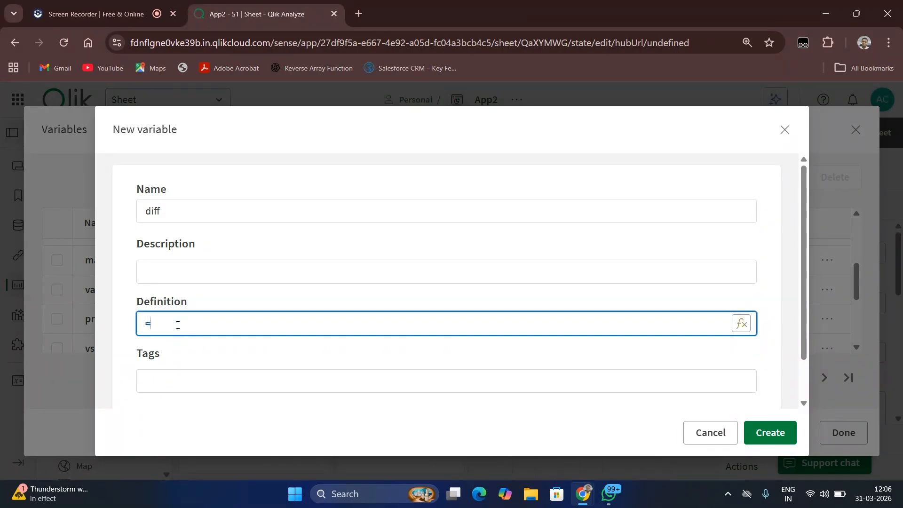
type("=sum([Total Volume")
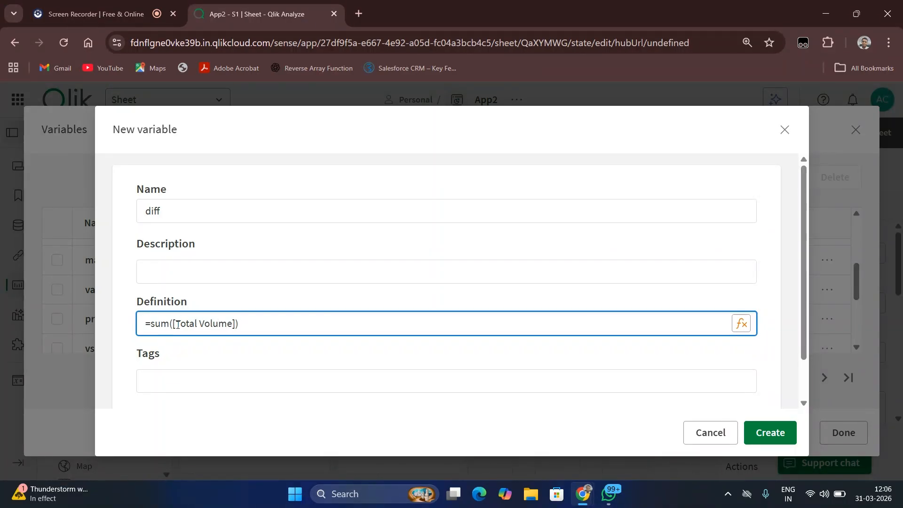
- Insert the set expression {<year={'$(var)'}>} before [Total Volume] in the diff variable's definition
left_click(177, 323)
type("{<>}")
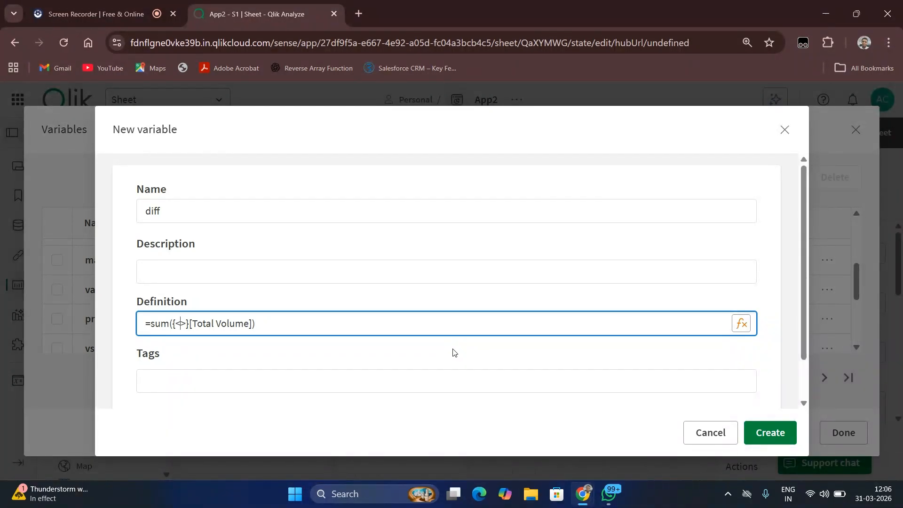
type("year=")
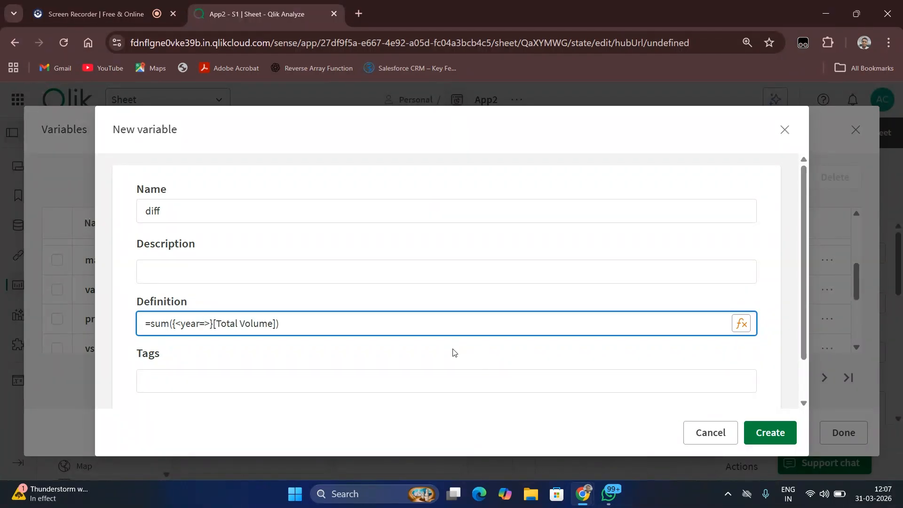
type("{}")
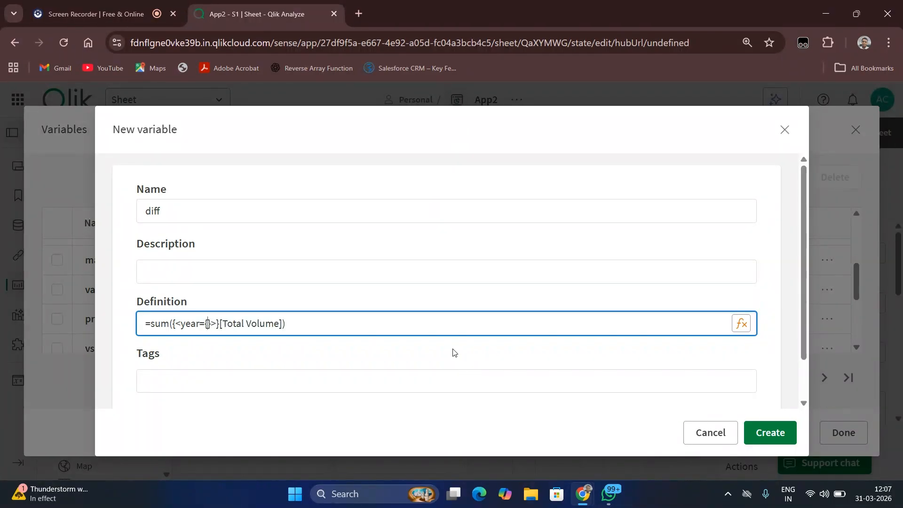
type("''")
key("Left")
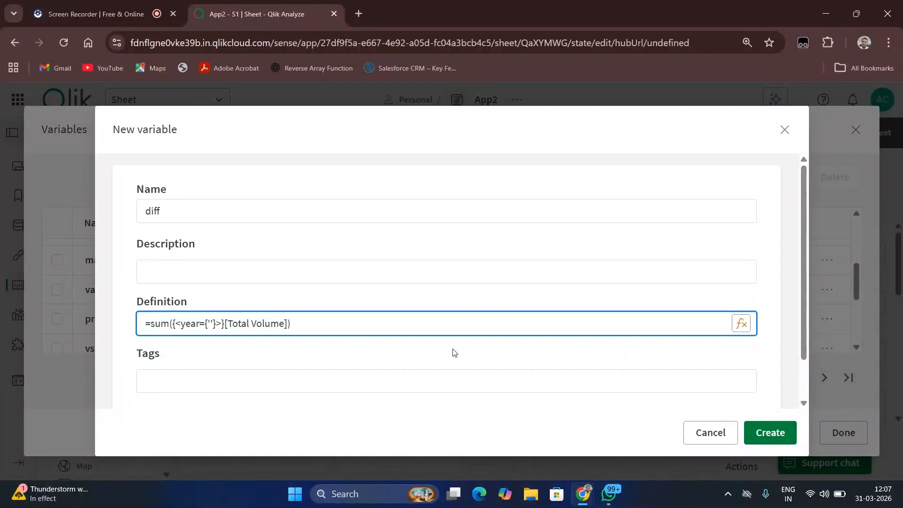
type("$()")
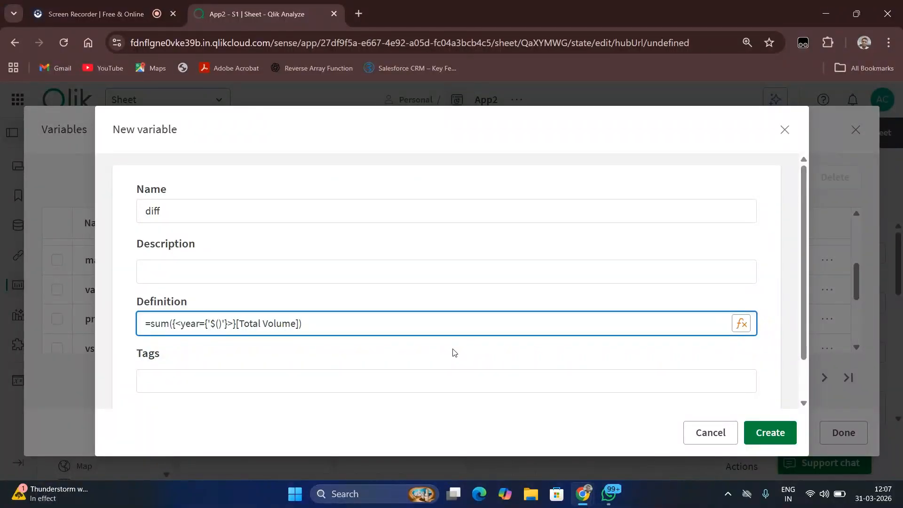
type("var")
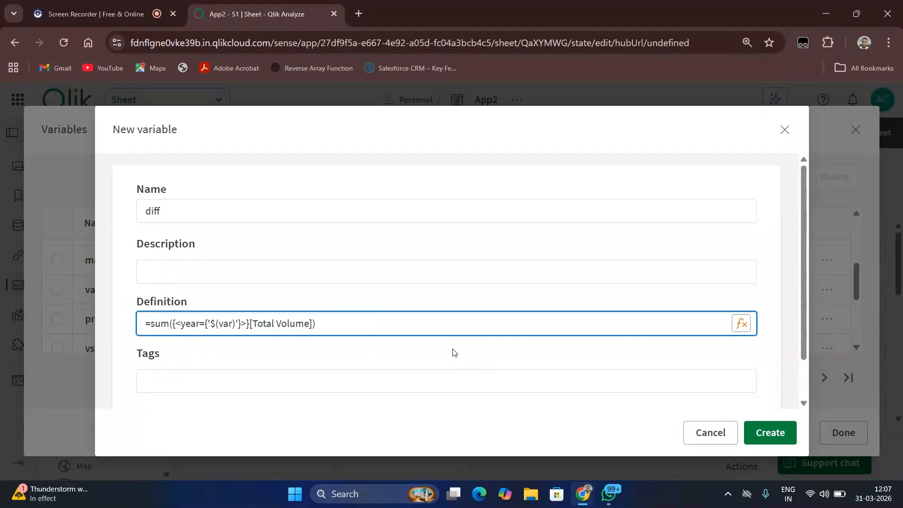
- Open the diff definition in the expression editor and append -sum([Total Volume]) to it
left_click(745, 325)
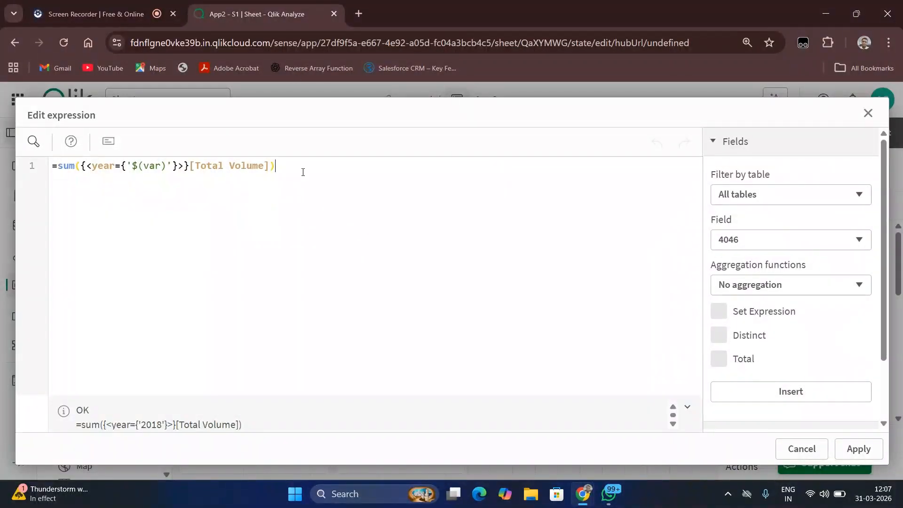
type("-sum([")
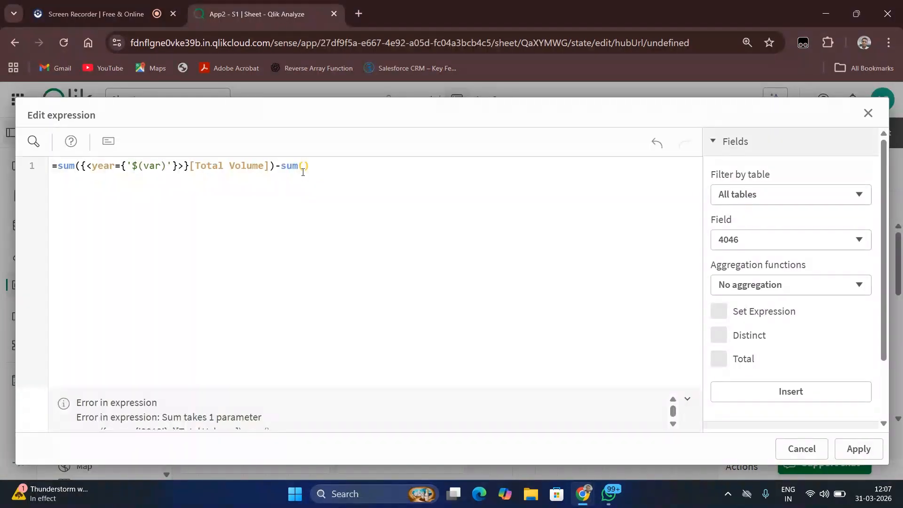
type("Total")
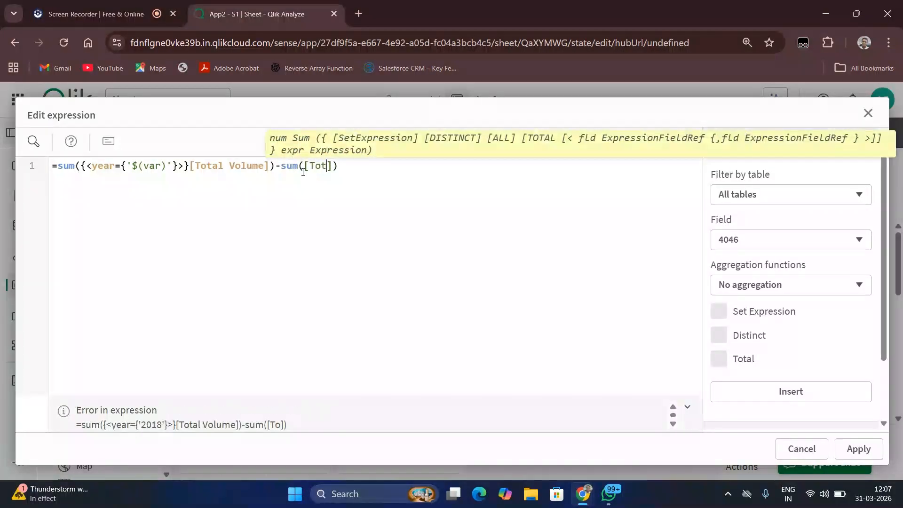
type(" Volume")
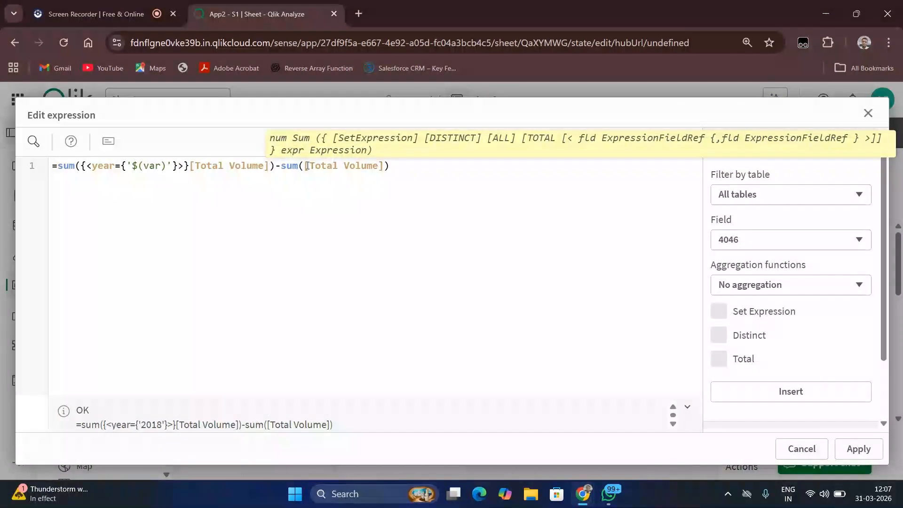
left_click(305, 166)
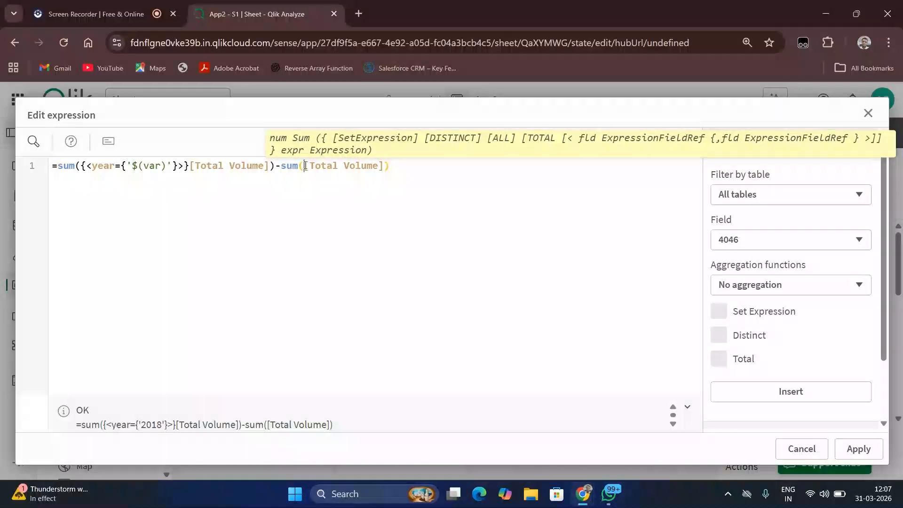
type("year")
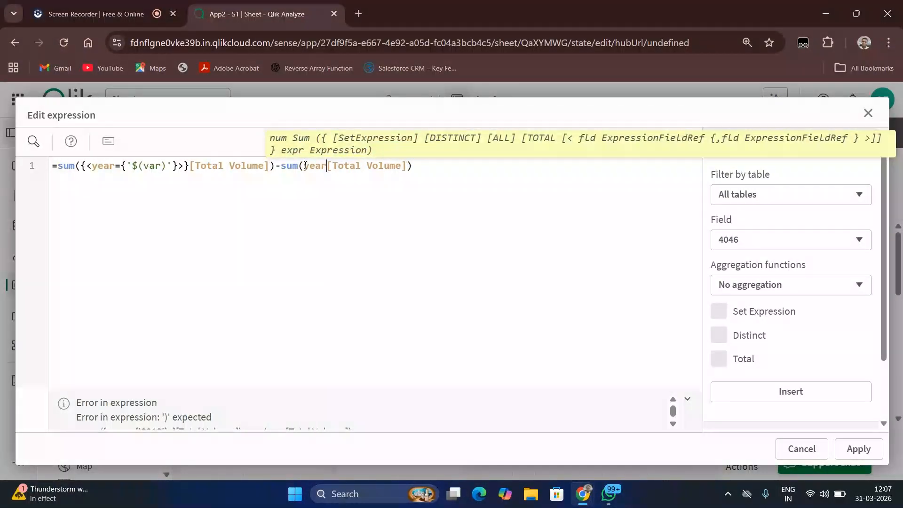
key("BackSpace")
key("BackSpace")
key("BackSpace")
key("BackSpace")
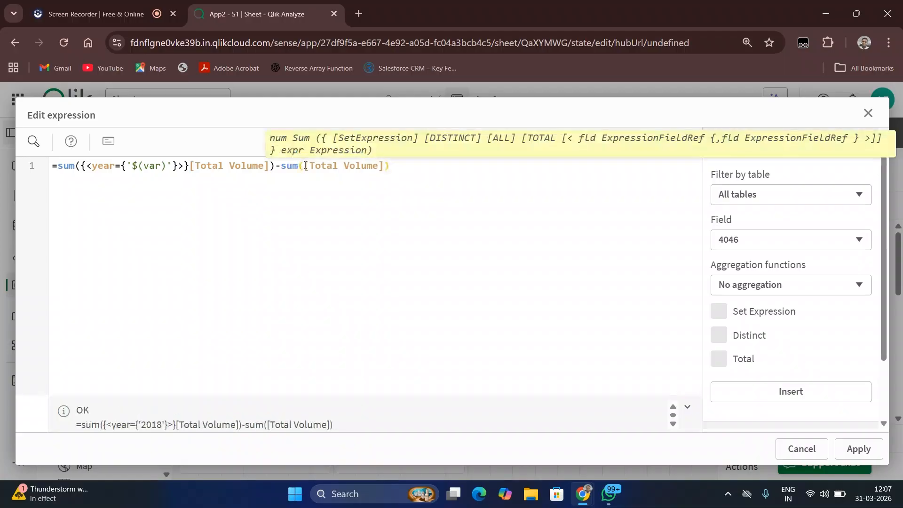
- Insert the set expression {<year={'$(prev_year)'}>} before [Total Volume] in the second sum of the diff definition
type("{<>")
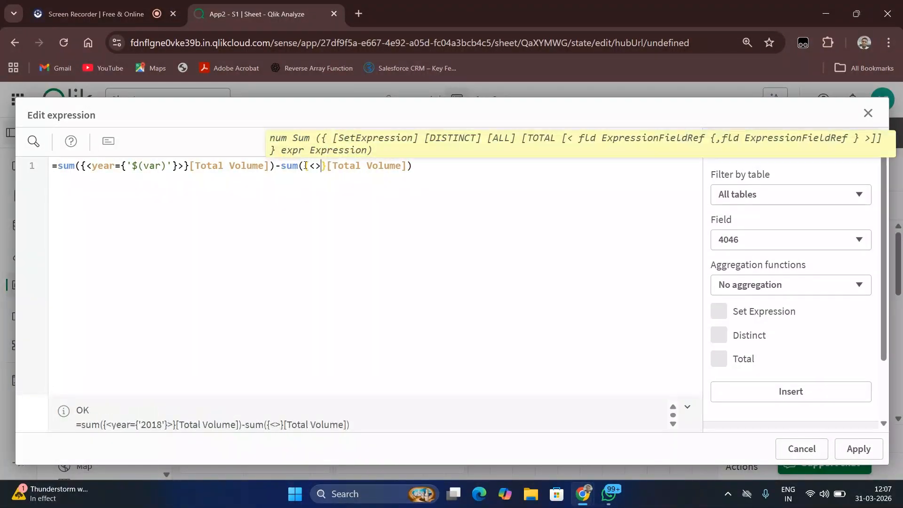
key("Left")
type("year=")
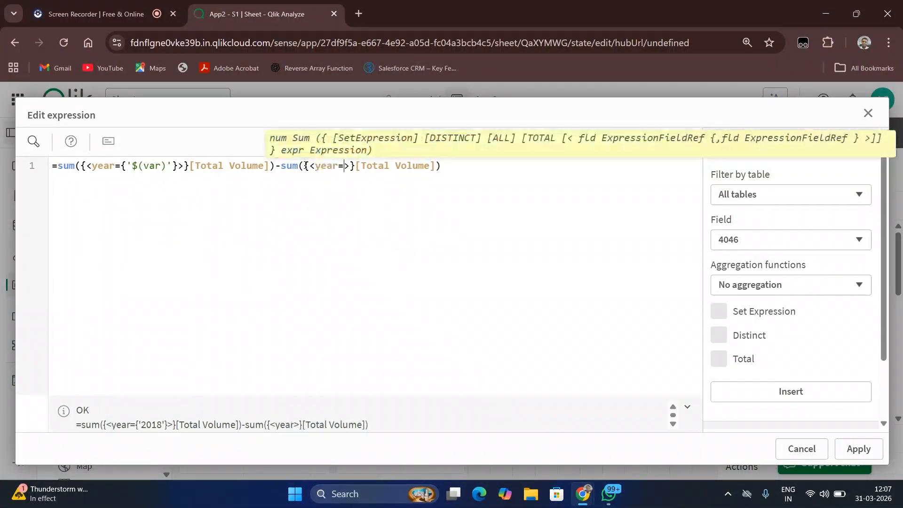
type("{}")
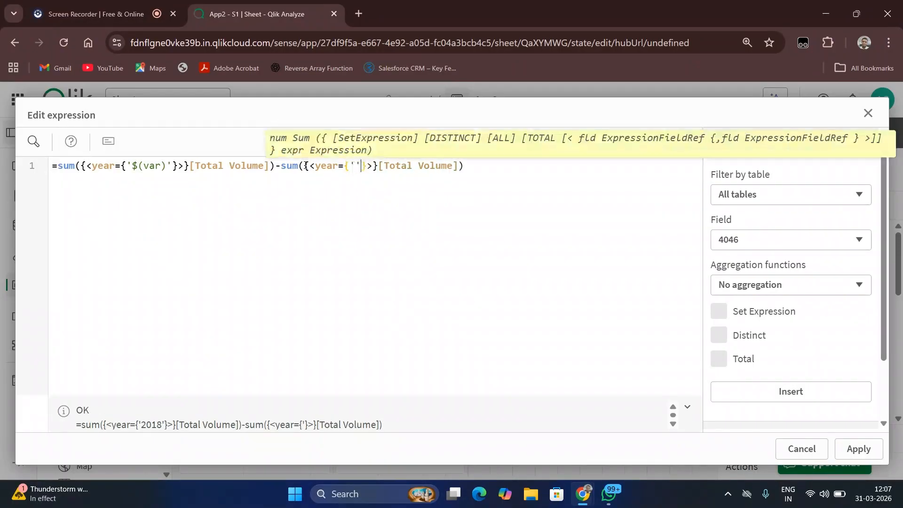
type("'")
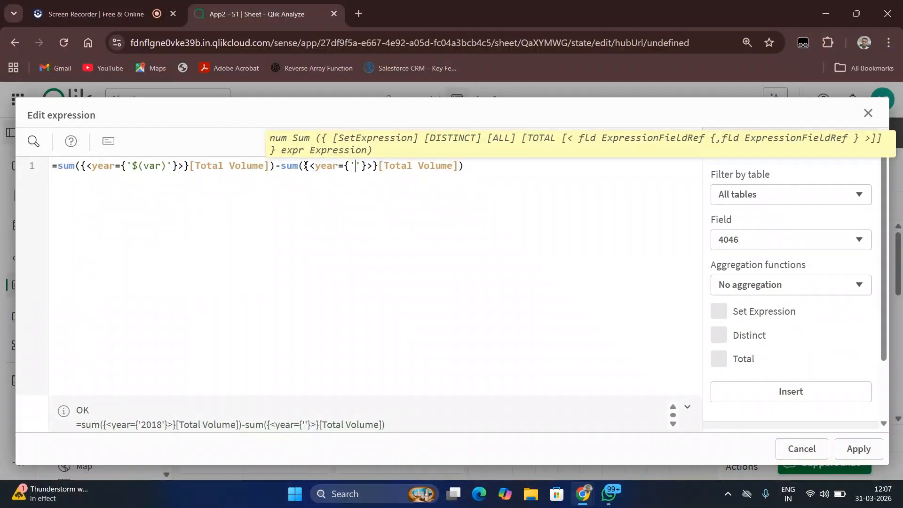
type("$()")
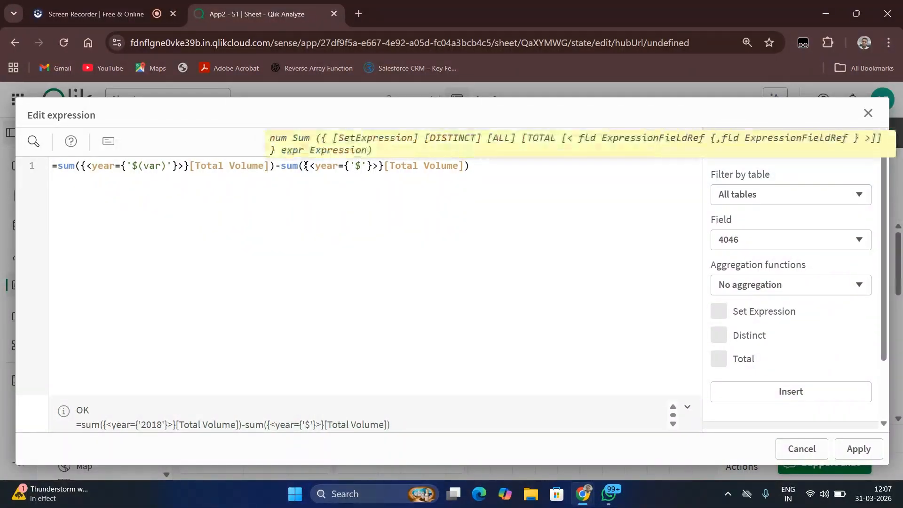
type("prev")
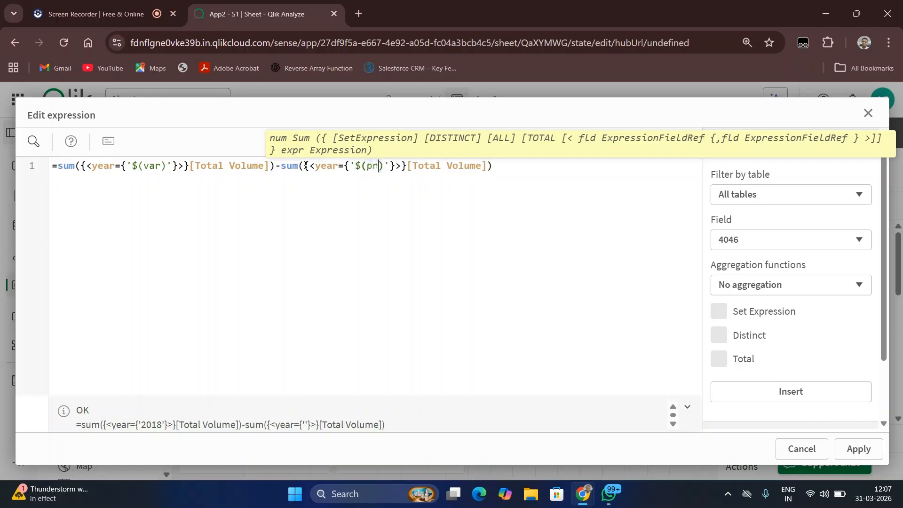
type("_year")
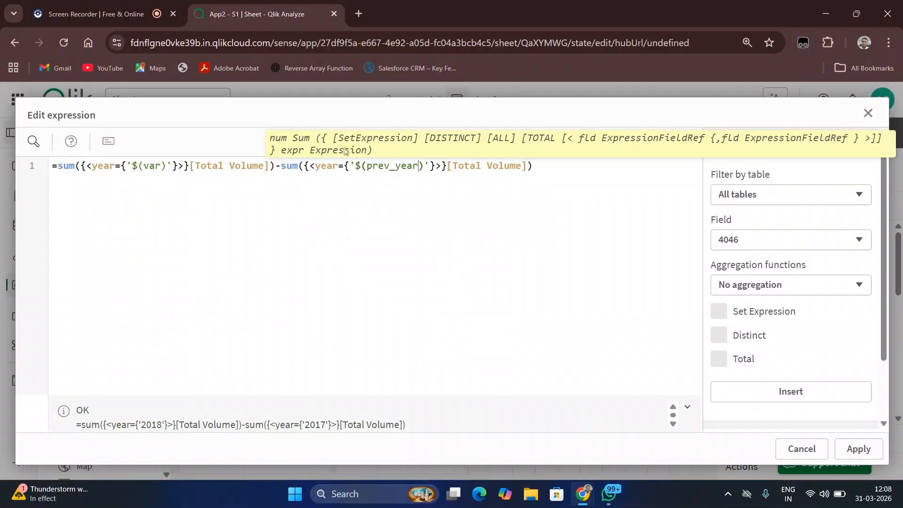
- Apply the edited expression and create the diff variable
left_click(472, 254)
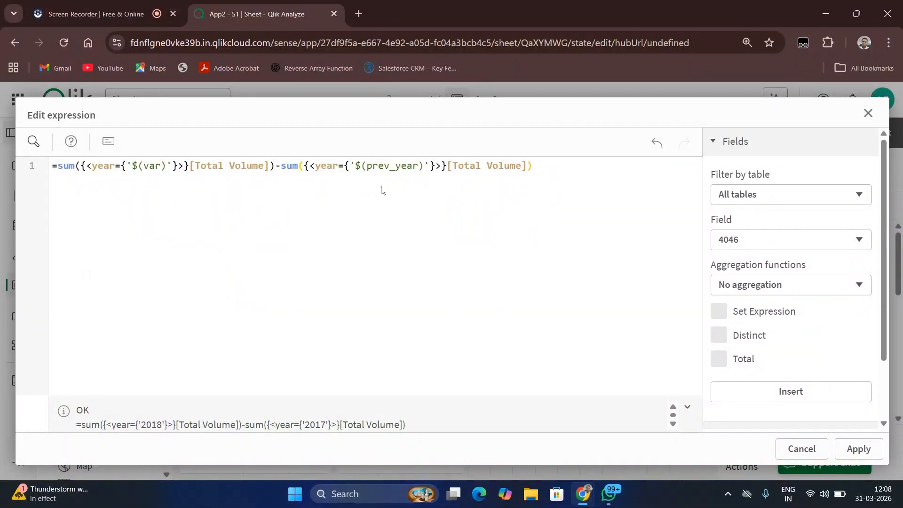
left_click(855, 449)
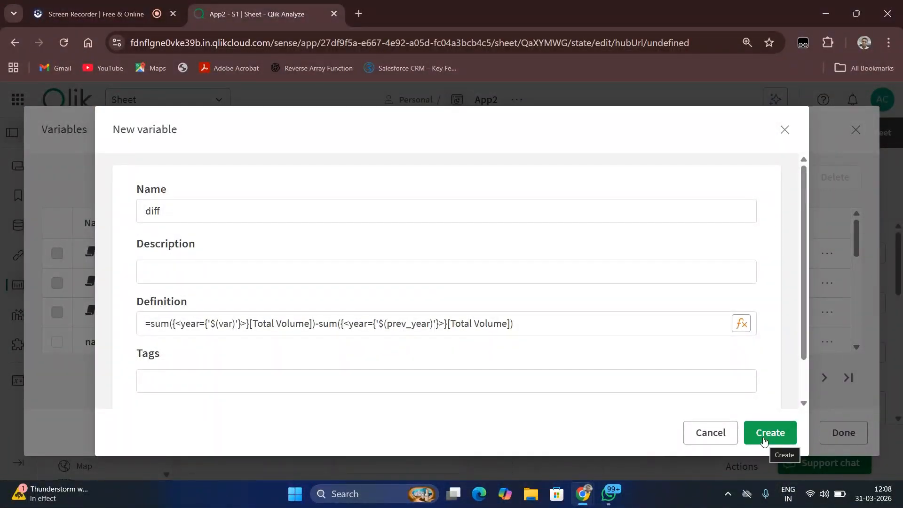
left_click(763, 440)
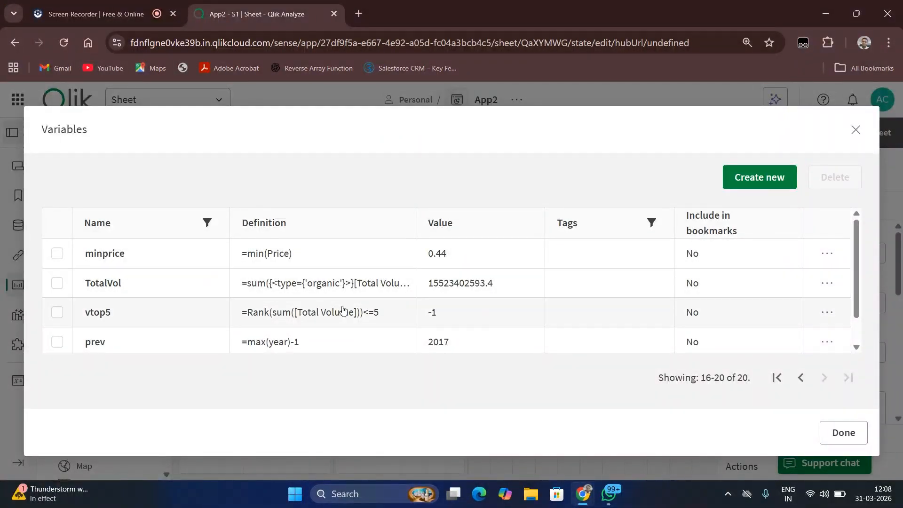
scroll(336, 294, "down", 1)
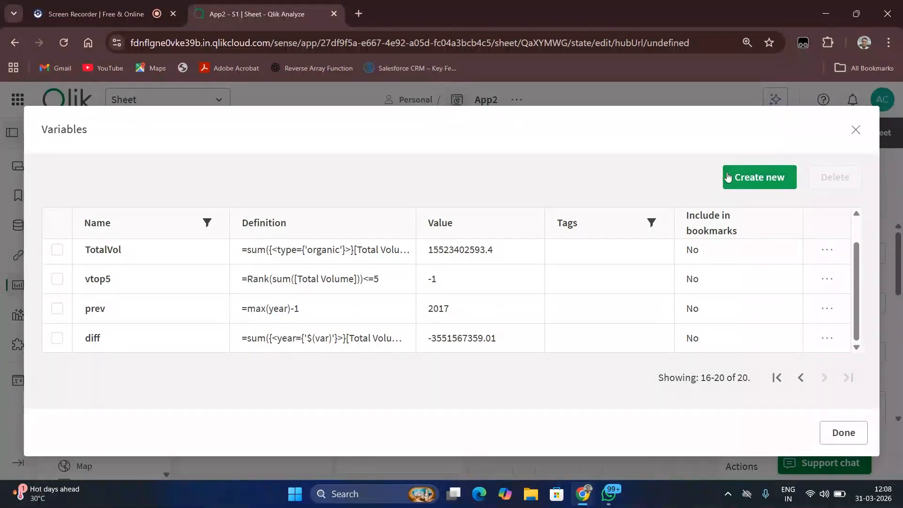
- Start another new variable and name it div
left_click(762, 186)
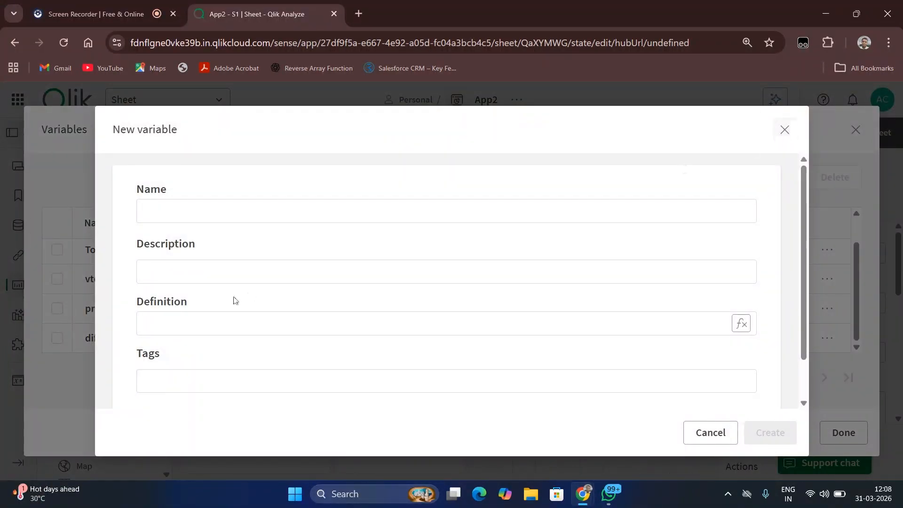
left_click(785, 129)
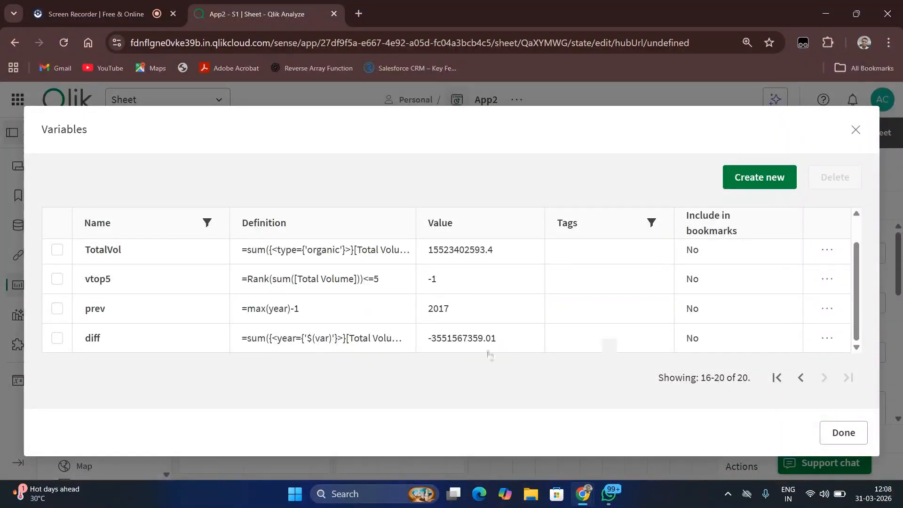
left_click(748, 183)
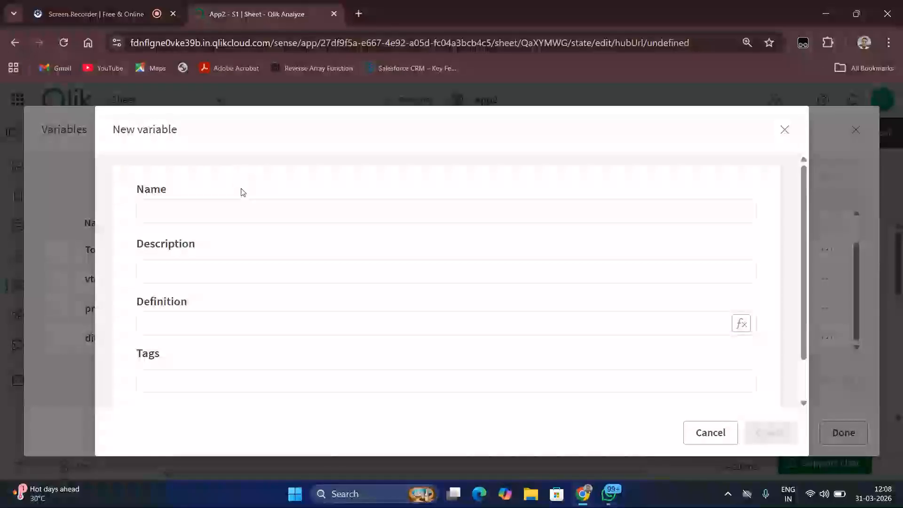
type("div")
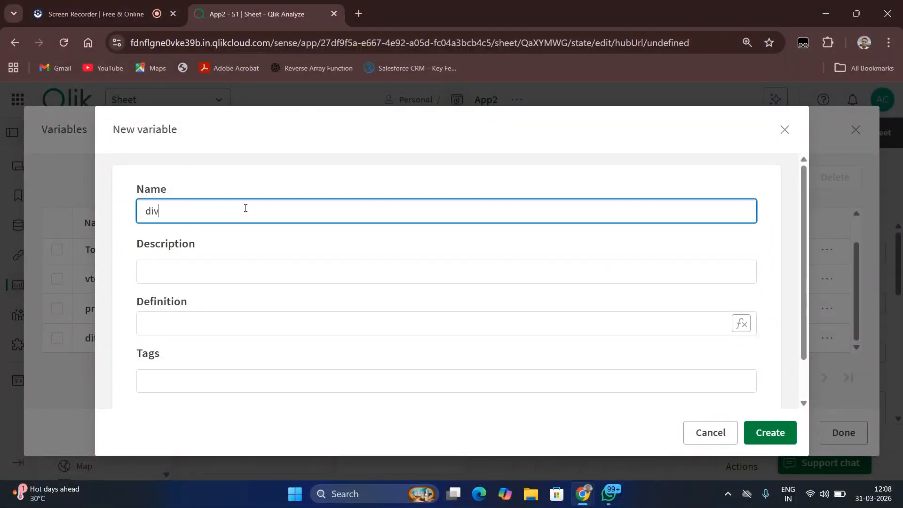
left_click(161, 324)
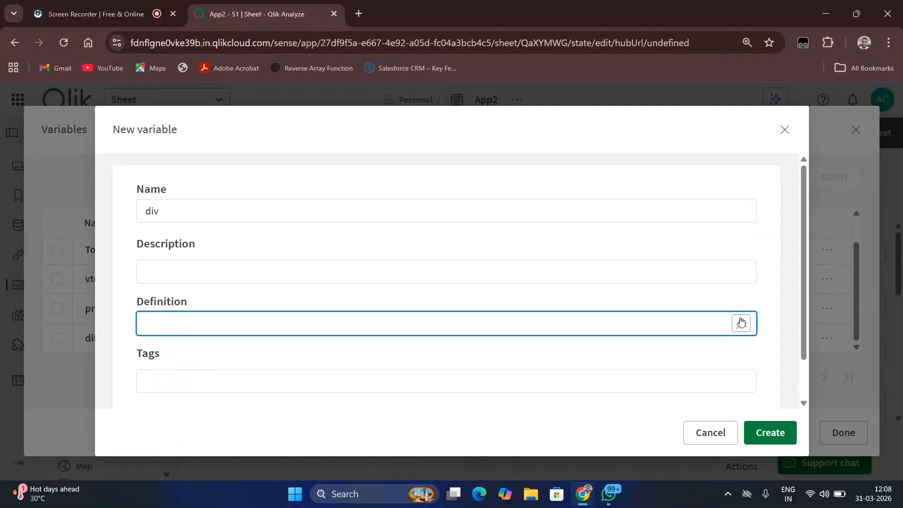
left_click(748, 329)
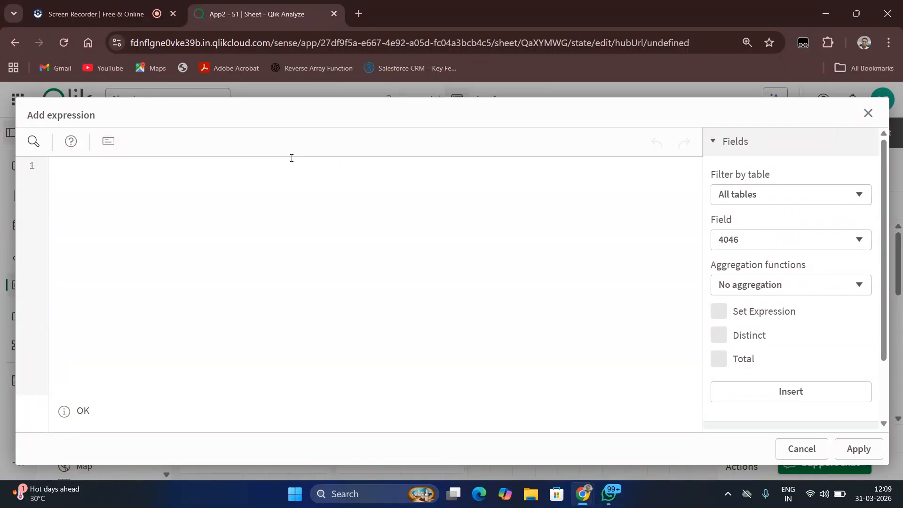
type("=(")
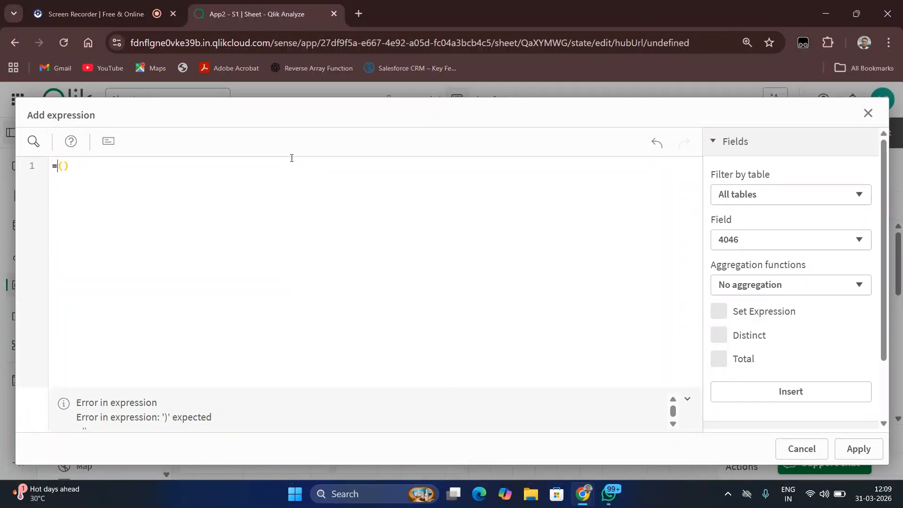
key("BackSpace")
type("$(")
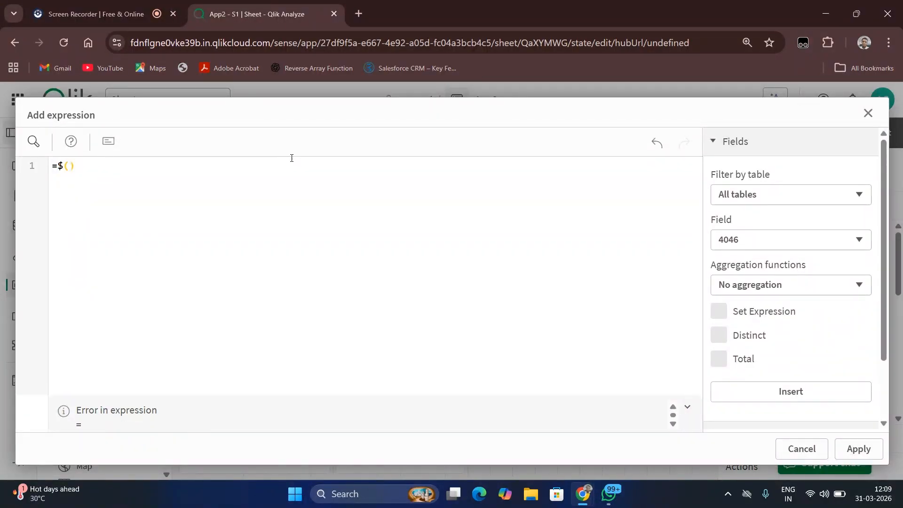
type("'diff")
key("BackSpace")
key("BackSpace")
key("BackSpace")
key("BackSpace")
key("BackSpace")
key("BackSpace")
key("BackSpace")
key("BackSpace")
key("BackSpace")
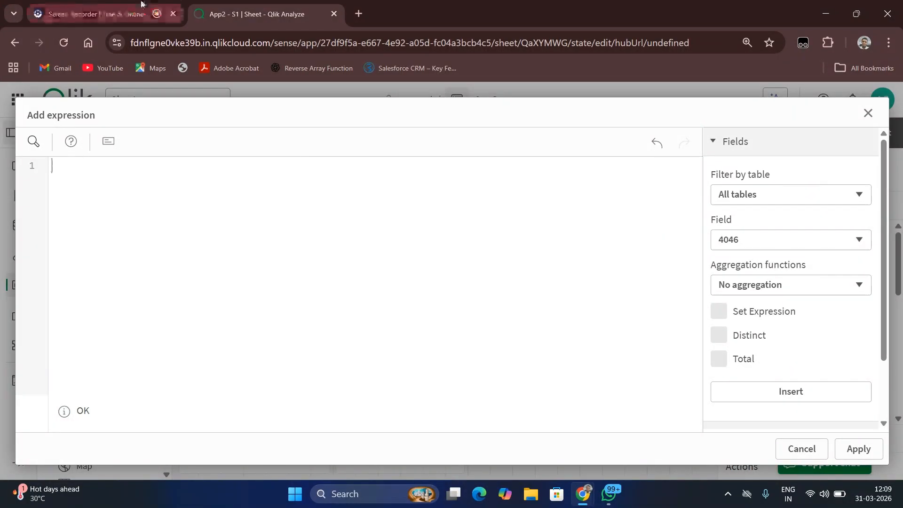
left_click(43, 6)
left_click(257, 14)
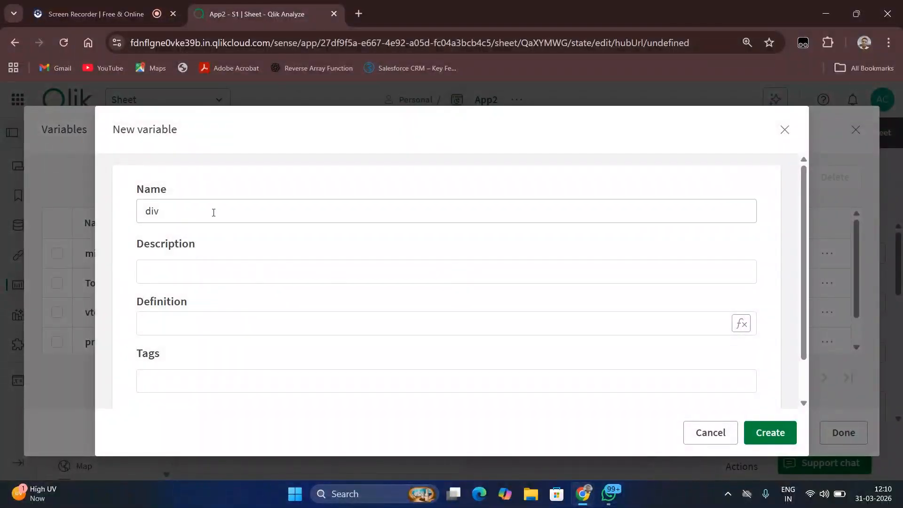
- Enter =$(diff)/sum([Total Volume]) as the definition of the div variable
left_click(175, 319)
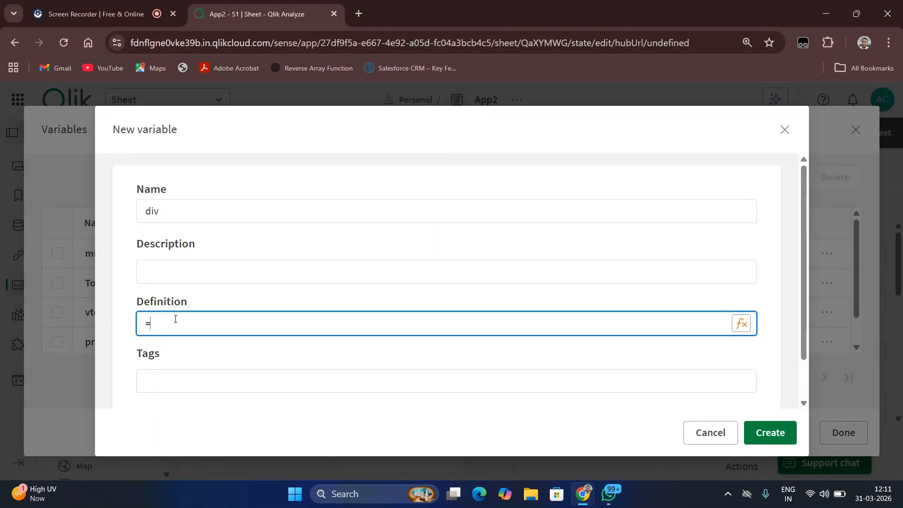
type("$(di")
type("sum()[Tota")
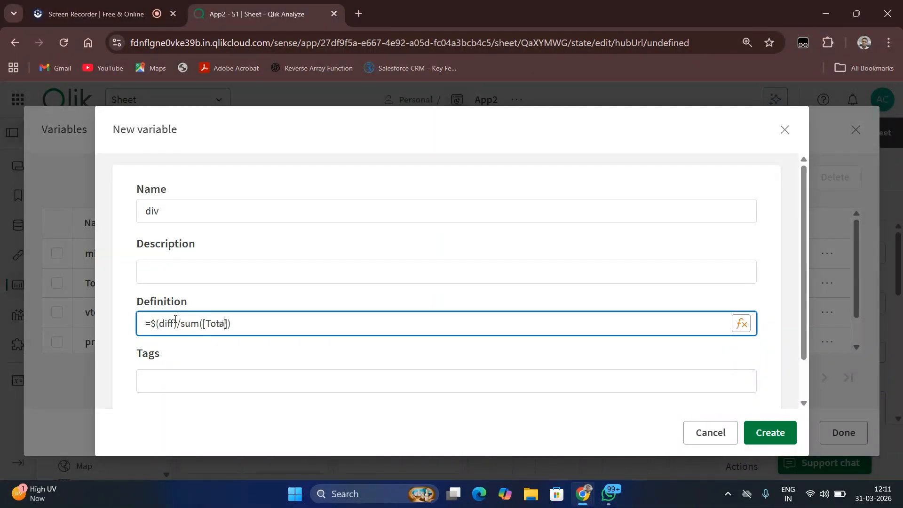
type("l Volum")
type("e")
- Insert the set expression {<year={'$(prev_year)'}>} before [Total Volume] in the div variable's definition
type("{<>}")
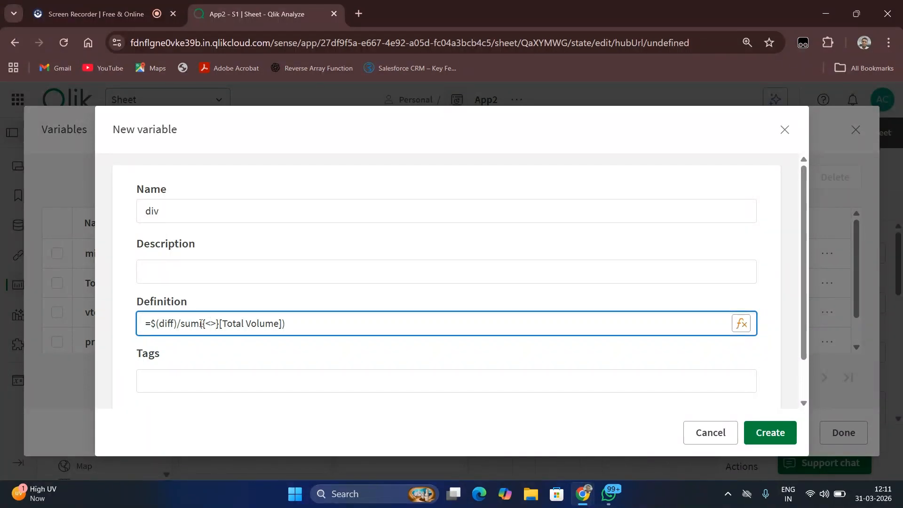
key("Left")
key("Left")
type("year")
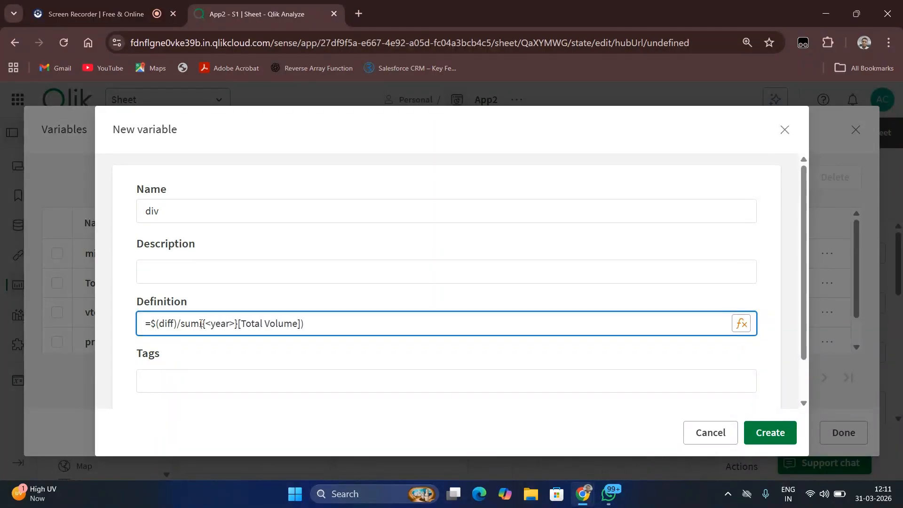
type("={}")
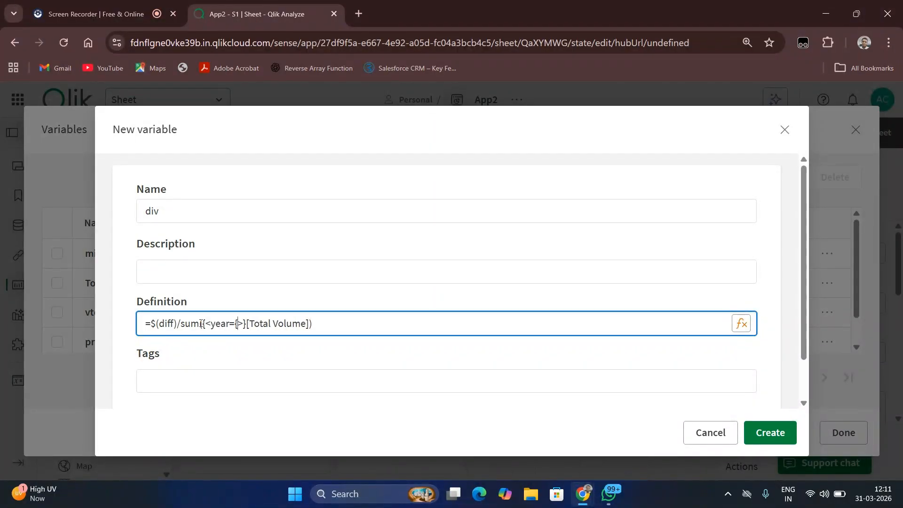
type("''")
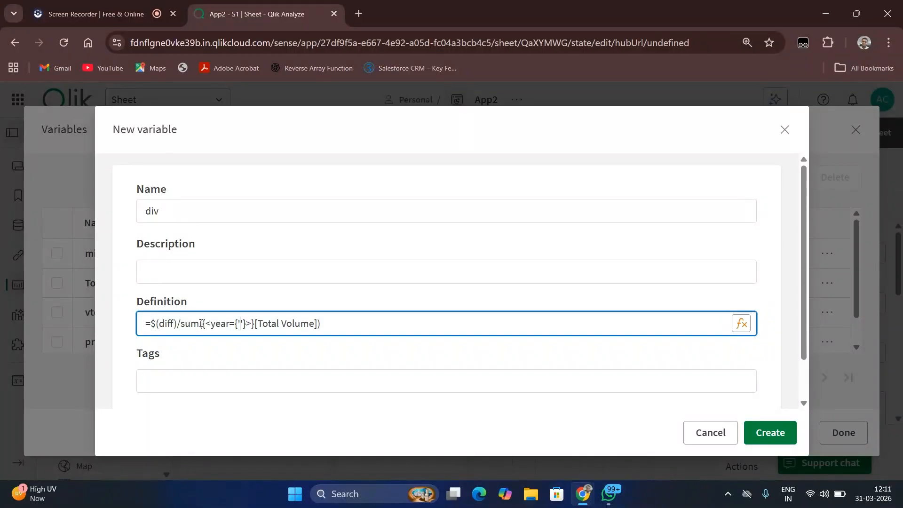
type("$")
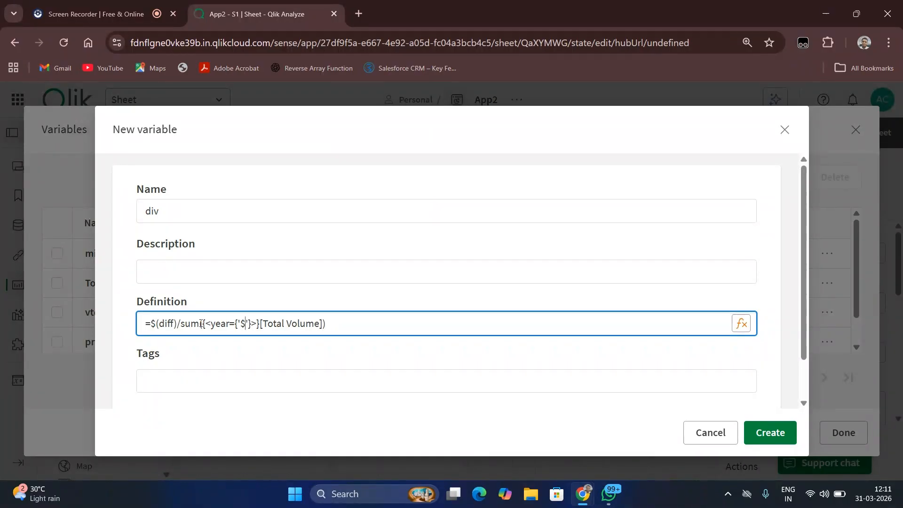
type("()")
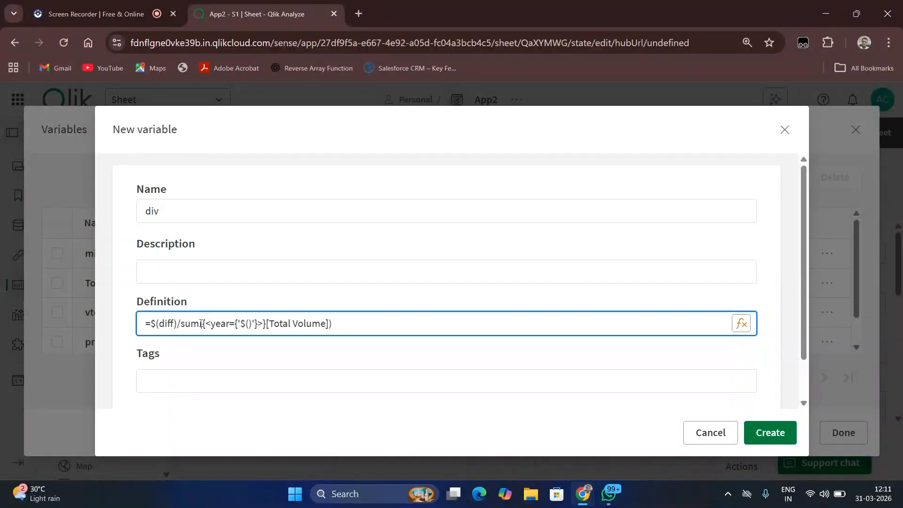
type("prev_ye")
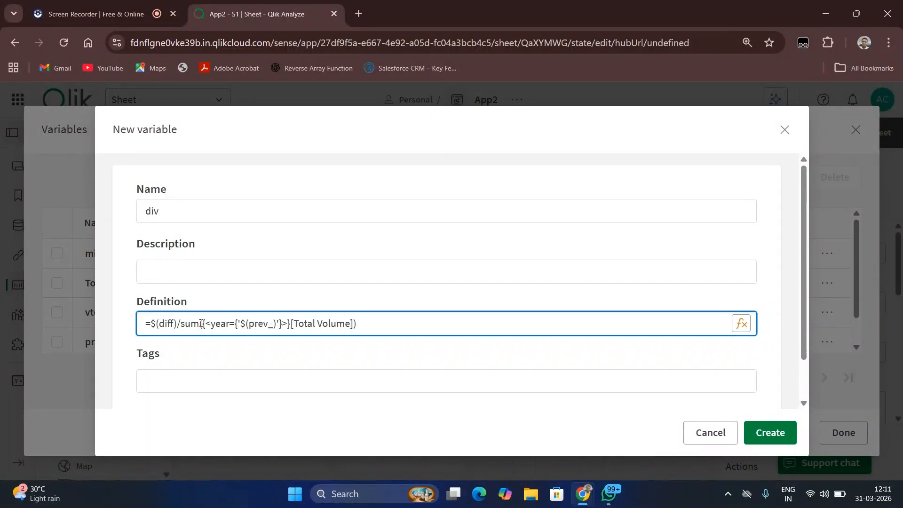
type("ar")
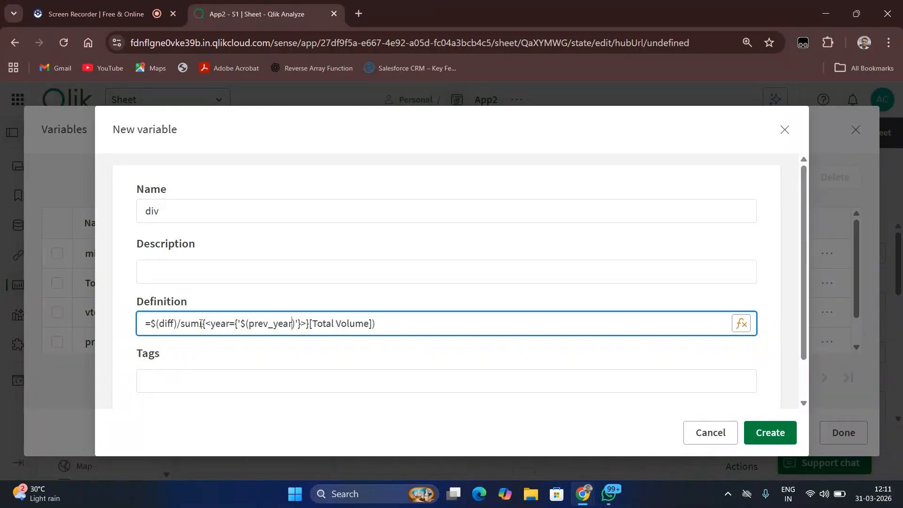
- Check the div definition in the expression editor, apply it and create the variable
left_click(742, 323)
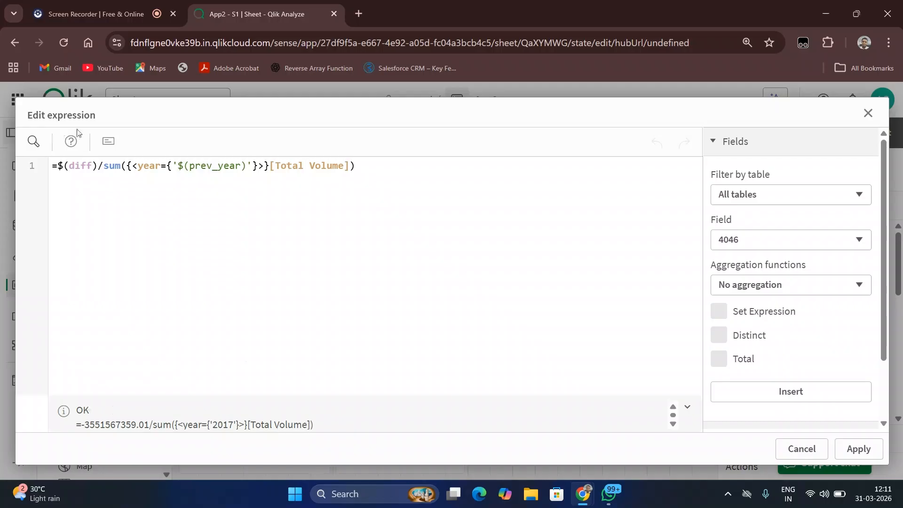
left_click(858, 449)
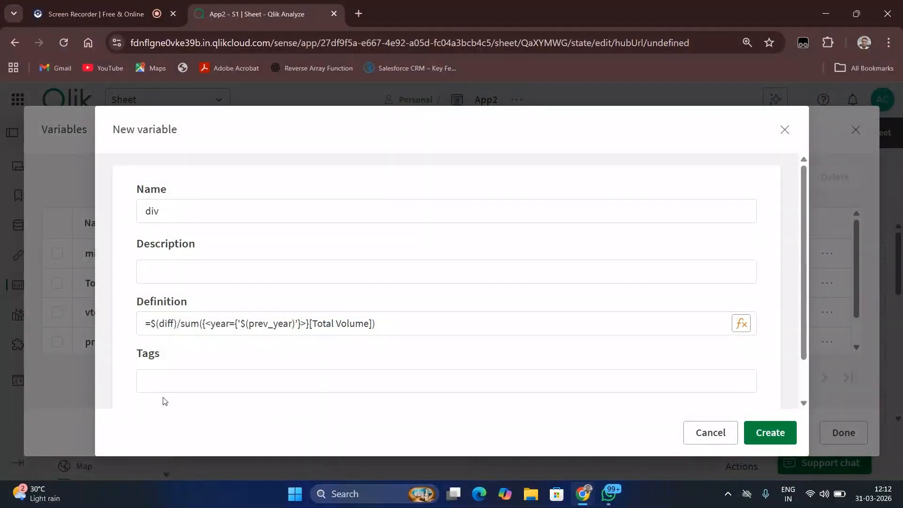
left_click(769, 433)
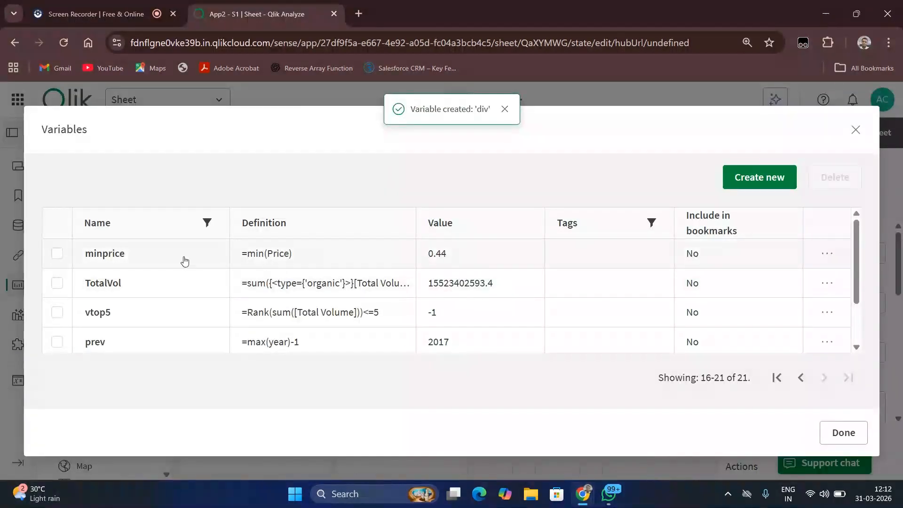
scroll(189, 350, "down", 2)
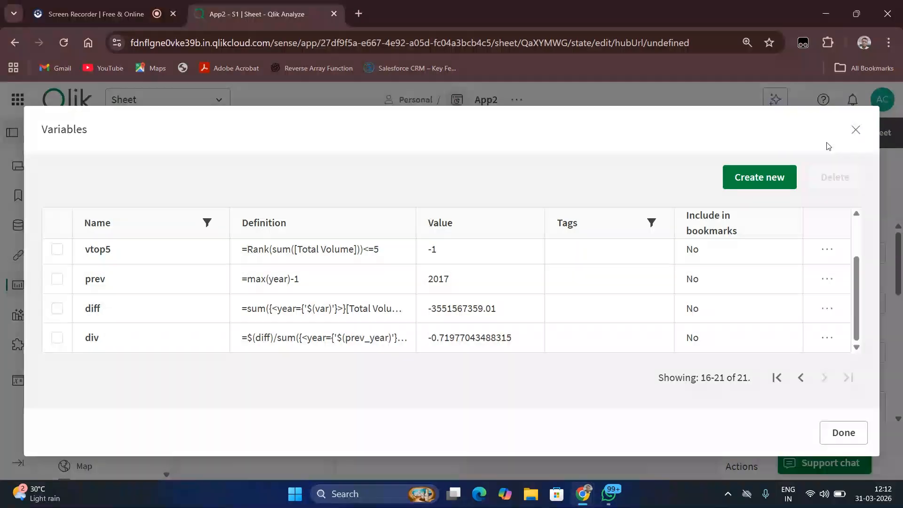
- Close the variable list and add $(div) as the measure of the empty KPI under the year over year growth heading
left_click(857, 130)
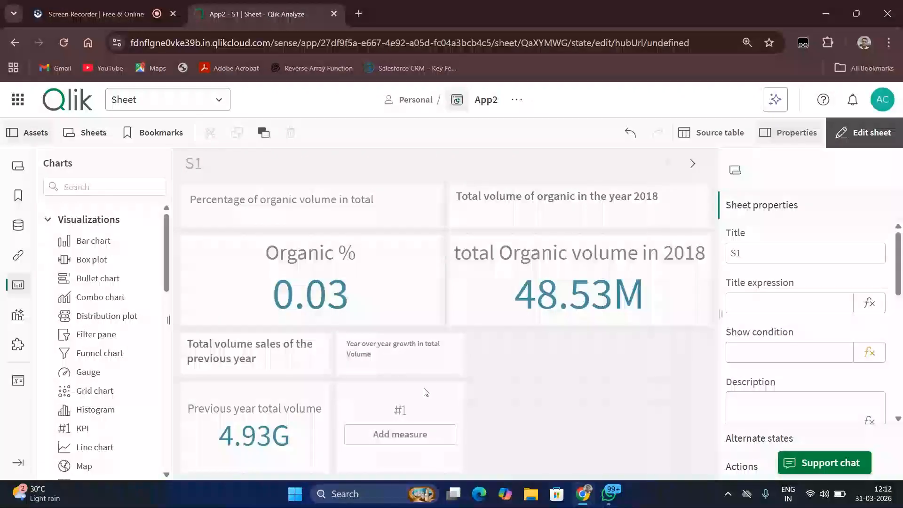
left_click(403, 441)
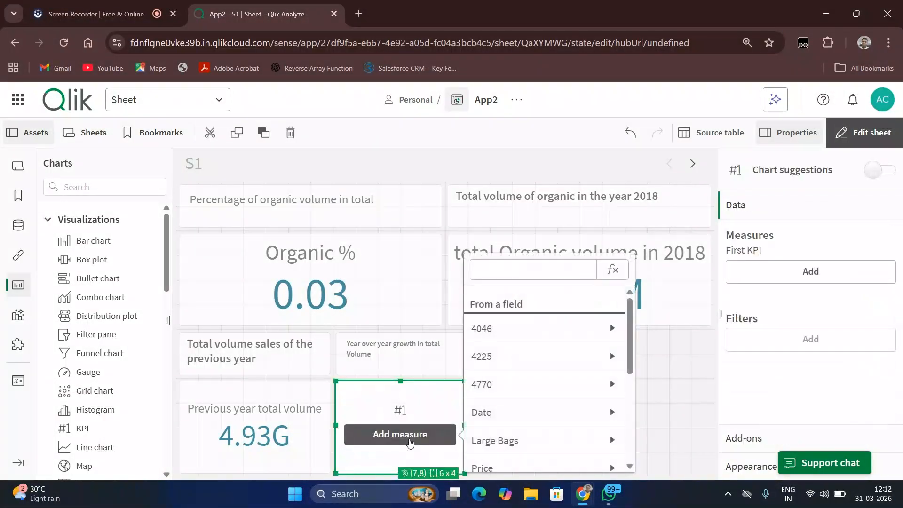
left_click(612, 269)
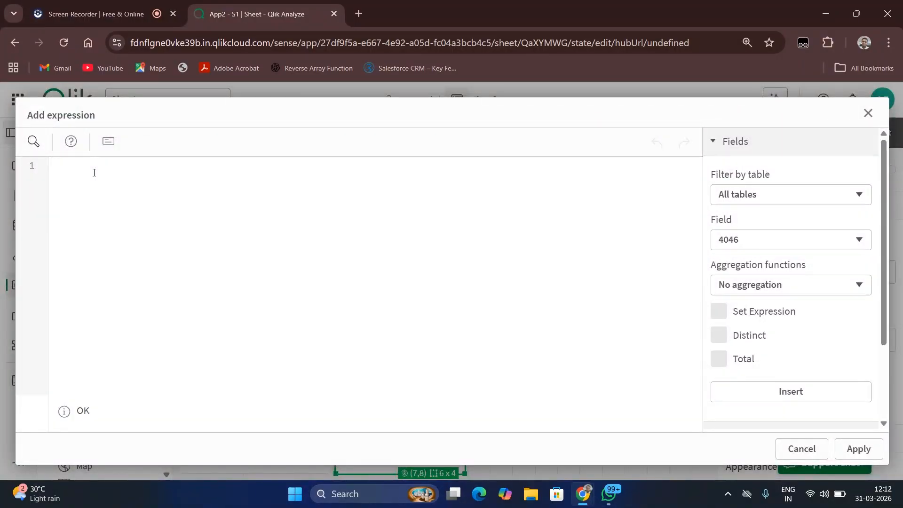
type("$()")
key("Left")
type("div")
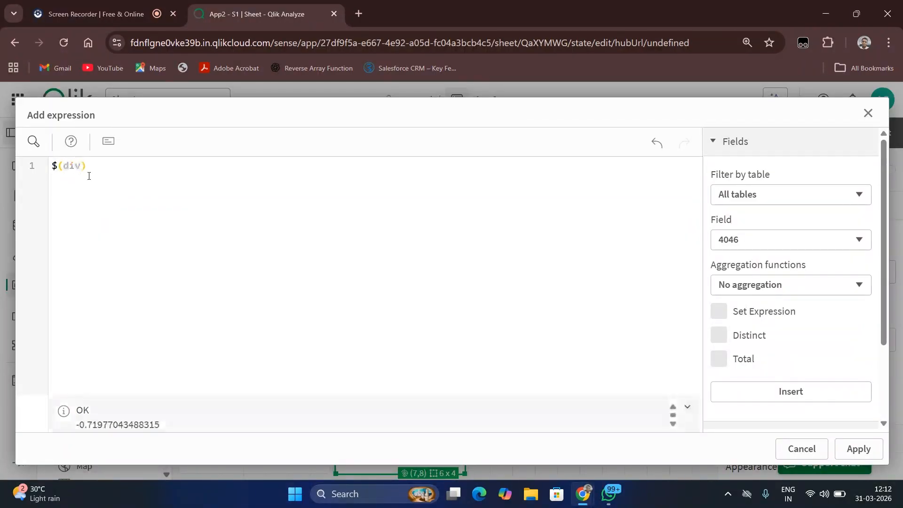
left_click(858, 448)
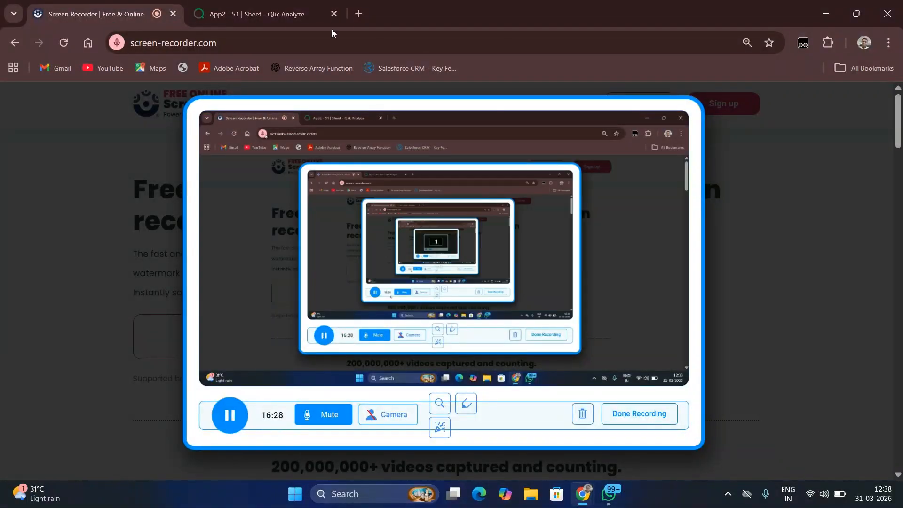
- Return to the App2 sheet and label the $(div) measure of the year over year growth KPI as Loss
left_click(227, 21)
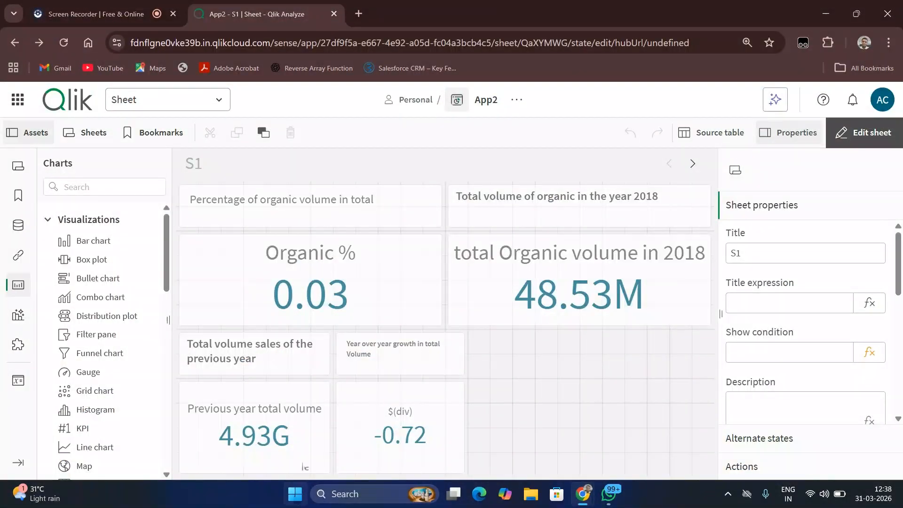
left_click(389, 410)
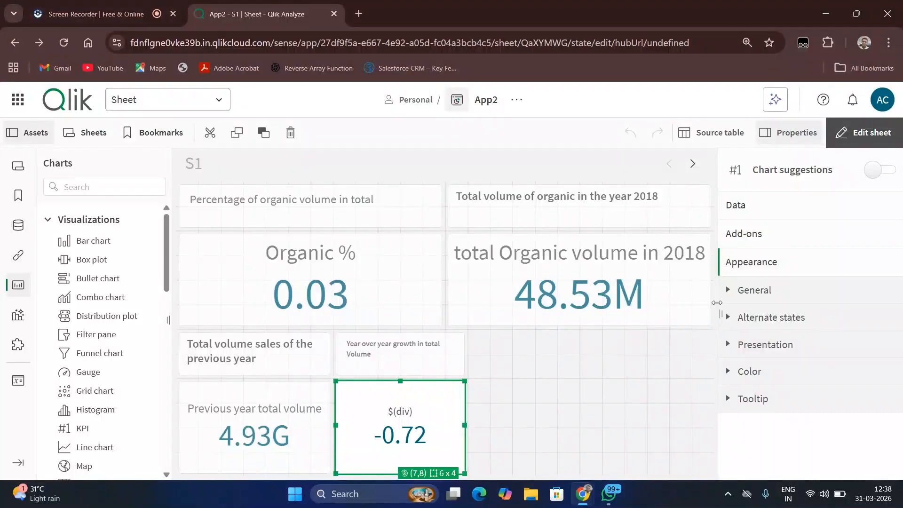
left_click(752, 210)
left_click(800, 272)
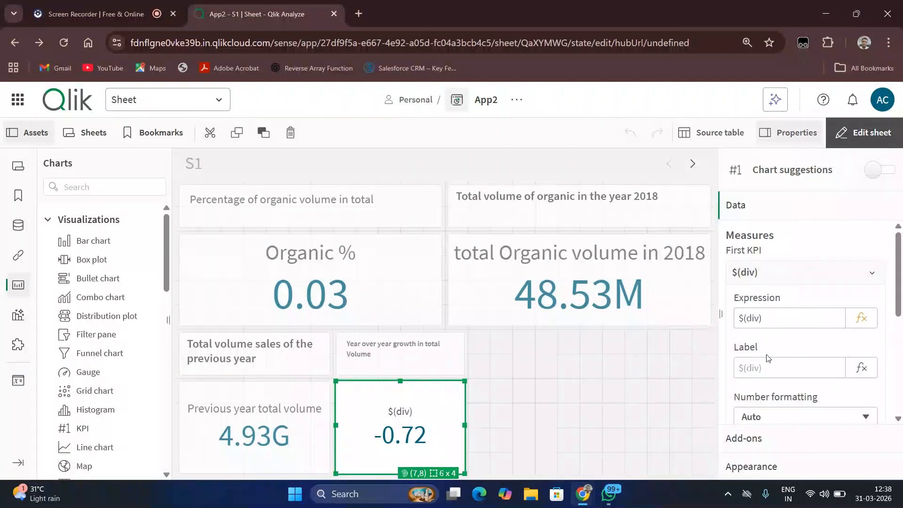
left_click(764, 374)
type("L")
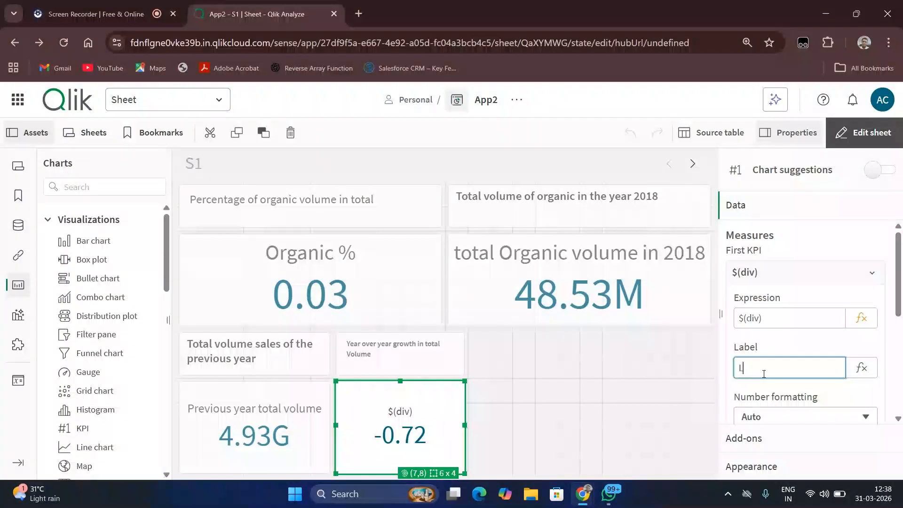
type("oss")
left_click(582, 392)
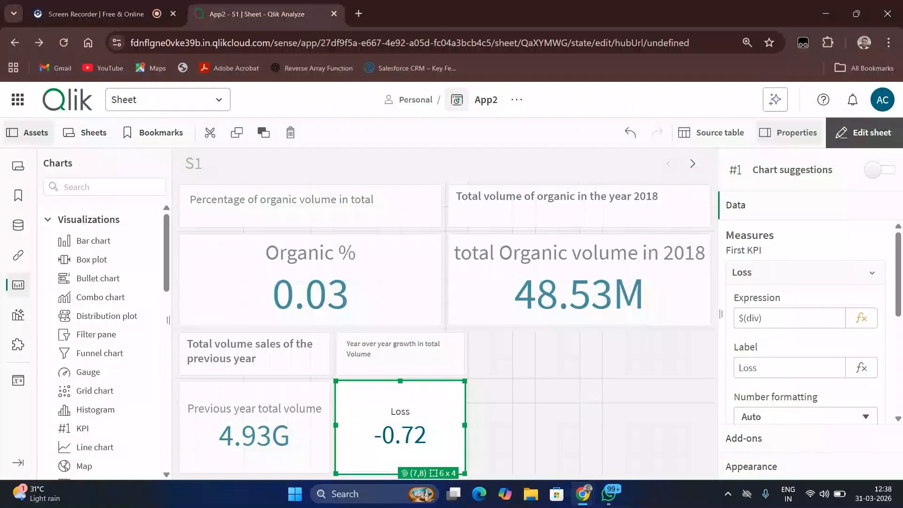
left_click(795, 368)
double_click(784, 367)
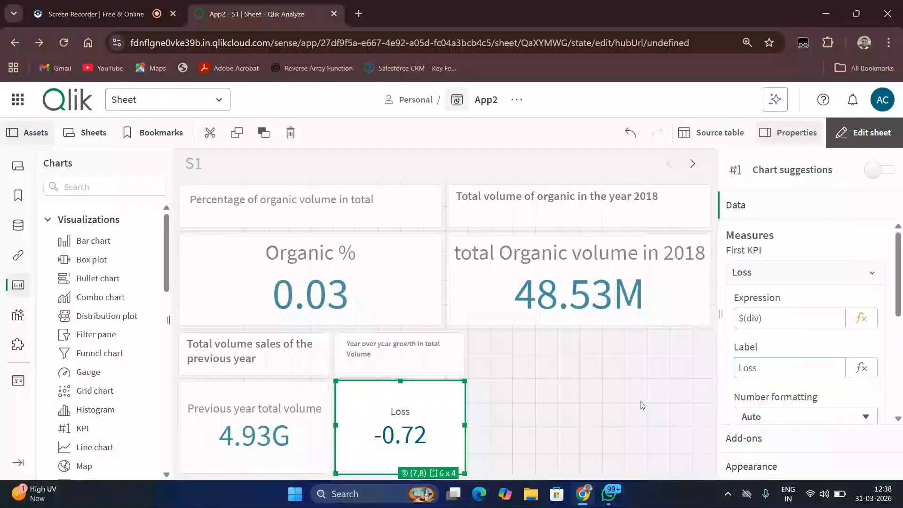
left_click(643, 405)
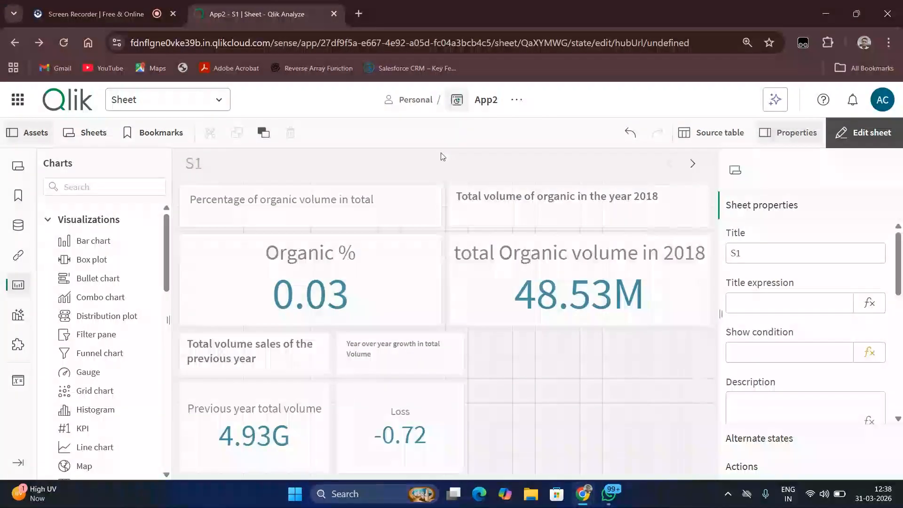
left_click(80, 14)
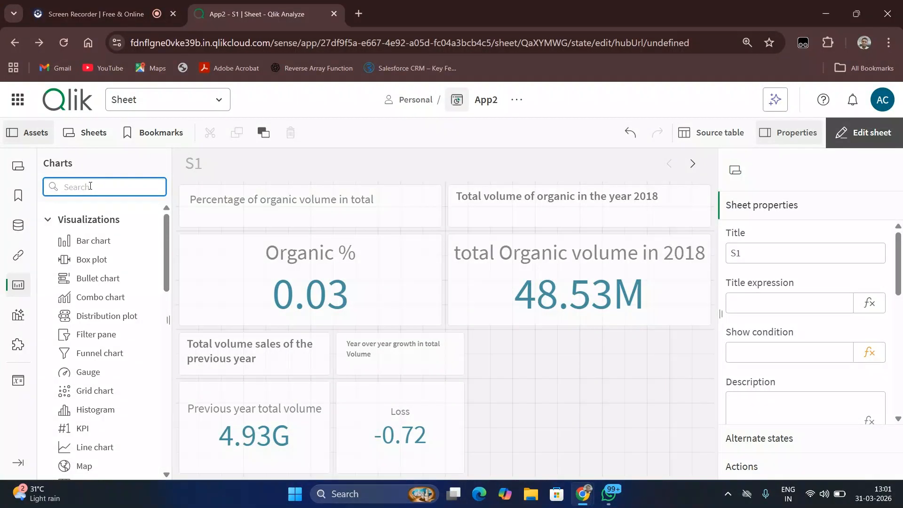
- Search the chart library for Text and place a text object in the empty area beside the year over year growth visuals
type("Text")
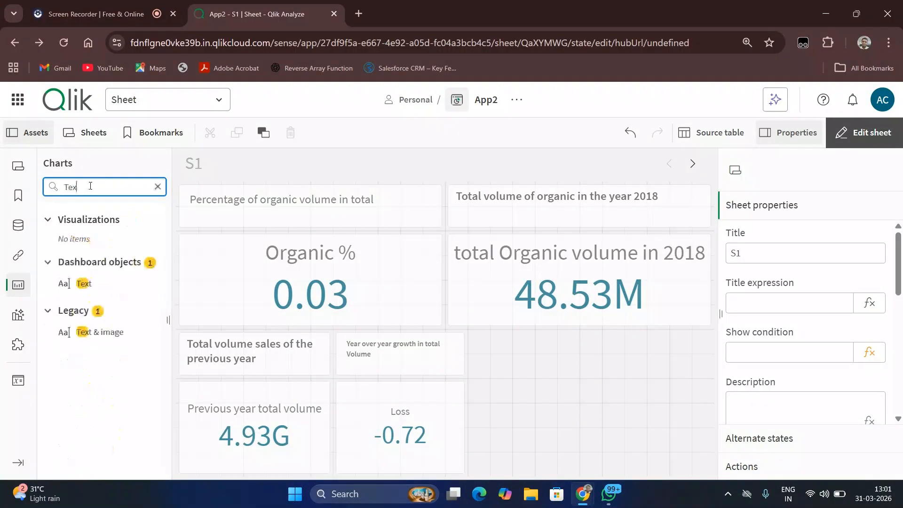
left_click_drag(71, 283, 524, 339)
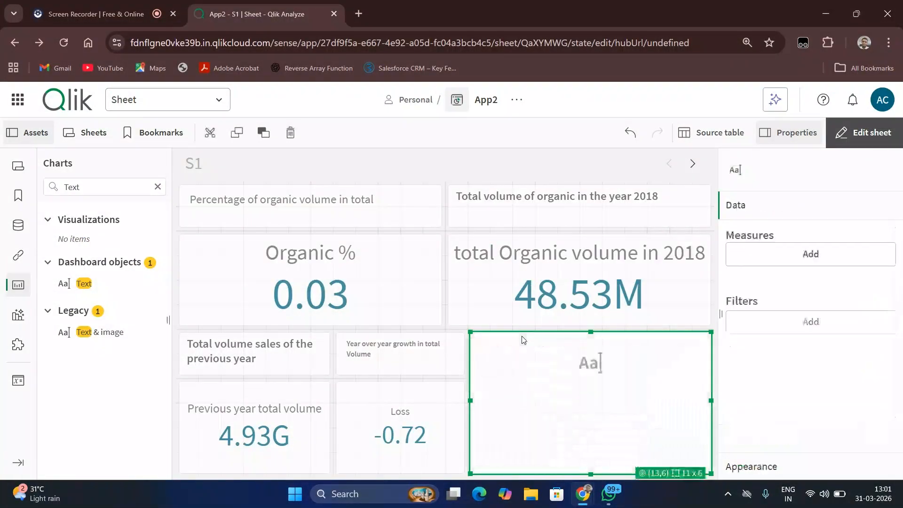
left_click(583, 355)
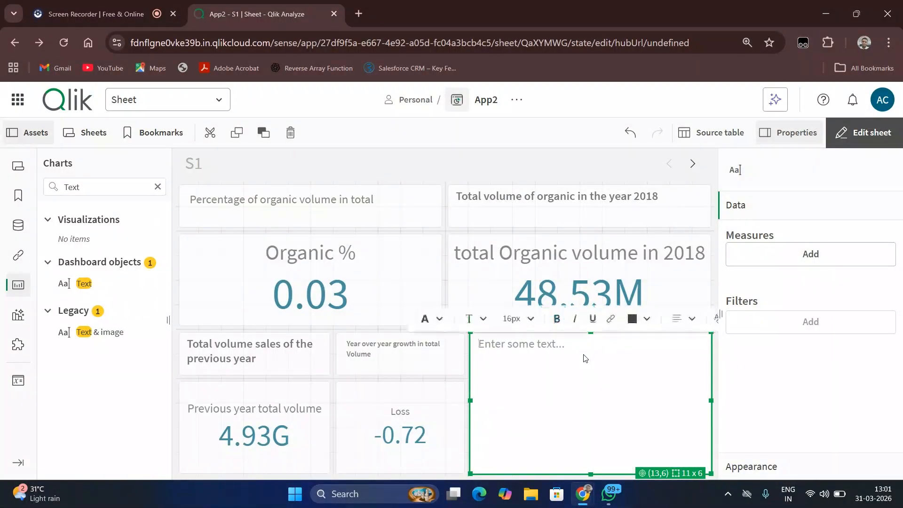
- Enter "Organic avocados year over year growth" in the new text object and shrink its height to match the neighbouring headings
type("Organic")
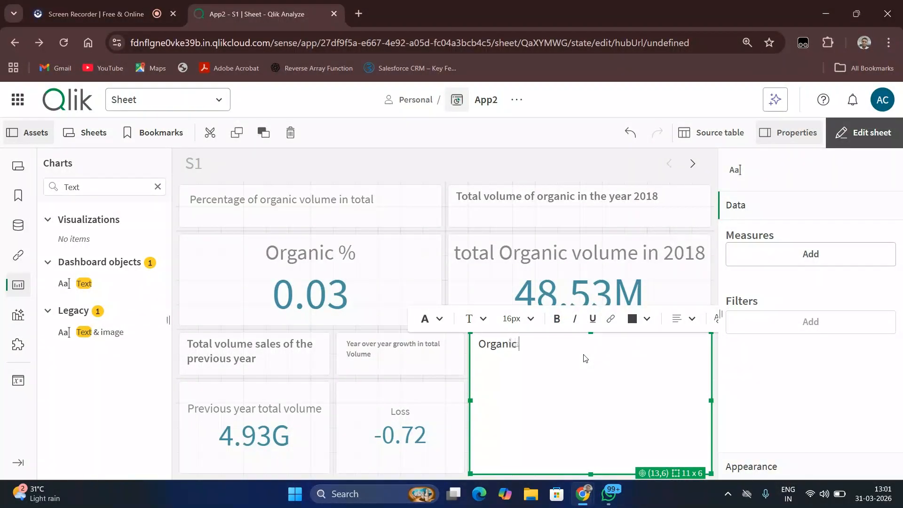
type(" avocados year over year grow")
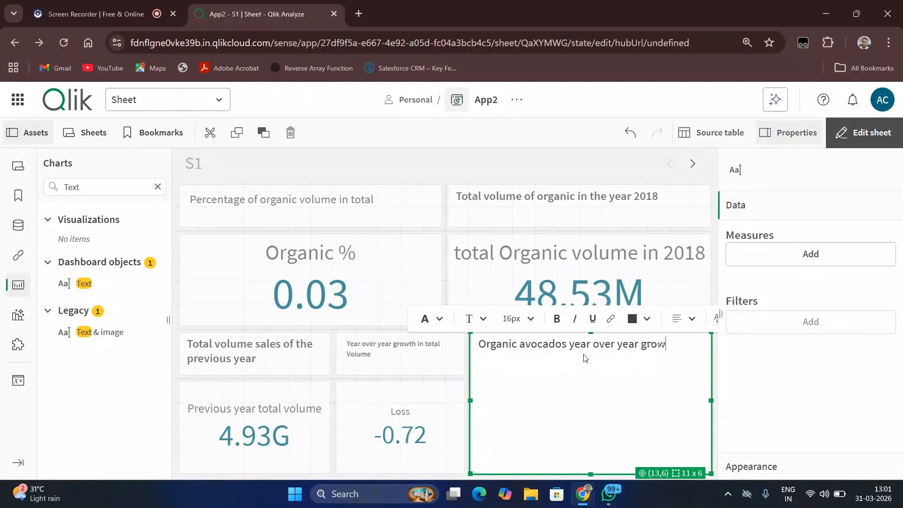
type("th")
left_click_drag(591, 473, 594, 379)
left_click(594, 401)
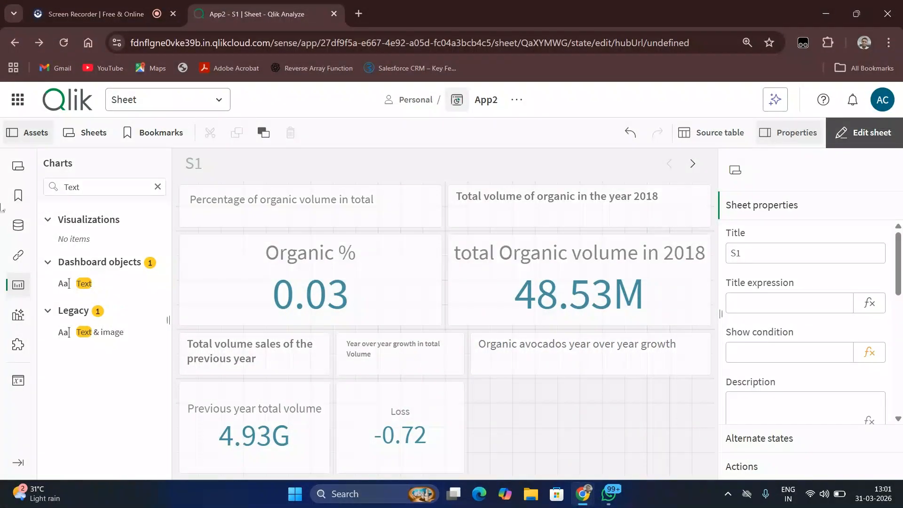
- Clear the chart search and place a KPI in the empty space below the organic avocados heading
left_click(158, 187)
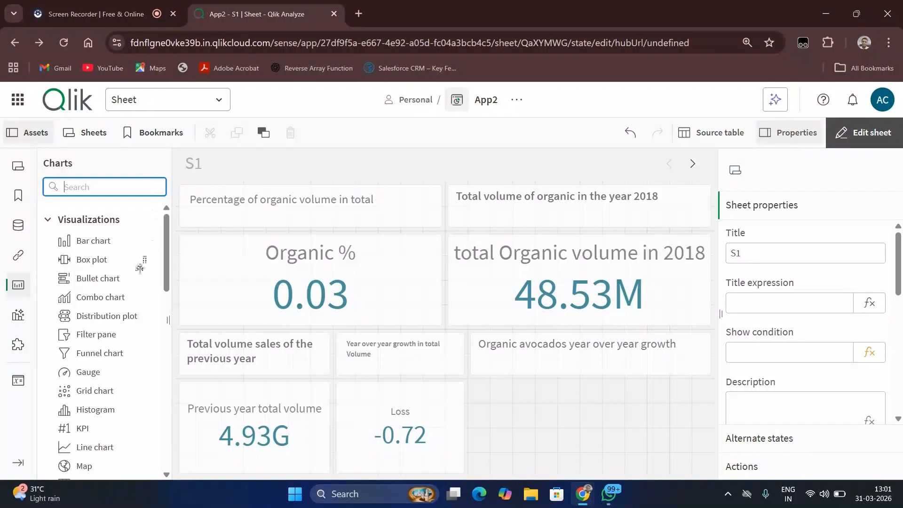
left_click_drag(83, 428, 650, 457)
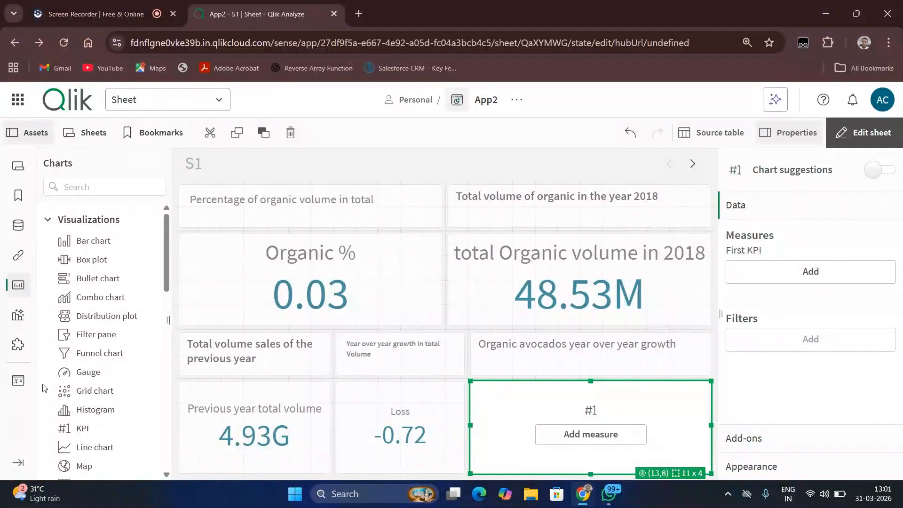
- Delete the vdiff and vdivide variables from the app and close the variable list
left_click(19, 381)
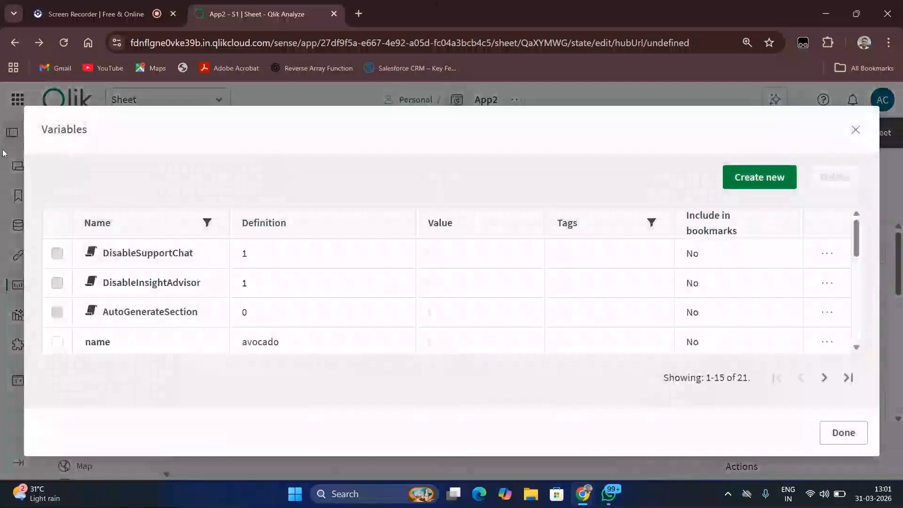
scroll(402, 298, "down", 7)
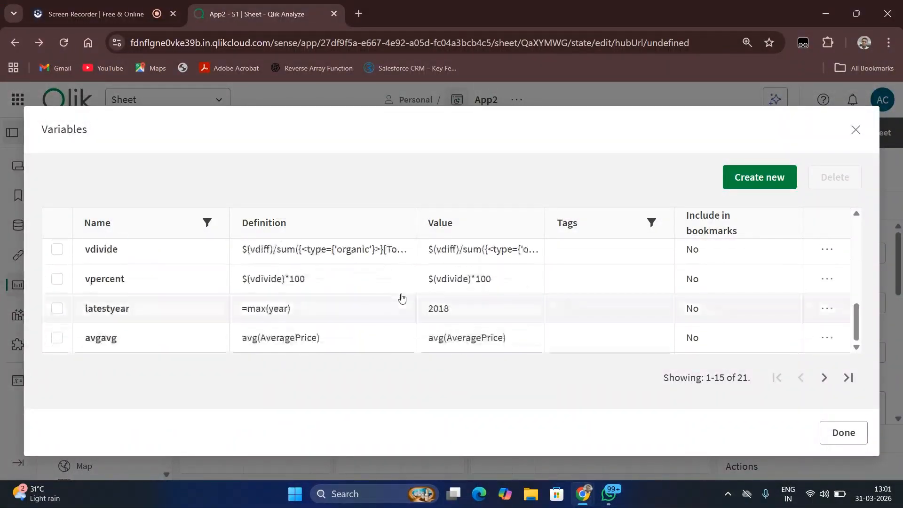
scroll(198, 258, "up", 2)
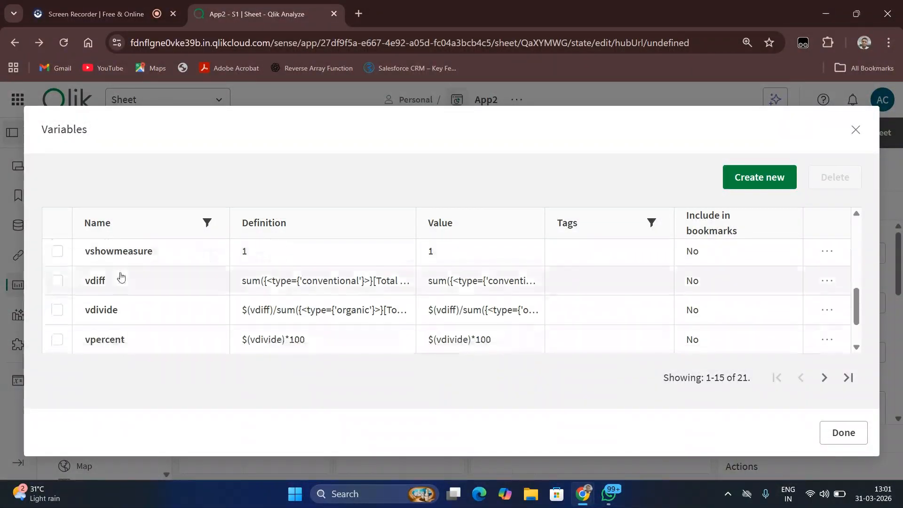
left_click(57, 279)
left_click(56, 307)
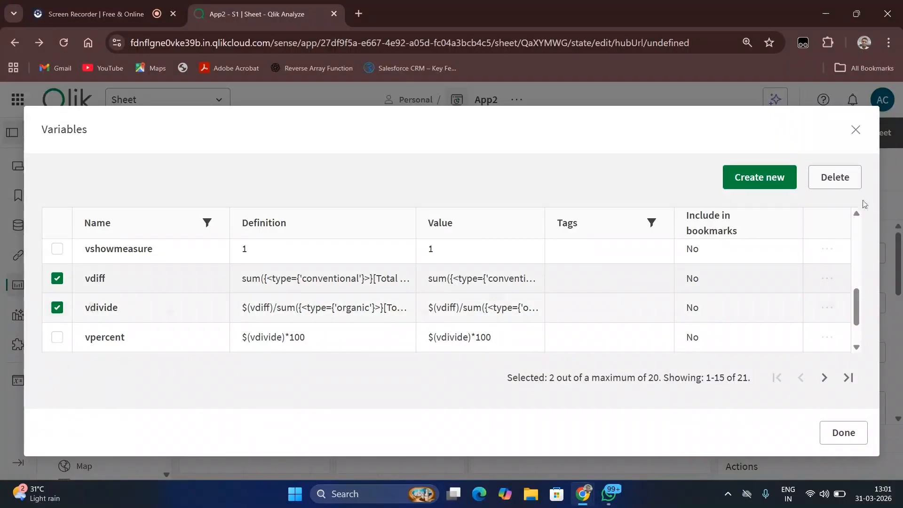
left_click(839, 179)
left_click(585, 310)
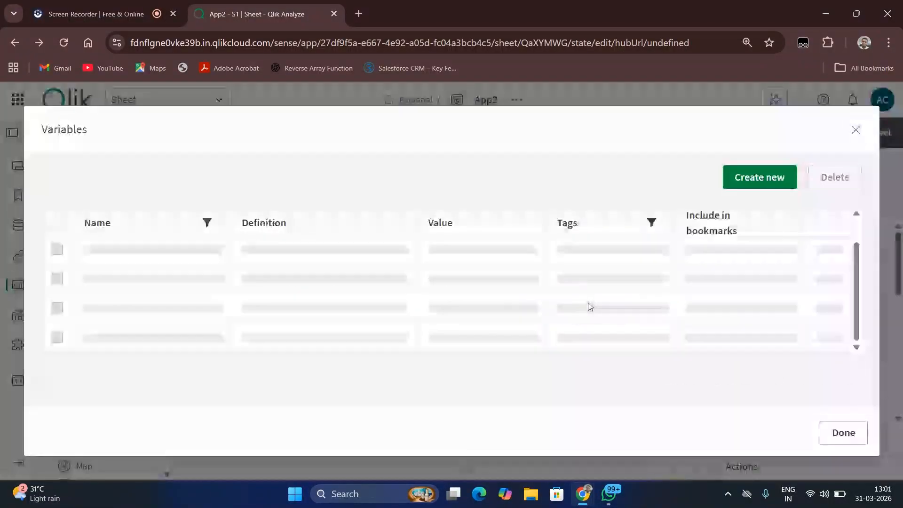
left_click(852, 128)
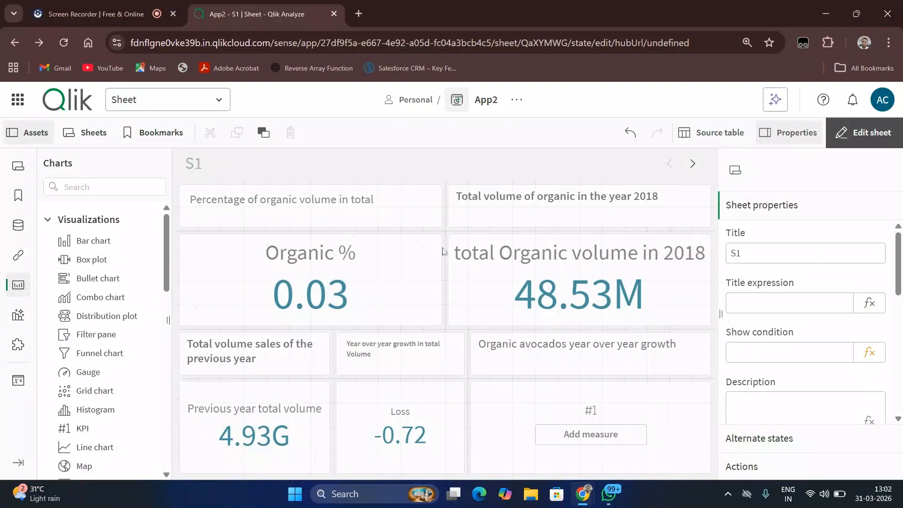
- Start a new variable for the organic avocados growth KPI and name it avodiff
left_click(450, 291)
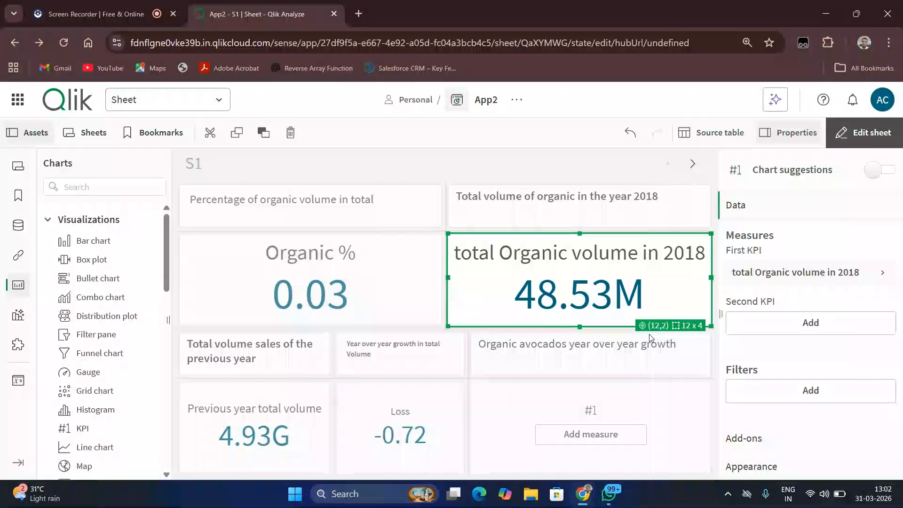
left_click(540, 401)
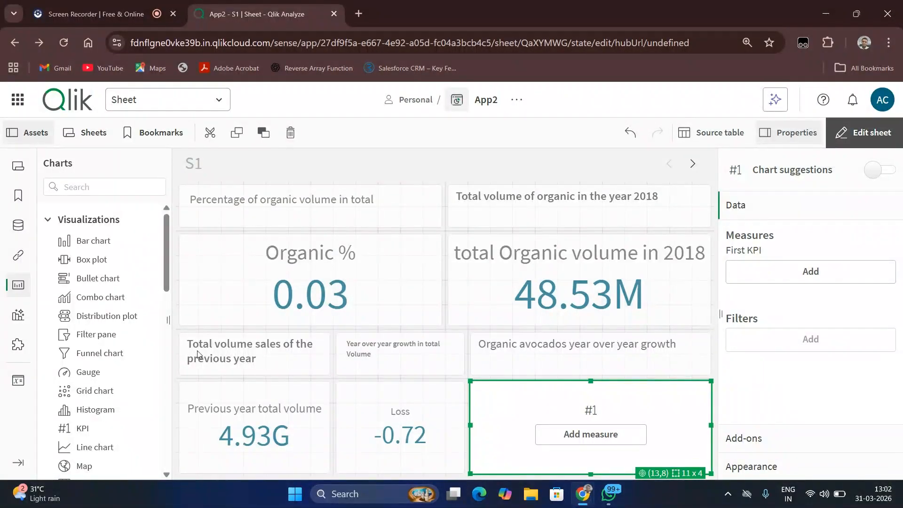
left_click(18, 379)
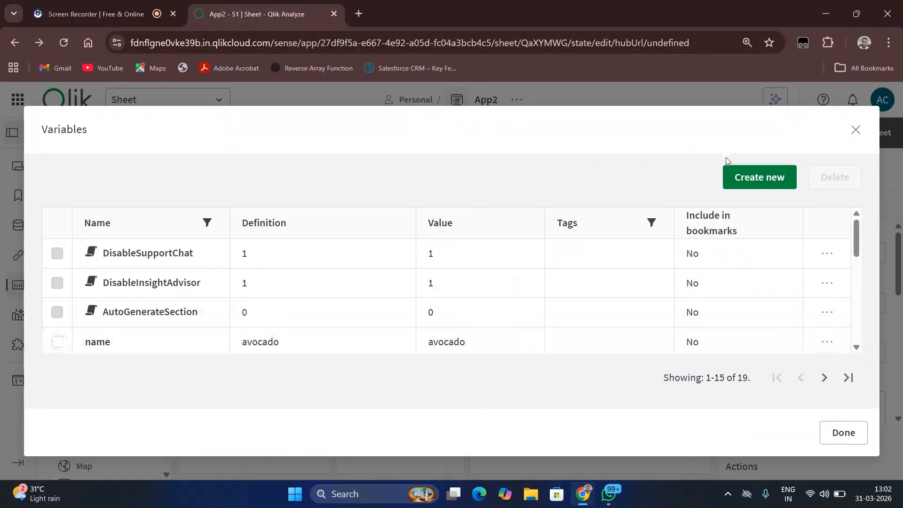
left_click(743, 177)
left_click(352, 216)
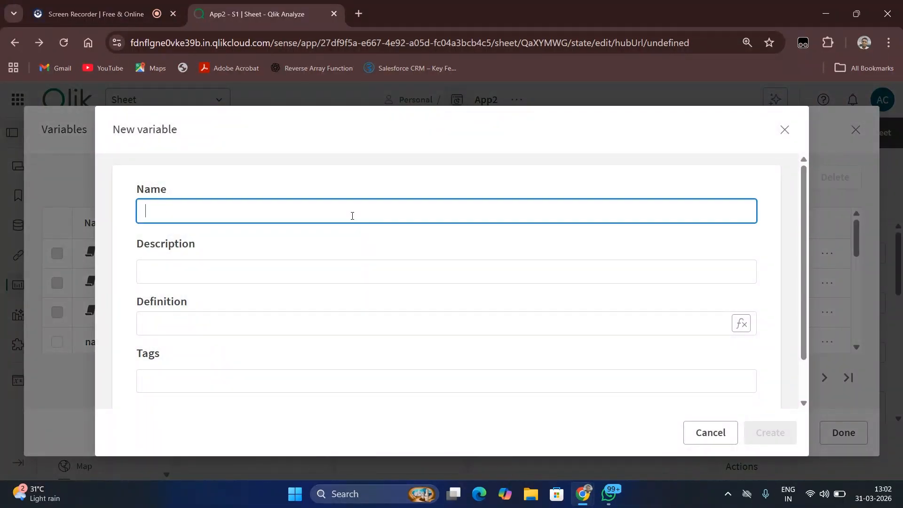
type("avodiff")
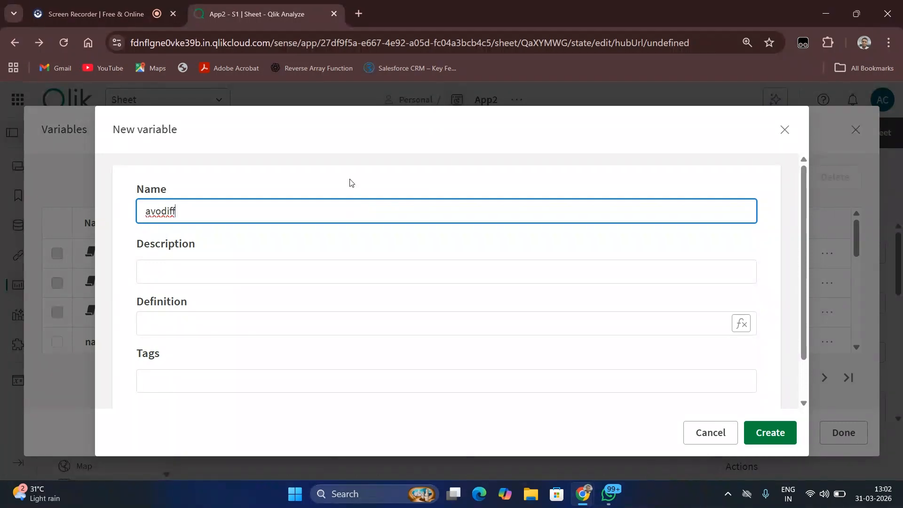
- Open the expression editor for avodiff's definition and enter =sum([Total Volume])
left_click(742, 323)
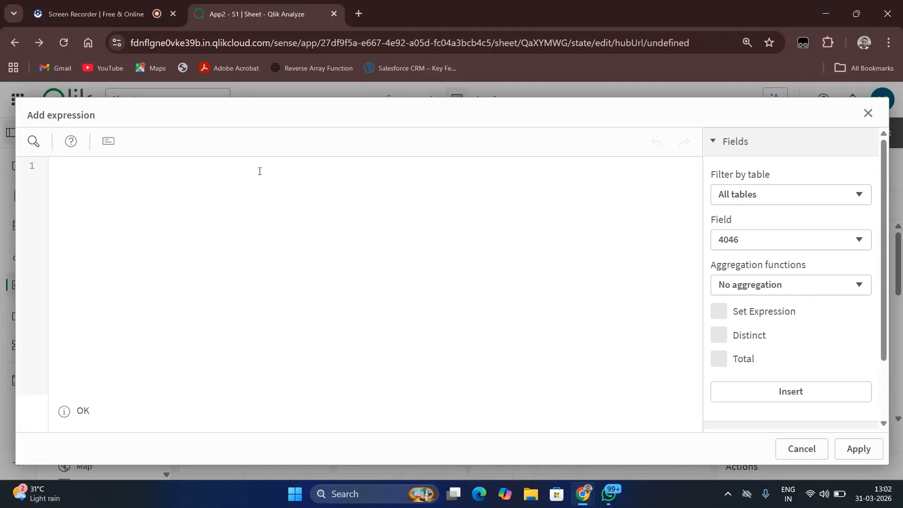
type("=sum()")
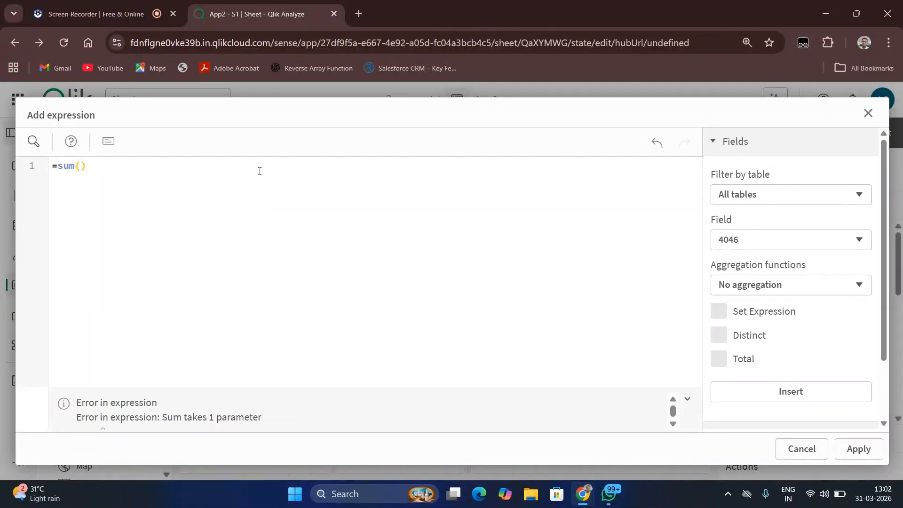
type("[Tot")
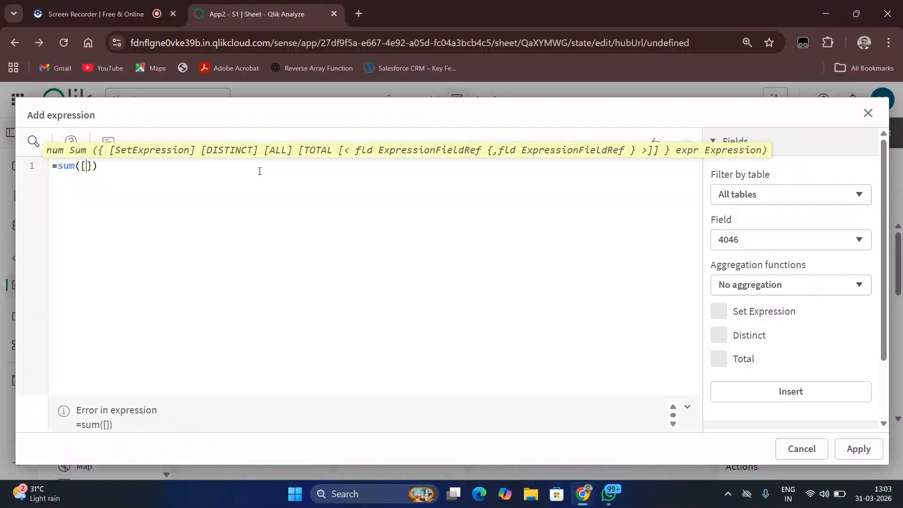
type("al ")
type("Vol")
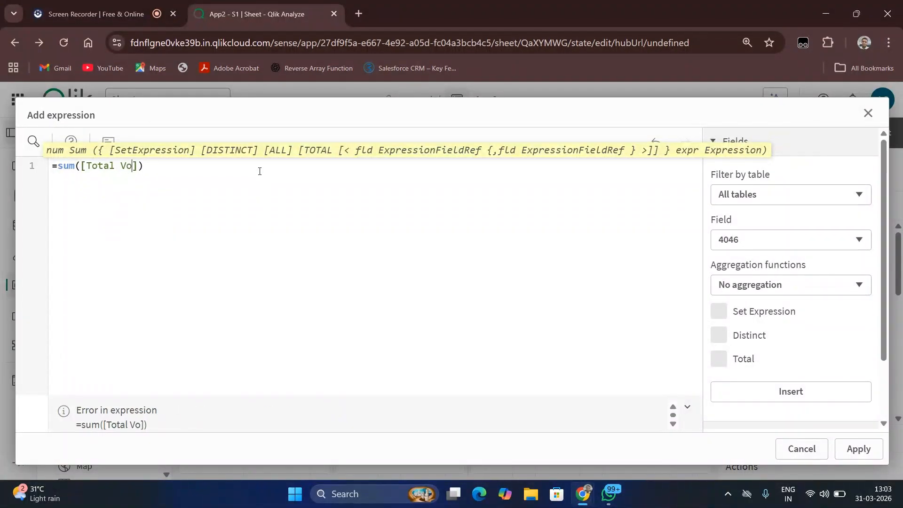
type("ume")
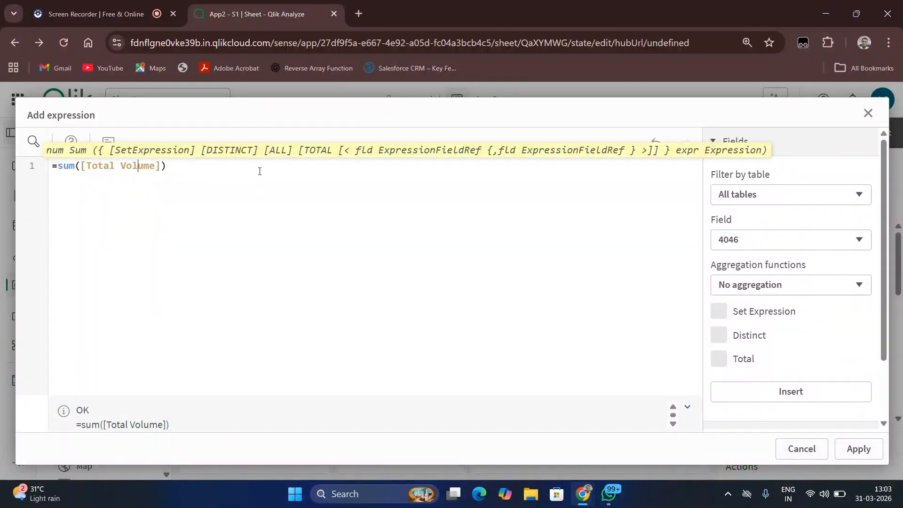
- Add a set expression before [Total Volume] that restricts the sum to type={'organic'}
key("Left")
key("Left")
key("Left")
key("Left")
key("Left")
key("Left")
type("{<>}")
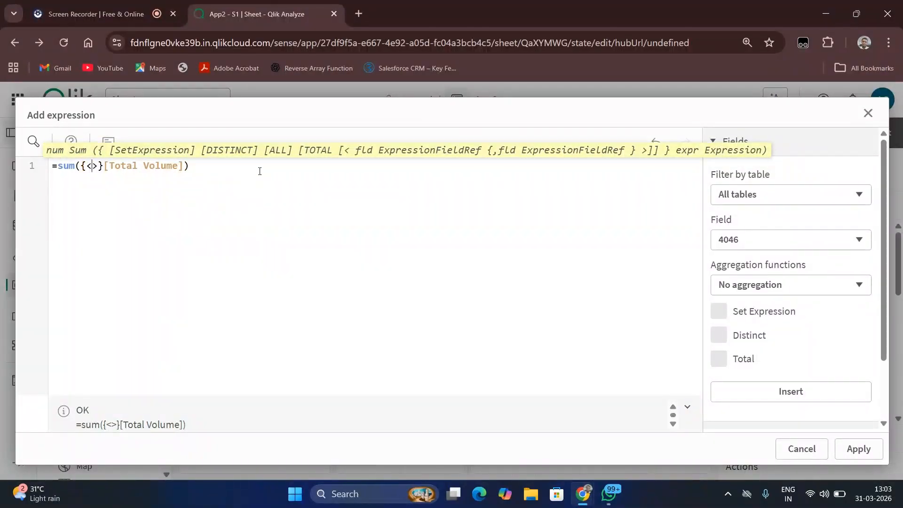
type("type=")
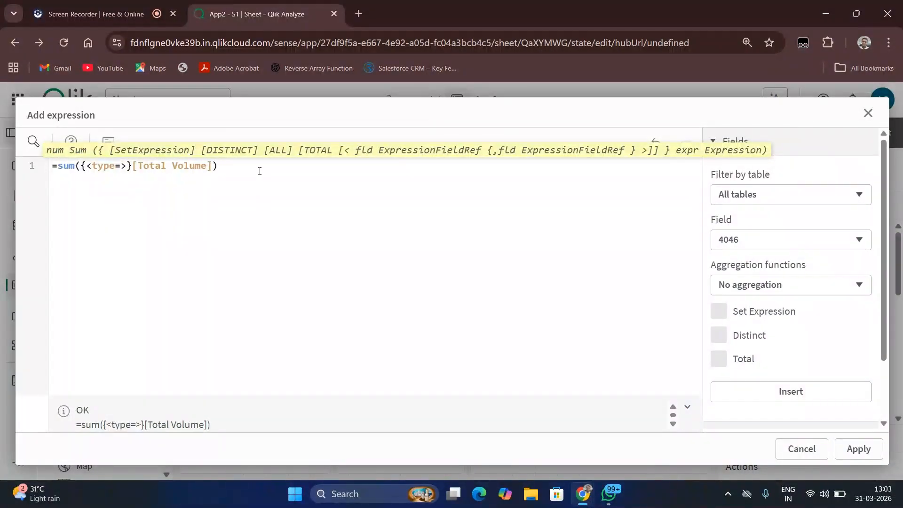
type("{'")
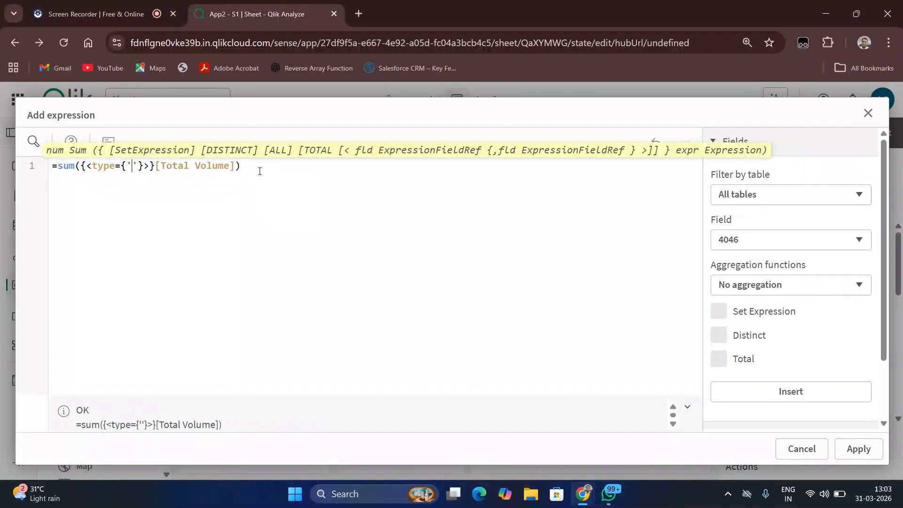
type("organic")
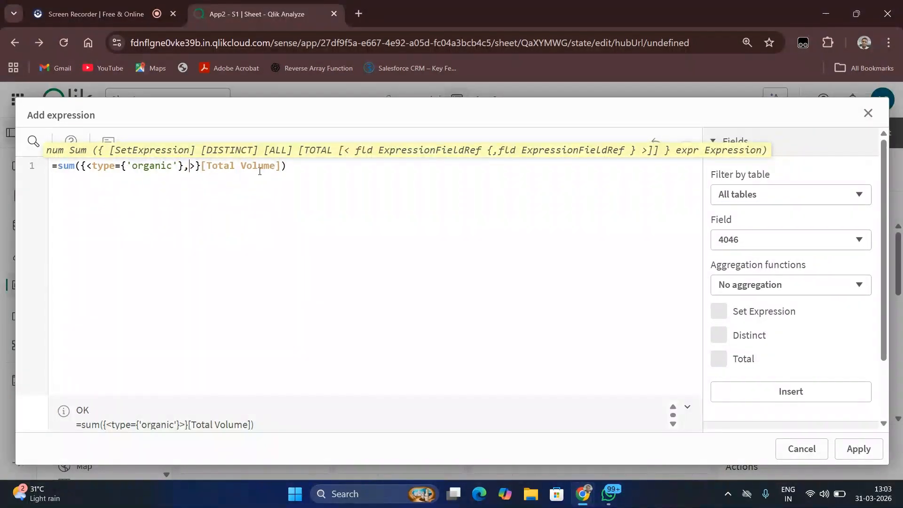
- Extend the set expression with a second, still empty filter, year={}, after the organic type filter
type(",year={}")
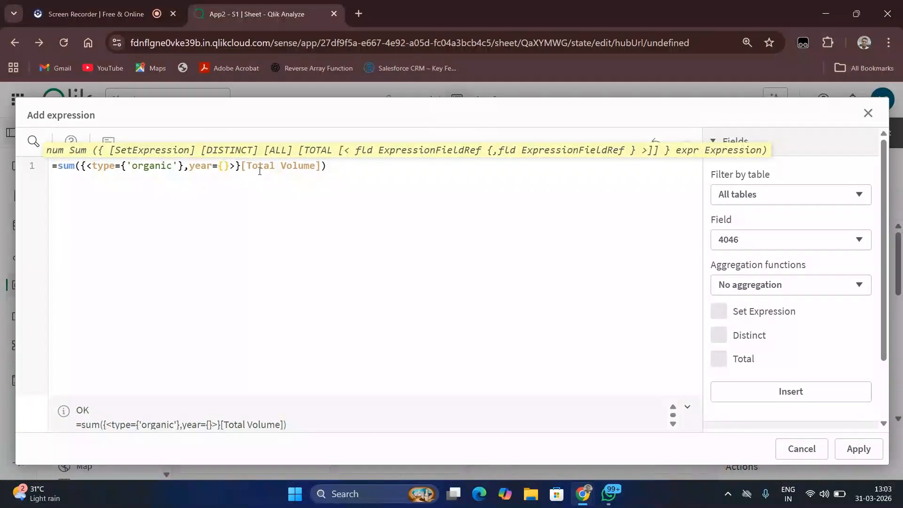
key("Delete")
key("BackSpace")
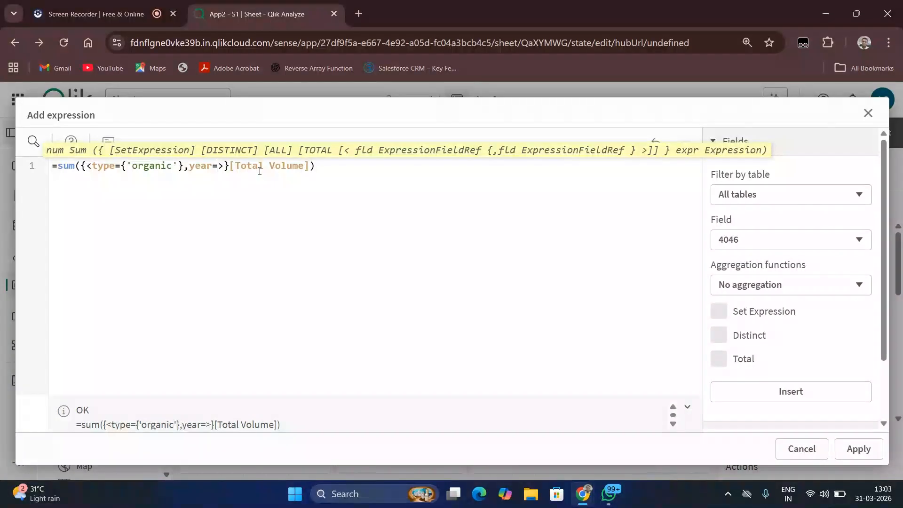
type("{}")
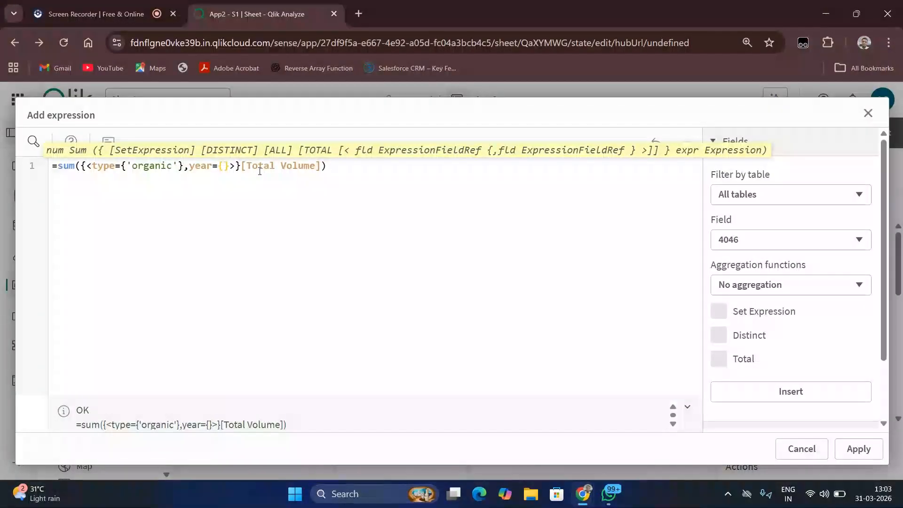
- Copy the whole expression, then close the expression editor and the new variable form without saving
left_click_drag(326, 166, 18, 171)
key("ctrl+c")
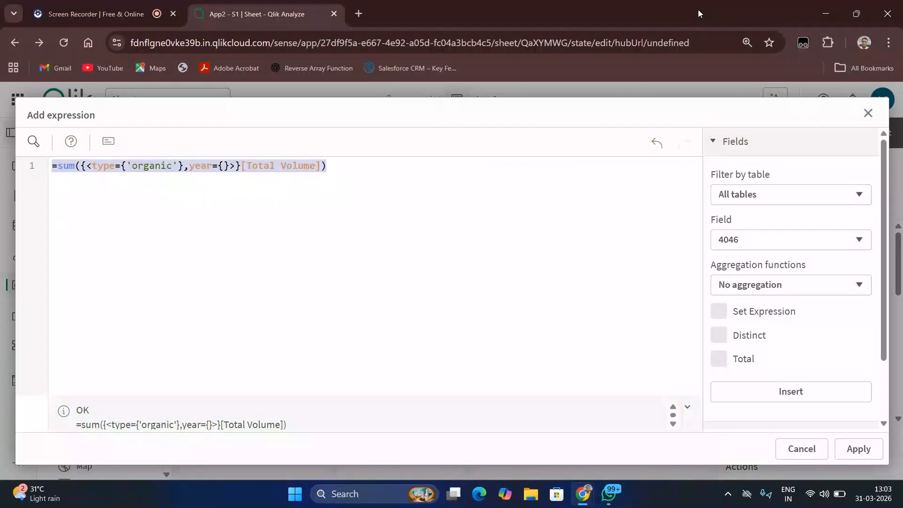
left_click(868, 113)
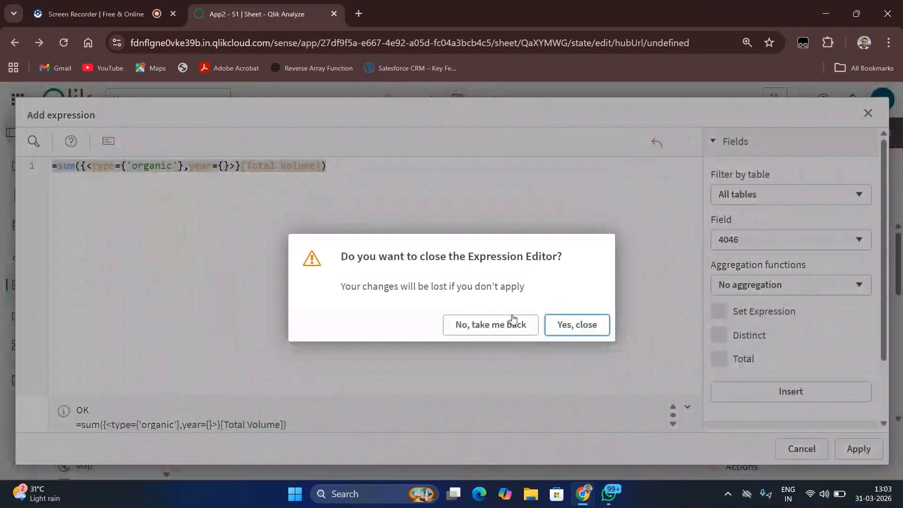
left_click(577, 324)
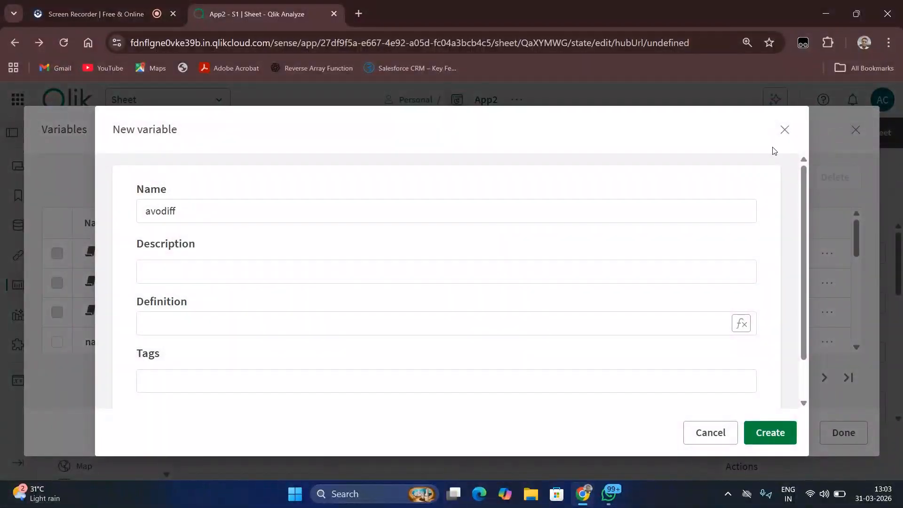
left_click(785, 130)
- Look through the variable list for the names and definitions of the year variables, marking latestyear along the way
scroll(188, 301, "down", 6)
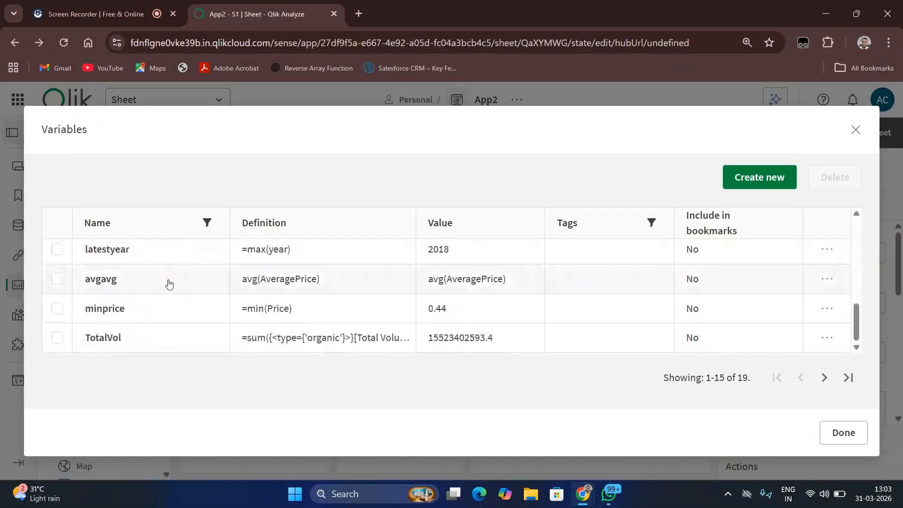
scroll(130, 306, "up", 1)
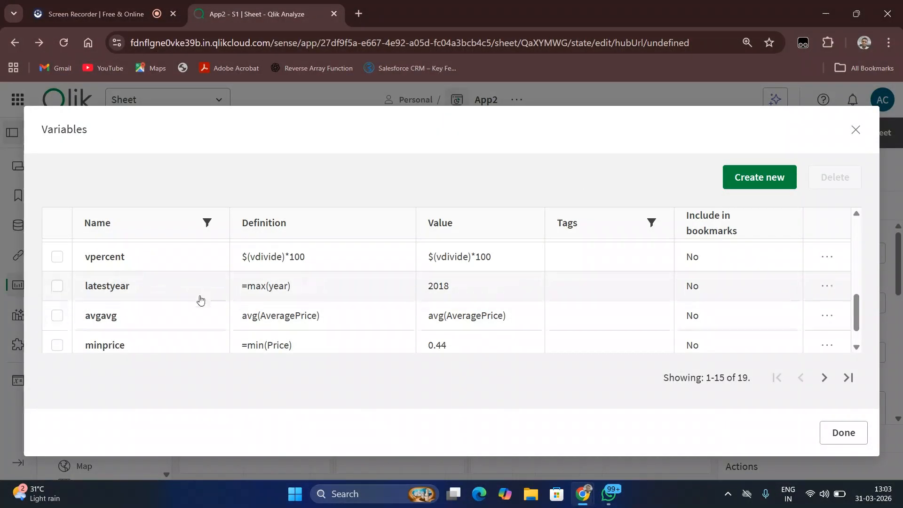
scroll(198, 301, "up", 1)
scroll(141, 330, "up", 1)
scroll(121, 313, "up", 1)
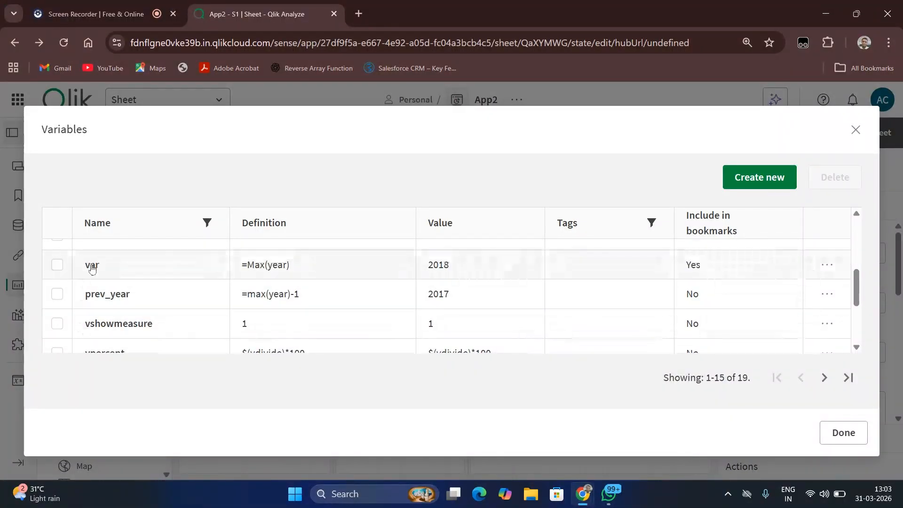
scroll(114, 306, "down", 5)
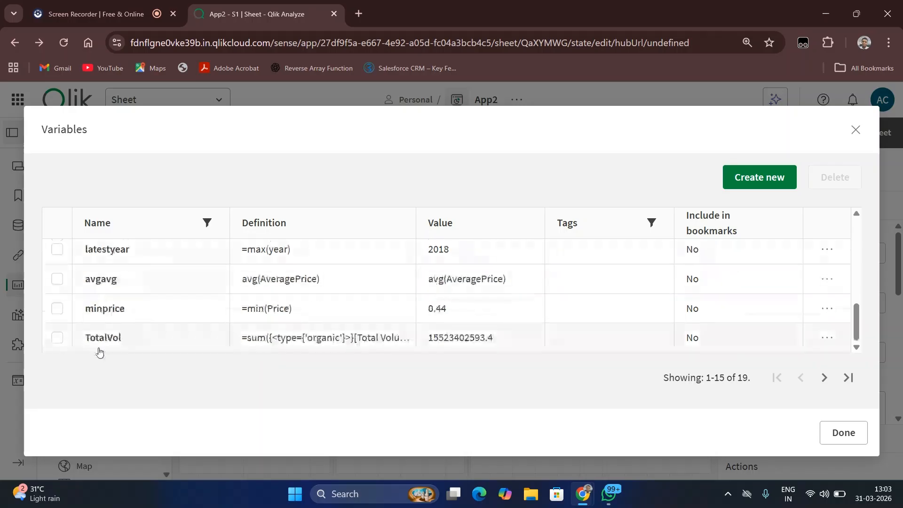
scroll(120, 265, "up", 1)
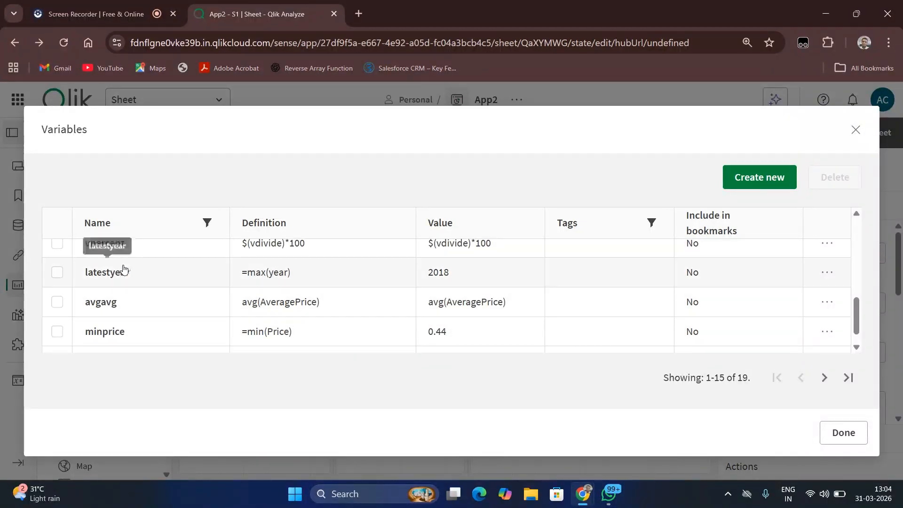
left_click(60, 273)
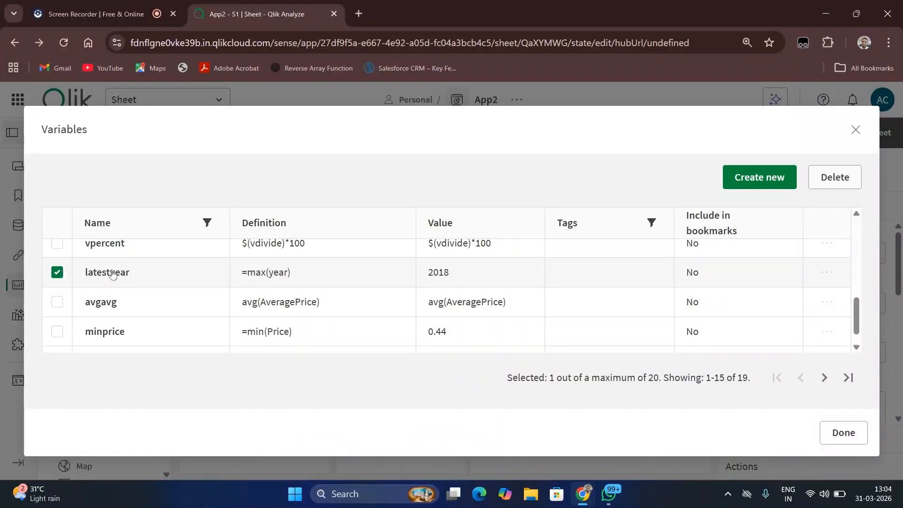
scroll(262, 278, "up", 5)
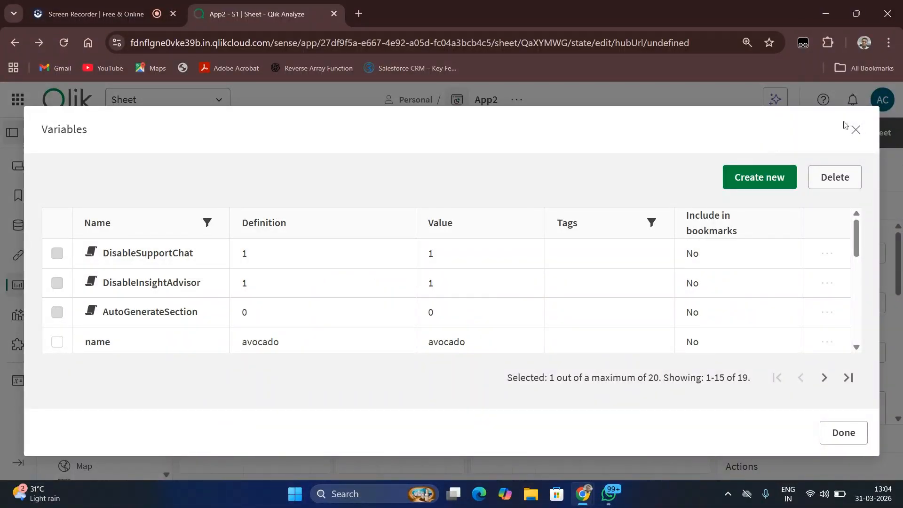
scroll(232, 334, "down", 5)
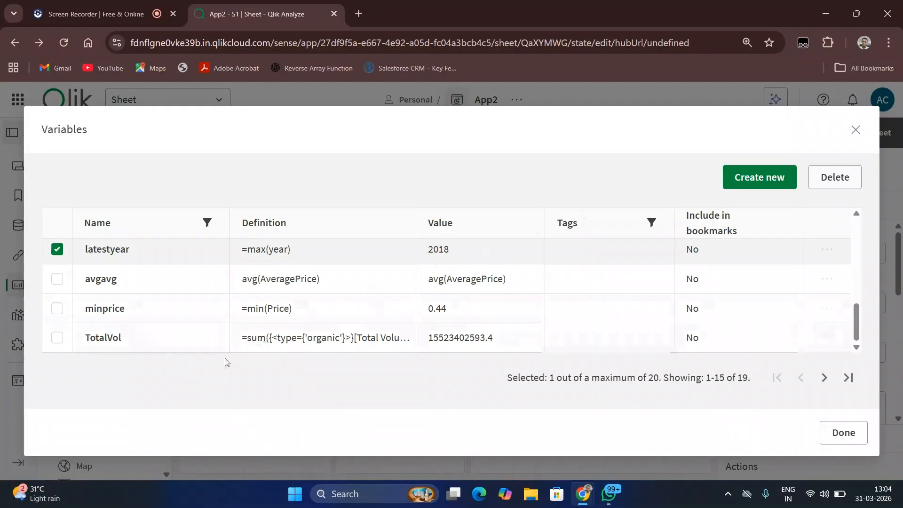
scroll(123, 305, "up", 5)
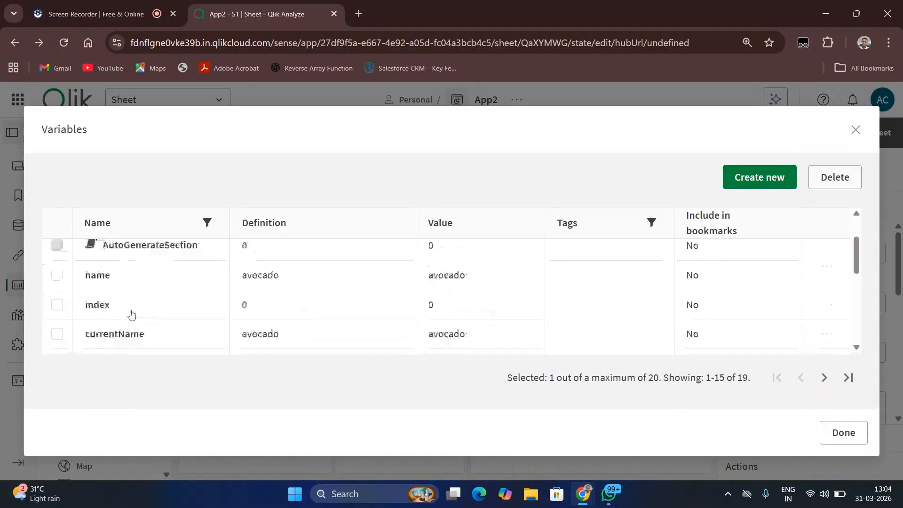
scroll(139, 308, "down", 5)
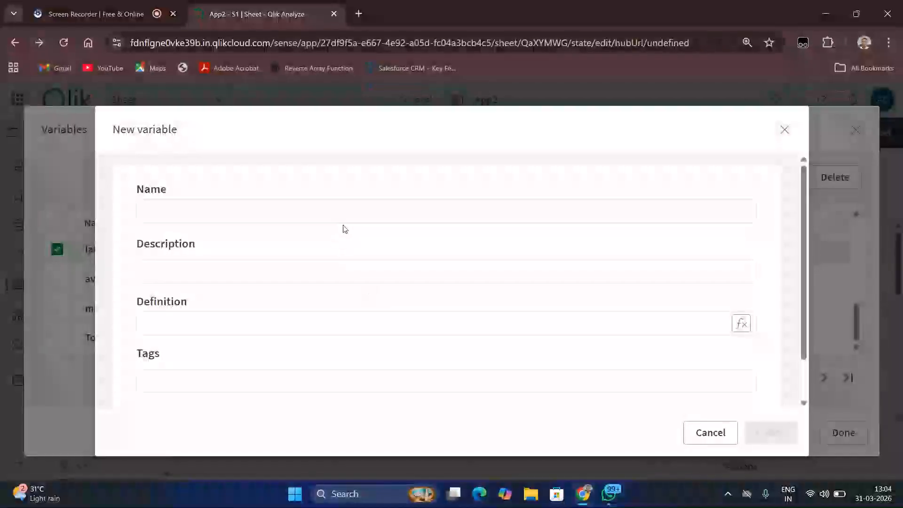
- Name the new variable avodiff and paste the copied organic volume expression into its definition editor
left_click(358, 218)
type("avodiff")
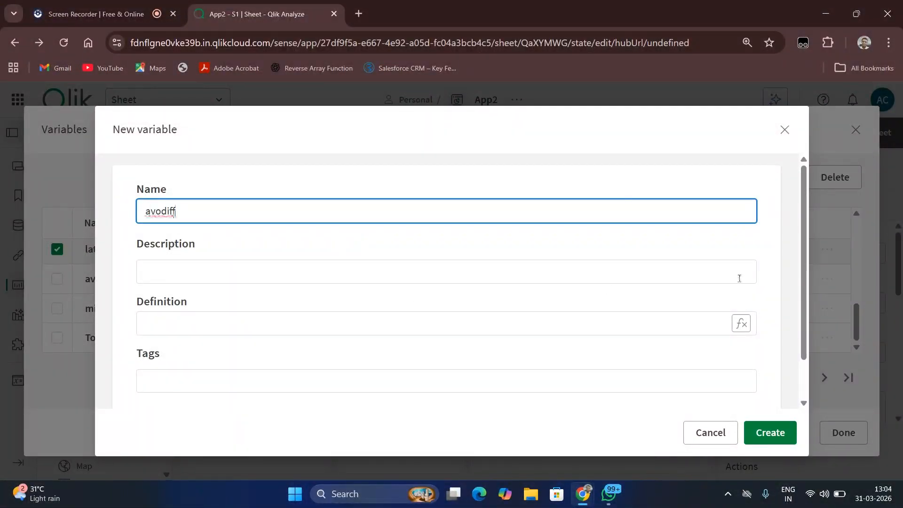
left_click(741, 324)
left_click(76, 163)
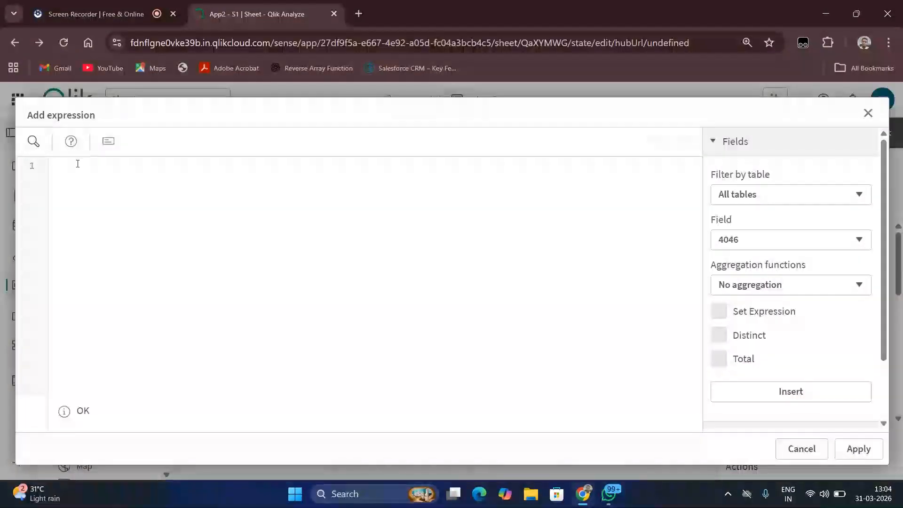
key("ctrl+v")
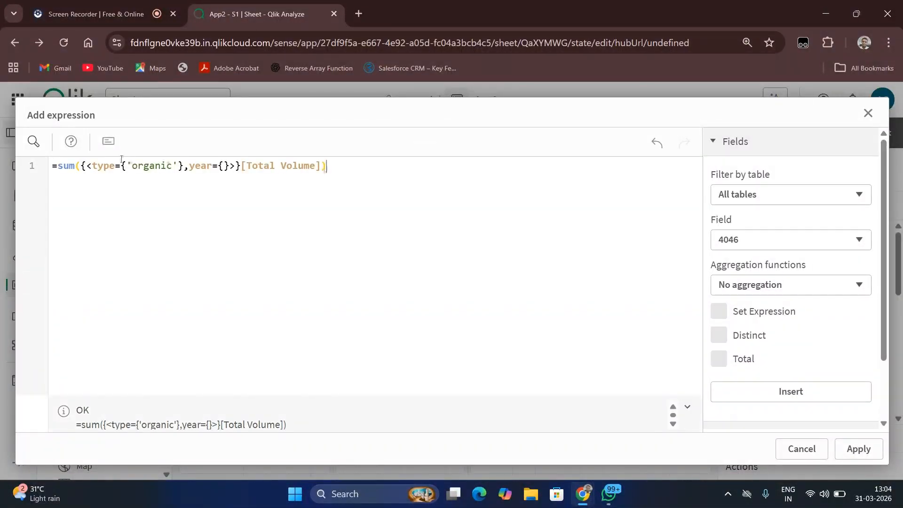
- Set the year filter in the pasted expression to '$(var)'
left_click(224, 166)
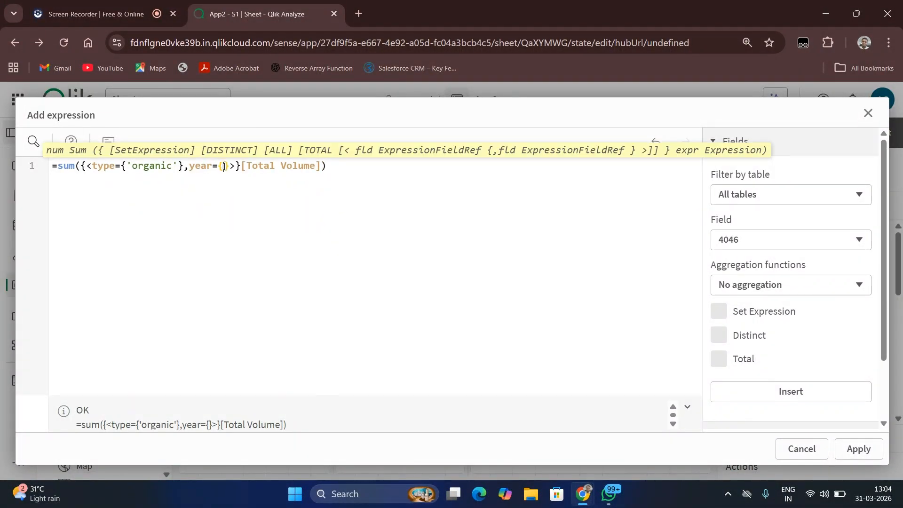
type("'")
key("BackSpace")
type("'")
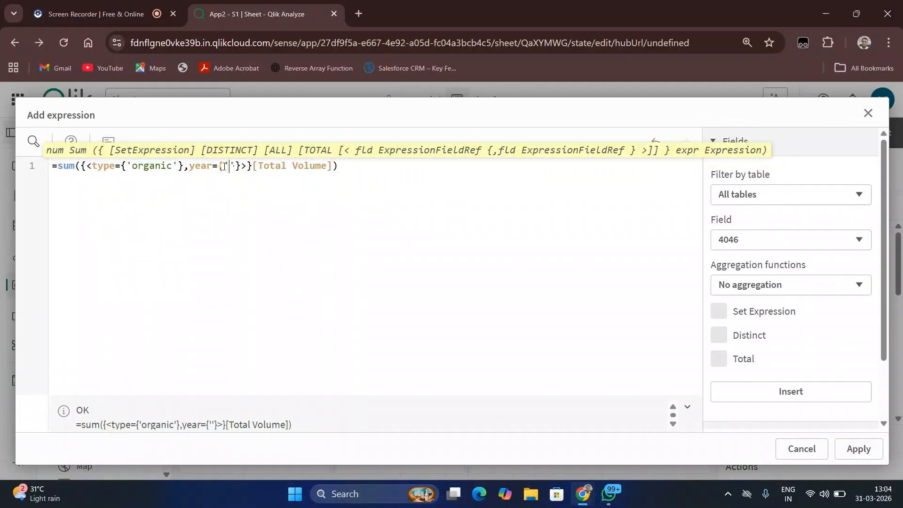
type("$()")
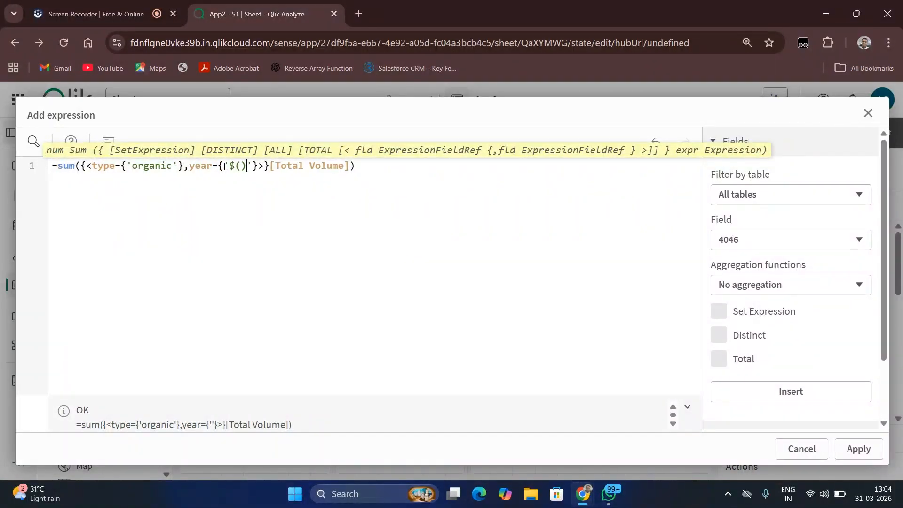
type("var")
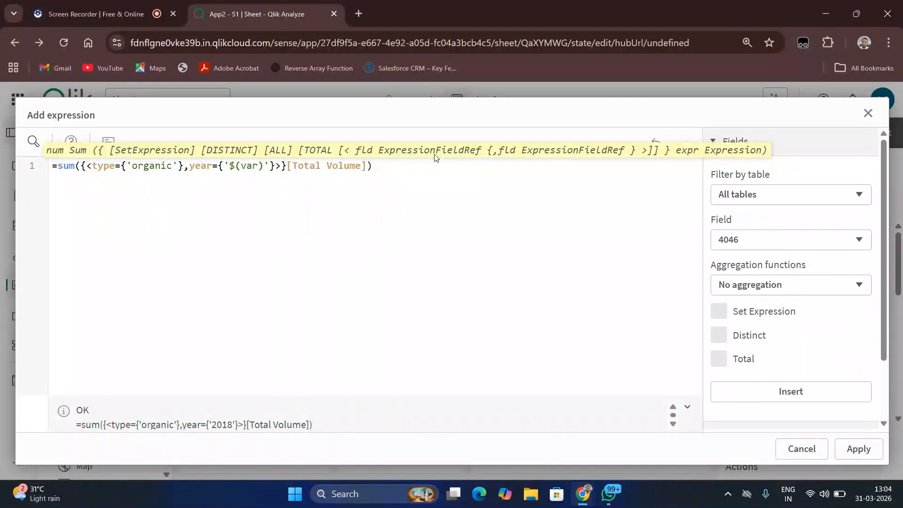
- Append a subtraction of sum([Total Volume]) to the end of the avodiff expression
type("-")
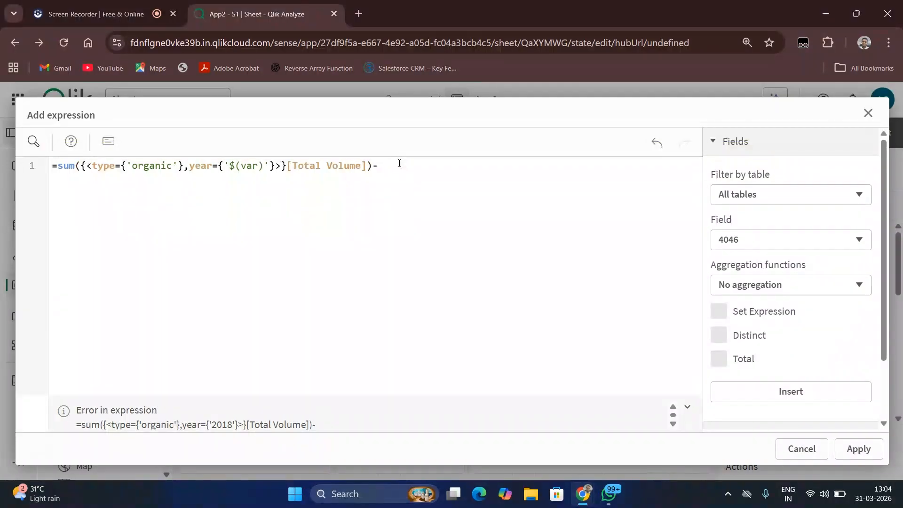
type("sum(")
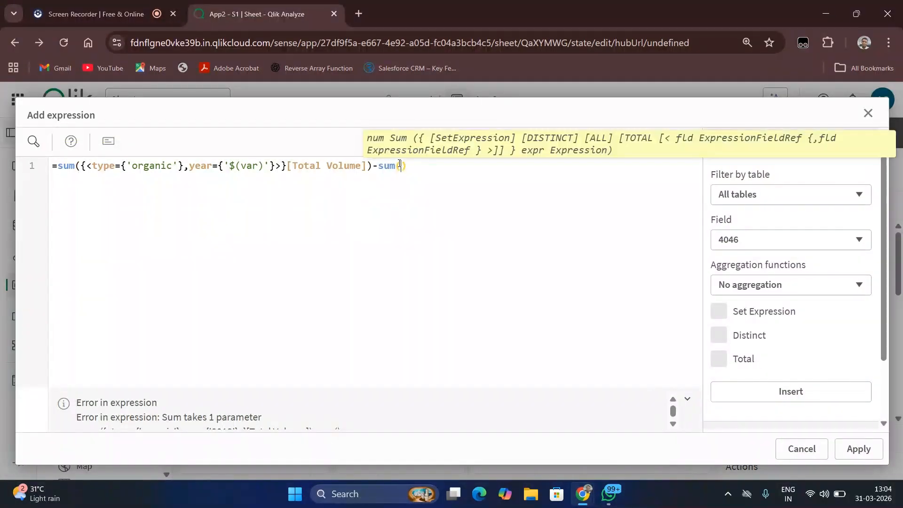
type("[")
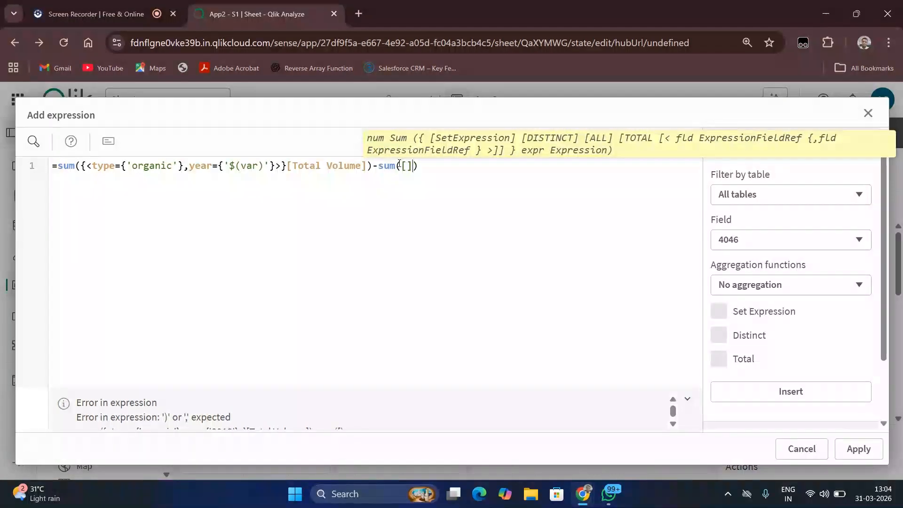
type("Total Vo")
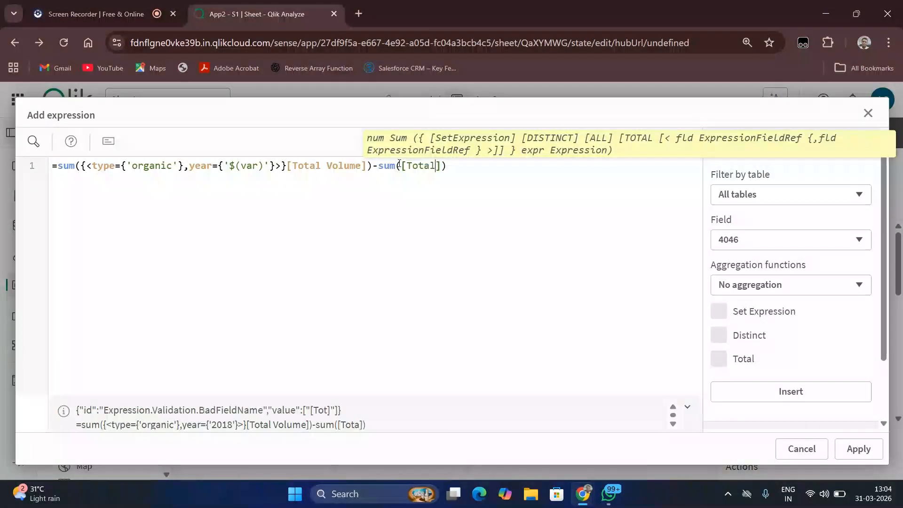
type("lume")
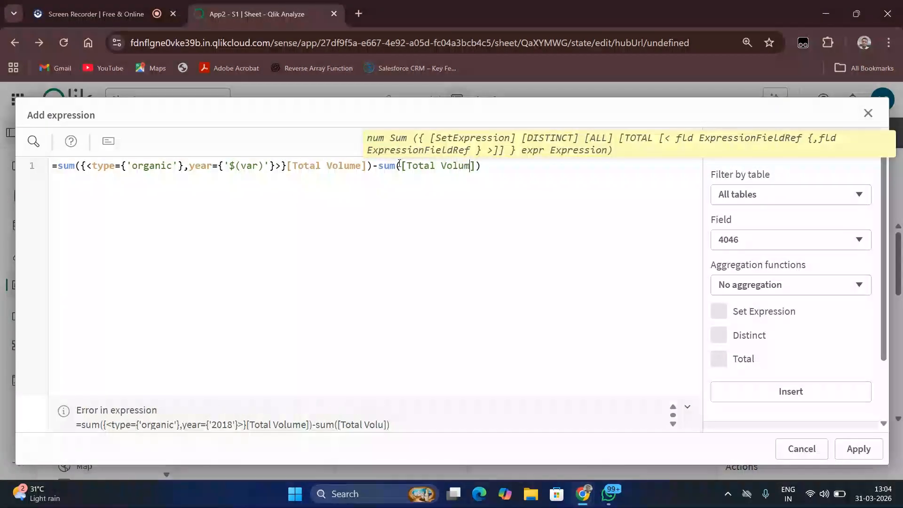
- Insert a set modifier with type={'organic'} before [Total Volume] in the second sum
key("Left")
key("Left")
key("Left")
key("Left")
key("Left")
key("Left")
key("Left")
key("Left")
key("Left")
key("Left")
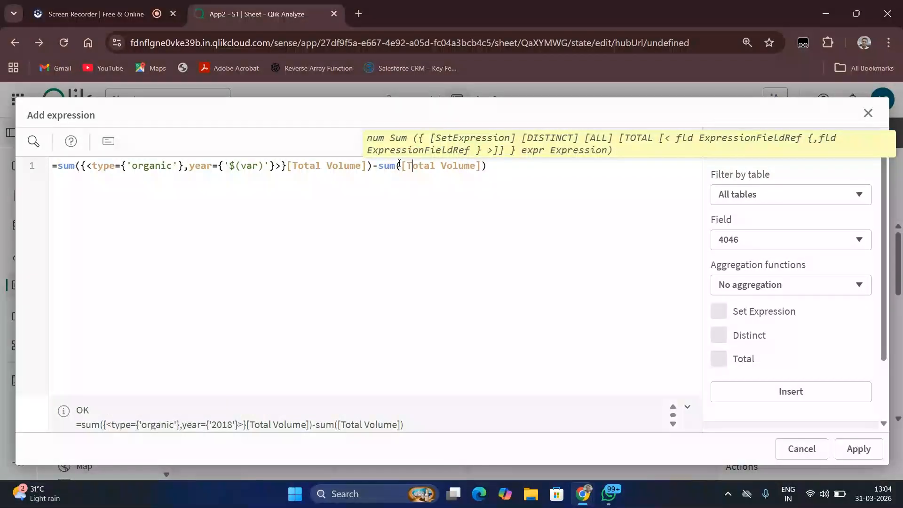
type("{<>")
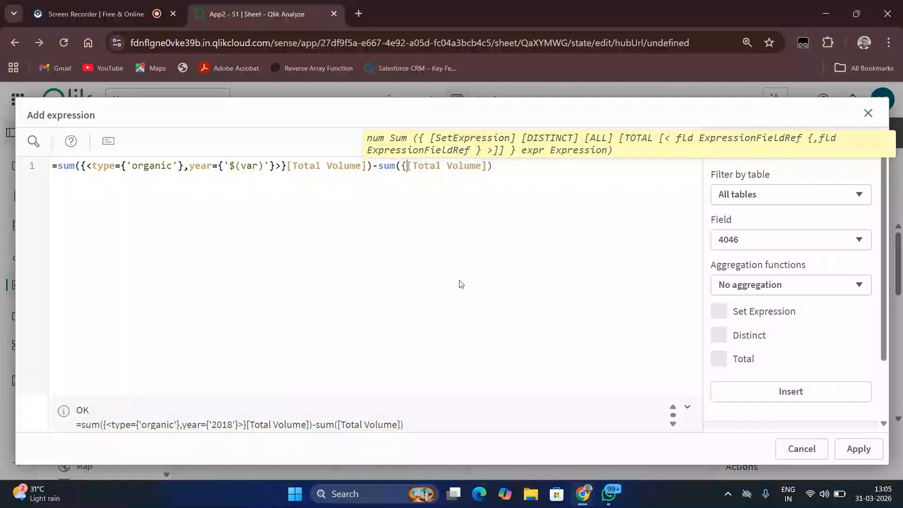
type("}")
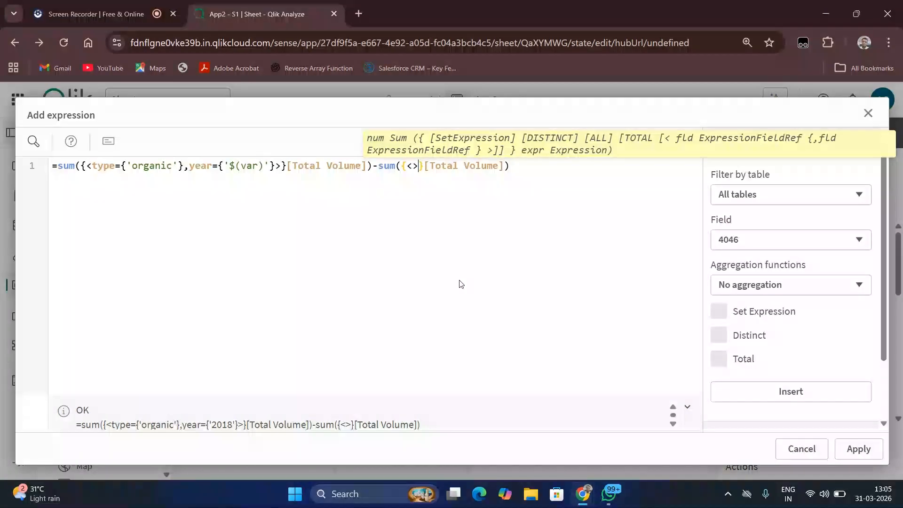
key("Left")
key("Left")
type("type={''")
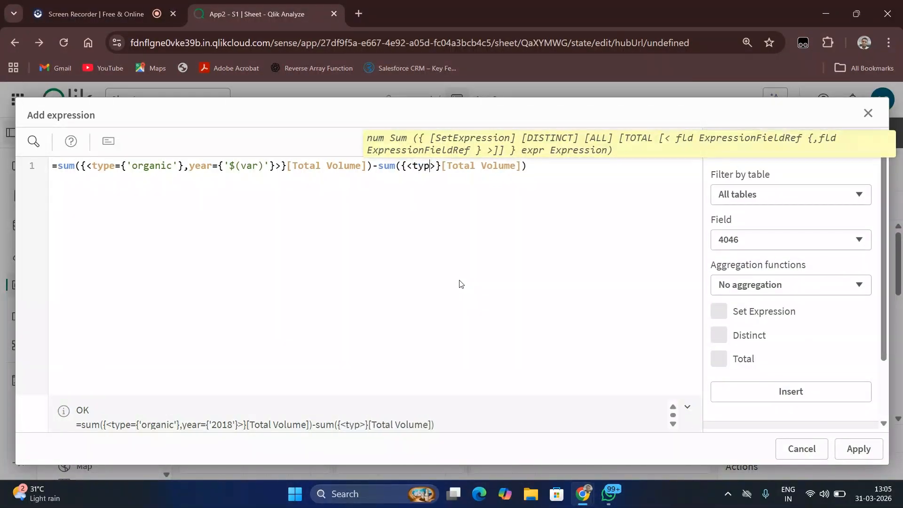
type("}")
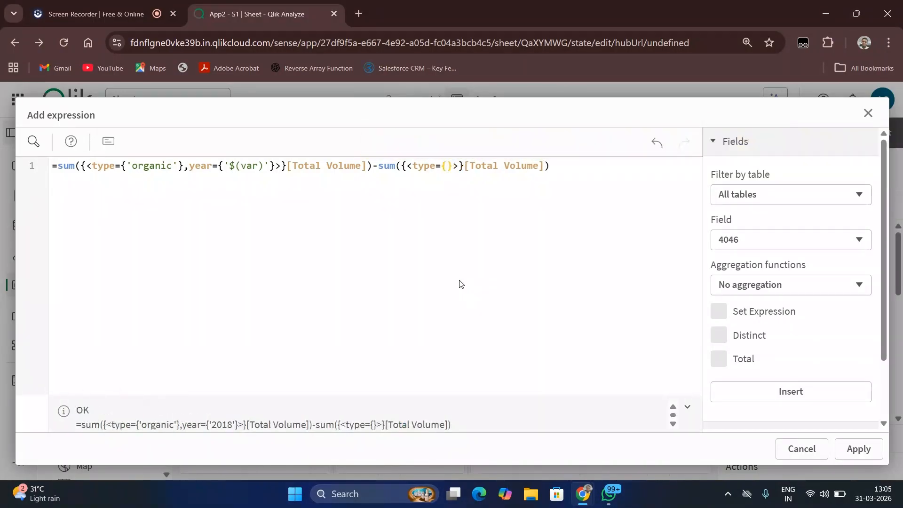
key("Left")
type("''")
type("organix")
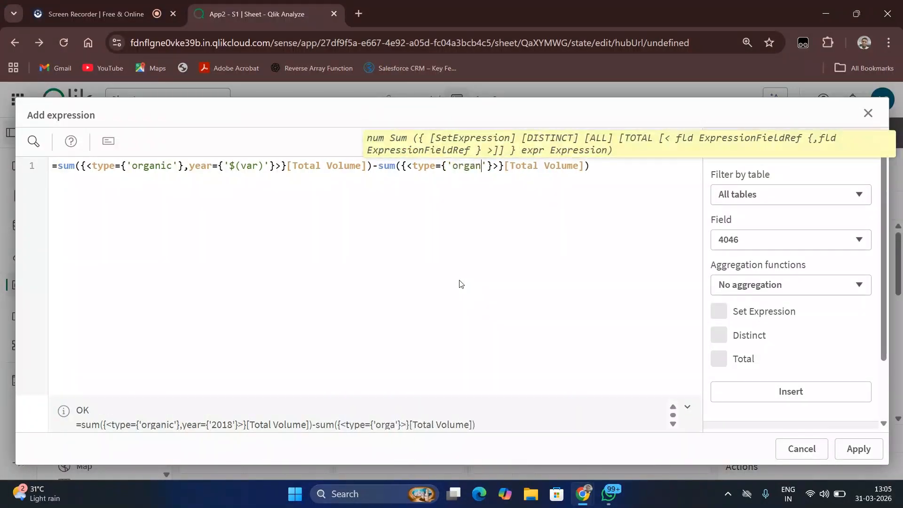
key("BackSpace")
type("c")
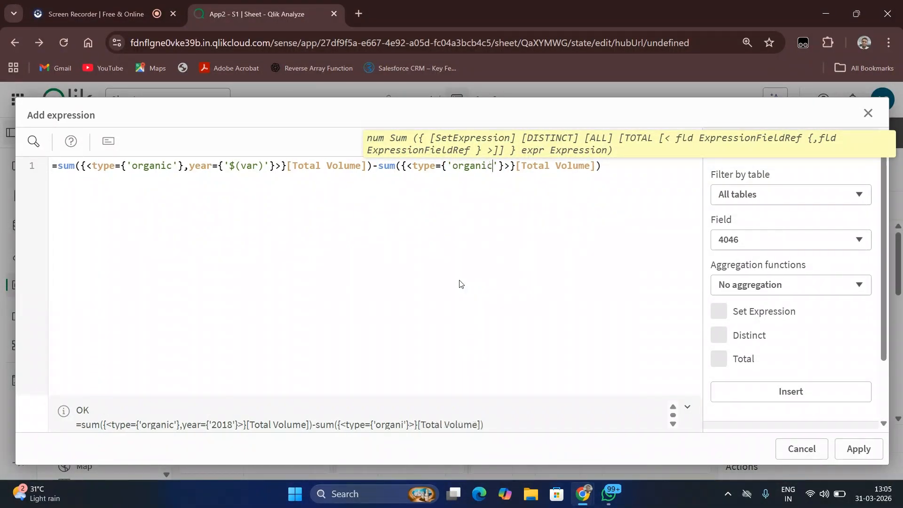
- Add a year filter of '$(prev_year)' after 'organic' in the second sum's set modifier and remove the surplus closing brace
key("Right")
type(",yee")
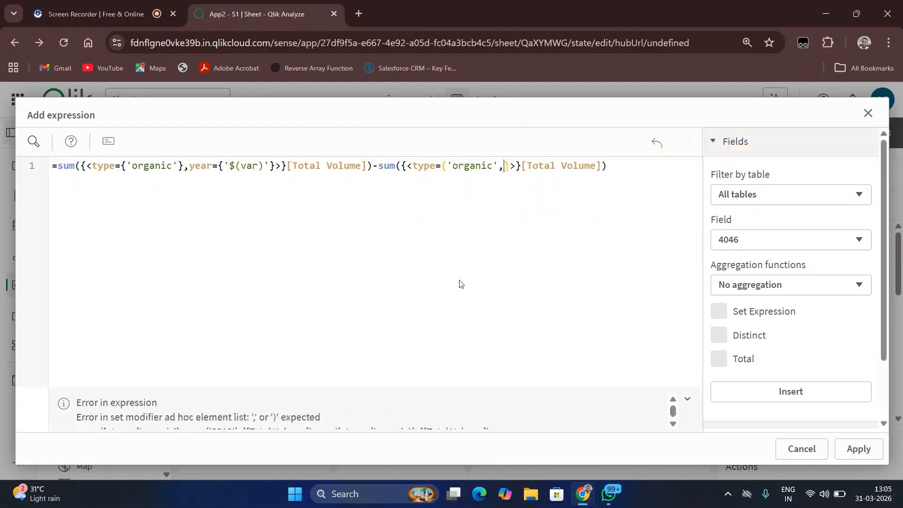
key("BackSpace")
type("ar={}")
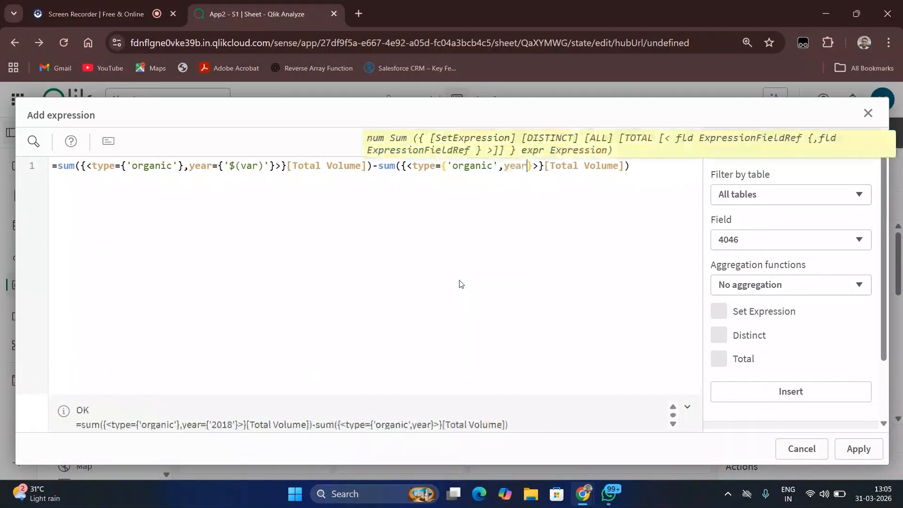
key("Left")
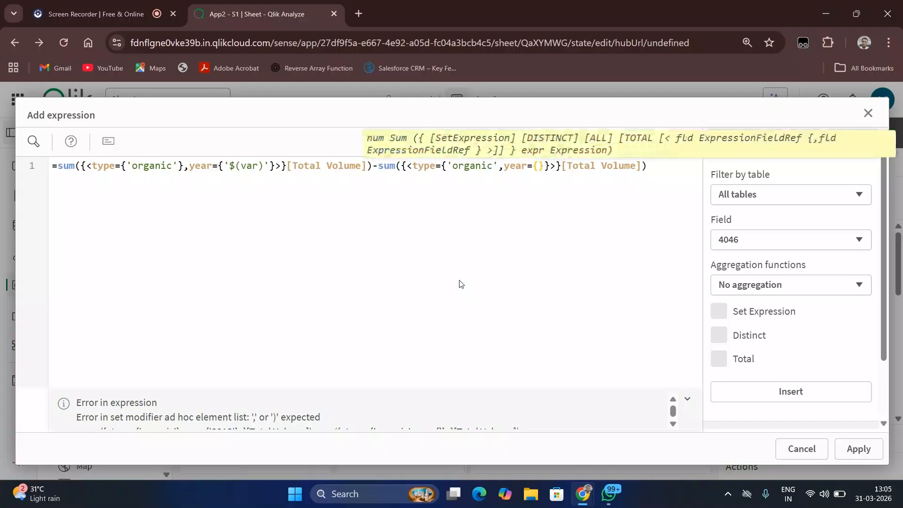
type("'")
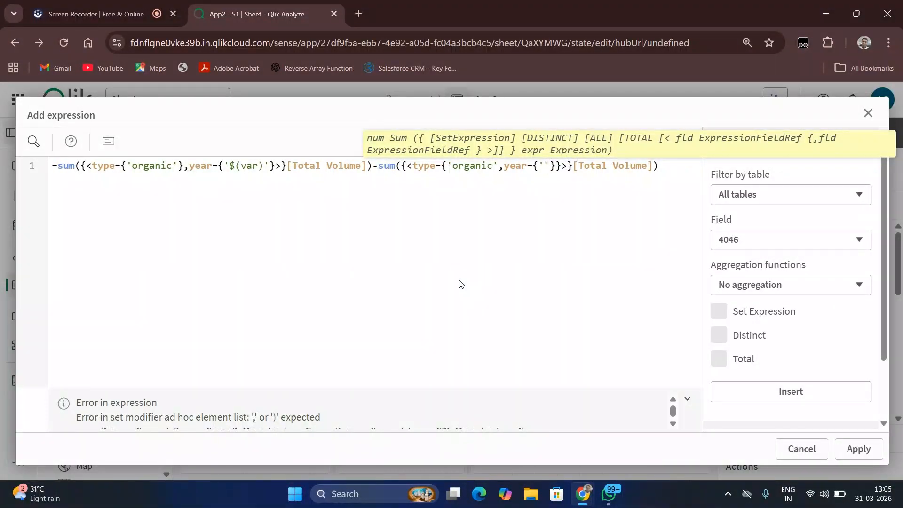
type("$(")
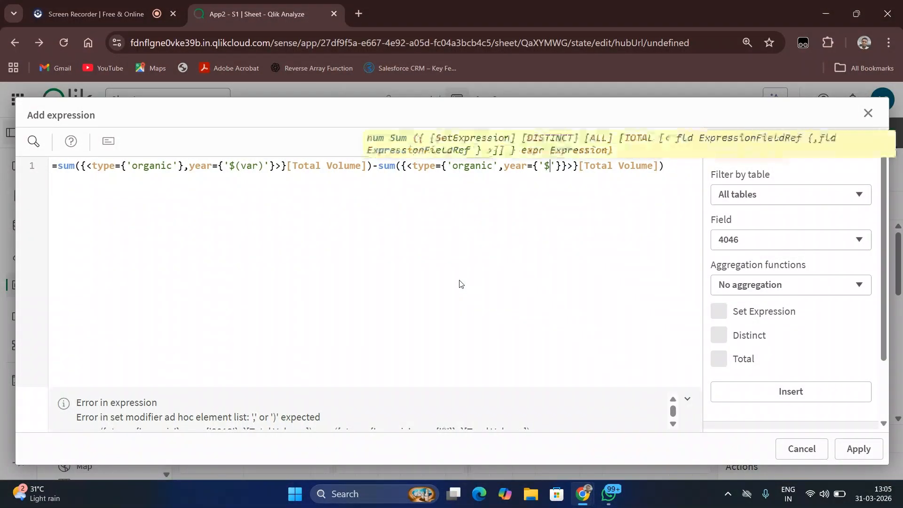
type("prev")
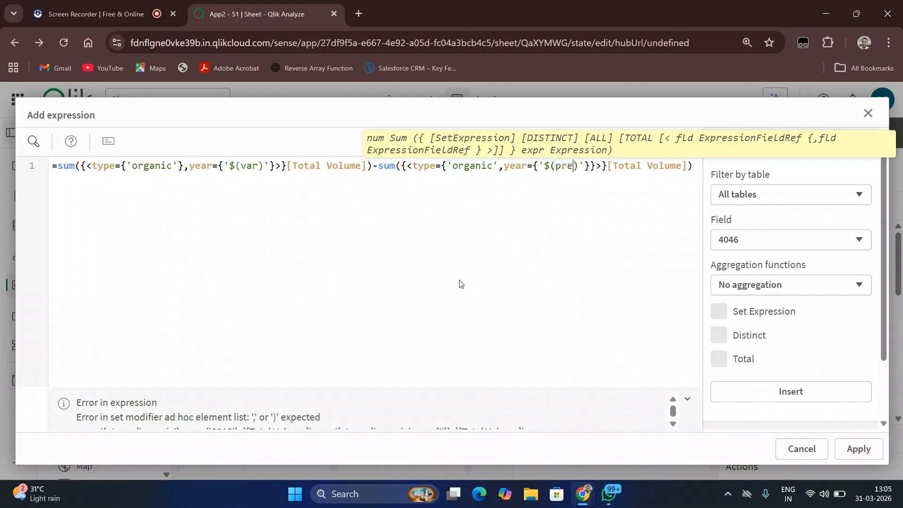
type("_year")
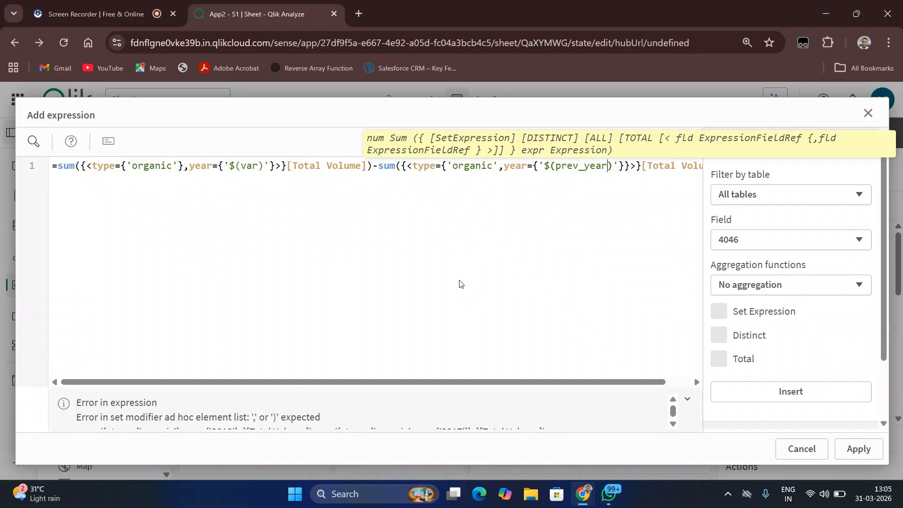
key("Right")
key("Right")
key("BackSpace")
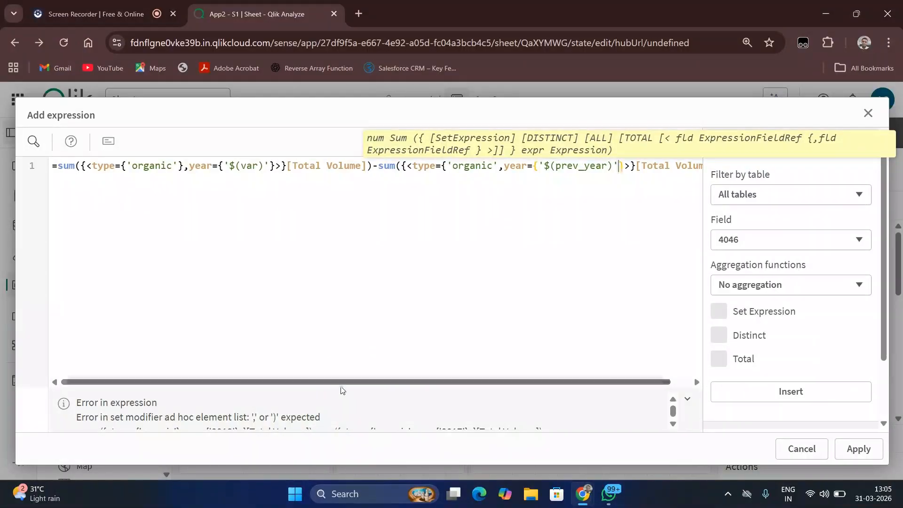
- Delete the whole set modifier from the second sum, keeping only [Total Volume] as its argument
left_click_drag(340, 383, 577, 401)
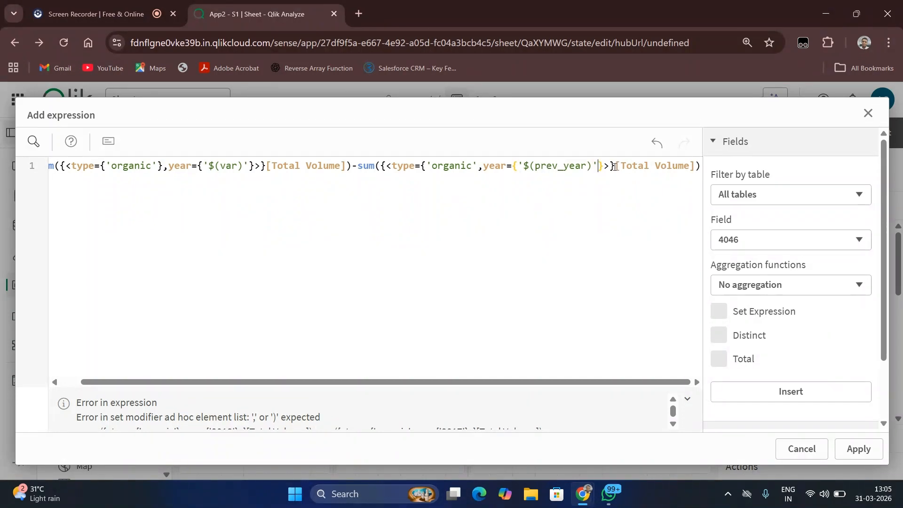
left_click_drag(615, 167, 382, 169)
key("BackSpace")
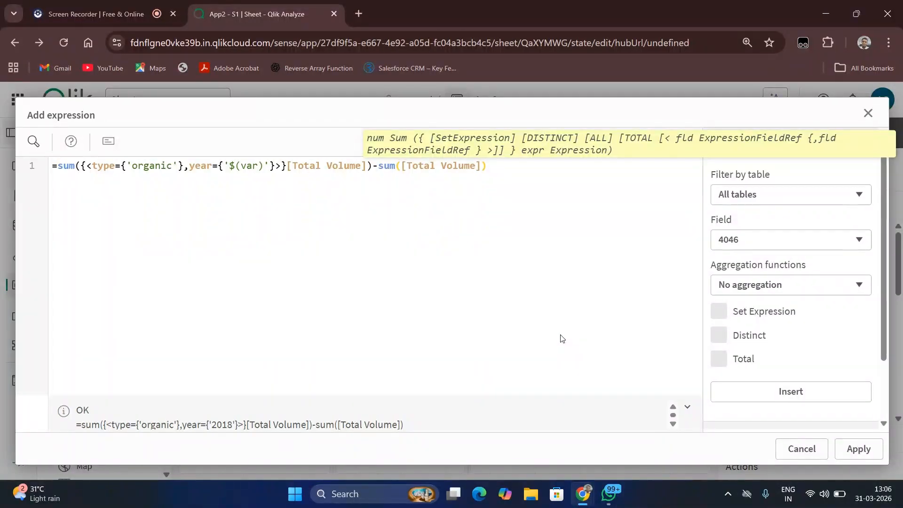
- Write a fresh set modifier {<type={'organic'}>} in front of [Total Volume] in the second sum
type("{<>}")
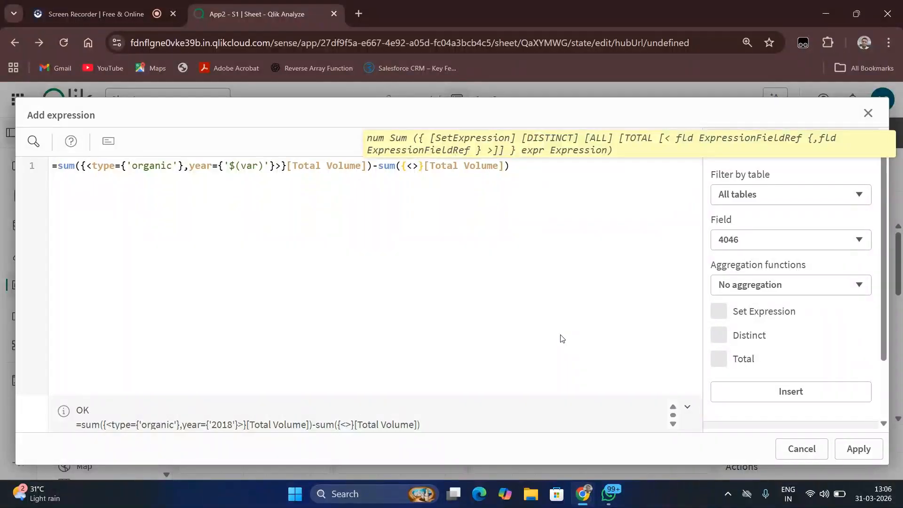
key("Left")
type("type=")
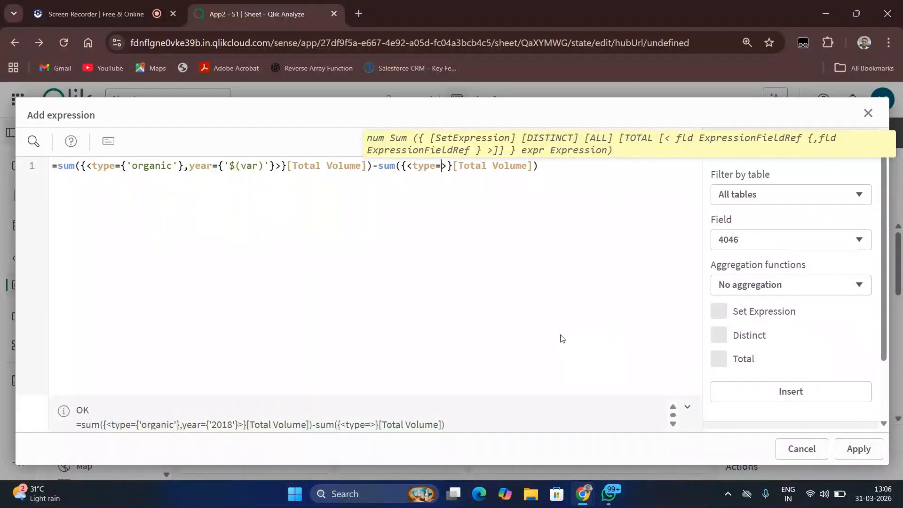
type("{")
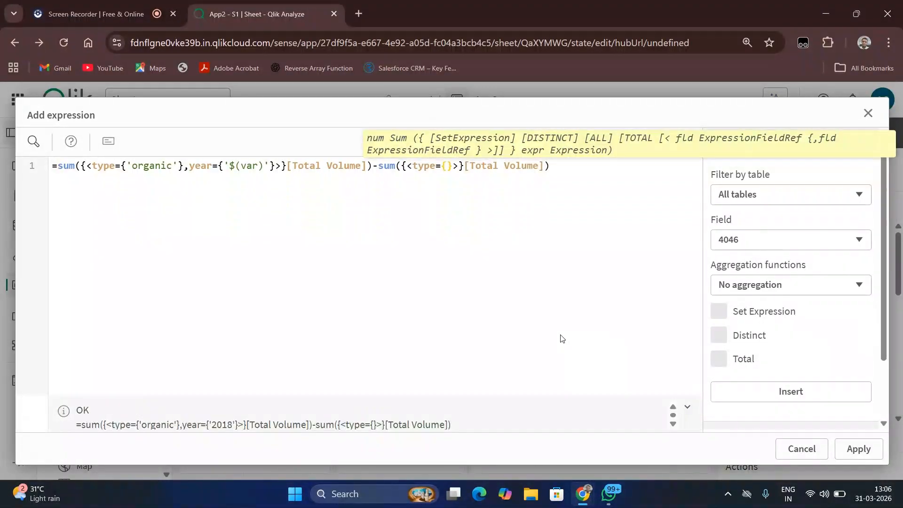
type("'organ")
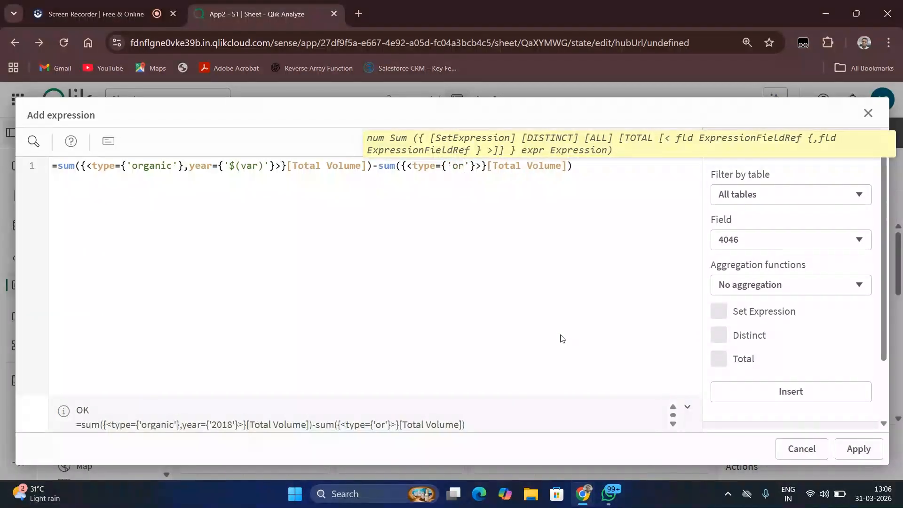
type("ic'")
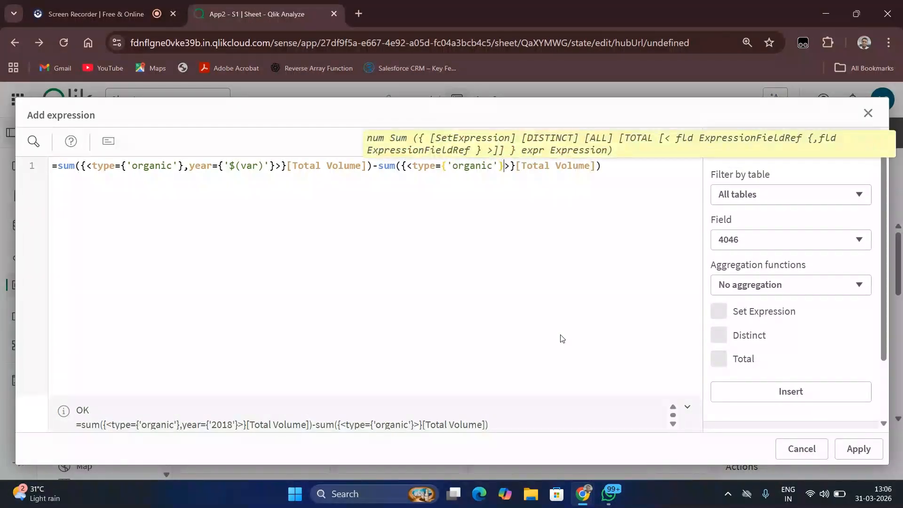
- Extend the second sum's set modifier with the filter year={'$(prev_year)'}, separated by a comma from the closed type filter
type("},year")
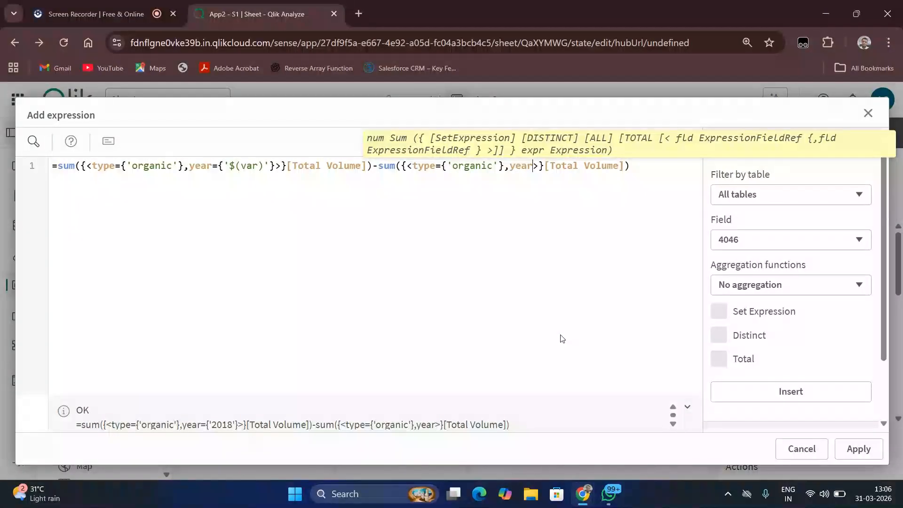
type("={")
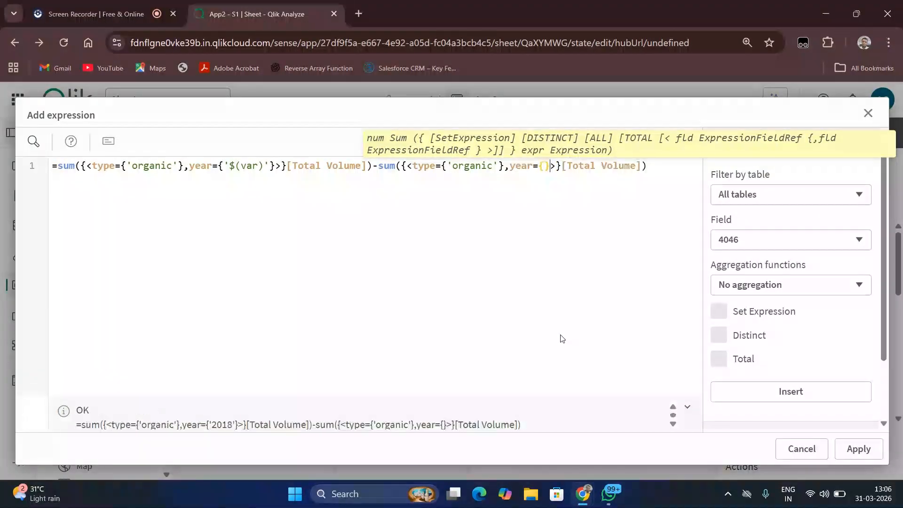
key("Left")
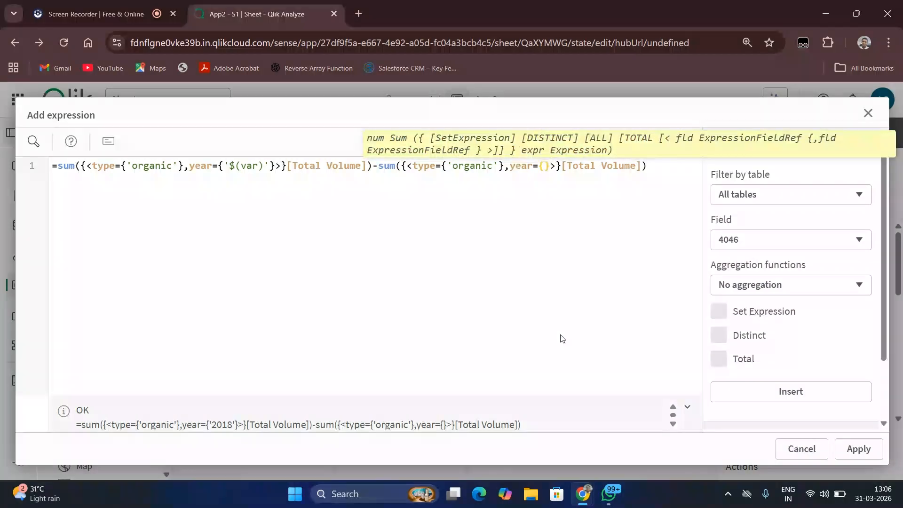
type("''")
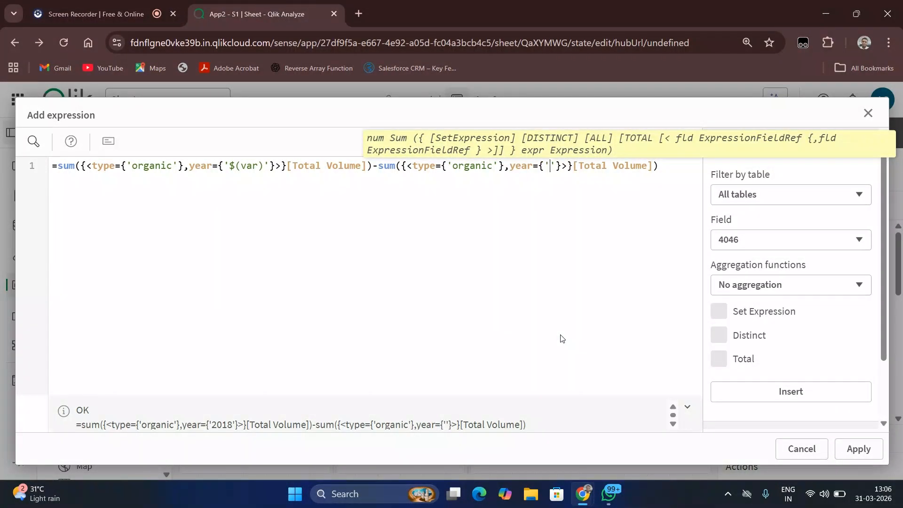
type("$(")
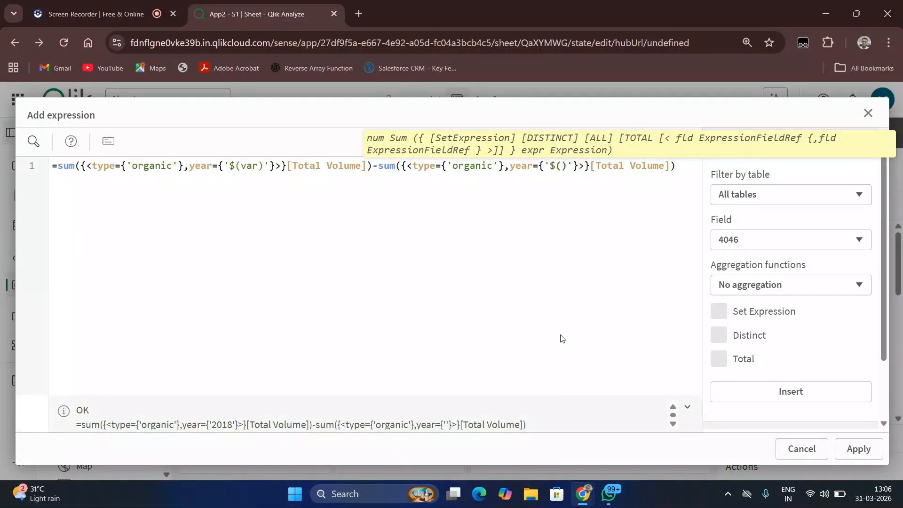
type("p")
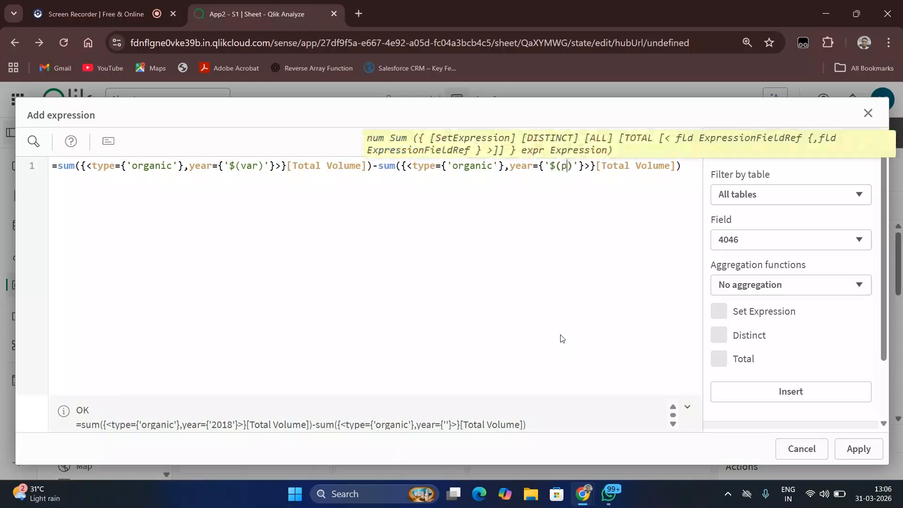
type("rev_ye")
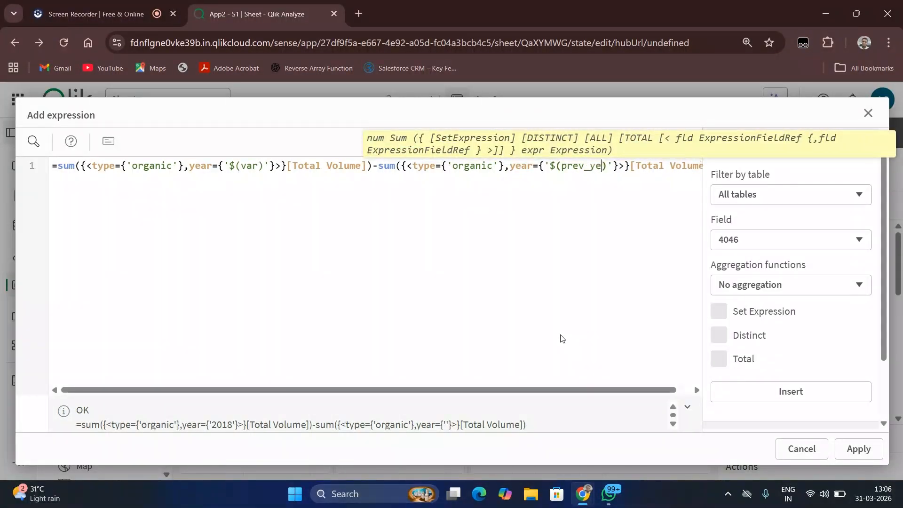
type("ar")
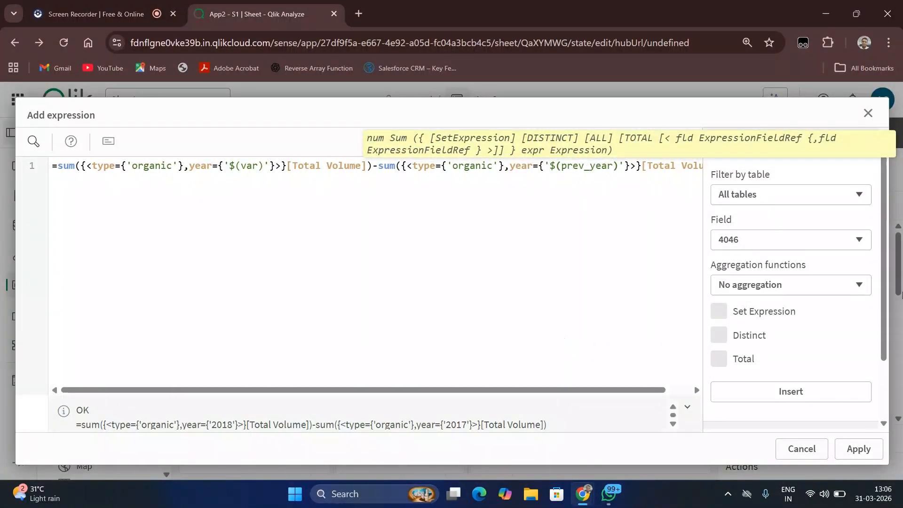
- Apply the organic volume difference expression as the definition and create the avodiff variable
left_click(852, 452)
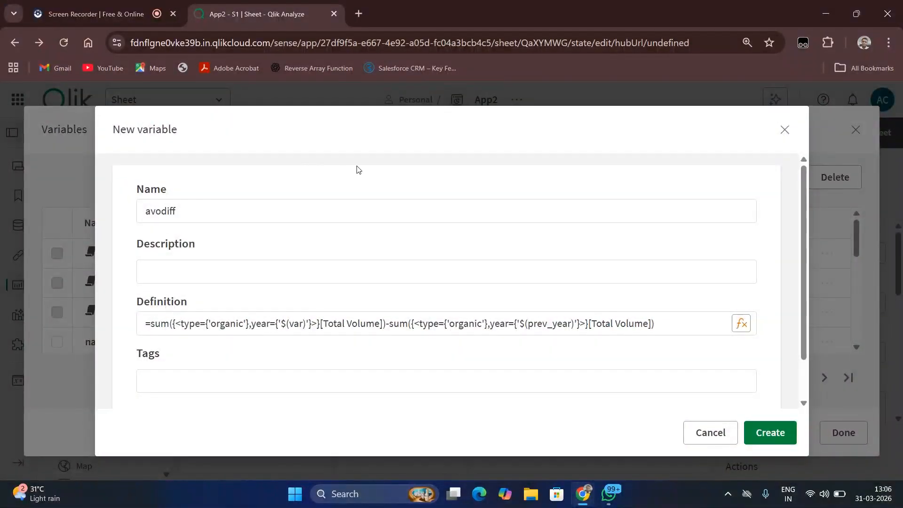
left_click(760, 430)
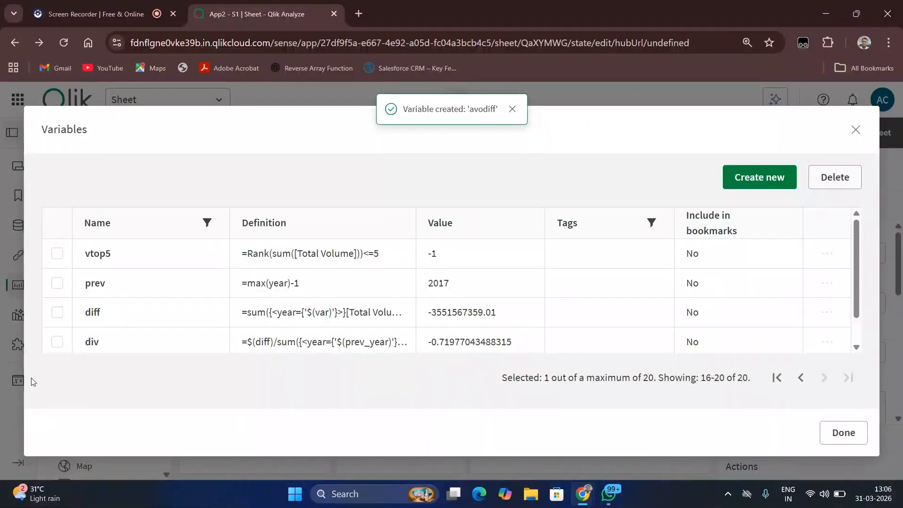
scroll(254, 322, "down", 1)
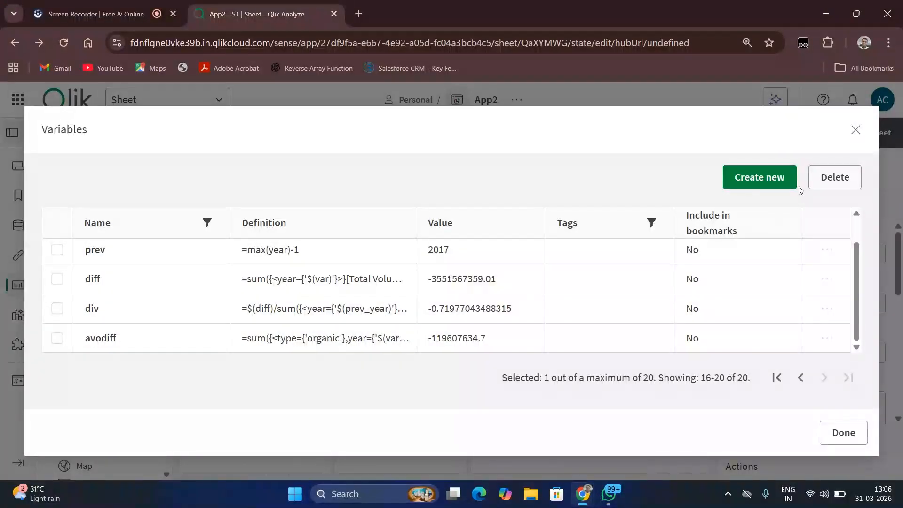
- Start another new variable and name it orgpercent
left_click(766, 184)
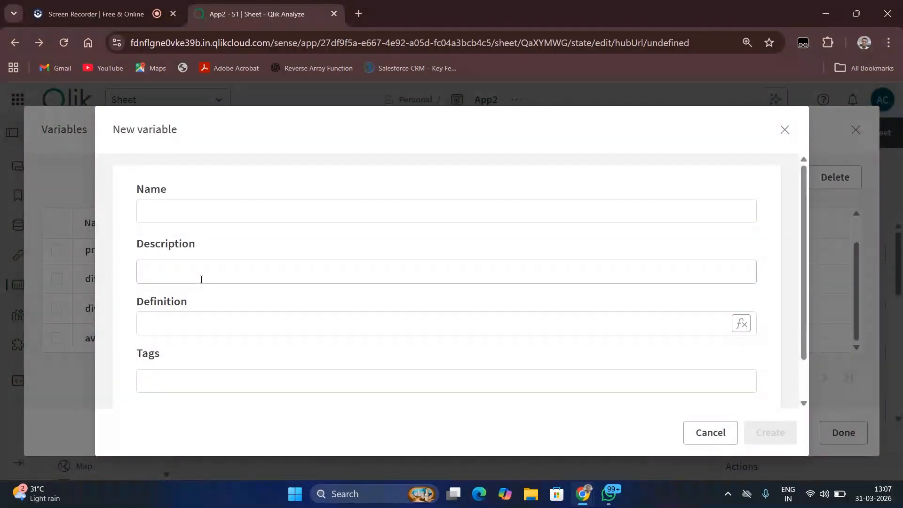
left_click(200, 280)
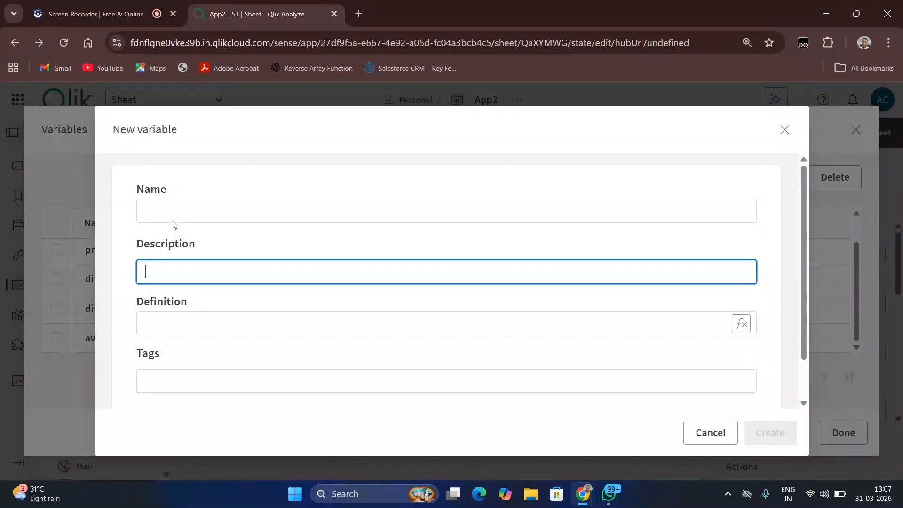
left_click(180, 205)
type("org")
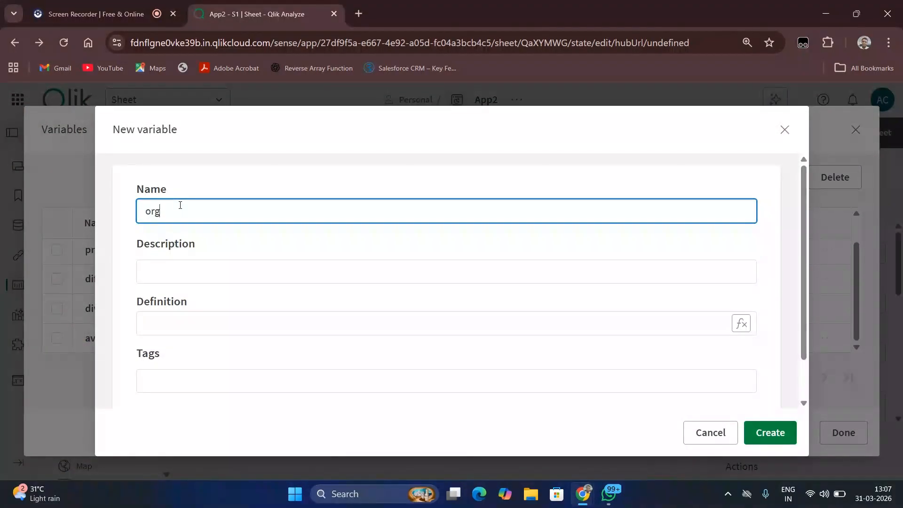
type("percent")
left_click(177, 336)
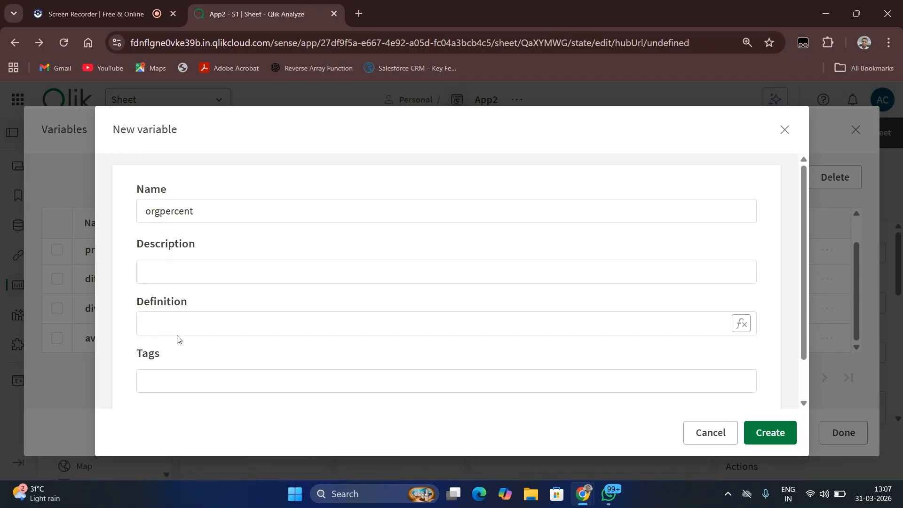
- Enter =$(avodiff)/sum([Total Volume]) as the definition of the new orgpercent variable
left_click(216, 275)
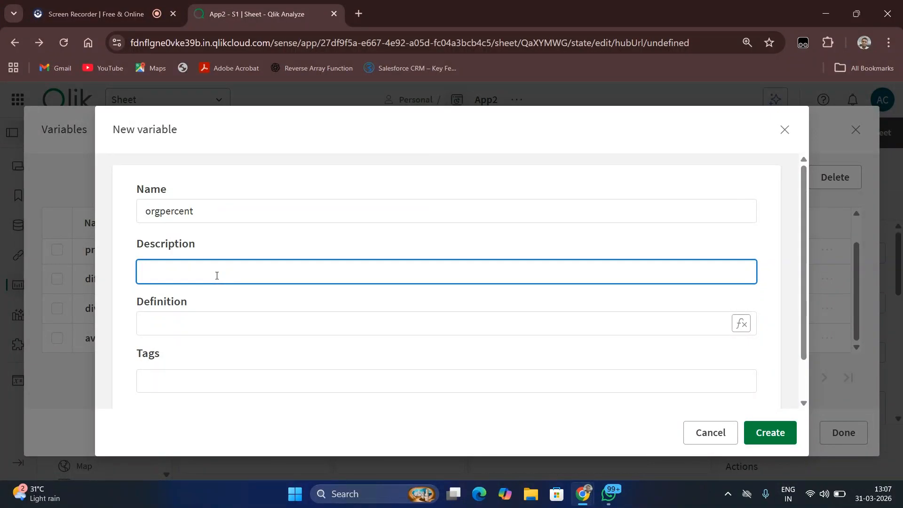
left_click(277, 319)
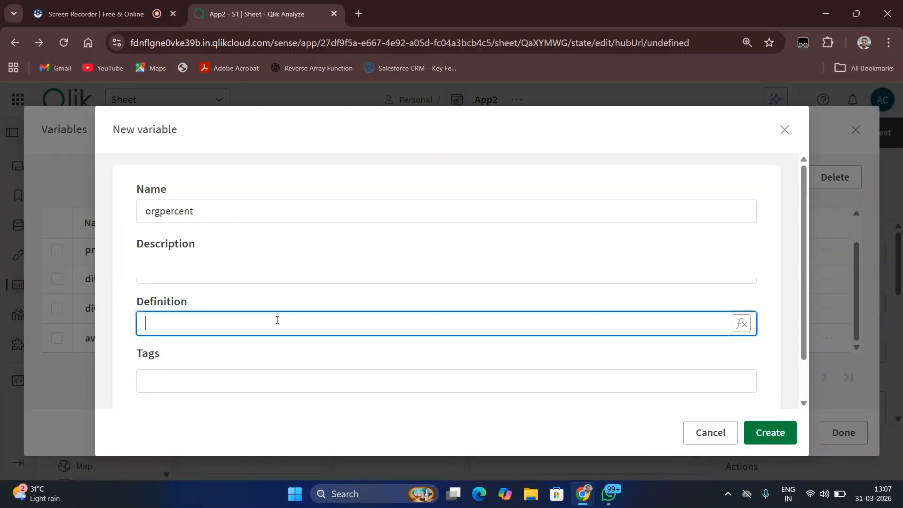
type("=")
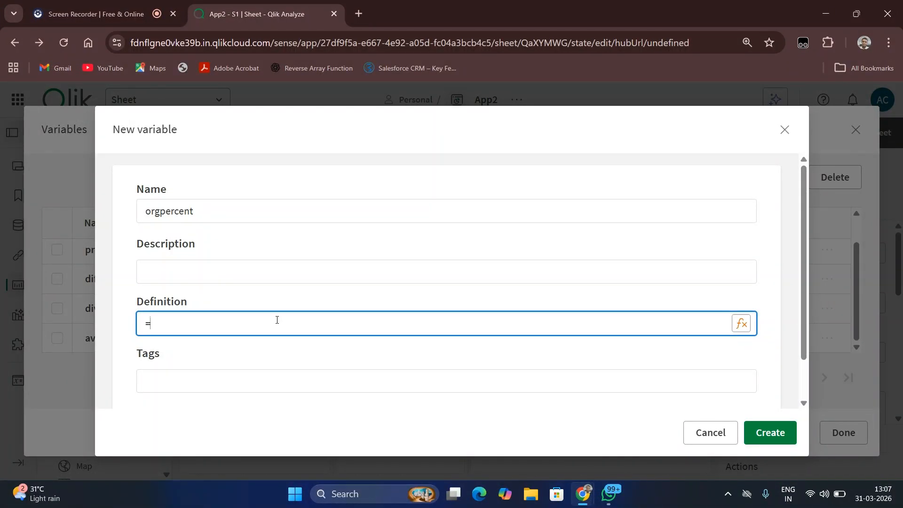
type("$(avodiff)/")
type("sum")
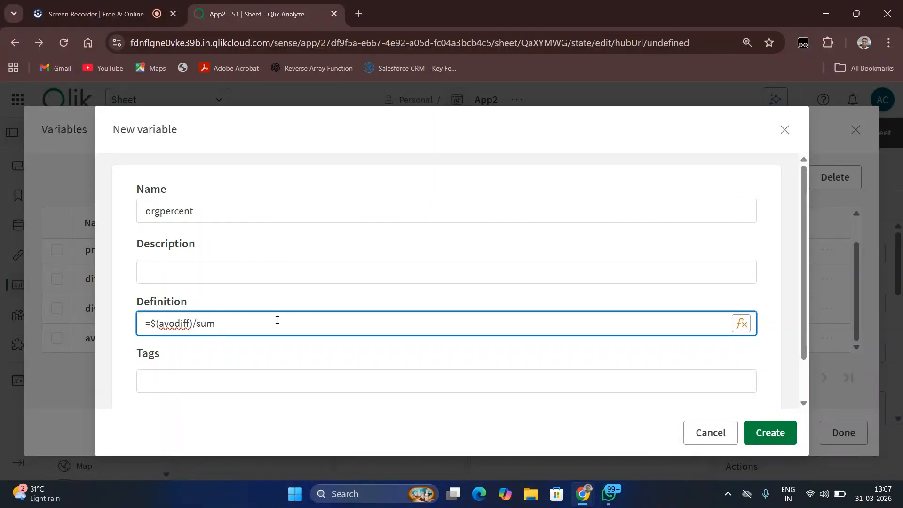
type("([Total Volume")
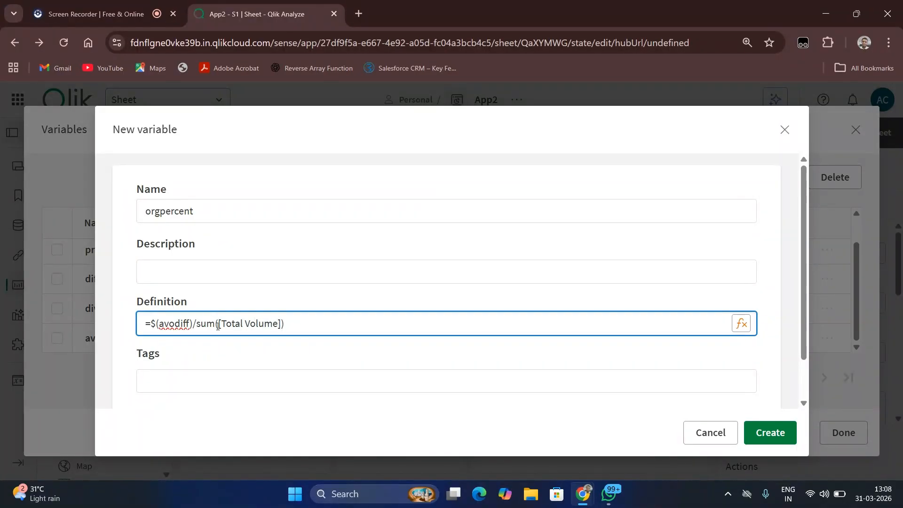
- Insert the set expression {<type={'organic'}>} before [Total Volume] in the sum of the orgpercent definition
type("{<>}")
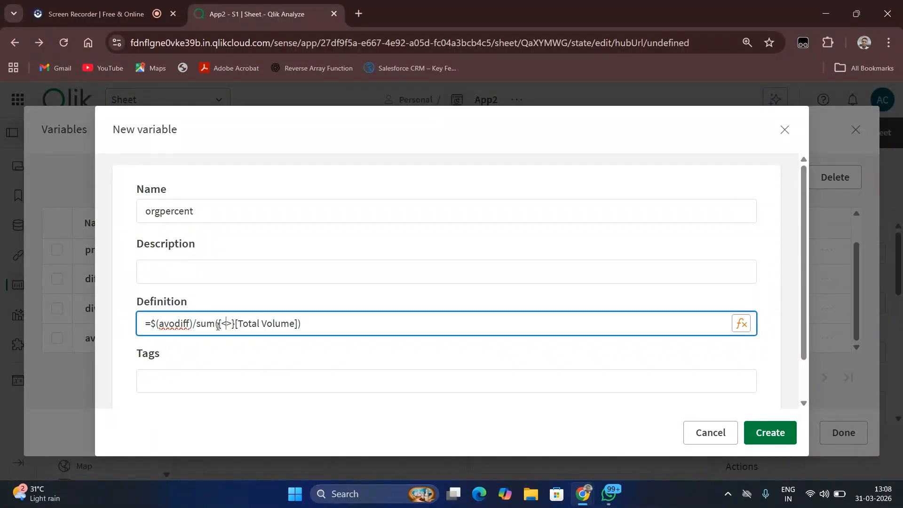
type("type")
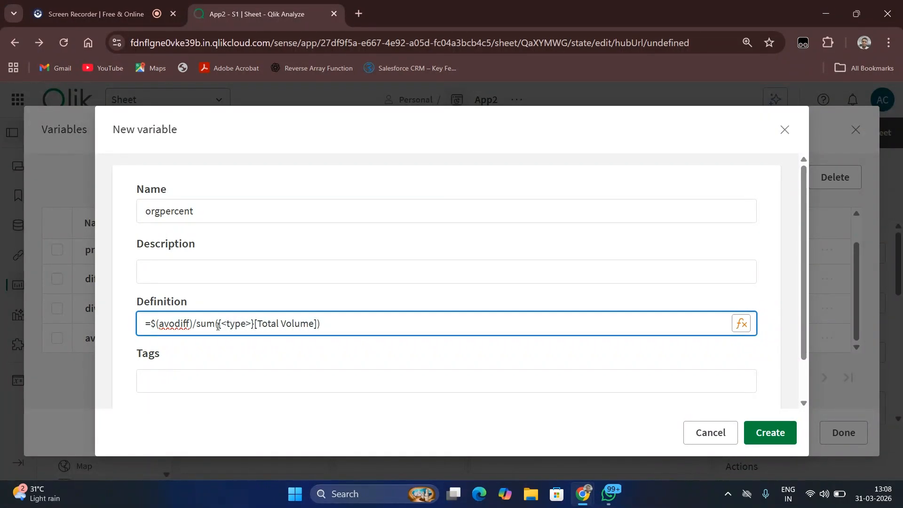
type("=")
type("{''")
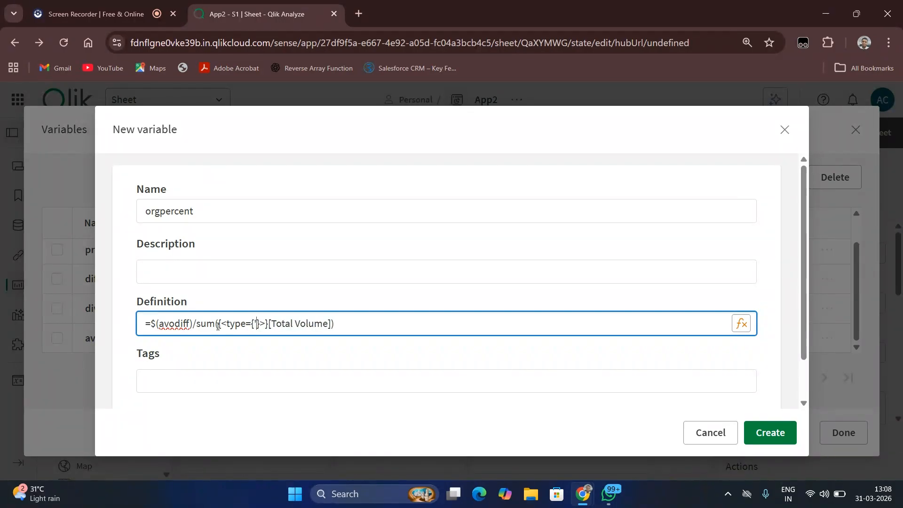
type("organic")
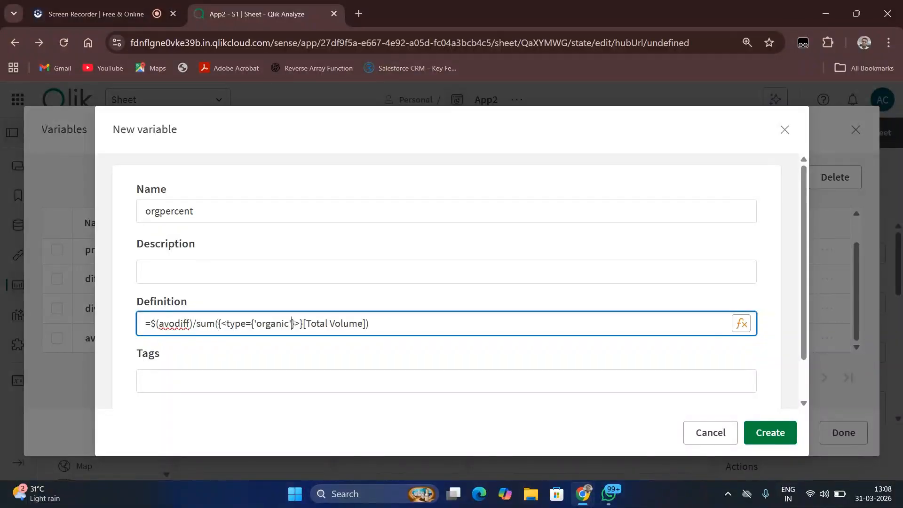
- Add the condition year={'$(prev_year)'} to the set expression, create the orgpercent variable and close the variables list
type(",")
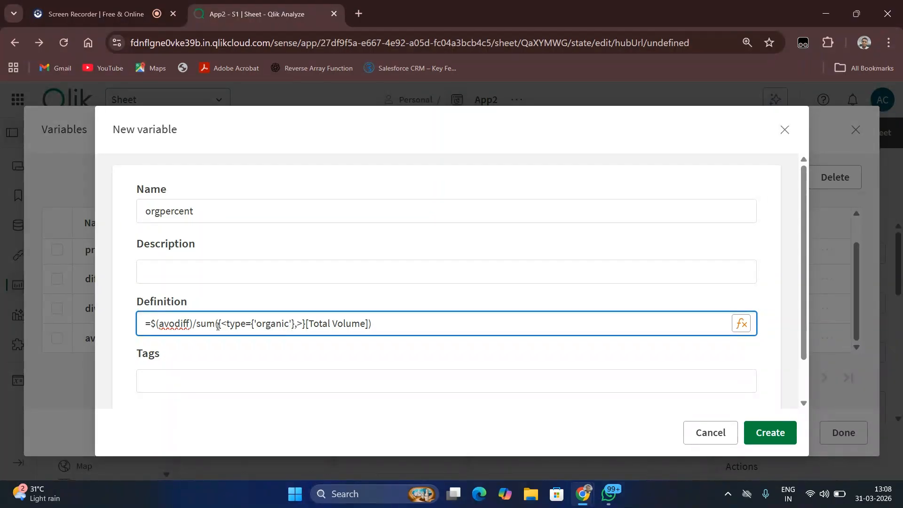
type("year={")
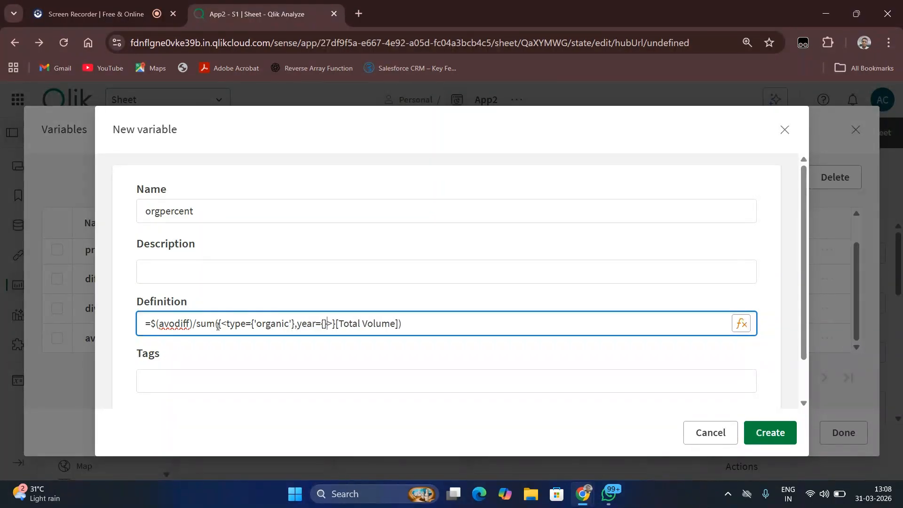
type("''")
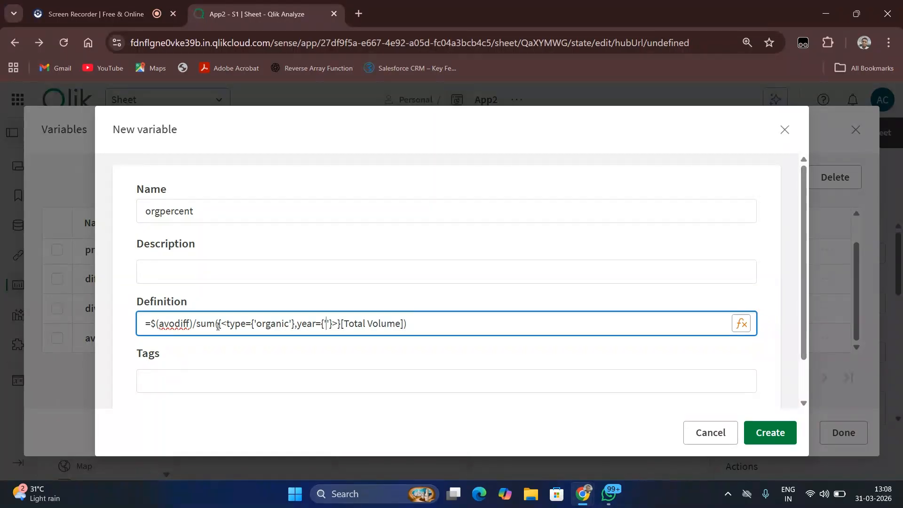
type("$()")
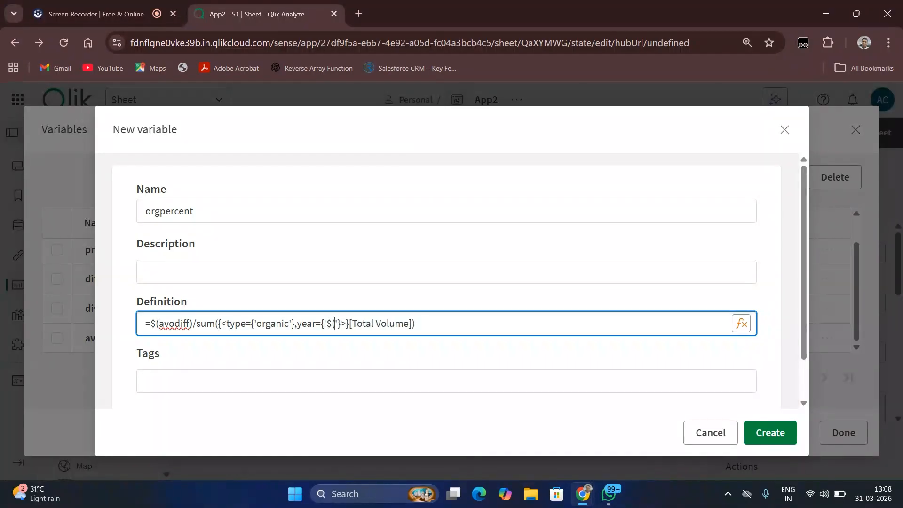
type("prev_year")
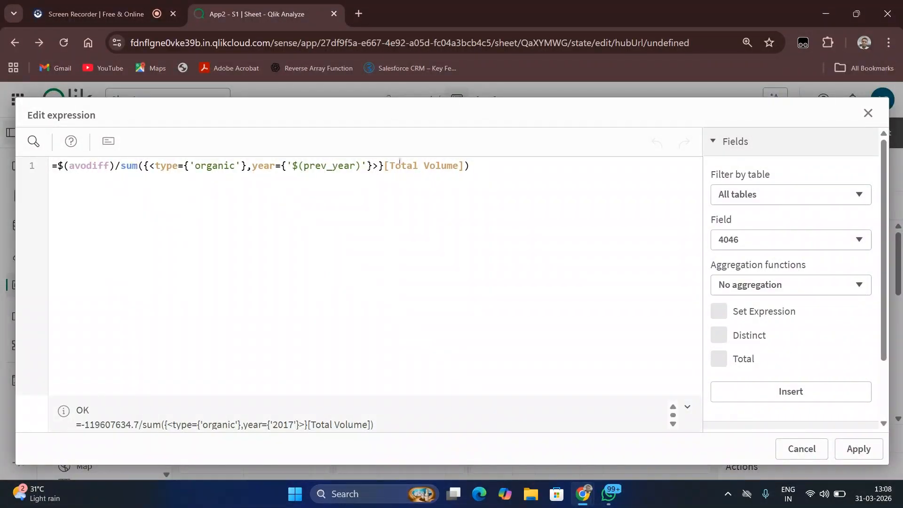
left_click(860, 449)
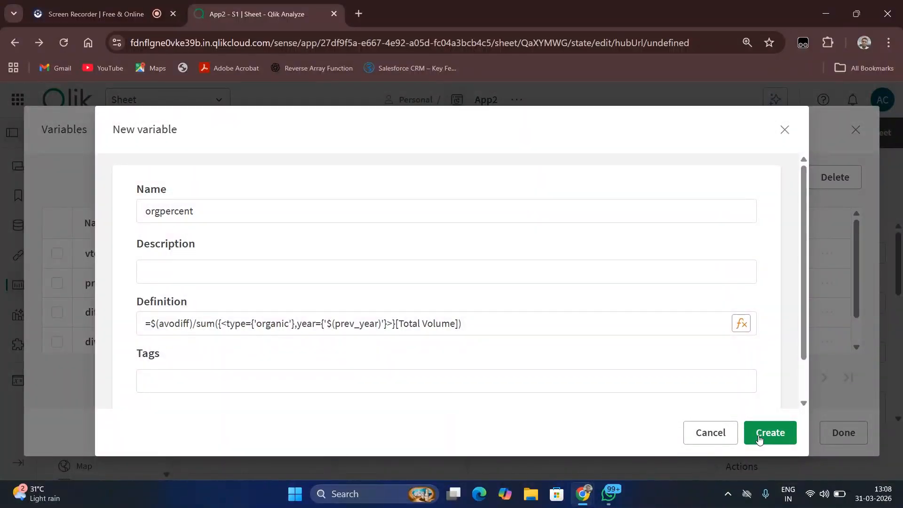
left_click(760, 435)
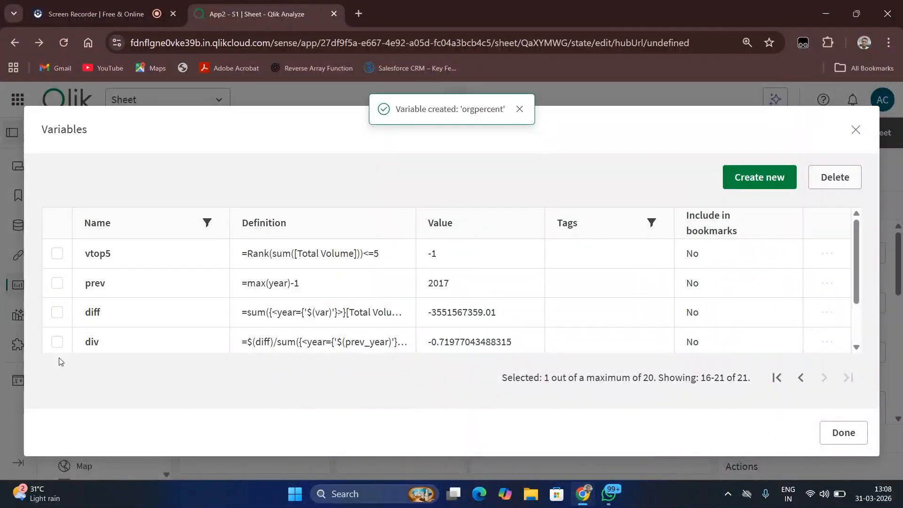
scroll(99, 314, "down", 2)
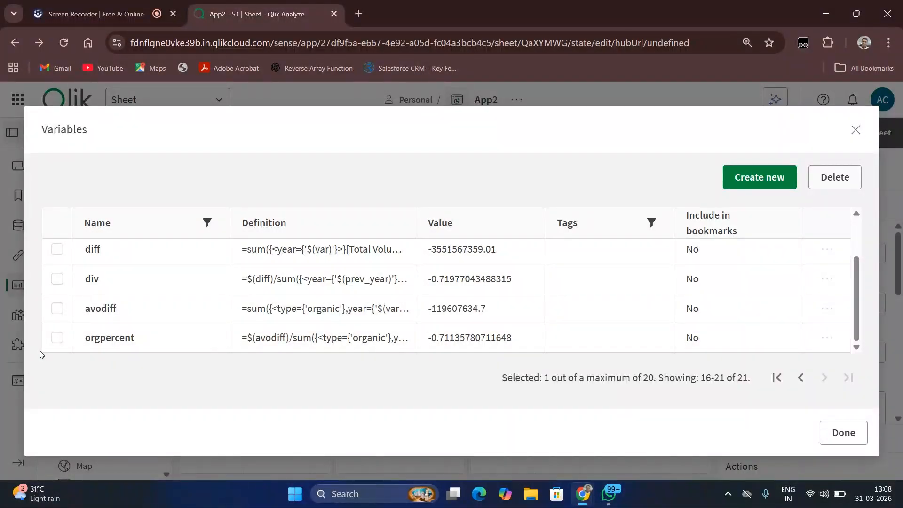
left_click(856, 131)
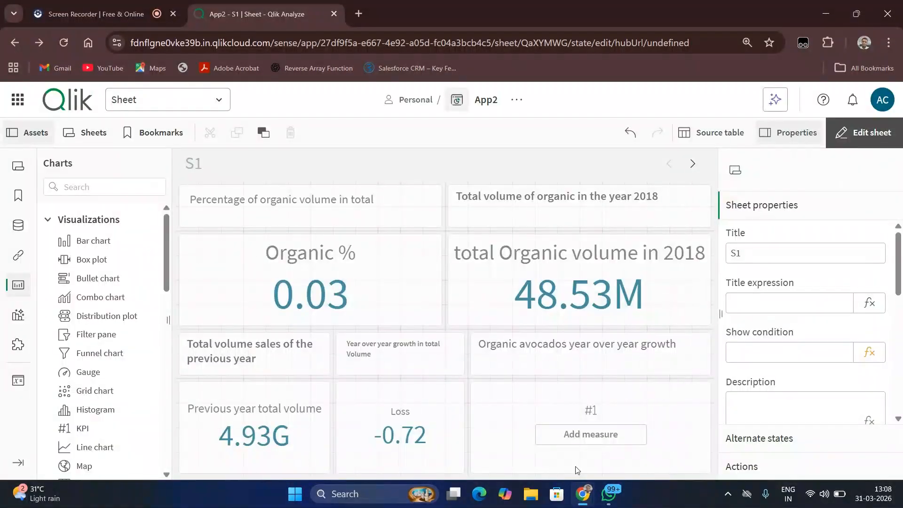
- Add $(orgpercent) as the measure of the empty KPI below the "Organic avocados year over year growth" heading
left_click(585, 435)
left_click(802, 270)
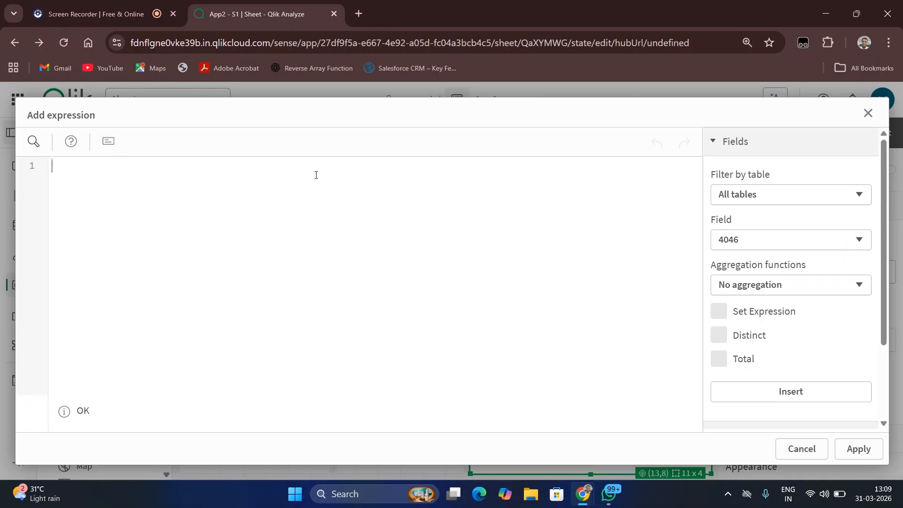
type("$(")
type("orgpercent")
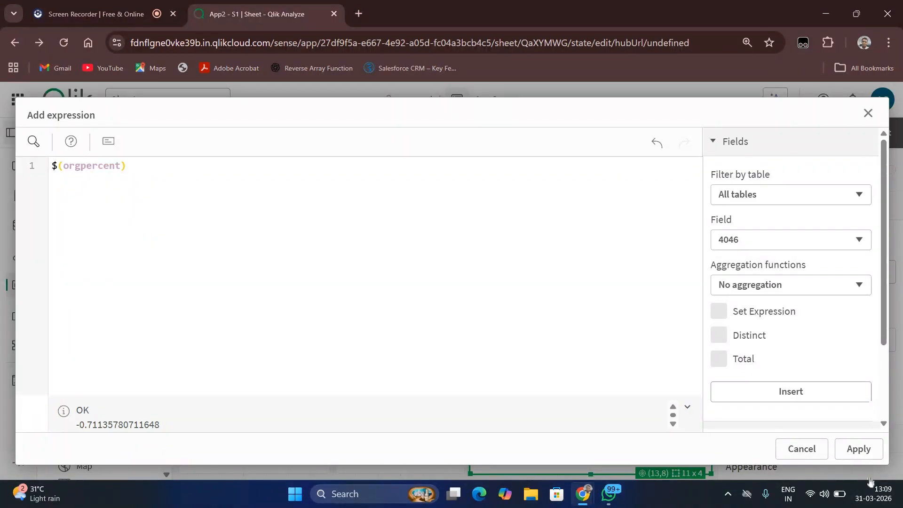
left_click(859, 448)
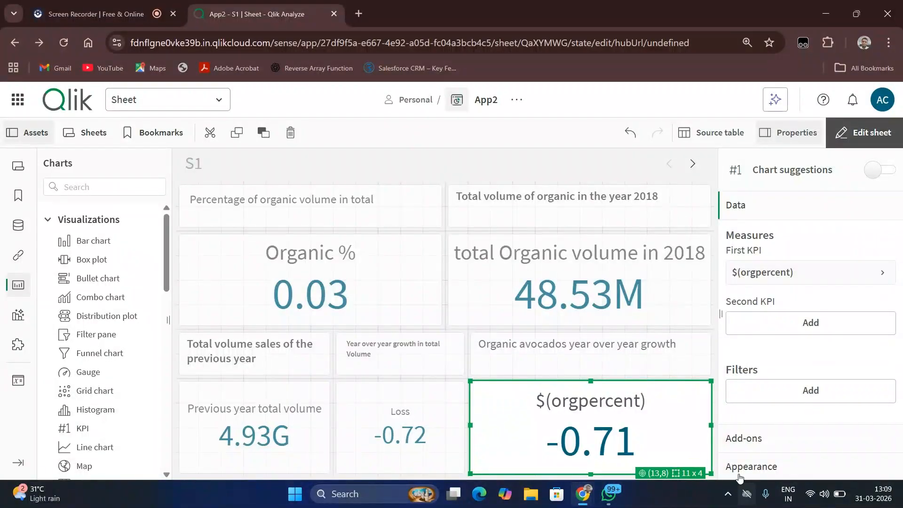
- Label the $(orgpercent) measure "YOY loss"
left_click(781, 272)
left_click(787, 368)
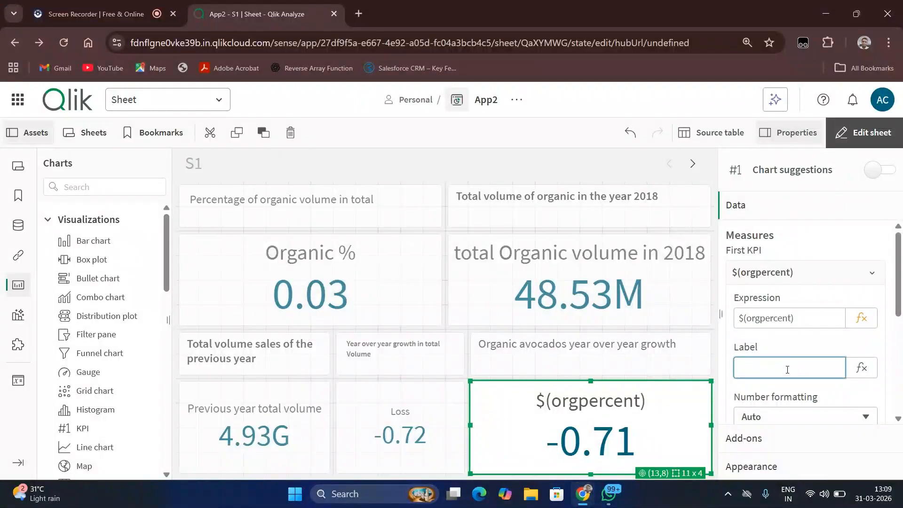
type("YOY loss")
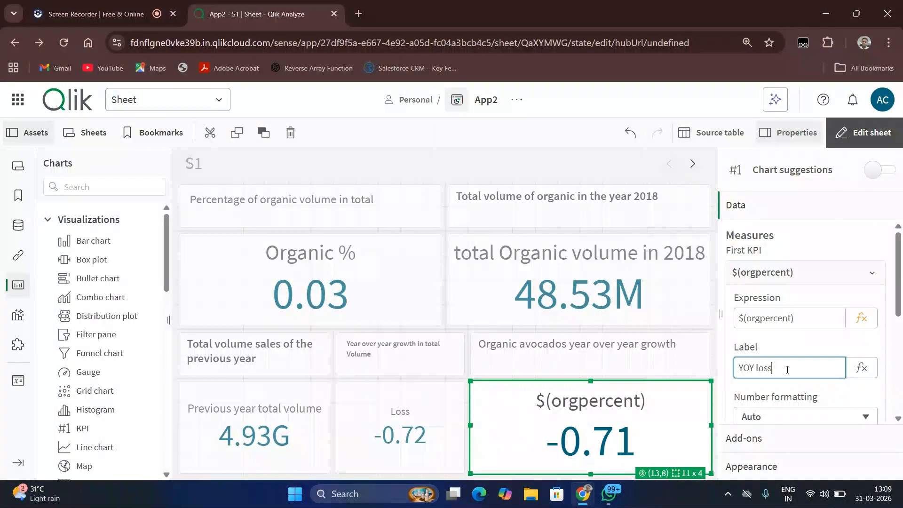
left_click(653, 374)
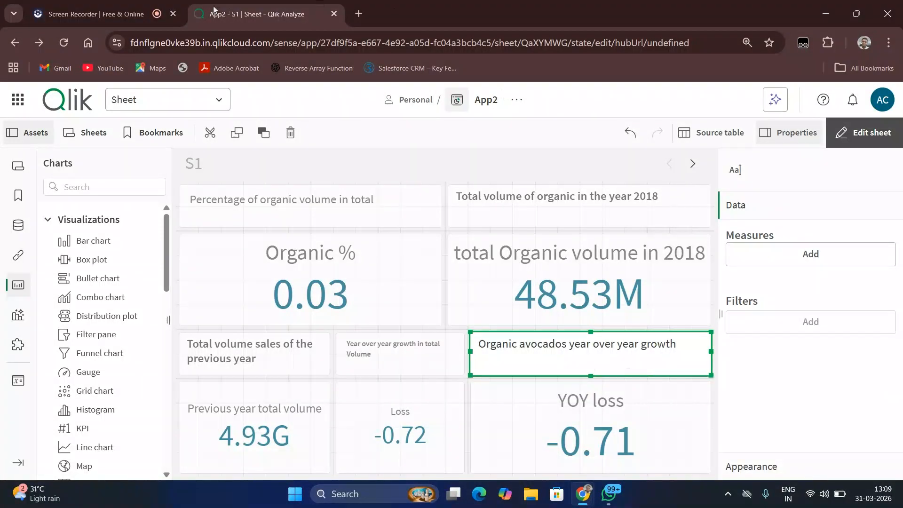
left_click(101, 14)
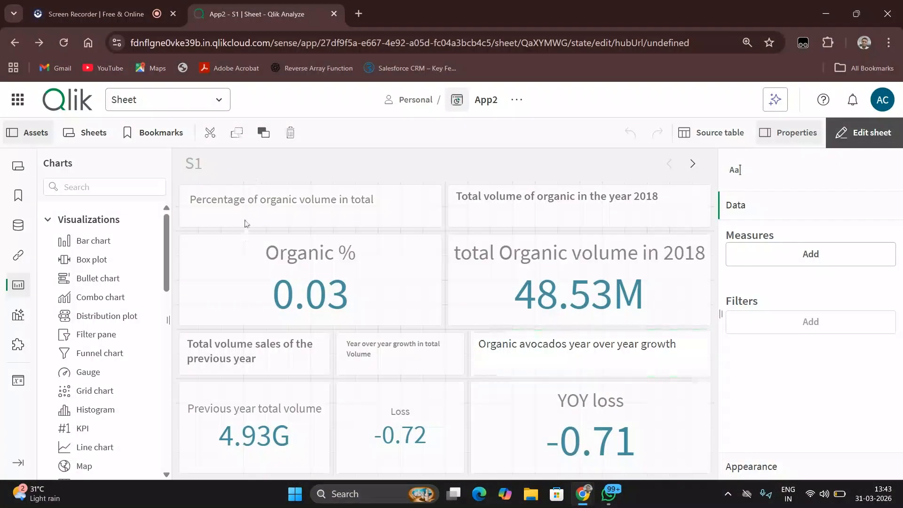
- Delete the "Percentage of organic volume in total" text object and clear the measure expression of the Organic % KPI
key("Delete")
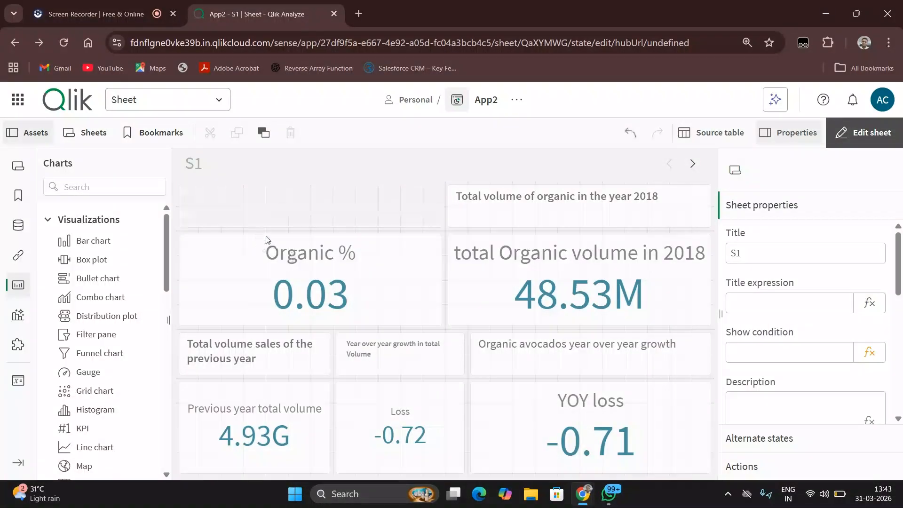
left_click(271, 258)
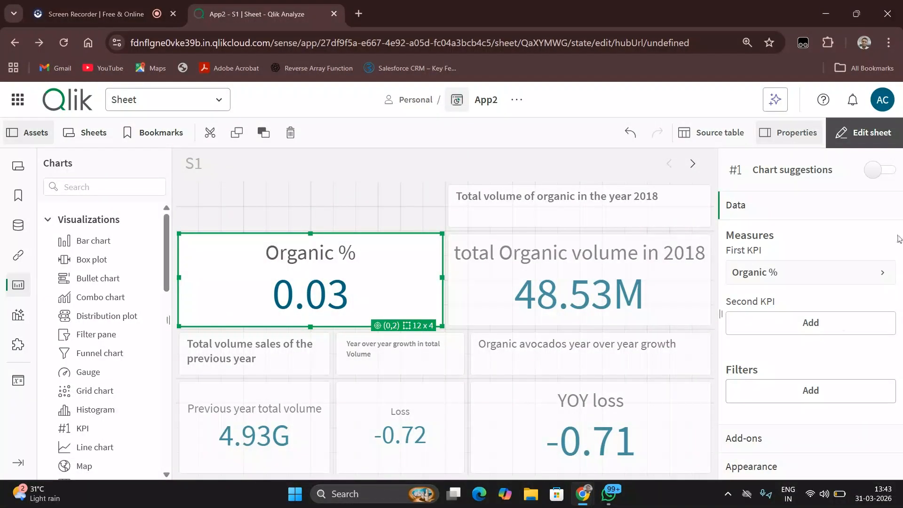
left_click(817, 278)
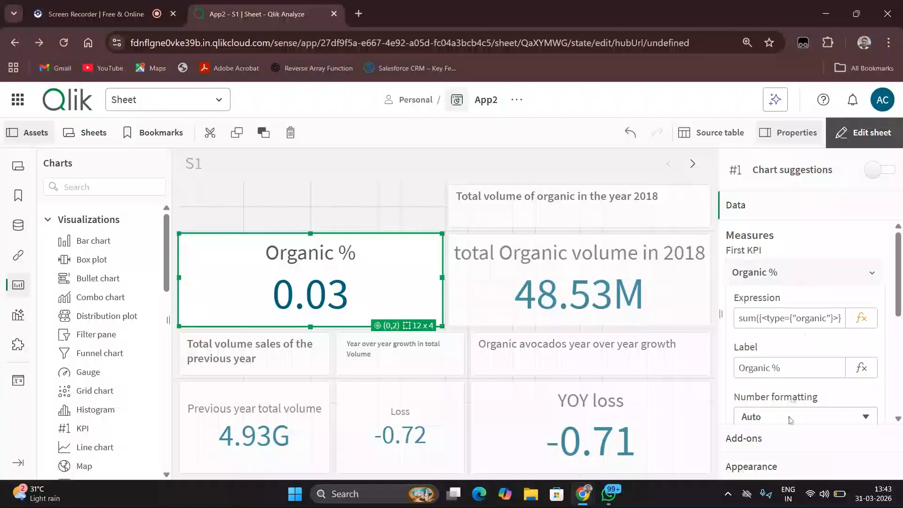
left_click(861, 318)
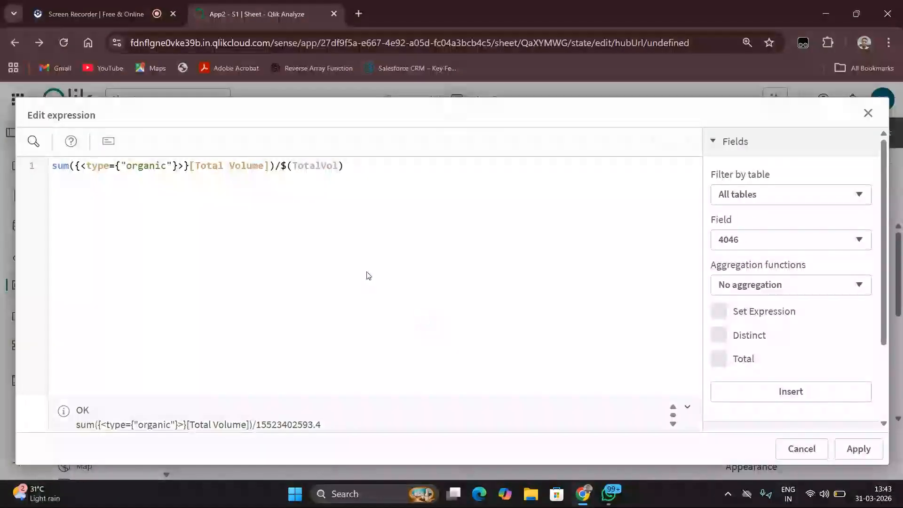
key("ctrl+a")
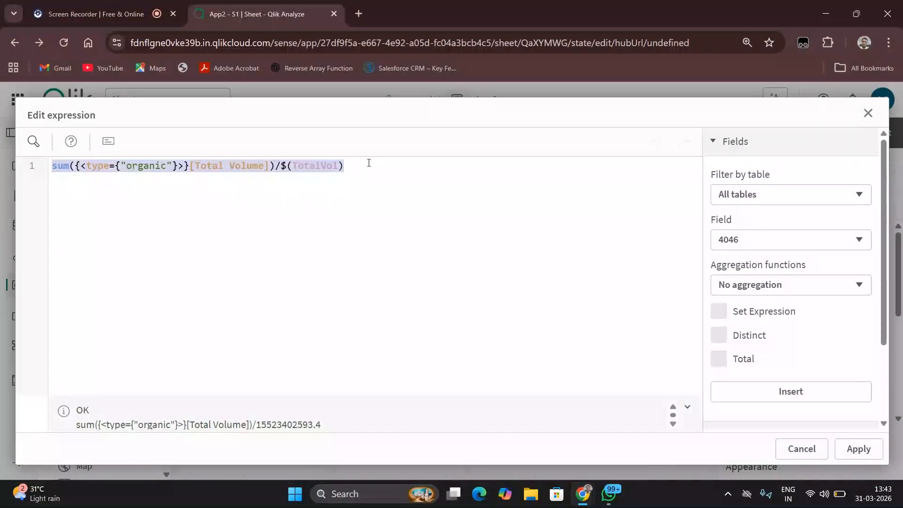
key("BackSpace")
left_click(858, 449)
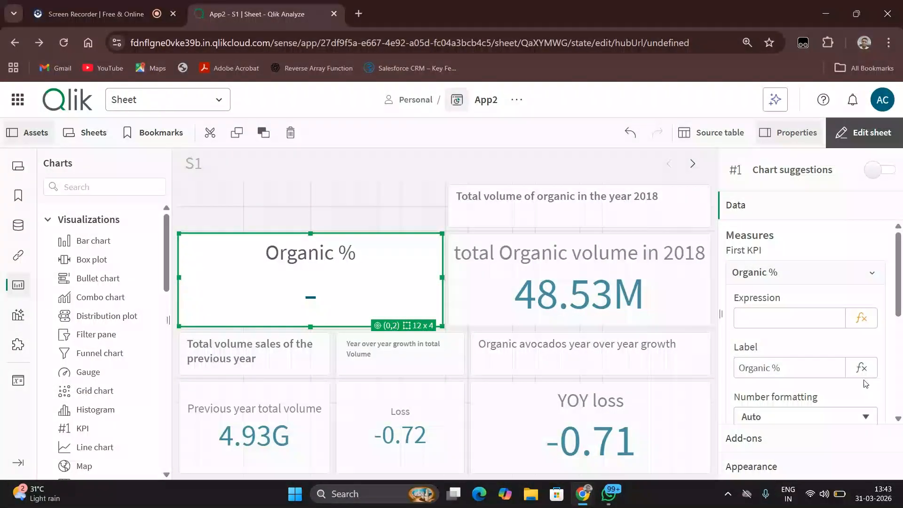
- Clear the "Organic %" label of the first KPI's measure
left_click(817, 368)
key("BackSpace")
key("BackSpace")
key("BackSpace")
key("BackSpace")
key("BackSpace")
key("BackSpace")
key("BackSpace")
key("BackSpace")
key("BackSpace")
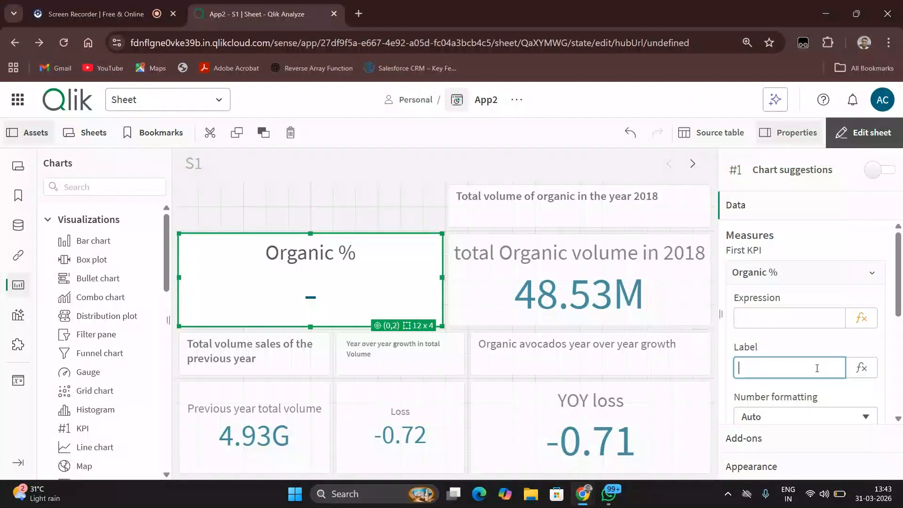
left_click(289, 200)
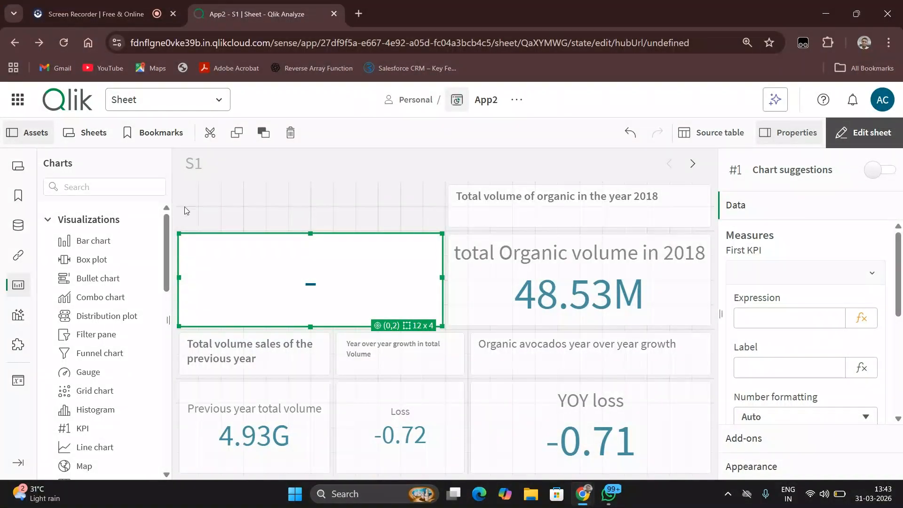
- Find the Text dashboard object and place it in the empty space above the blank KPI
left_click(83, 190)
type("text")
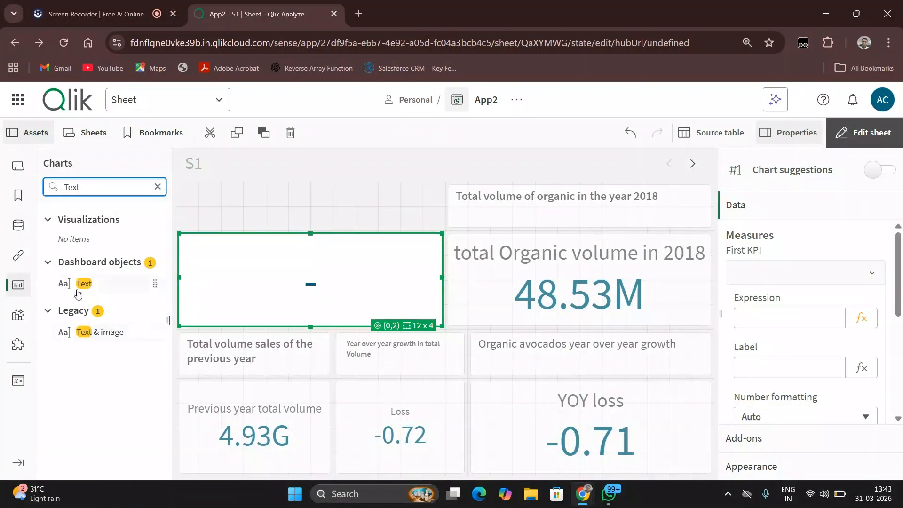
left_click_drag(79, 286, 212, 212)
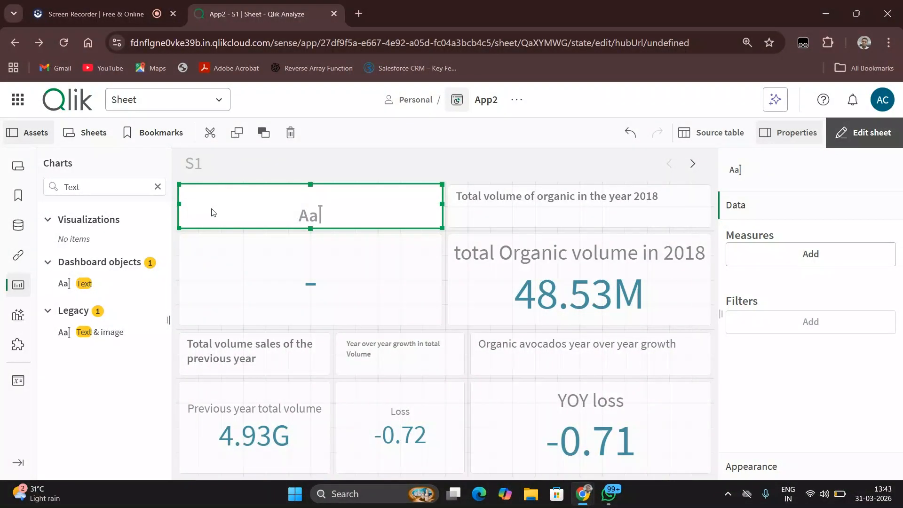
- Delete the blank text object above the first KPI and place a new Text object in the same space
left_click(212, 213)
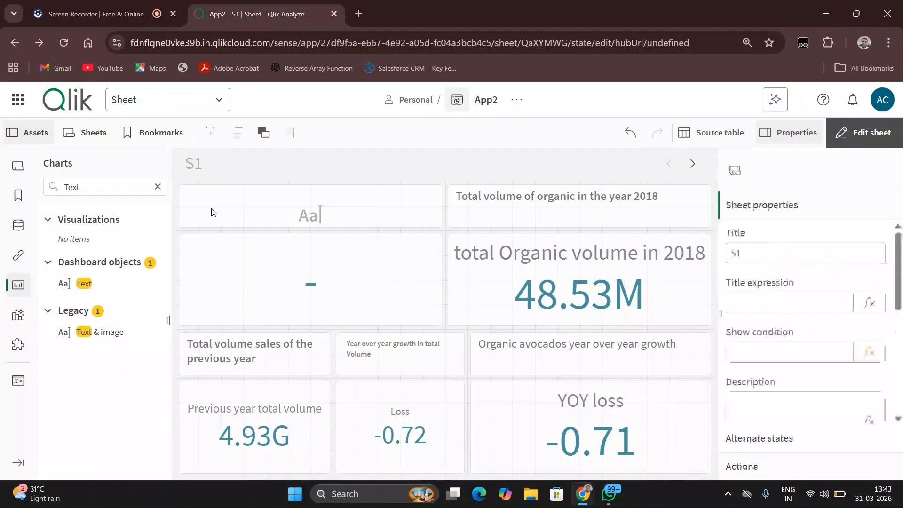
key("Delete")
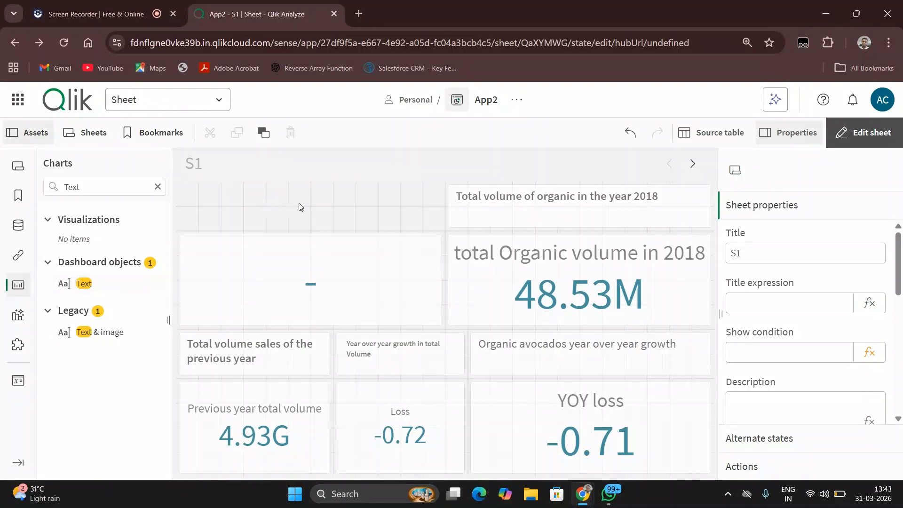
left_click_drag(301, 208, 292, 210)
- Enter "Total Volume excluding region filter" as the heading in the text object above the first KPI
double_click(318, 204)
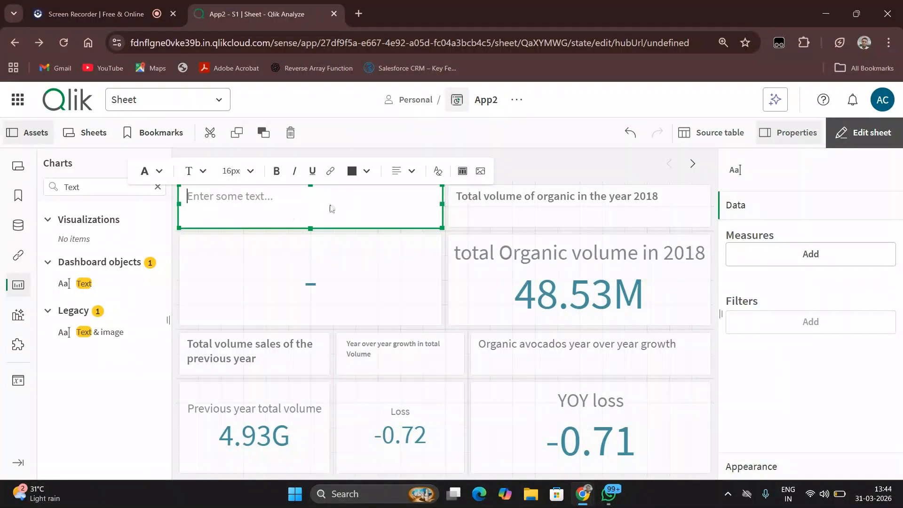
type("Total ")
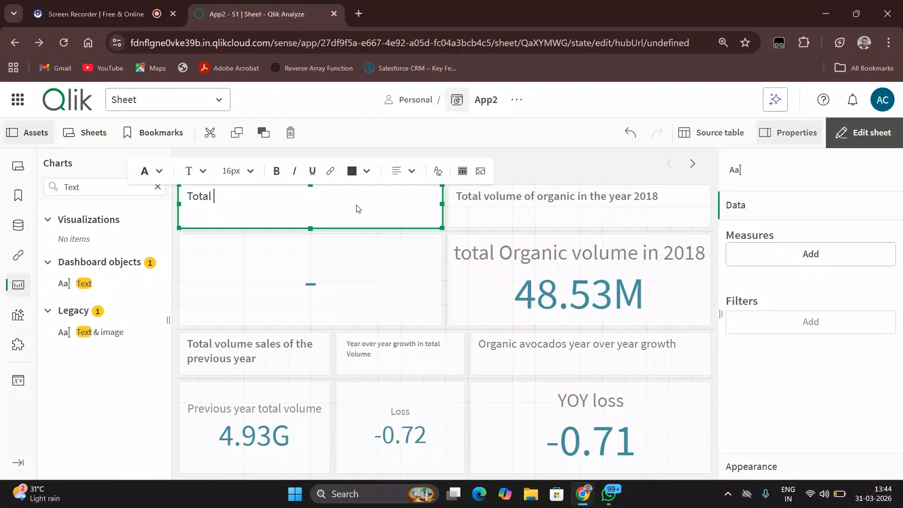
type("Volume excludin")
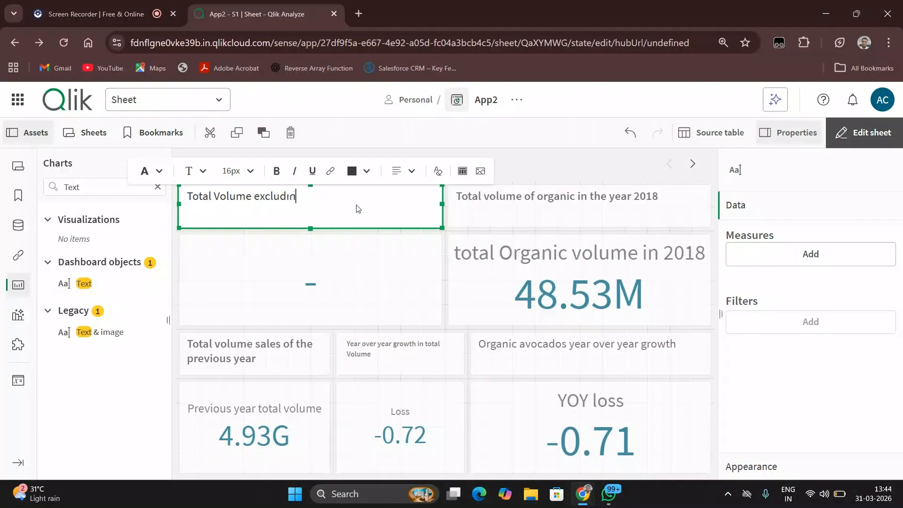
type("g region ff")
type("lter")
- Set the blank first KPI's measure expression to sum({<region=>}[Total Volume]) and apply it
left_click(307, 274)
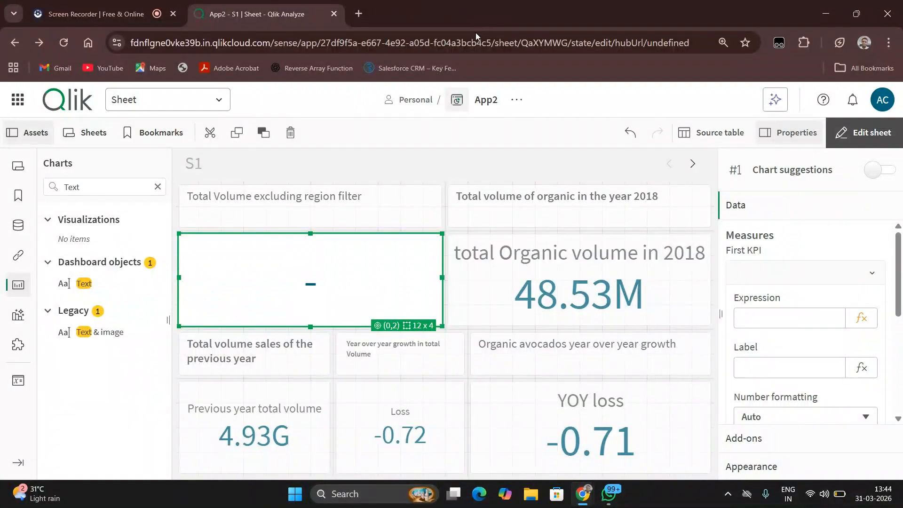
left_click(861, 318)
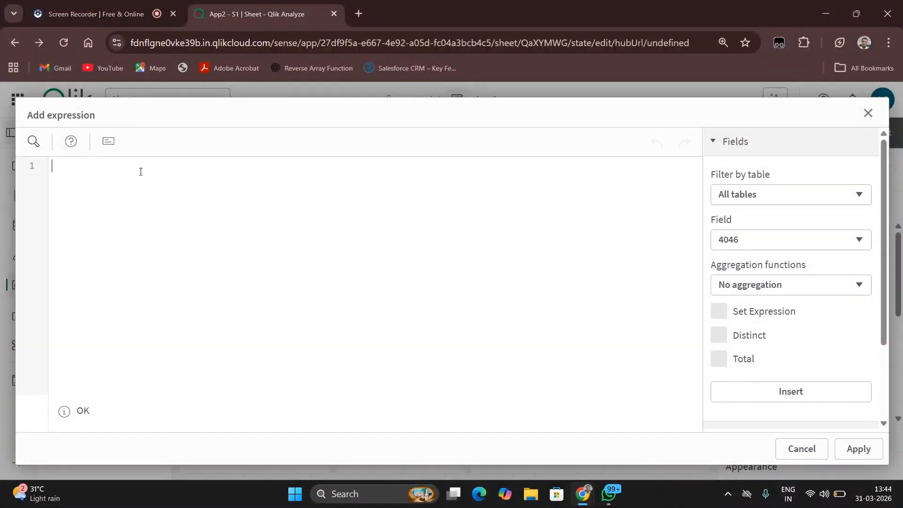
type("sum([]")
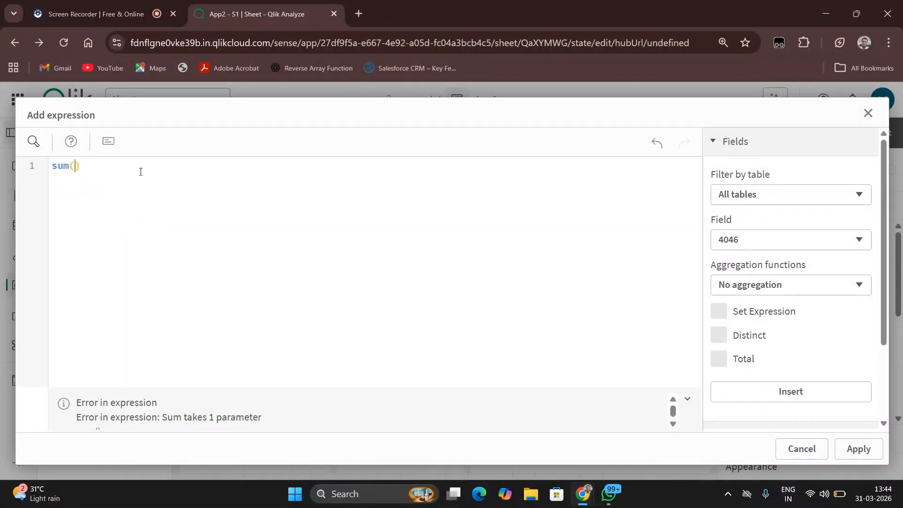
type("Total ")
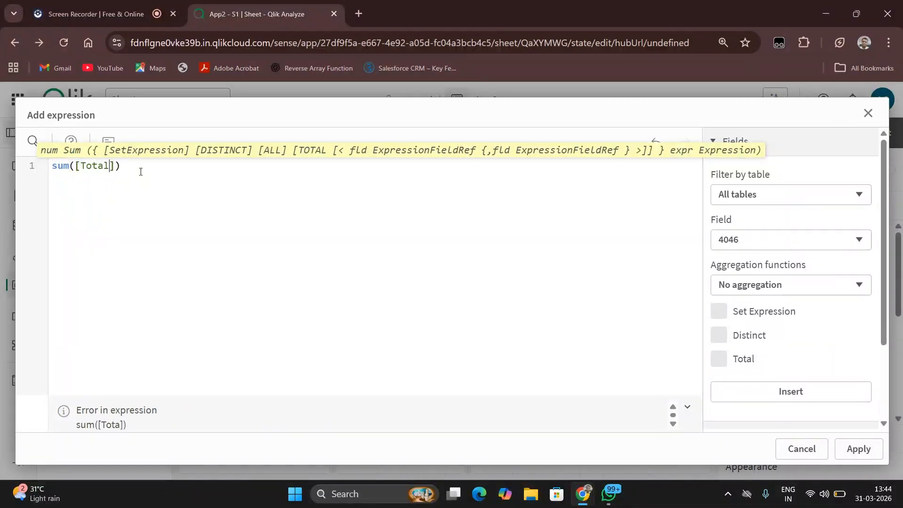
type("Volume")
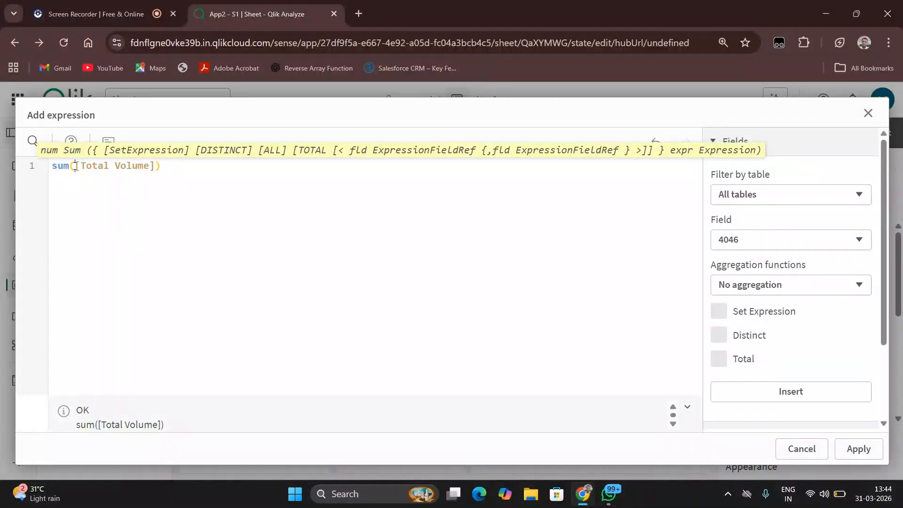
type("{<>}")
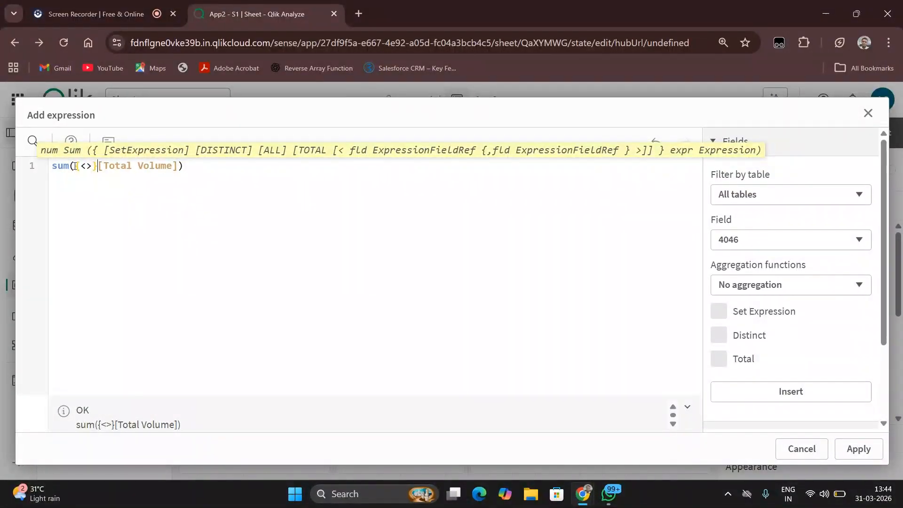
type("regio")
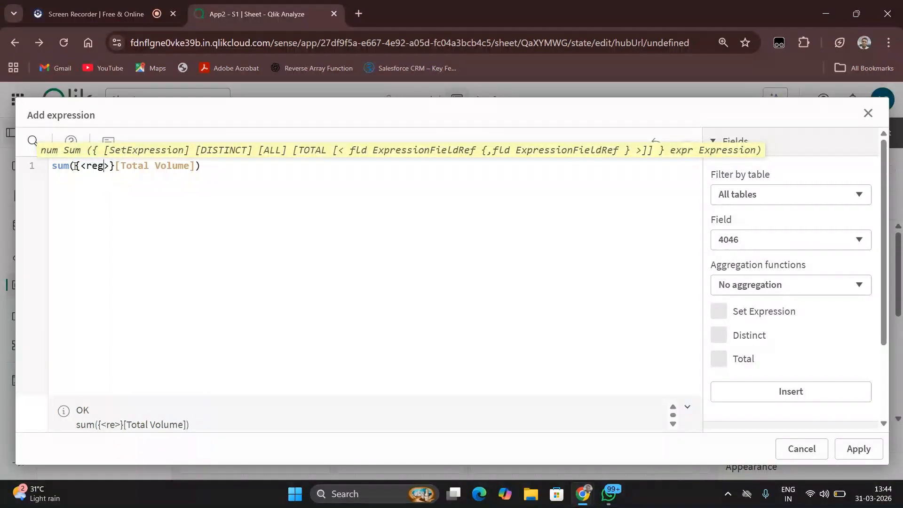
type("n=")
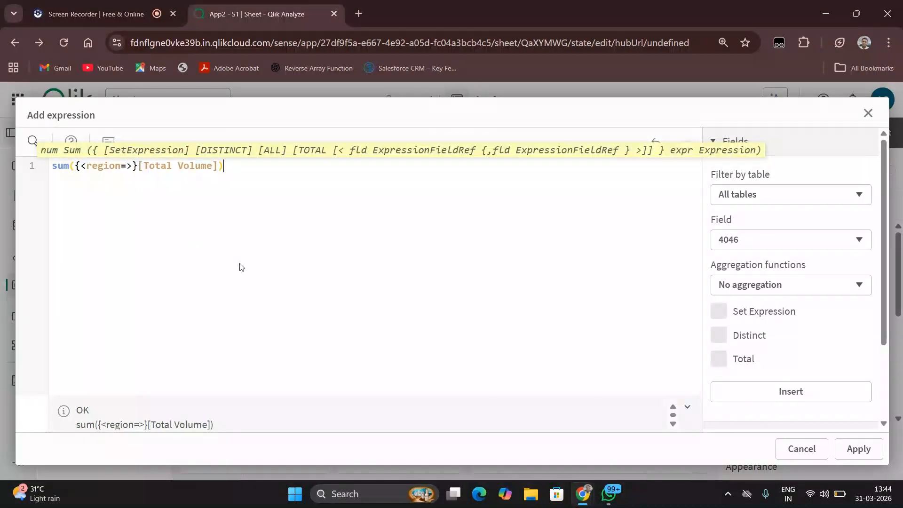
left_click(241, 267)
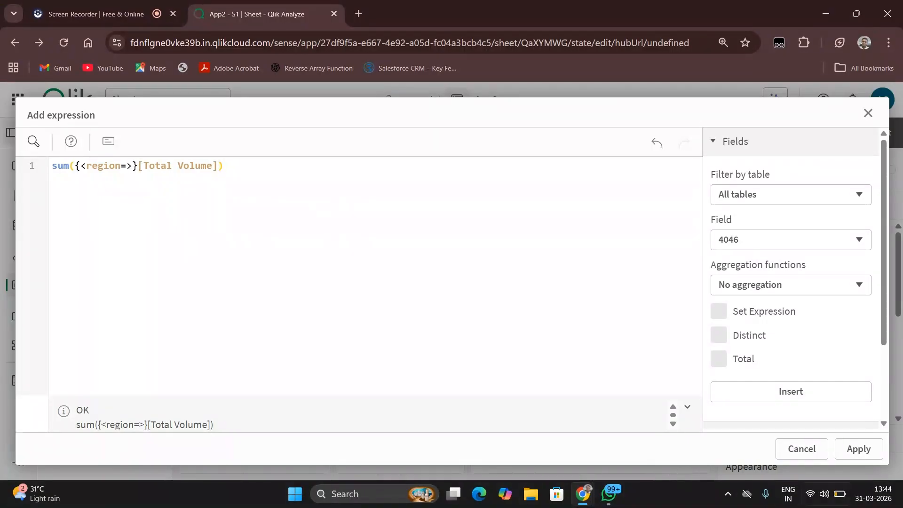
left_click(855, 453)
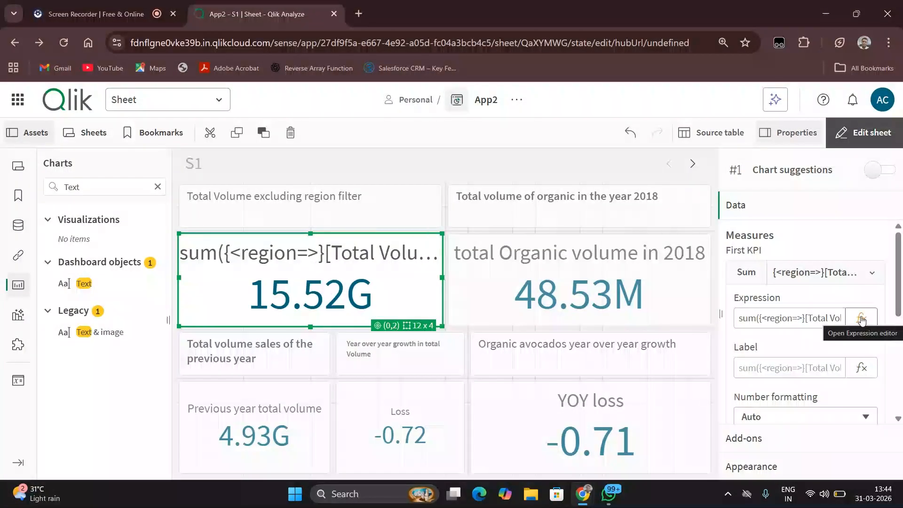
- Label the first KPI's measure "Total Volume"
left_click(862, 370)
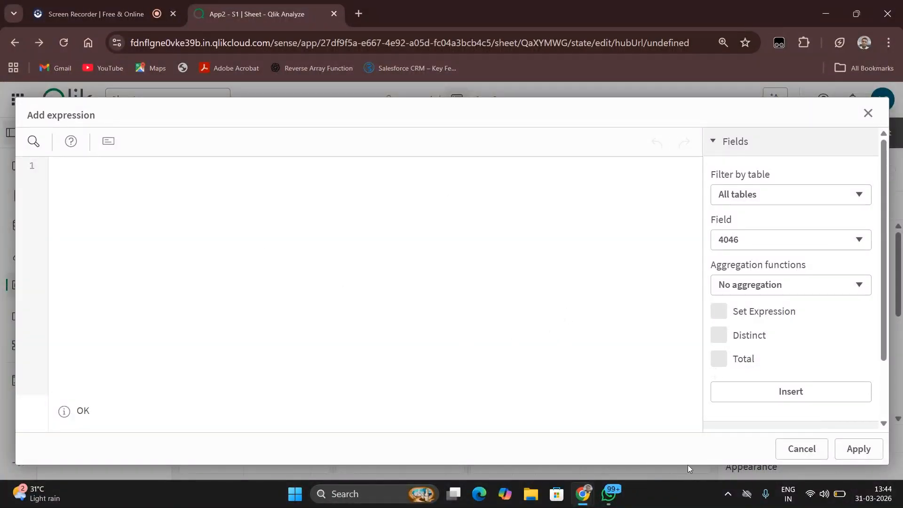
left_click(802, 453)
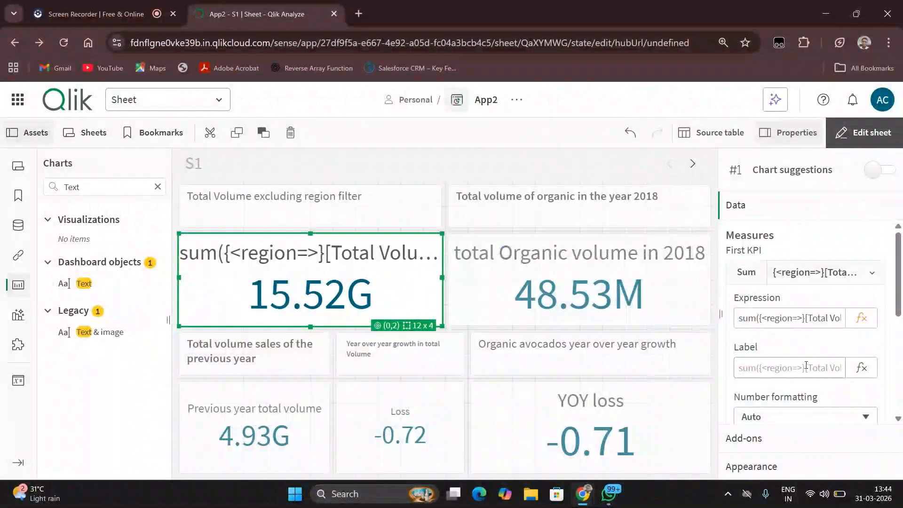
left_click(806, 367)
type("T")
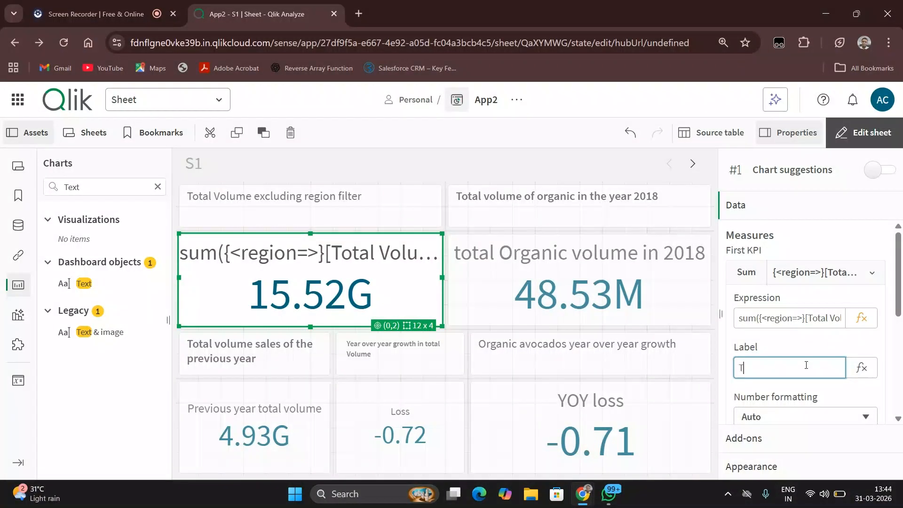
type("otal Vpol")
type("olume")
left_click(828, 347)
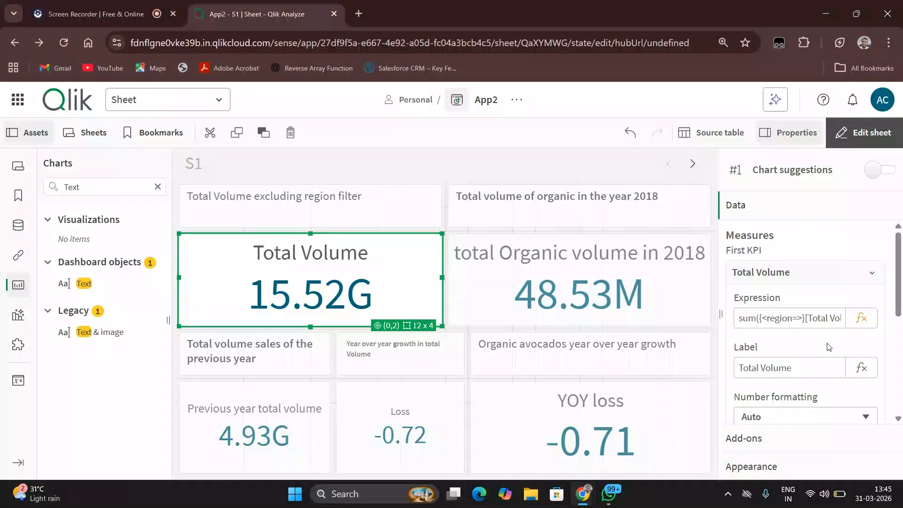
left_click(90, 14)
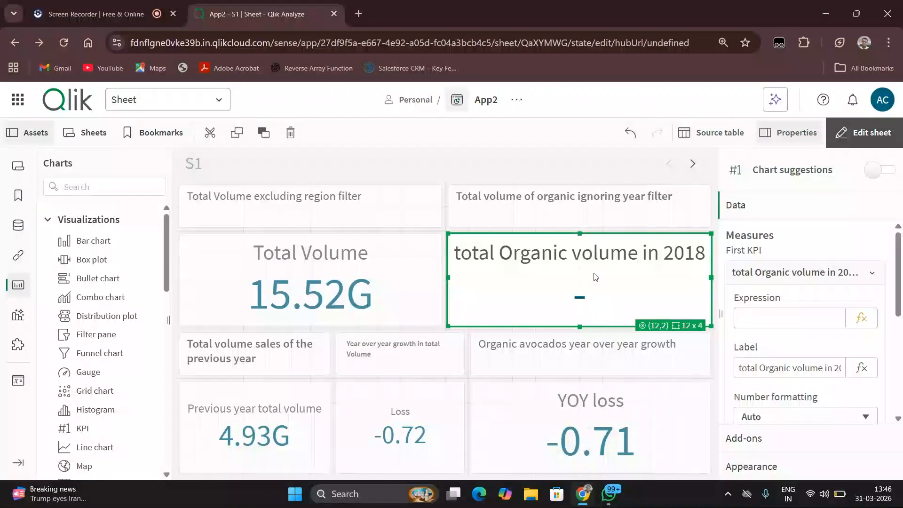
- Enter sum([Total Volume]) as the measure expression of the "total Organic volume in 2018" KPI
left_click(861, 324)
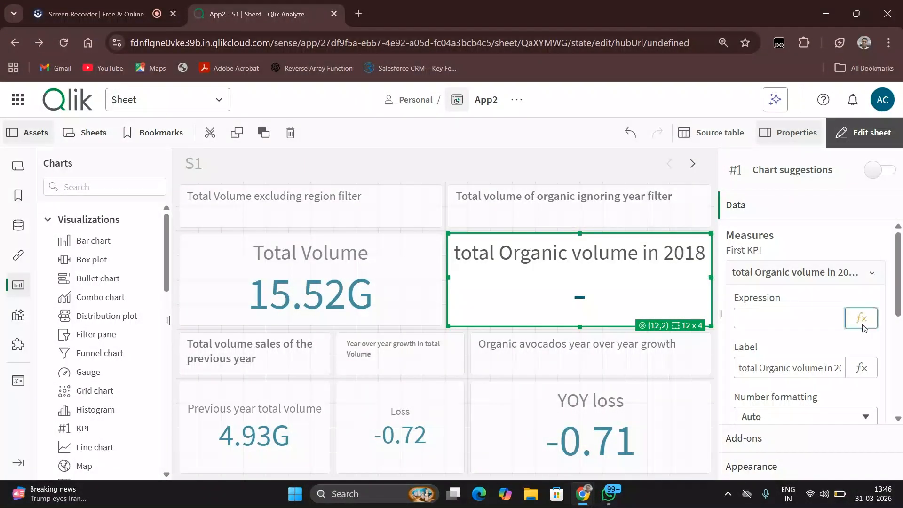
type("sum([")
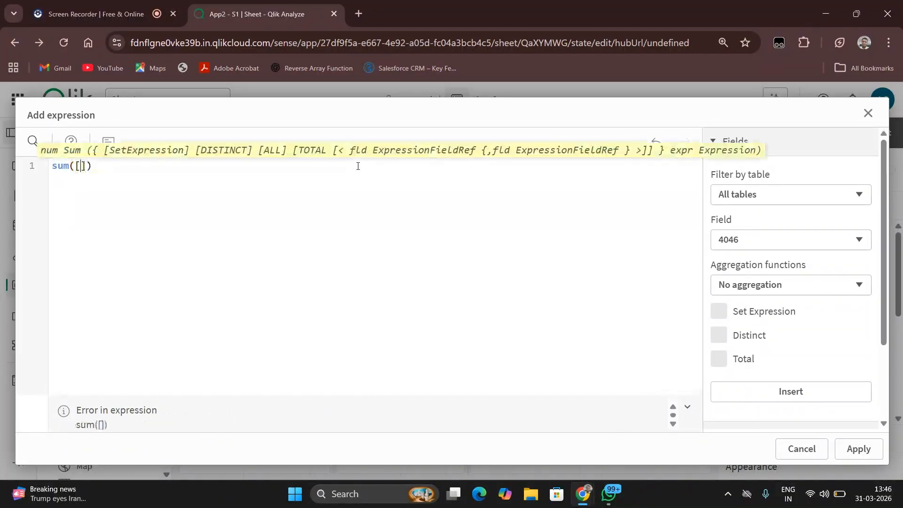
type("Total Volume")
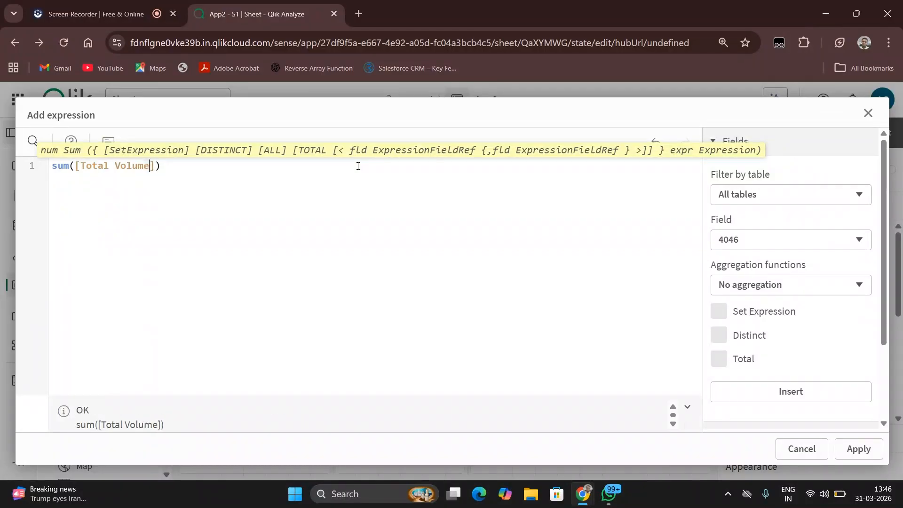
- Insert the set modifier {<year=>} before [Total Volume] in the expression and apply it
key("Left")
key("Left")
key("Left")
key("Left")
key("Left")
key("Left")
key("Left")
key("Left")
key("Right")
type("{<>}")
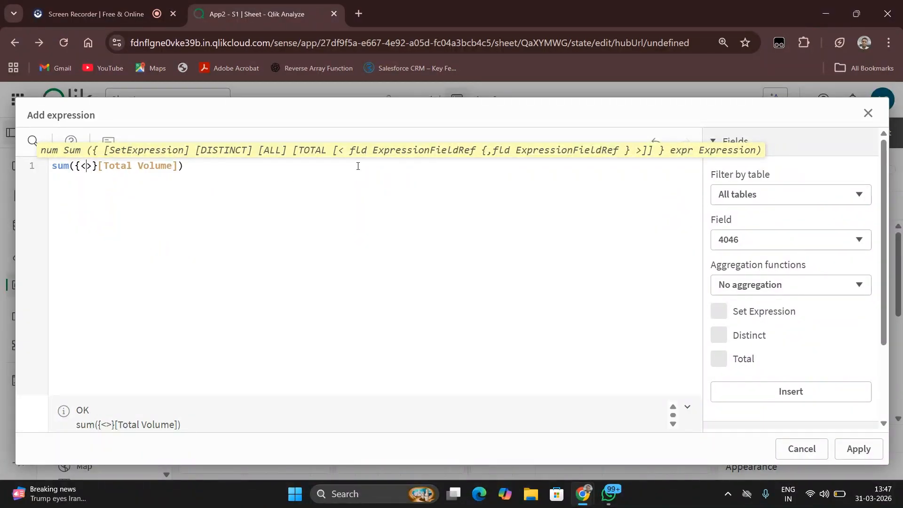
key("Left")
key("Left")
type("year=")
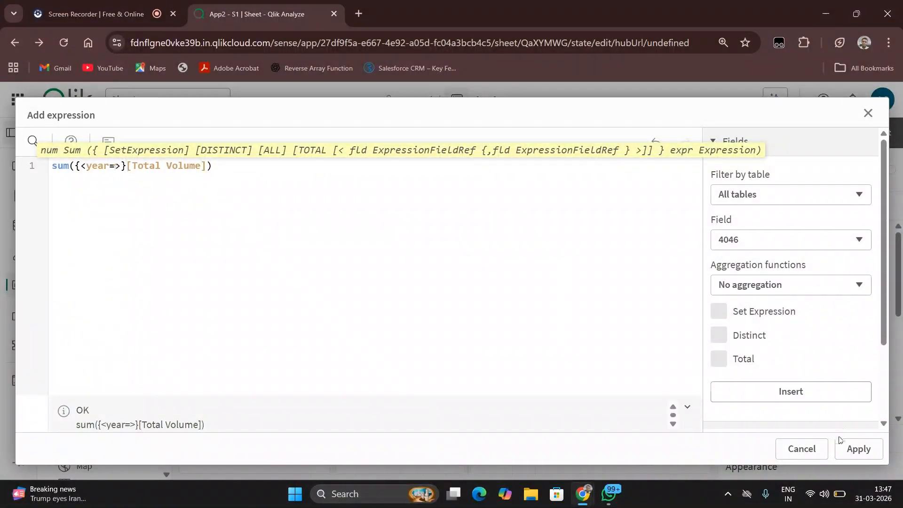
left_click(840, 449)
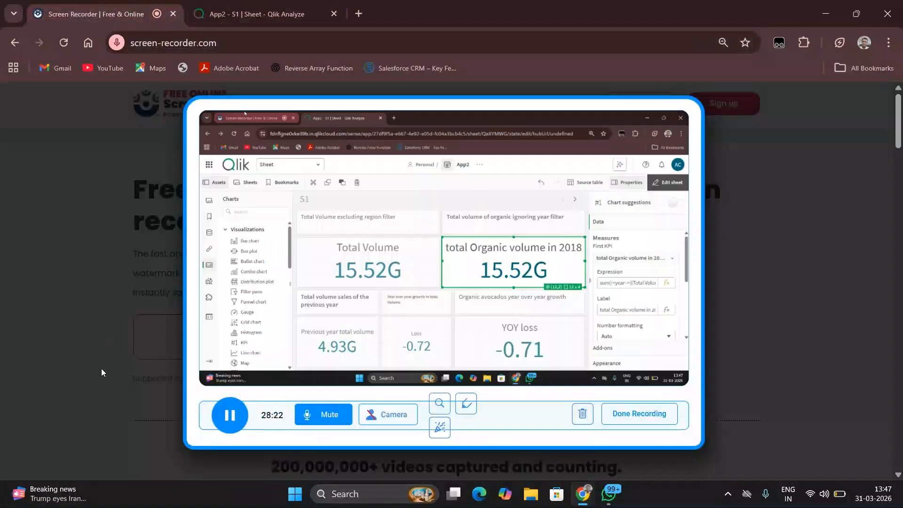
- Return to the Qlik sheet and reload its page
left_click(263, 14)
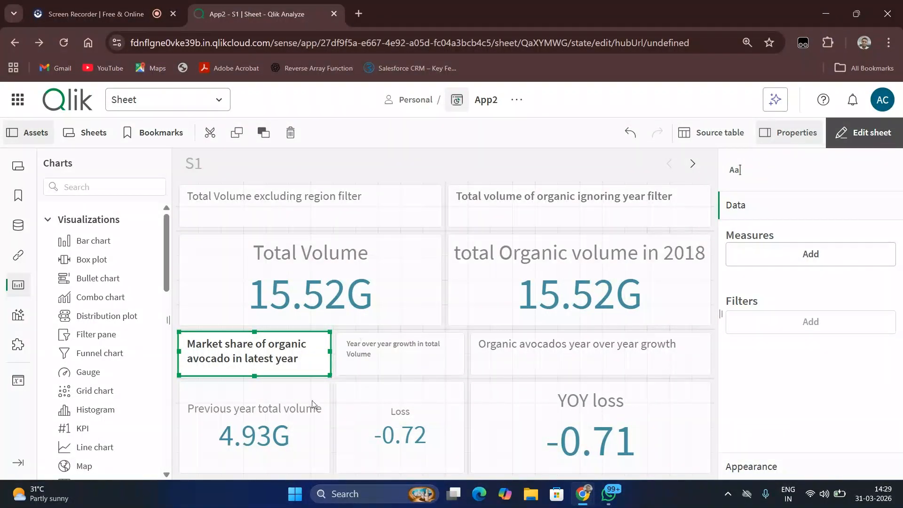
key("ctrl+r")
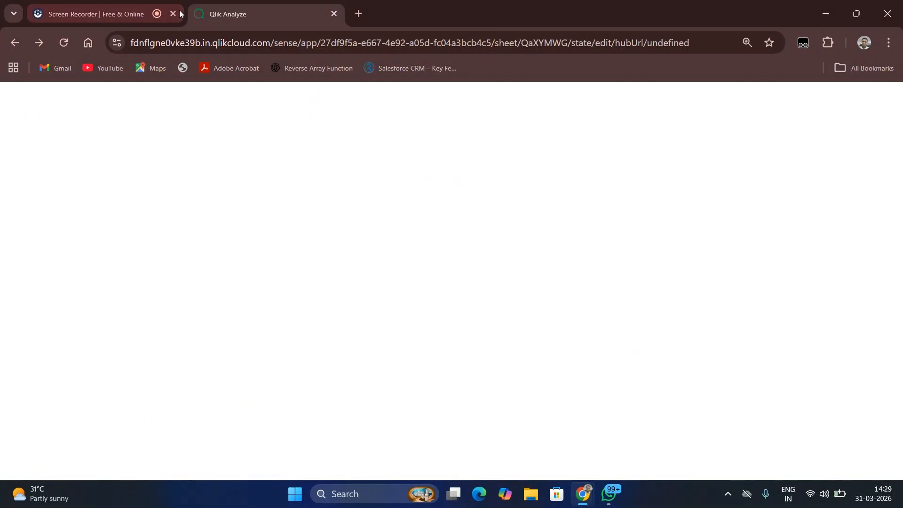
left_click(140, 4)
left_click(229, 414)
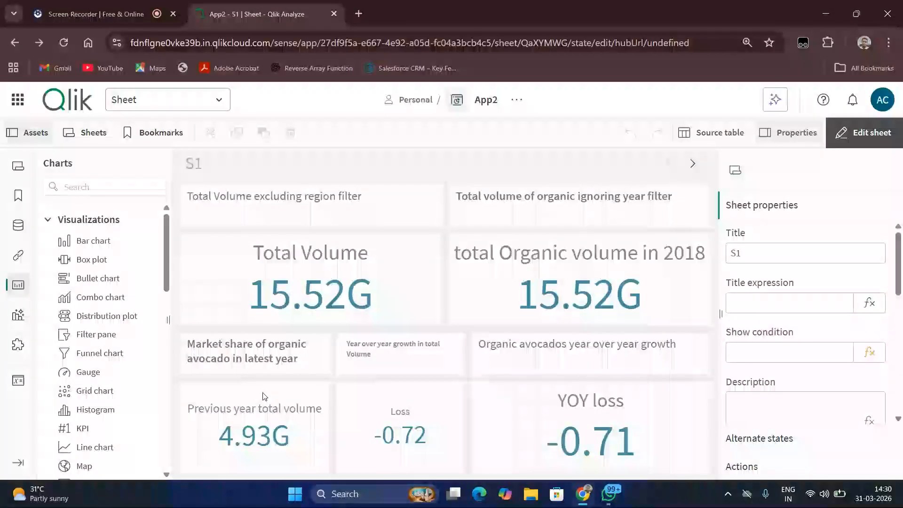
- Clear the measure expression of the "Previous year total volume" KPI
left_click(281, 385)
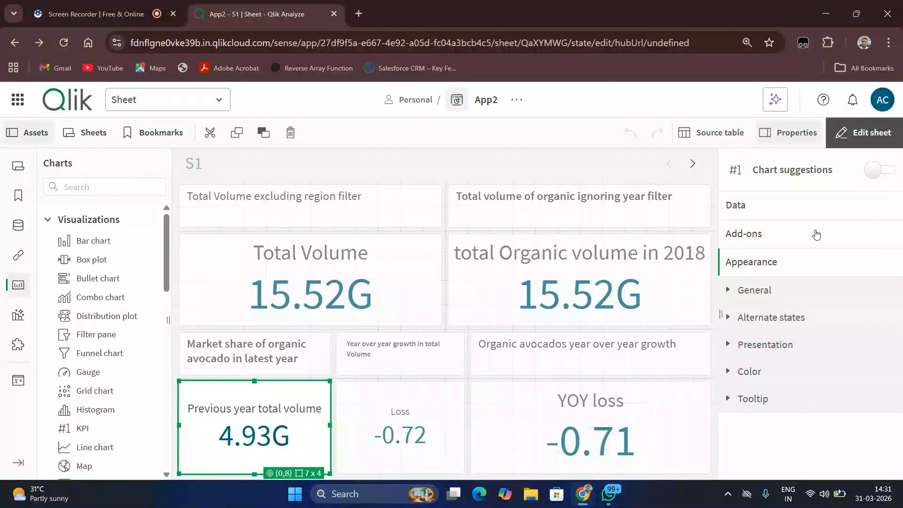
left_click(757, 207)
left_click(818, 272)
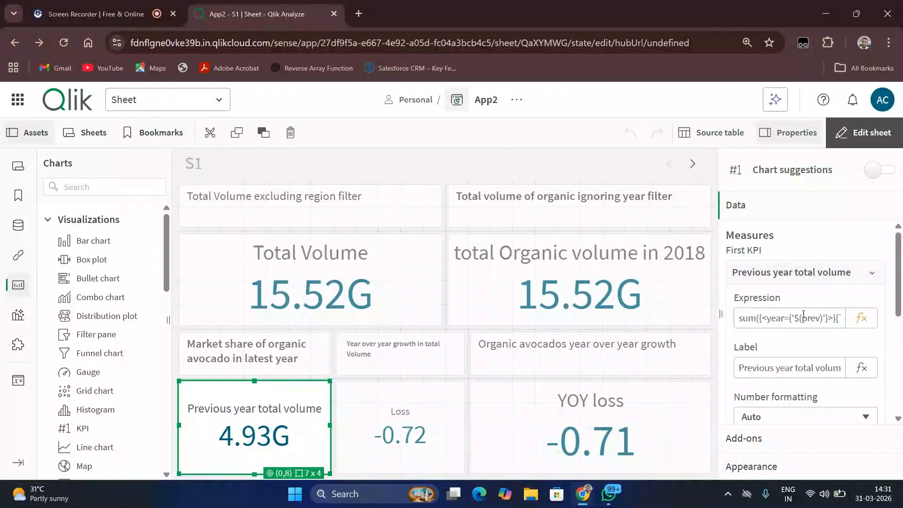
left_click(862, 319)
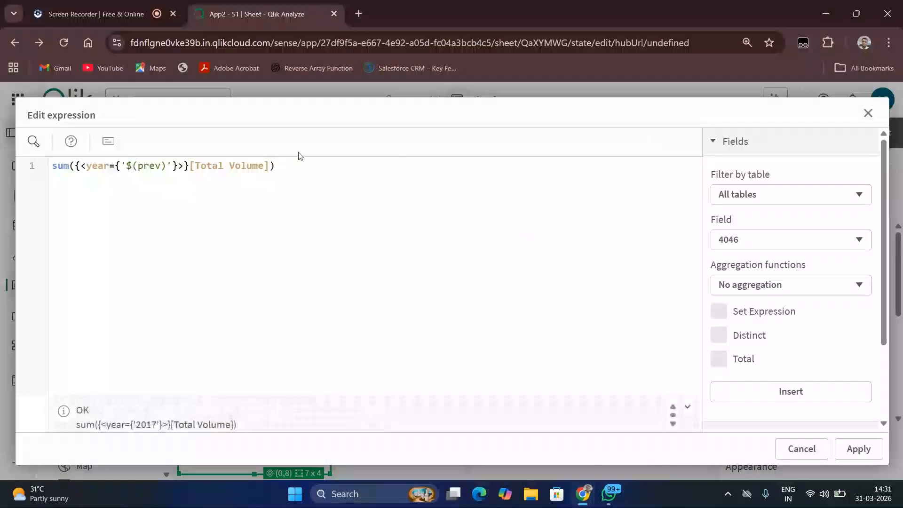
left_click_drag(278, 165, 1, 166)
key("BackSpace")
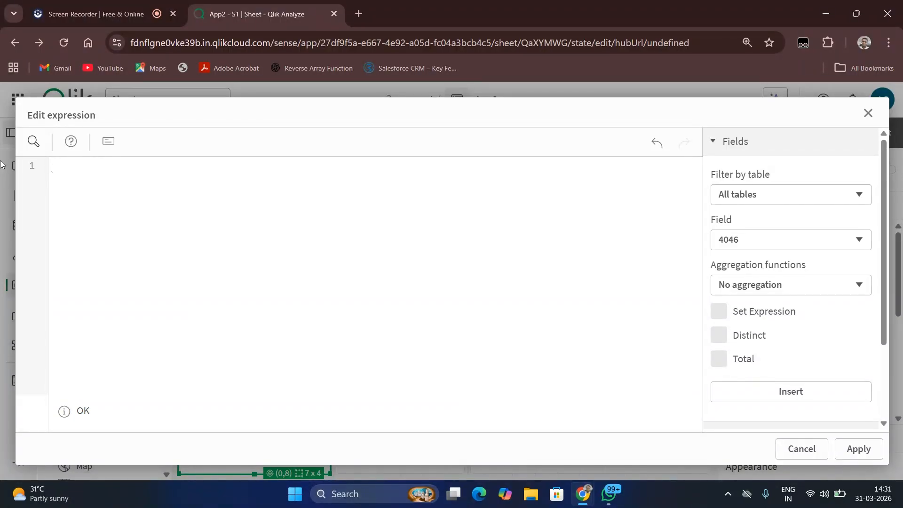
- Enter sum([Total Volume]) as the measure expression of the KPI under "Market share of organic avocado in latest year"
type("sum")
type("([T")
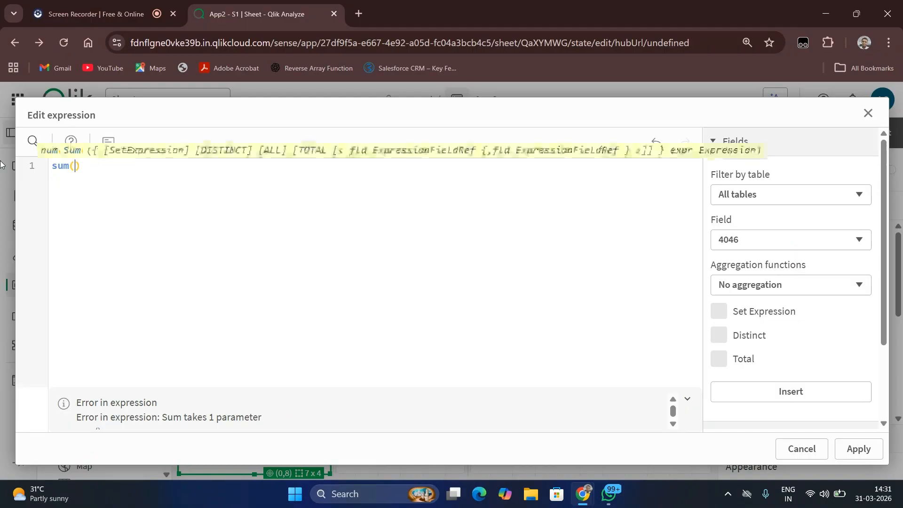
type("otal 8")
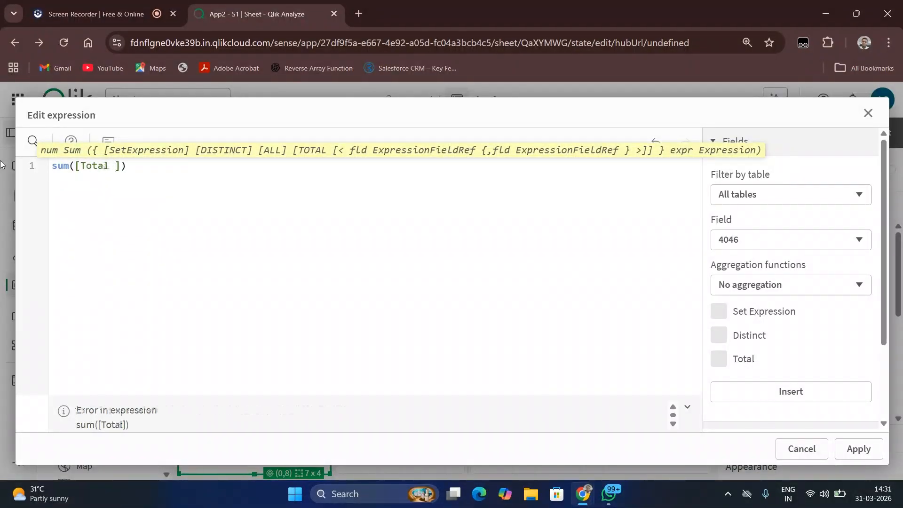
key("BackSpace")
type("Volume")
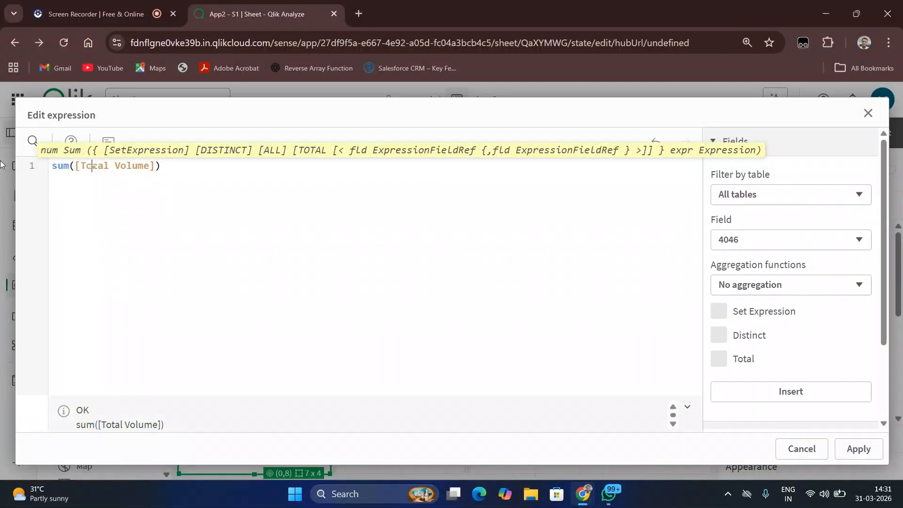
- Insert the set modifier {<type={'organic'}>} before [Total Volume] in the sum expression
key("Left")
key("Left")
key("Left")
type("{<>}")
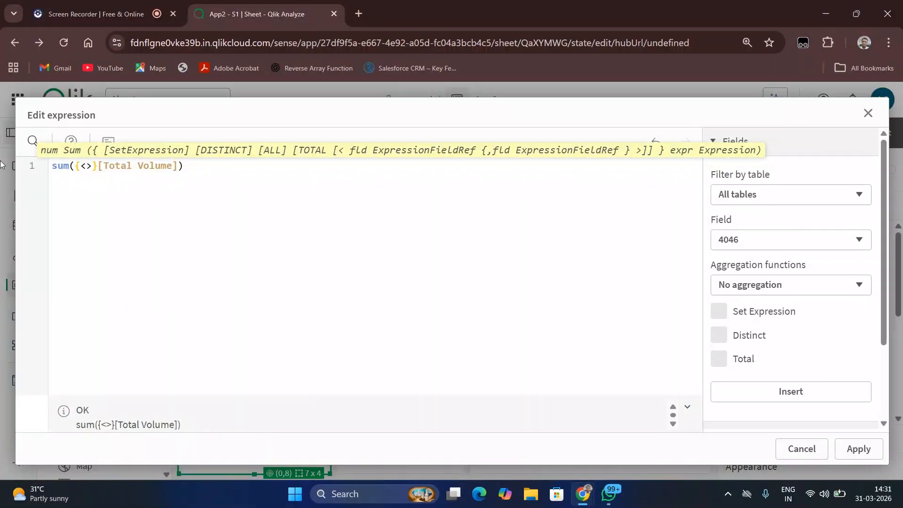
key("Left")
key("Left")
type("type=")
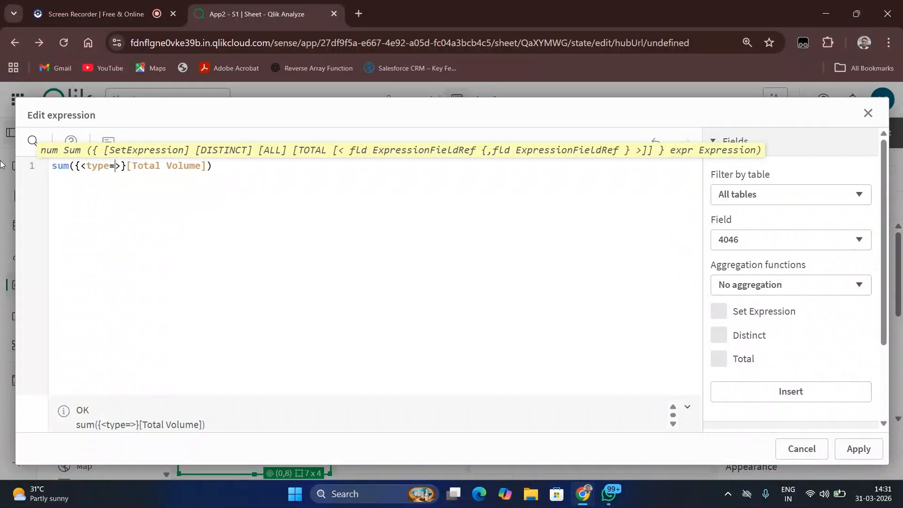
type("{'or'}")
key("Left")
type("''")
key("Left")
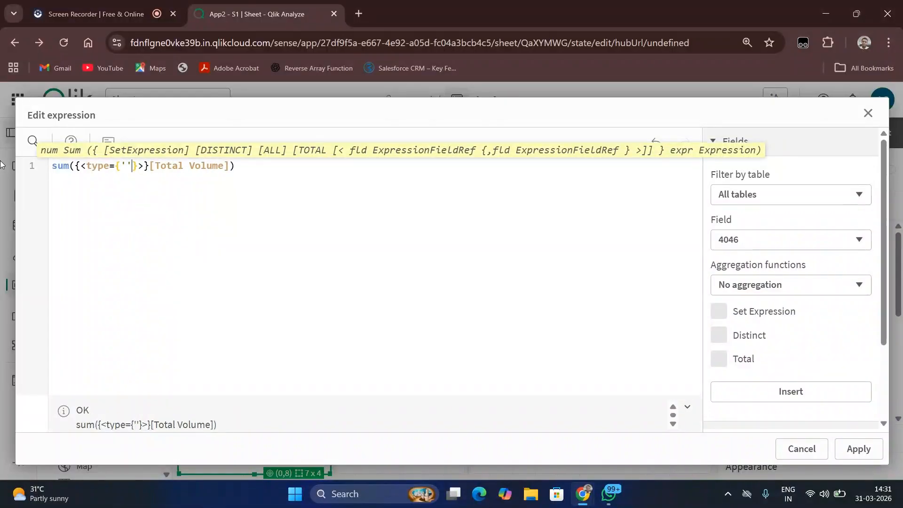
type("organic")
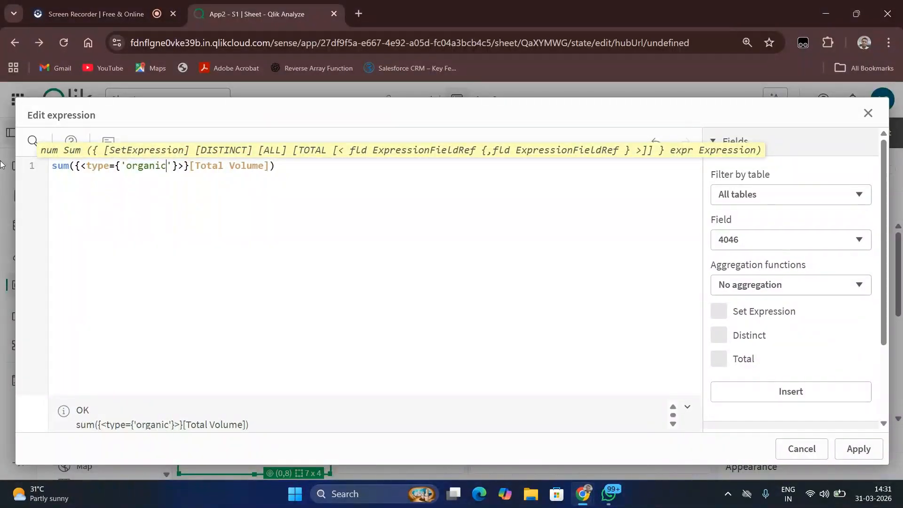
- Add the condition year={'$(var)'} after the organic type condition in the set modifier
key("Right")
key("Right")
type(",ye")
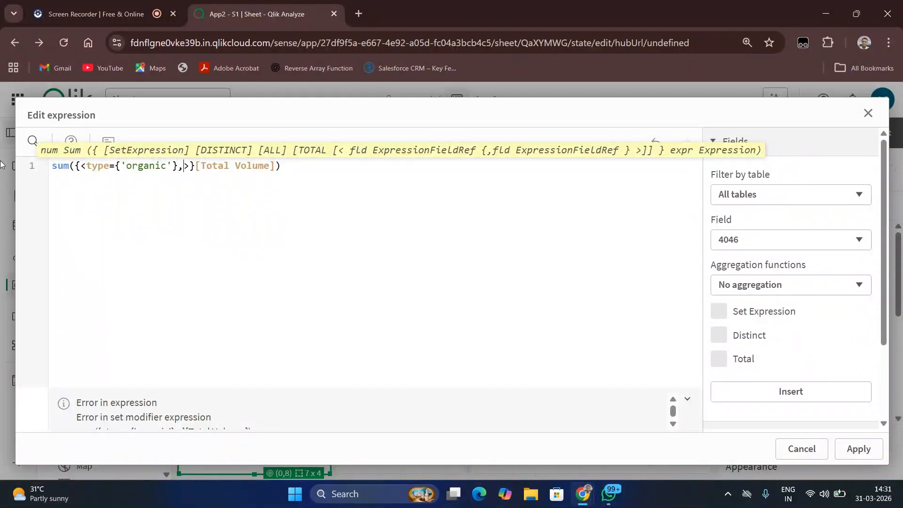
type("ar=")
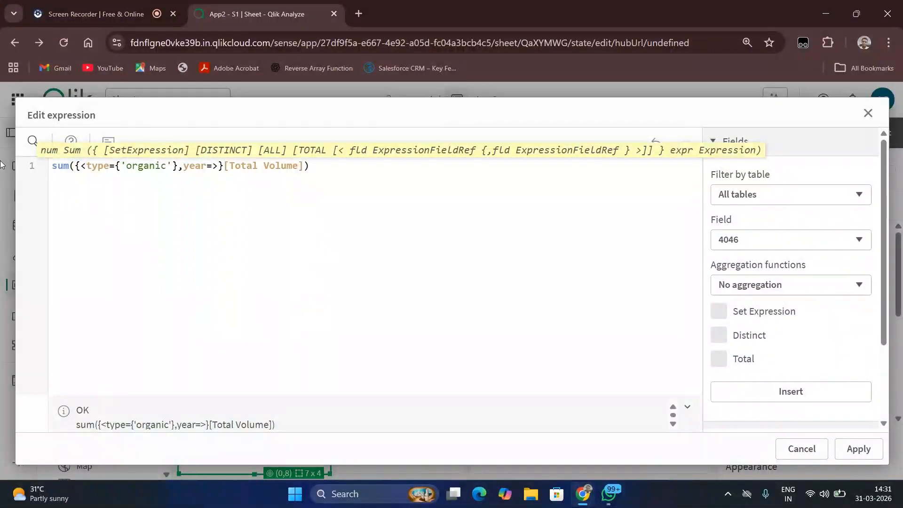
key("BackSpace")
type("{")
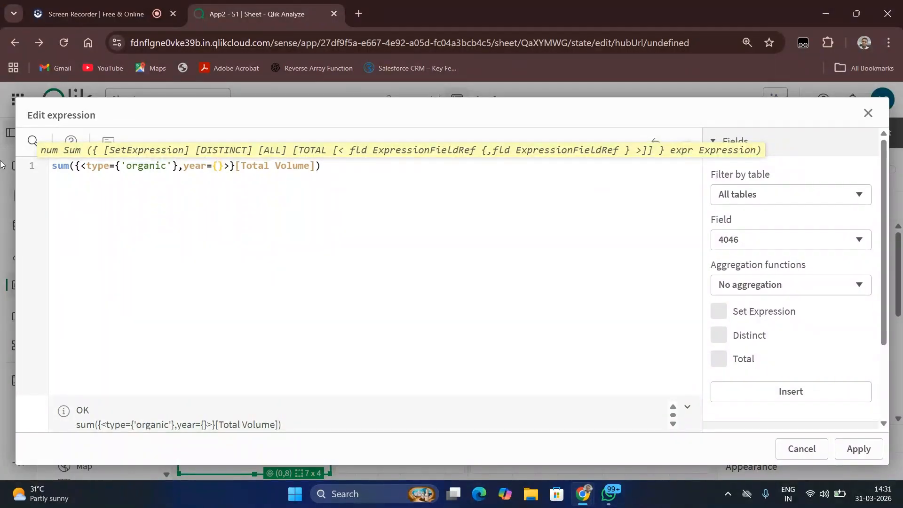
type("'$(")
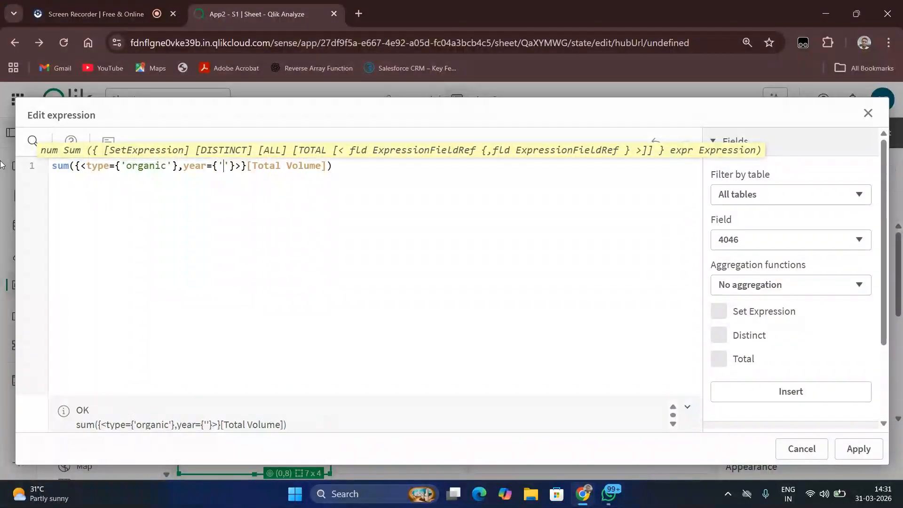
type(")")
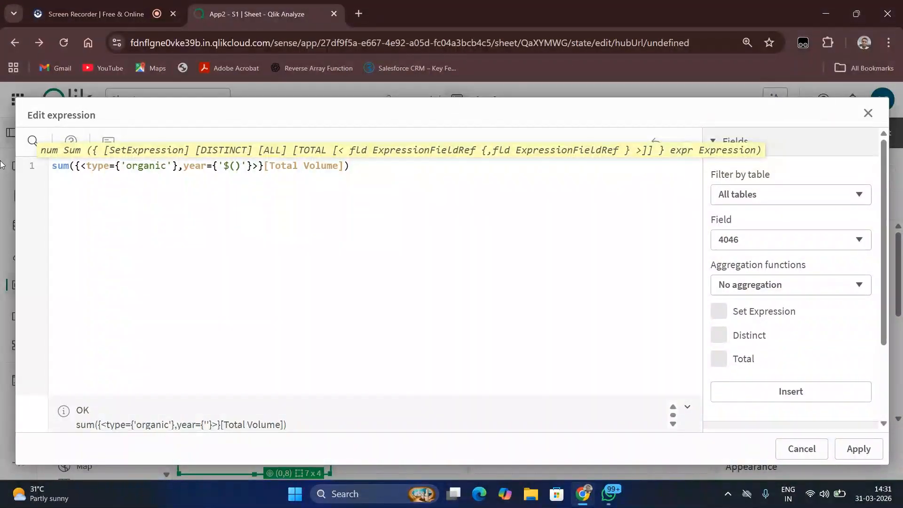
key("Right")
key("Right")
type("var")
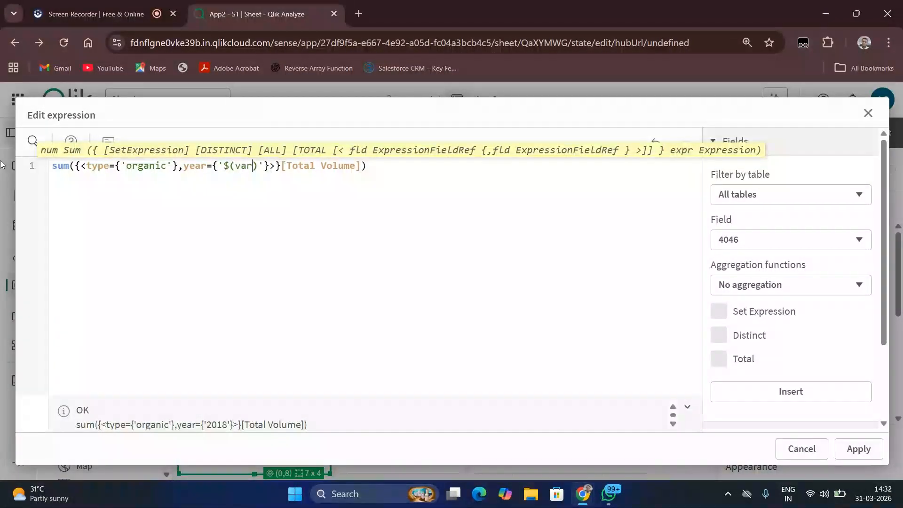
- Divide the organic sum by a second aggregation, sum([Total Volume])
type("/")
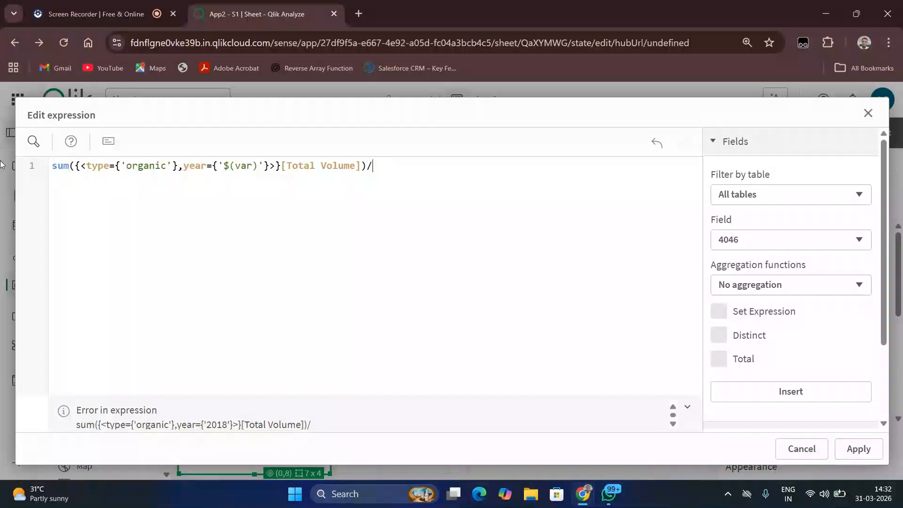
type("sum()")
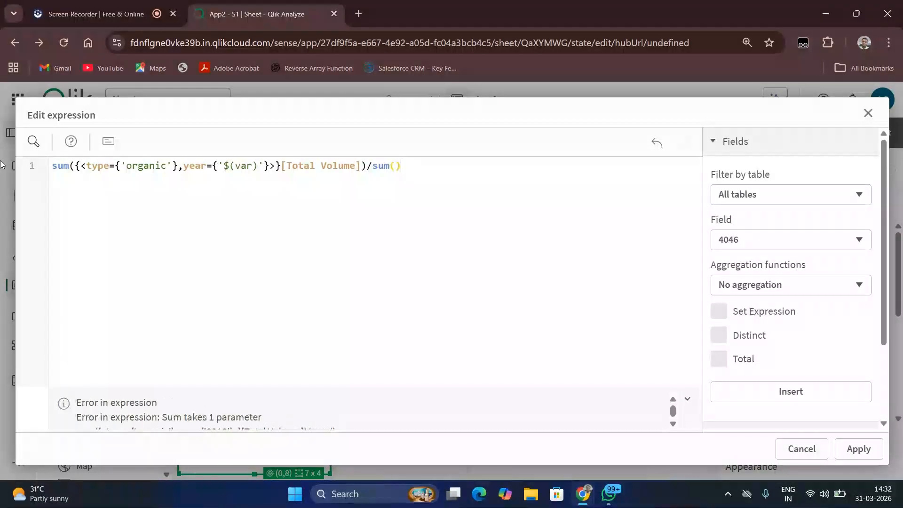
type("[To")
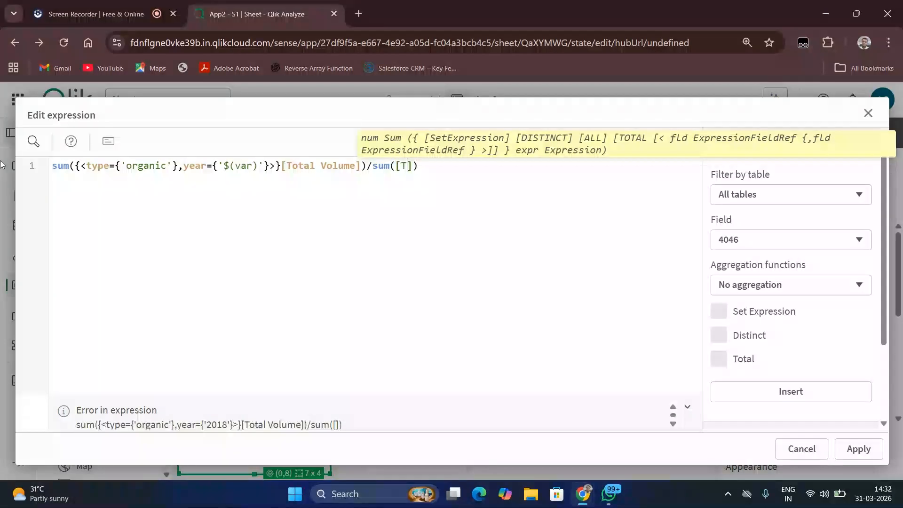
type("tal V")
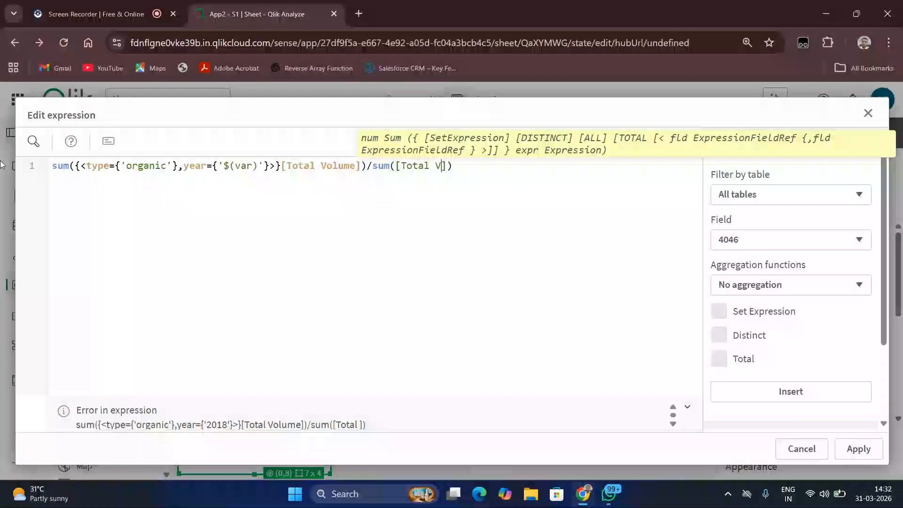
type("olume")
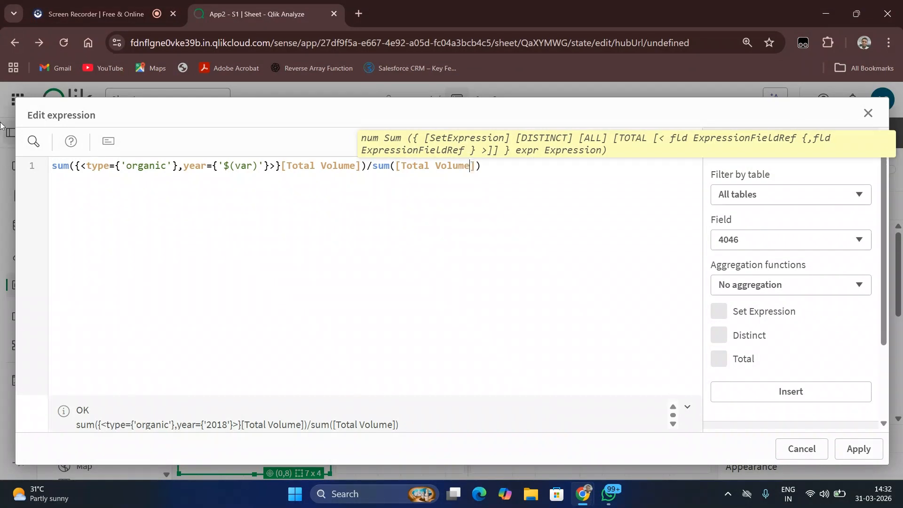
- Insert the set modifier {<year={'$(var)'}>} before [Total Volume] in the denominator sum and apply the expression
left_click(395, 166)
type("{}")
key("BackSpace")
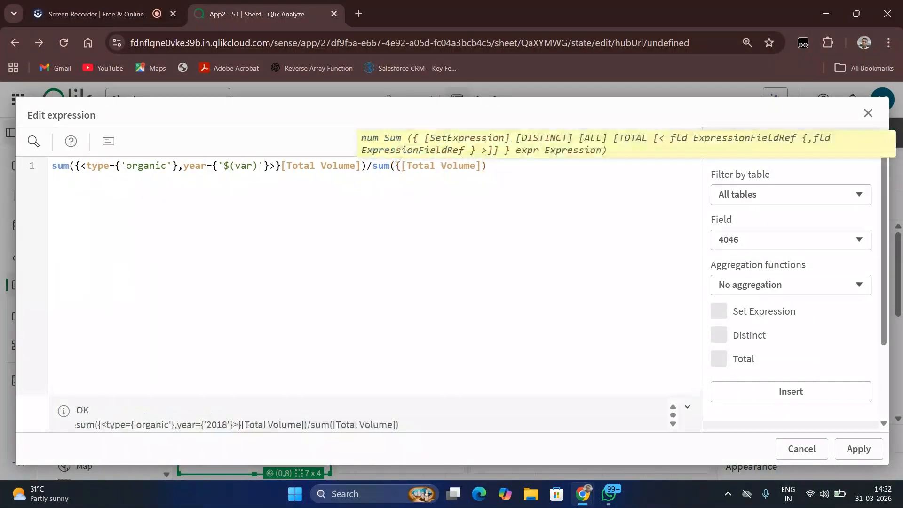
type("<>}")
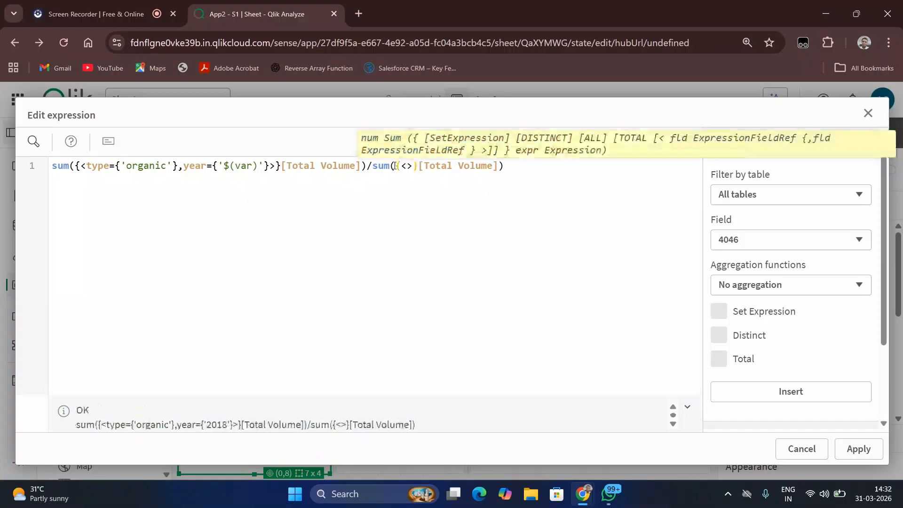
key("Left")
key("Left")
type("year")
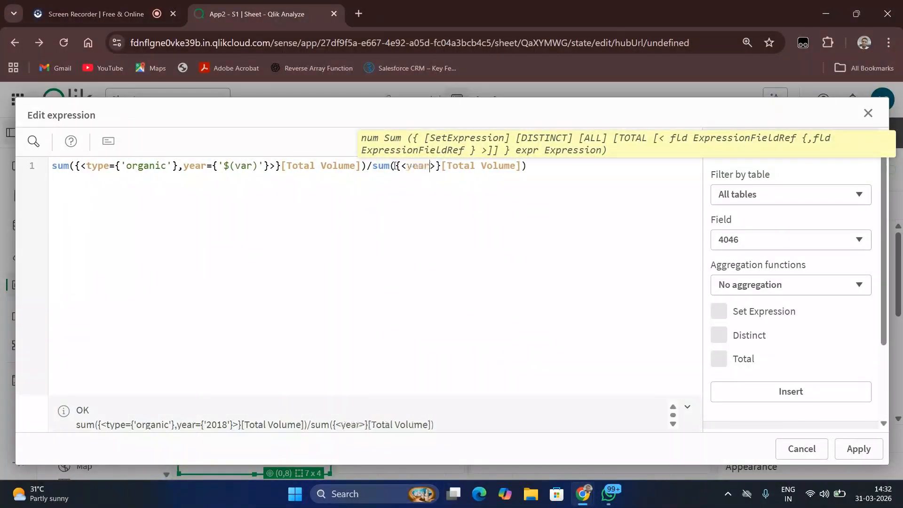
type("={}")
key("Left")
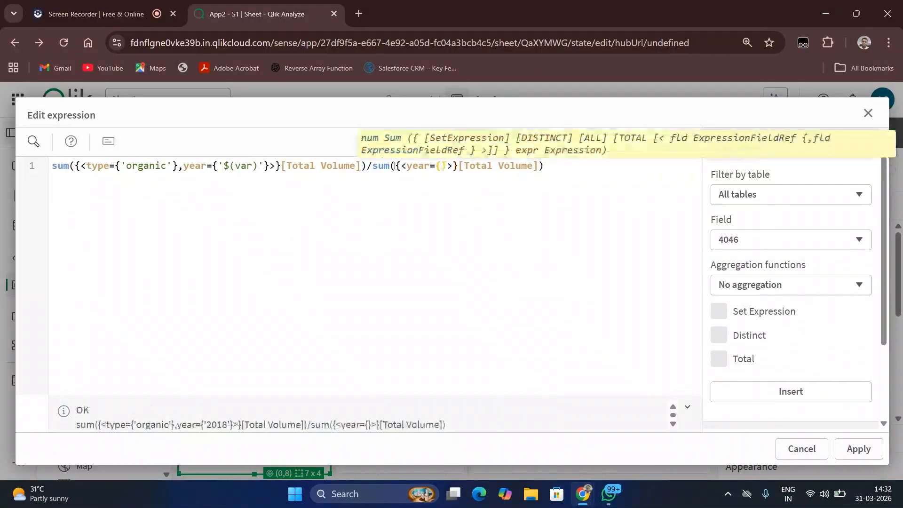
type("''")
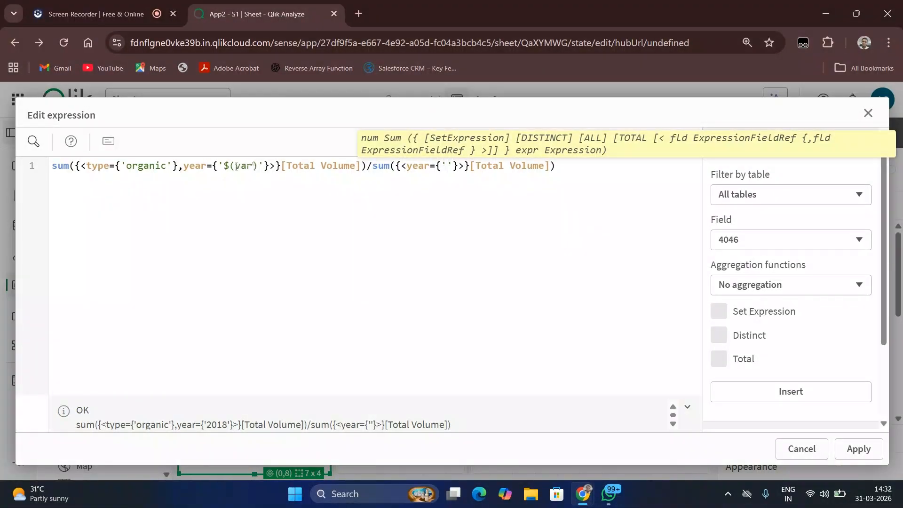
left_click(448, 168)
type("$()")
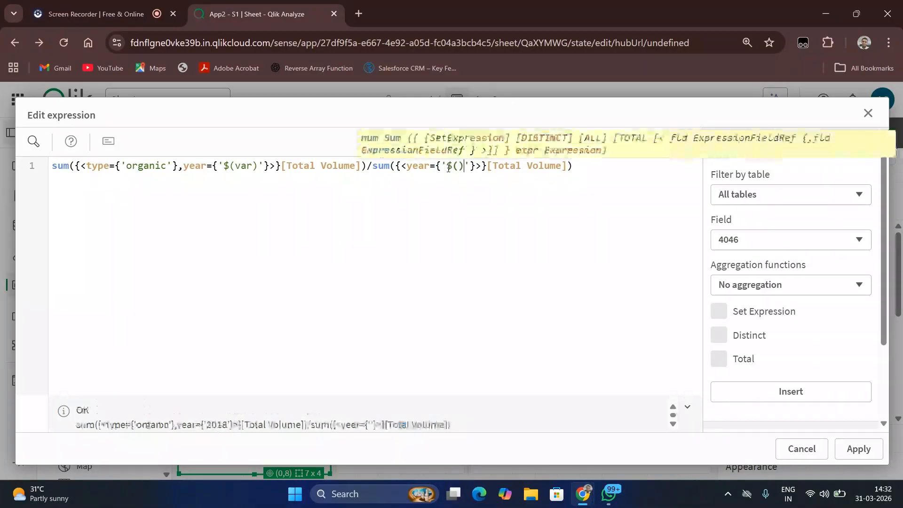
type("var")
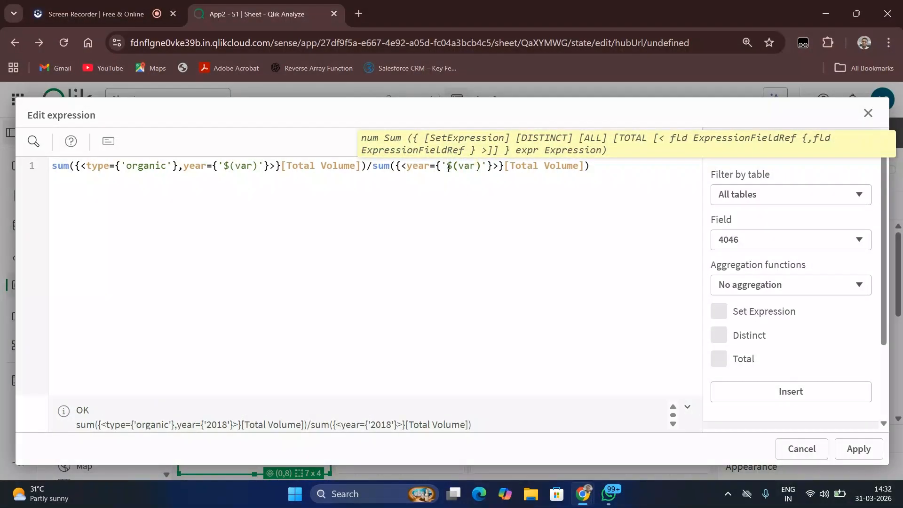
left_click(636, 178)
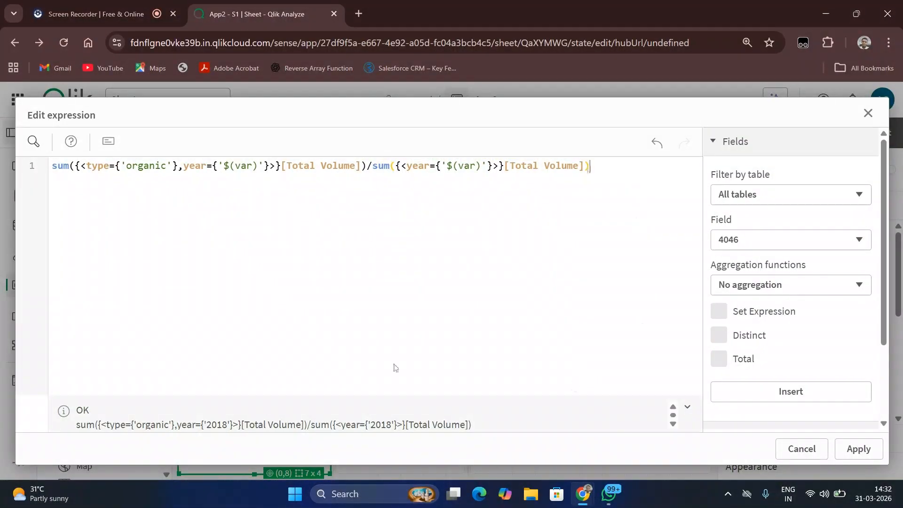
left_click(857, 449)
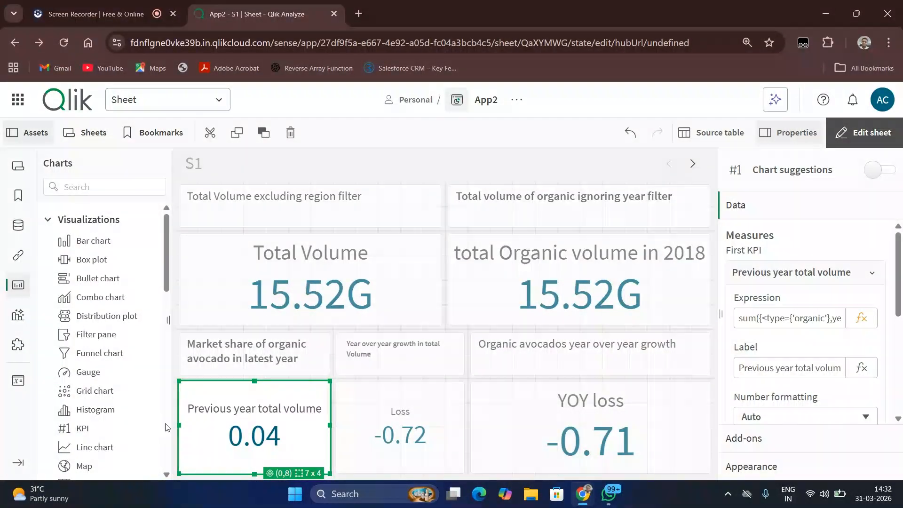
- Replace the label of the "Previous year total volume" KPI with the expression ='Latest year organic share' and apply it
left_click(259, 409)
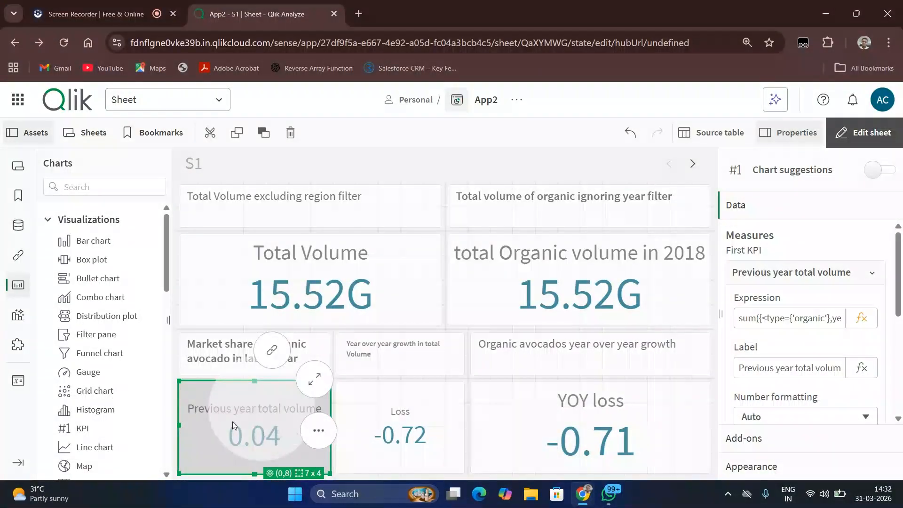
left_click(743, 382)
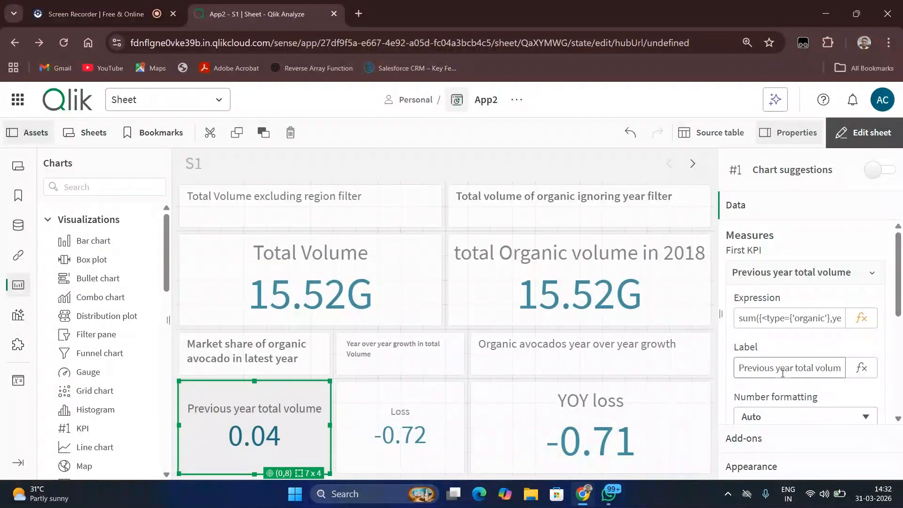
left_click(862, 368)
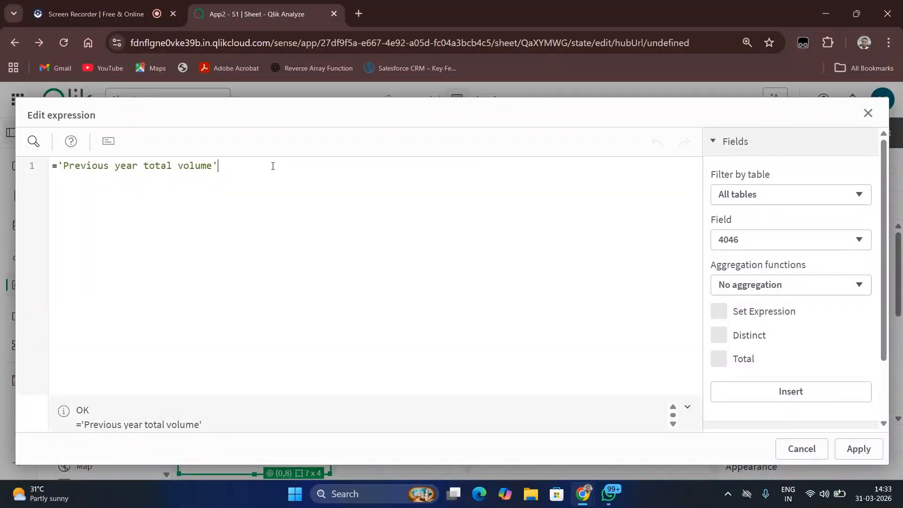
key("BackSpace")
key("BackSpace")
key("BackSpace")
key("BackSpace")
key("BackSpace")
key("BackSpace")
key("BackSpace")
key("BackSpace")
key("BackSpace")
key("BackSpace")
key("BackSpace")
key("BackSpace")
key("BackSpace")
key("BackSpace")
key("BackSpace")
key("BackSpace")
key("BackSpace")
key("BackSpace")
key("BackSpace")
key("BackSpace")
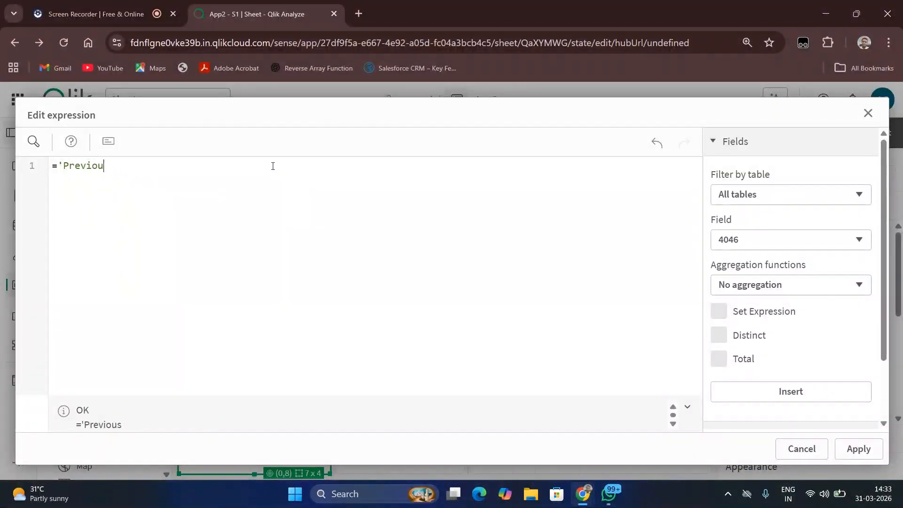
key("BackSpace")
type("L")
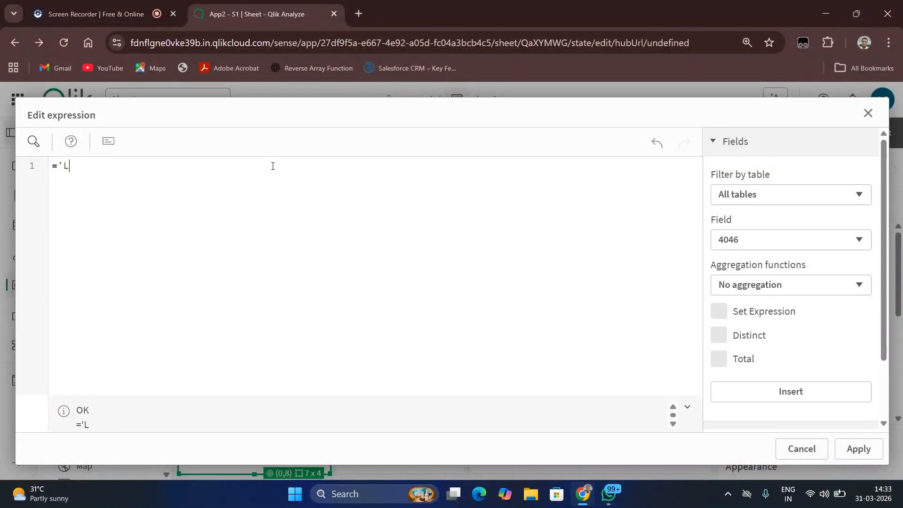
type("atest year")
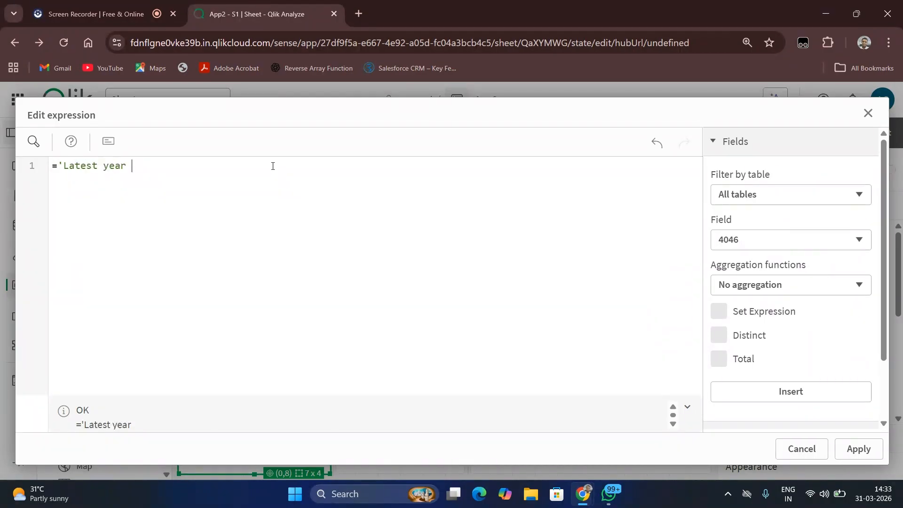
type(" organix ")
type("share")
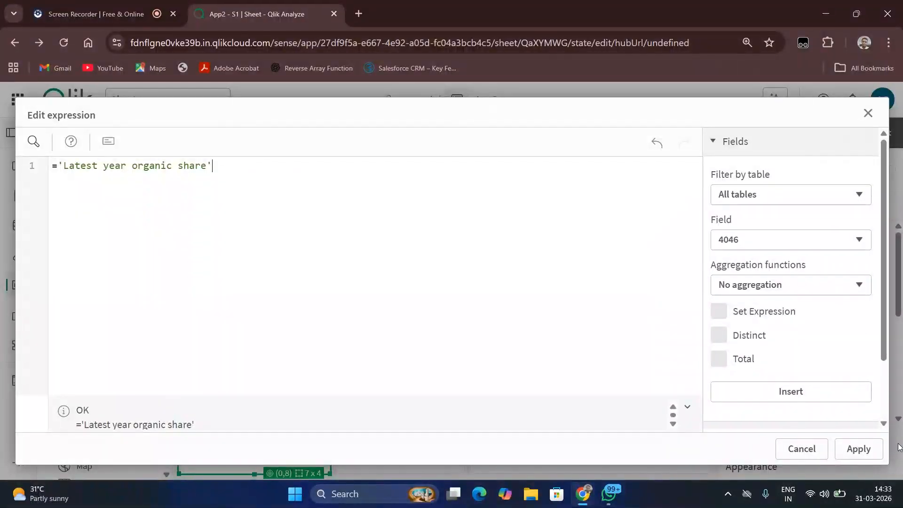
left_click(858, 448)
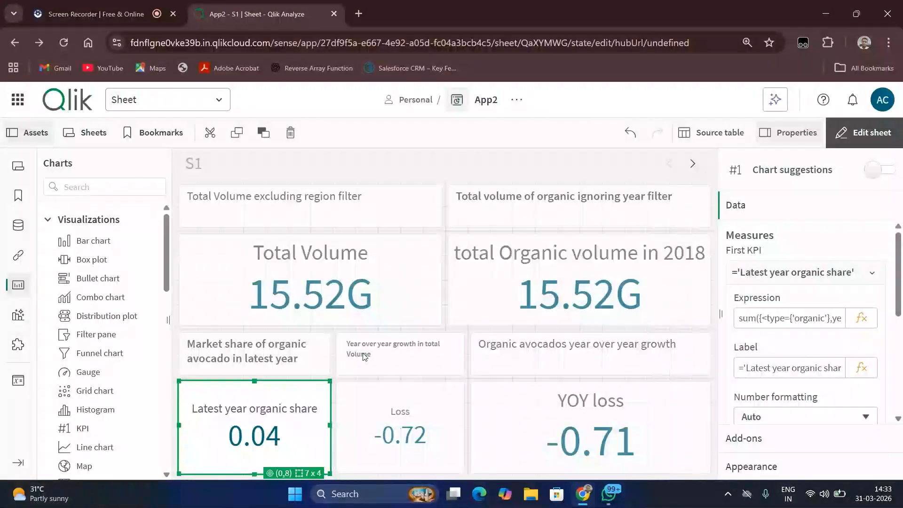
left_click(369, 395)
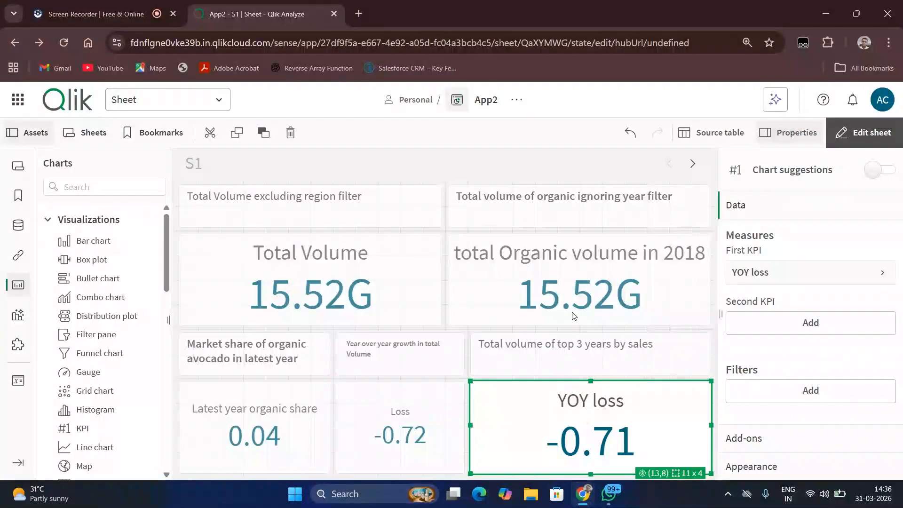
left_click_drag(560, 346, 654, 345)
left_click(598, 360)
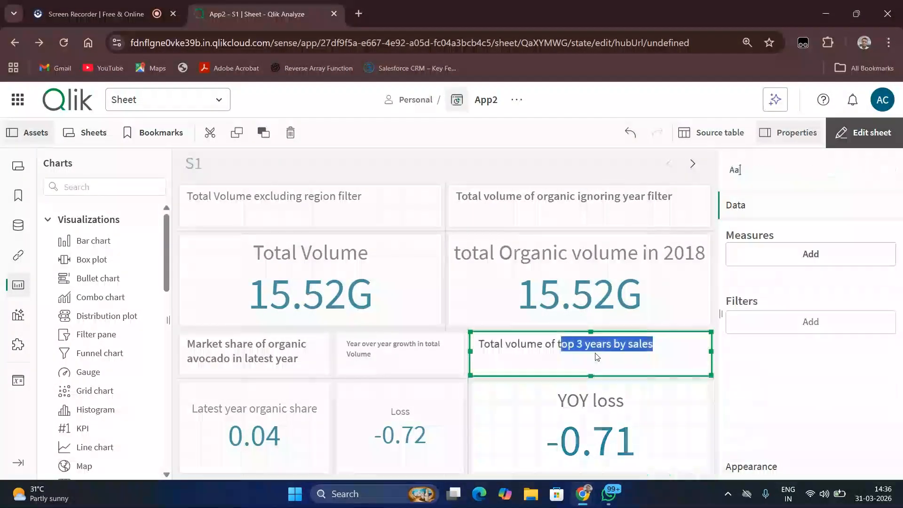
double_click(595, 345)
left_click(674, 345)
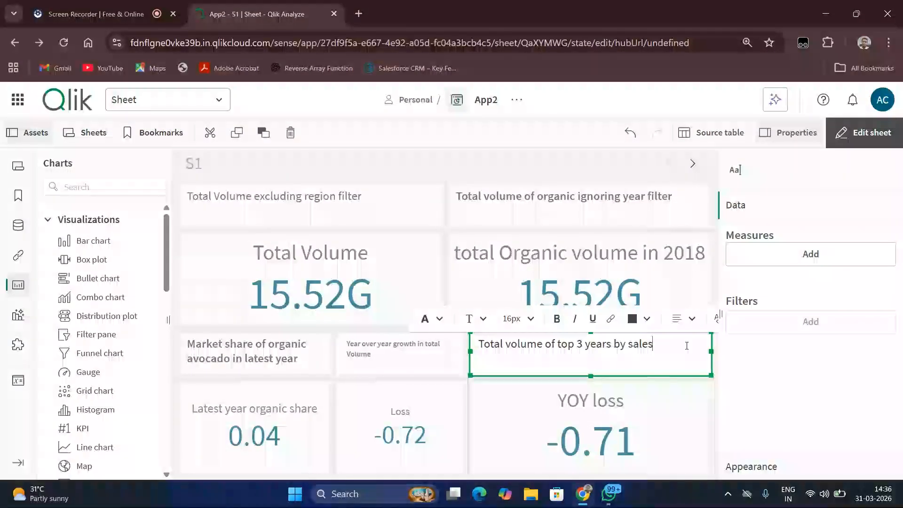
- Start a new variable in the app and name it Rank
left_click(18, 380)
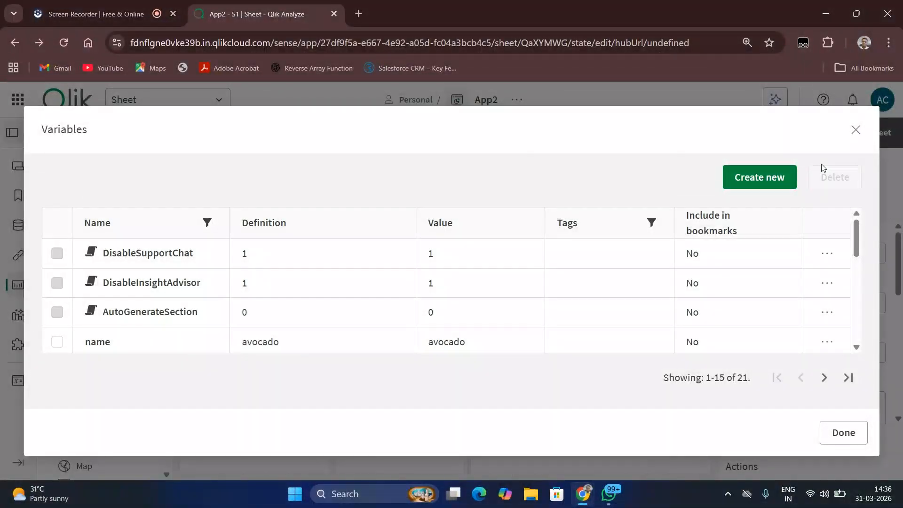
left_click(769, 183)
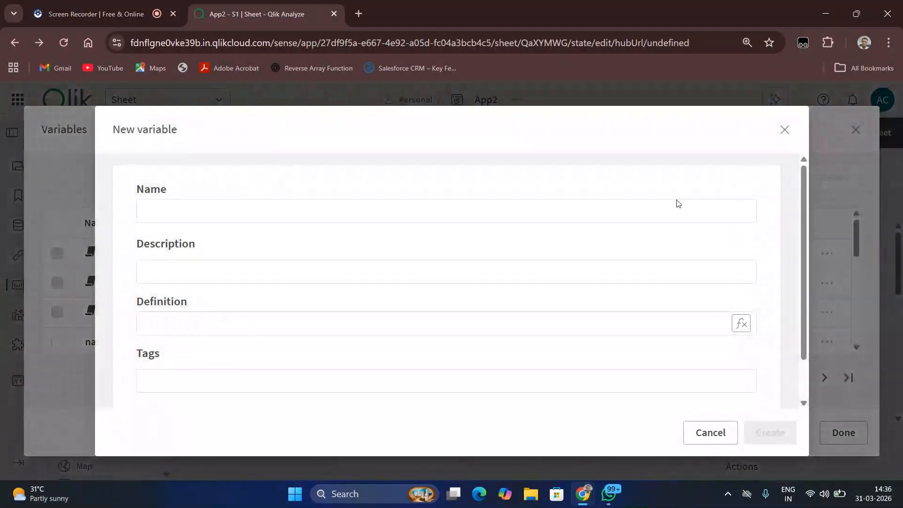
left_click(545, 212)
type("rank")
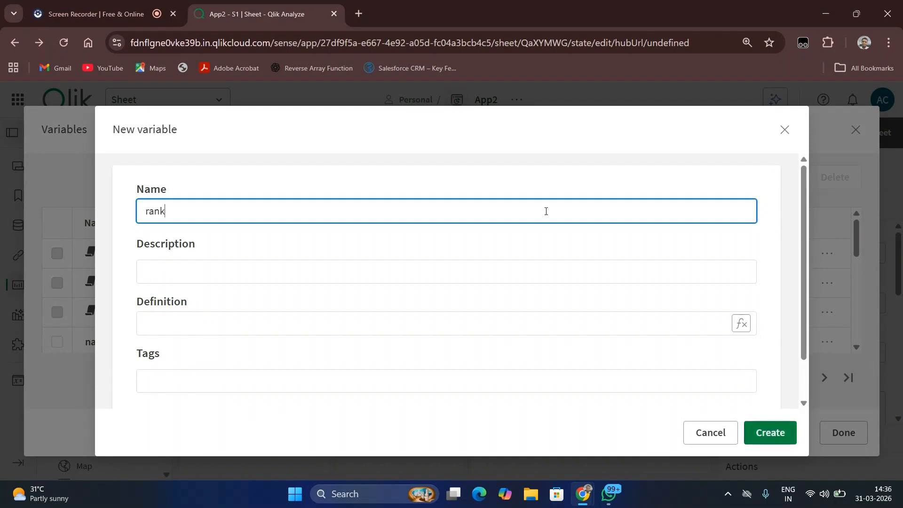
key("BackSpace")
key("BackSpace")
key("BackSpace")
key("BackSpace")
type("Ran")
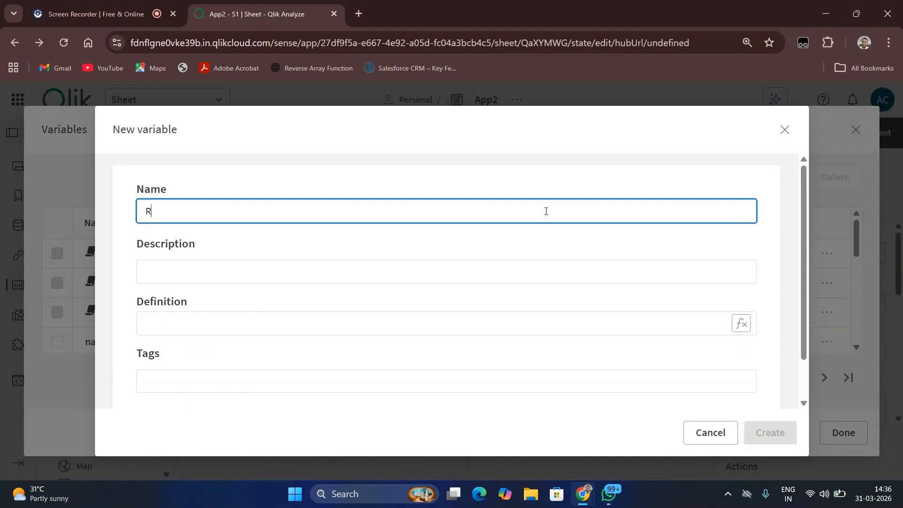
- Define the new variable as =rank(sum([Total Volume])), create it and leave the variables list
left_click(462, 331)
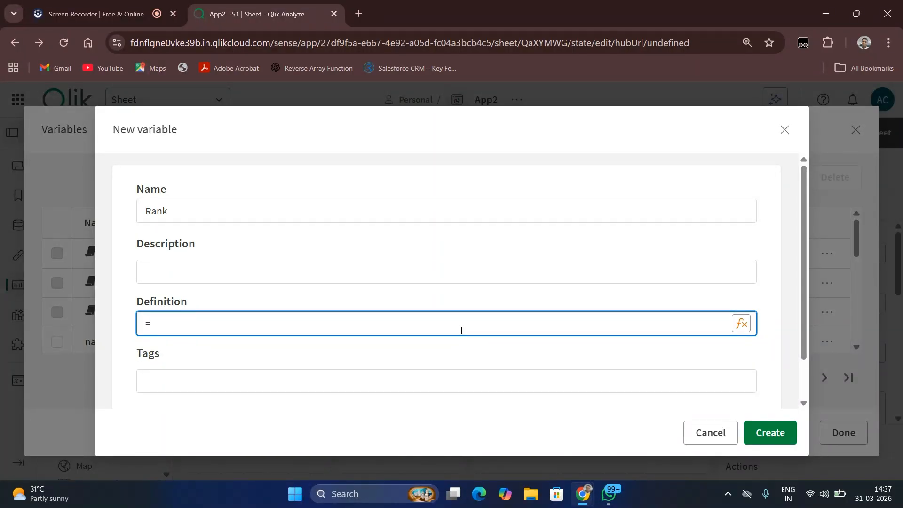
type("ank")
key("BackSpace")
key("BackSpace")
type("sum()")
type("[Total V")
type("olume")
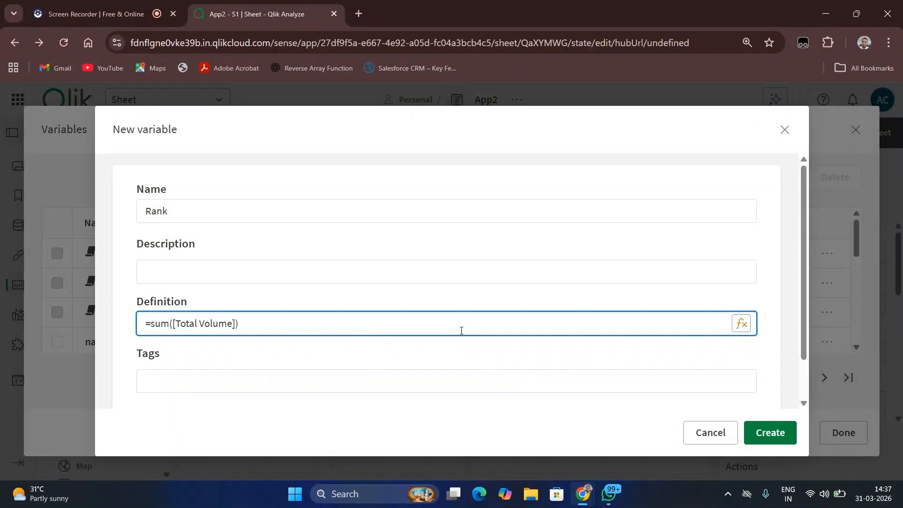
key("Home")
key("Right")
type("rank(")
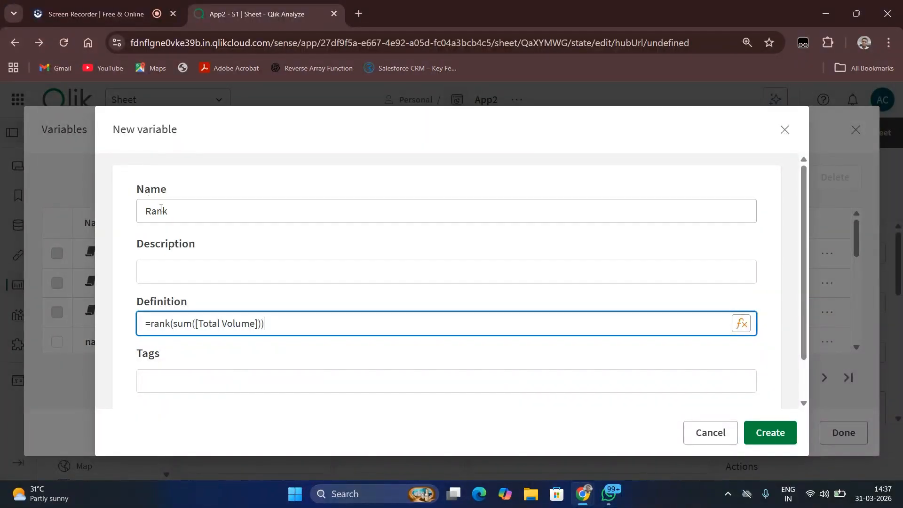
left_click(772, 433)
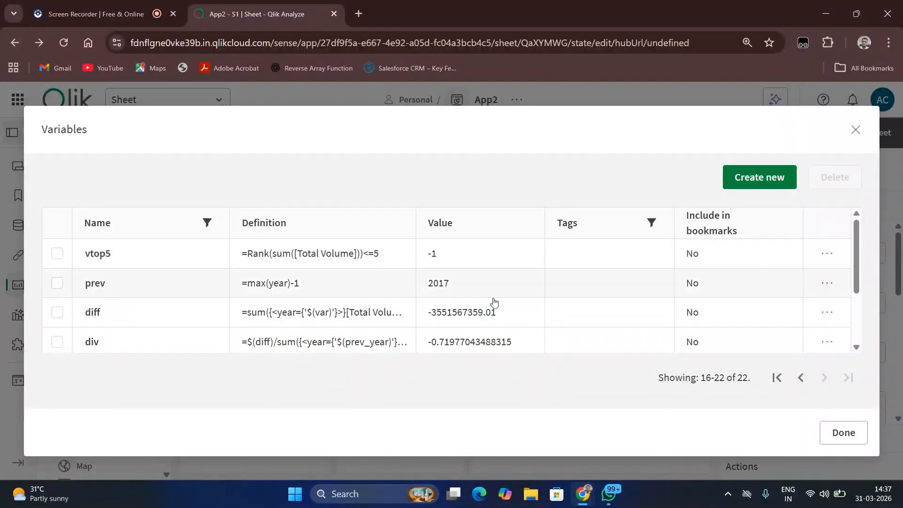
left_click(823, 433)
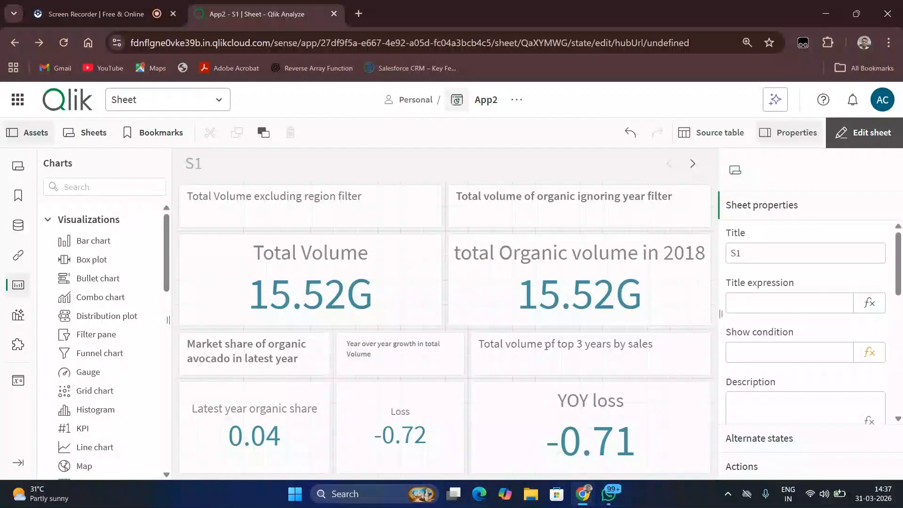
- Replace the measure expression of the "YOY loss" KPI with sum([Total Volume])
left_click(598, 439)
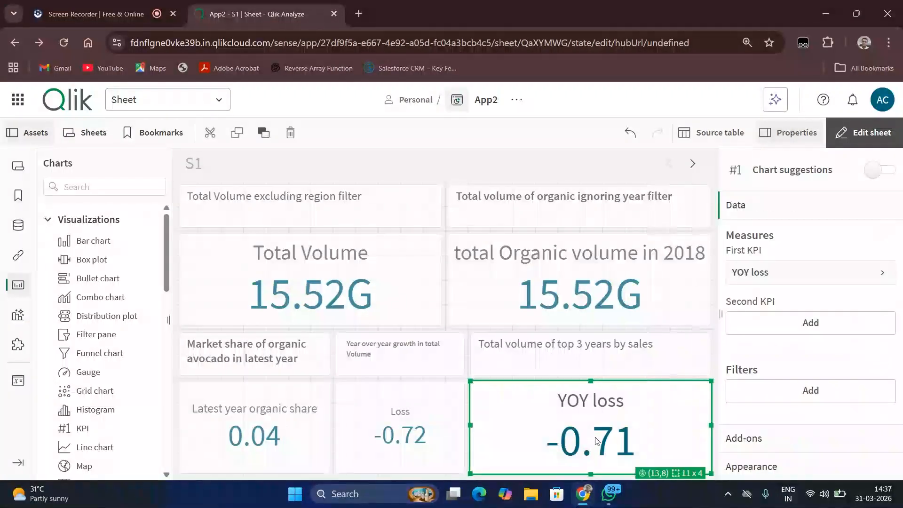
left_click(852, 272)
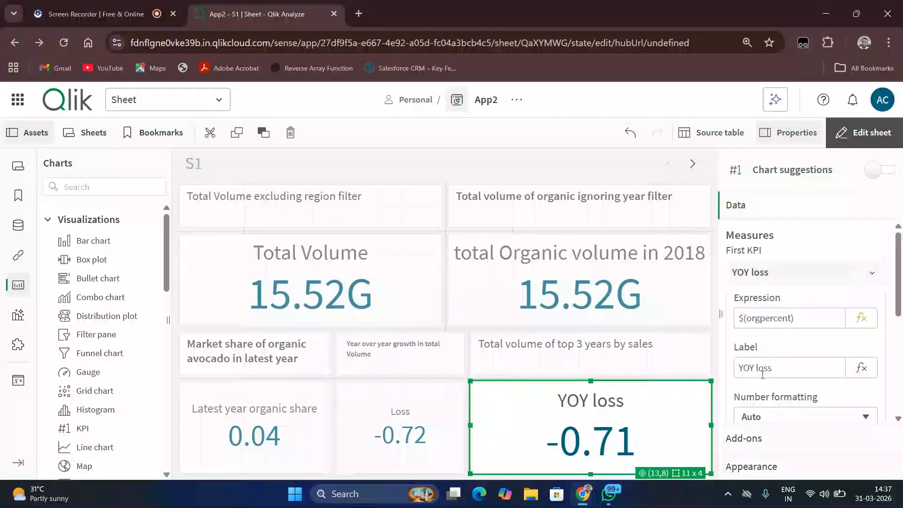
left_click(862, 324)
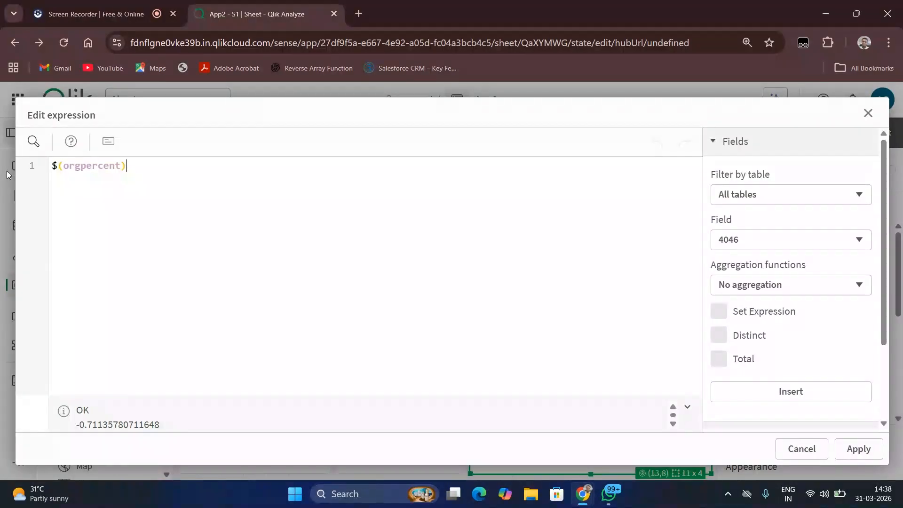
key("BackSpace")
key("BackSpace")
key("BackSpace")
key("BackSpace")
key("BackSpace")
key("BackSpace")
key("BackSpace")
key("BackSpace")
key("BackSpace")
key("BackSpace")
key("BackSpace")
key("BackSpace")
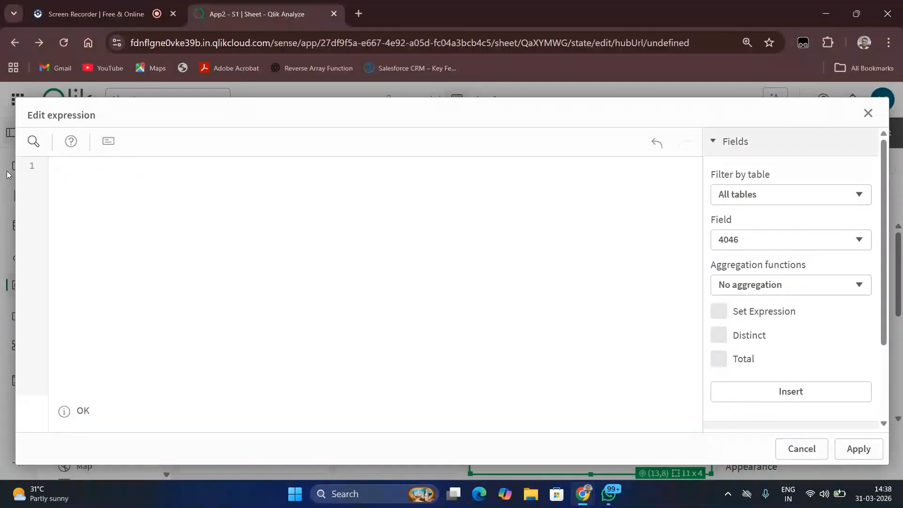
type("=")
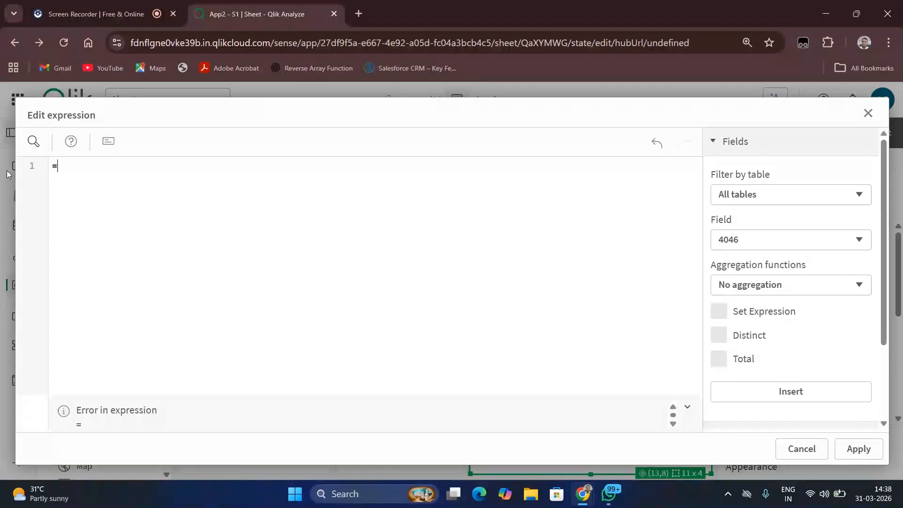
key("BackSpace")
type("sum(")
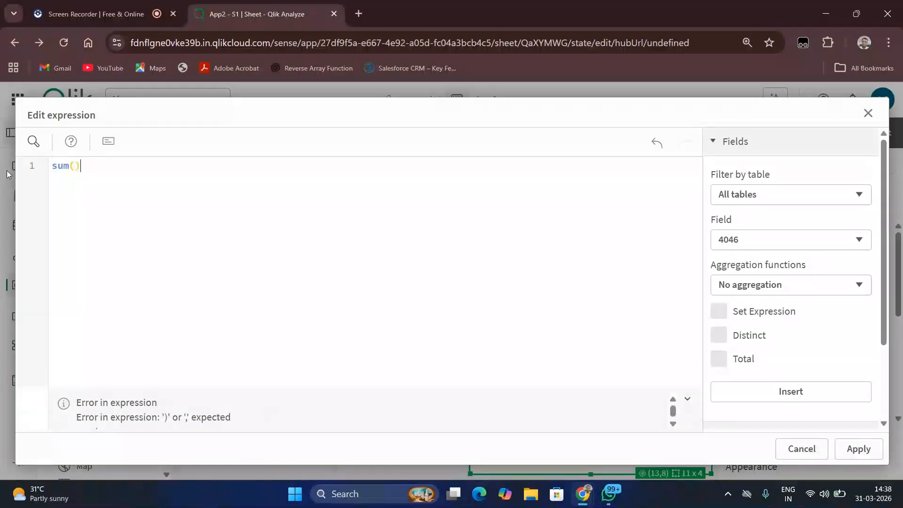
type("[Tot")
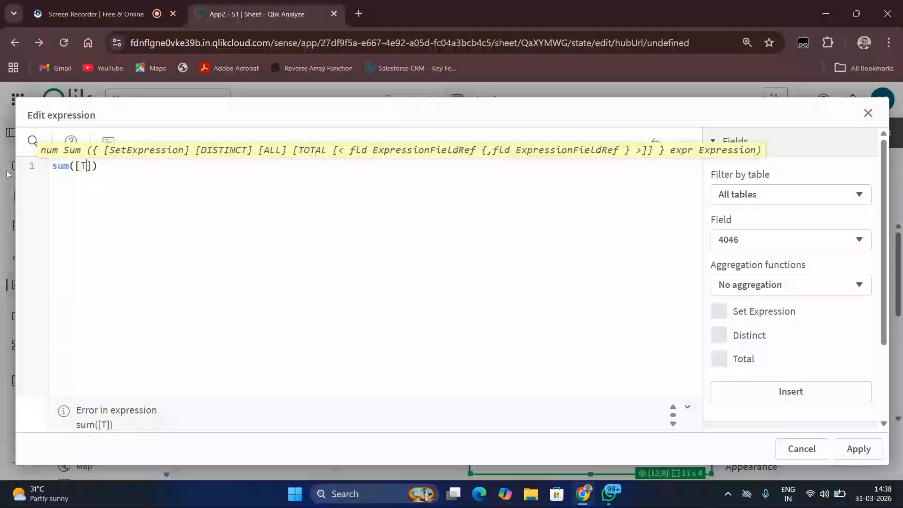
type("al Volume")
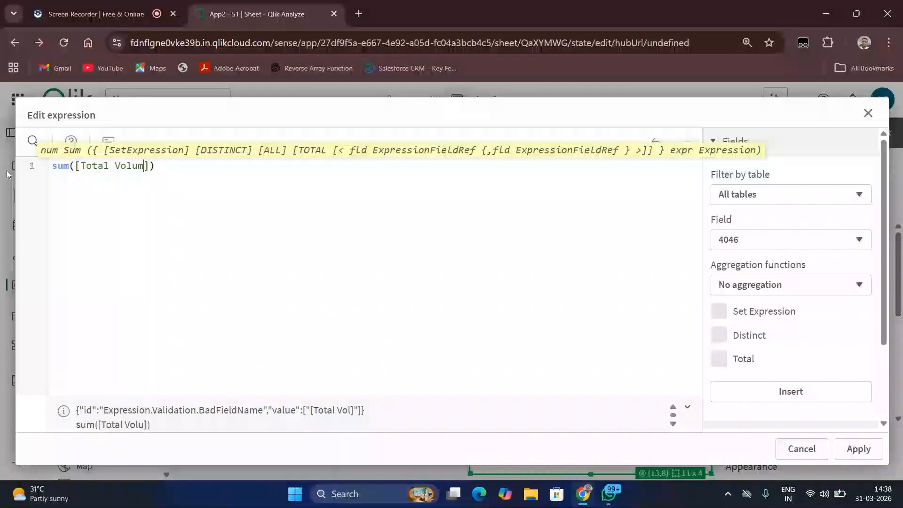
- Insert an empty set modifier {<>} before [Total Volume] inside the sum
key("Left")
key("Left")
key("Left")
key("Left")
key("Left")
key("Left")
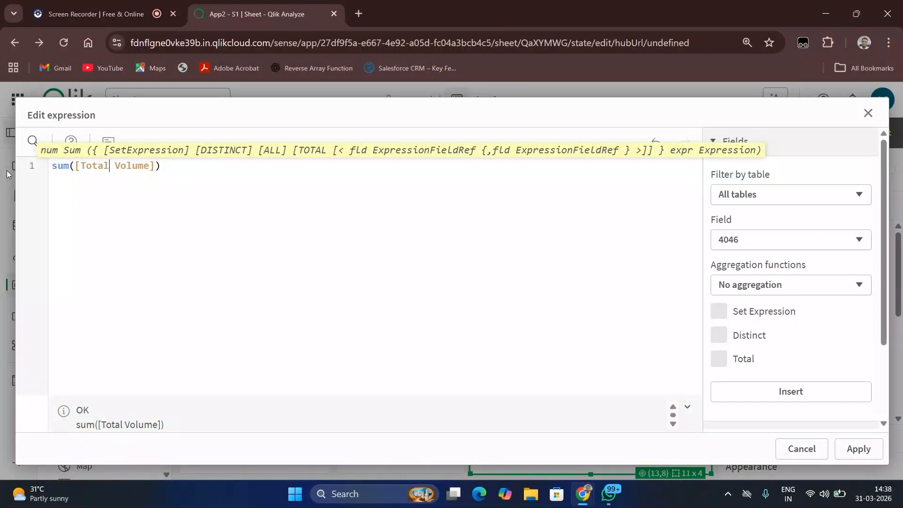
key("Left")
key("Left")
key("Left")
key("Left")
key("Left")
key("Left")
type("{>")
key("shift+Home")
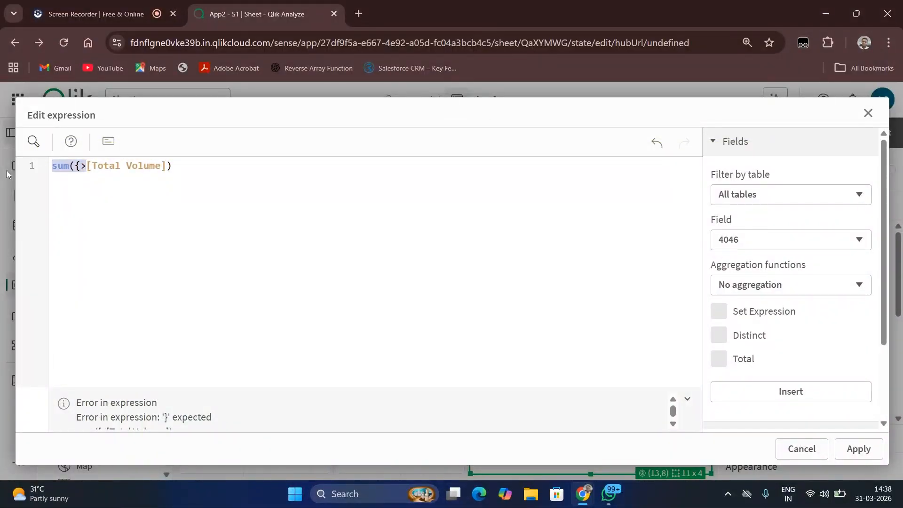
key("Right")
key("BackSpace")
type("<>{")
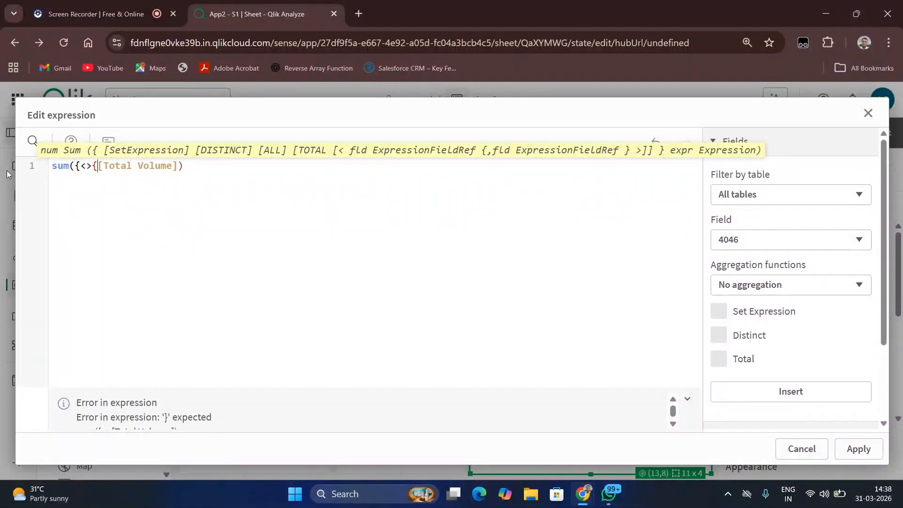
key("BackSpace")
type("}")
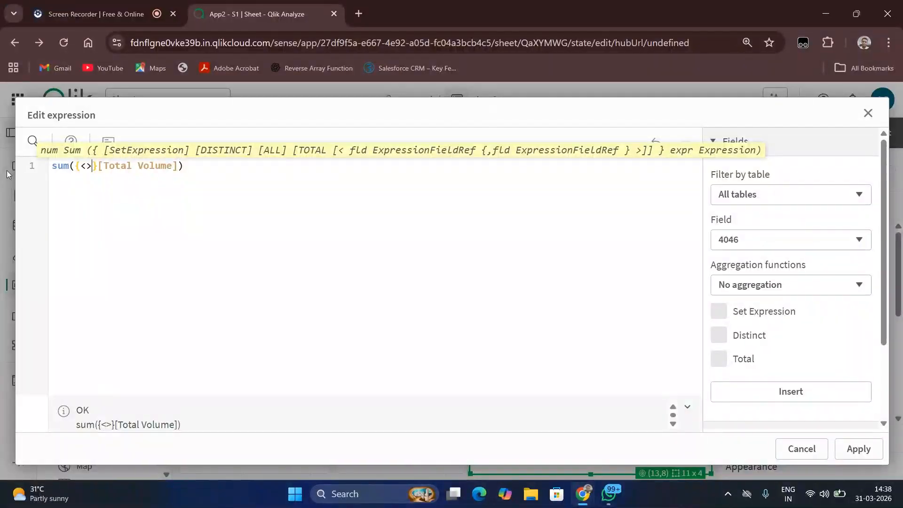
- Add the condition year={'=$(Rank)'} inside the empty set modifier, matching the variable name's capitalisation
key("Left")
type("year")
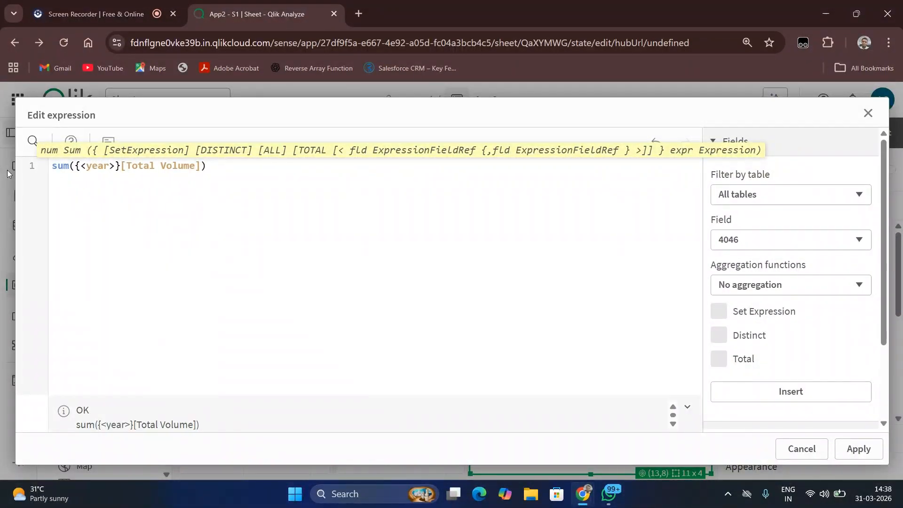
type("={")
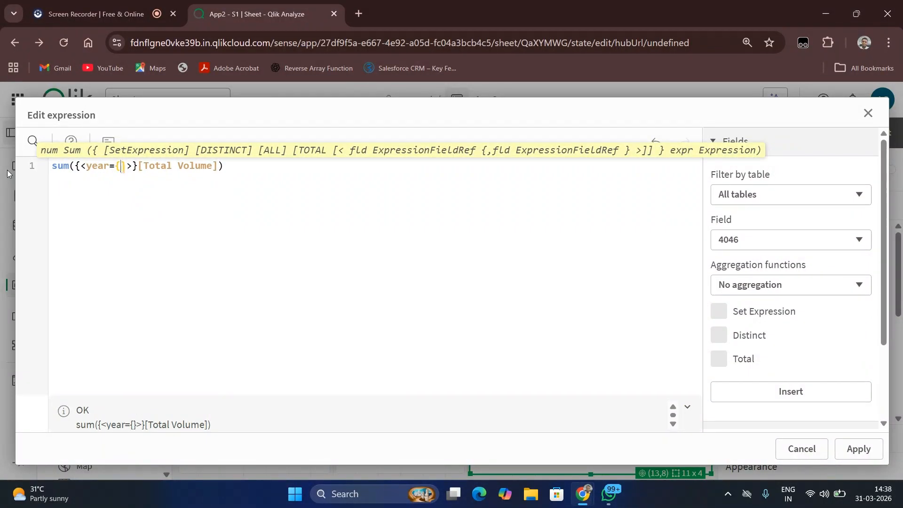
type("'=$(")
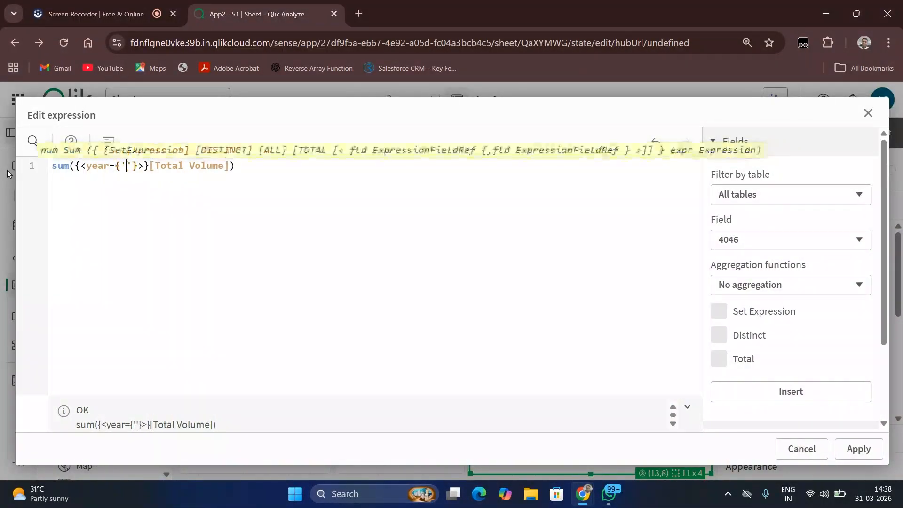
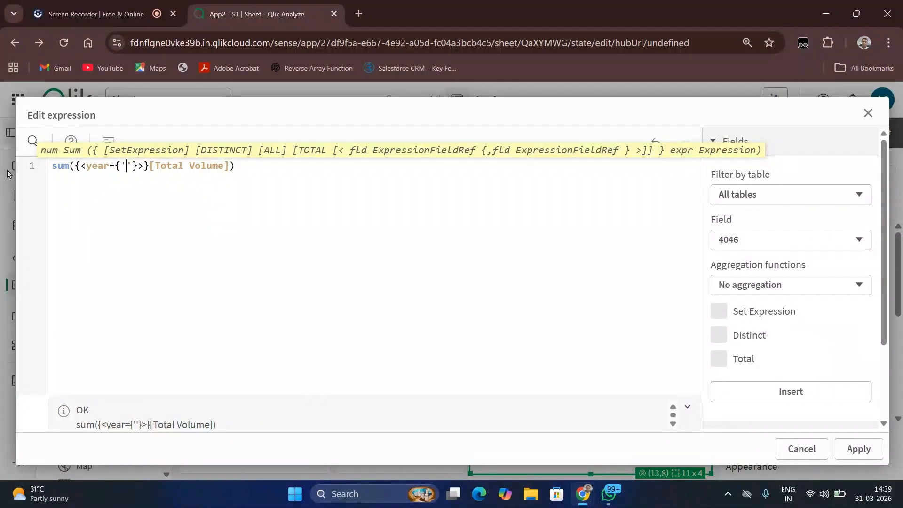
type("=")
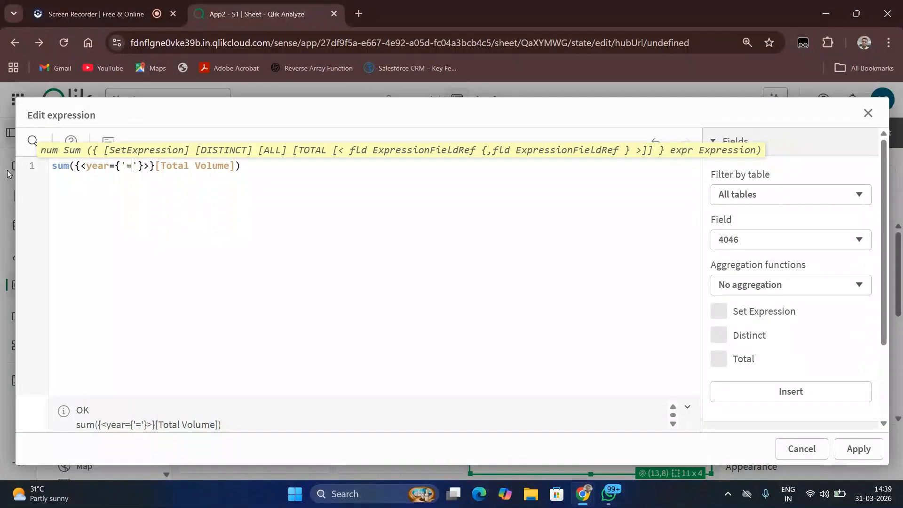
type("$()")
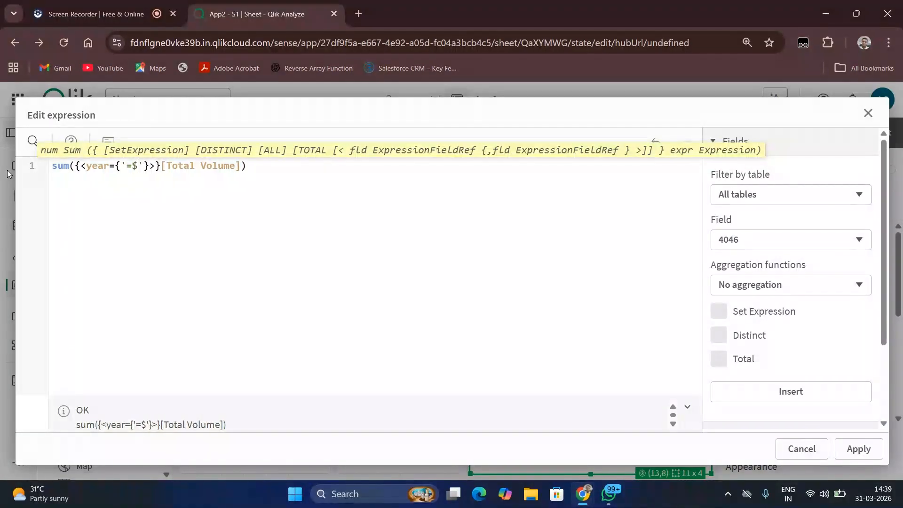
key("Left")
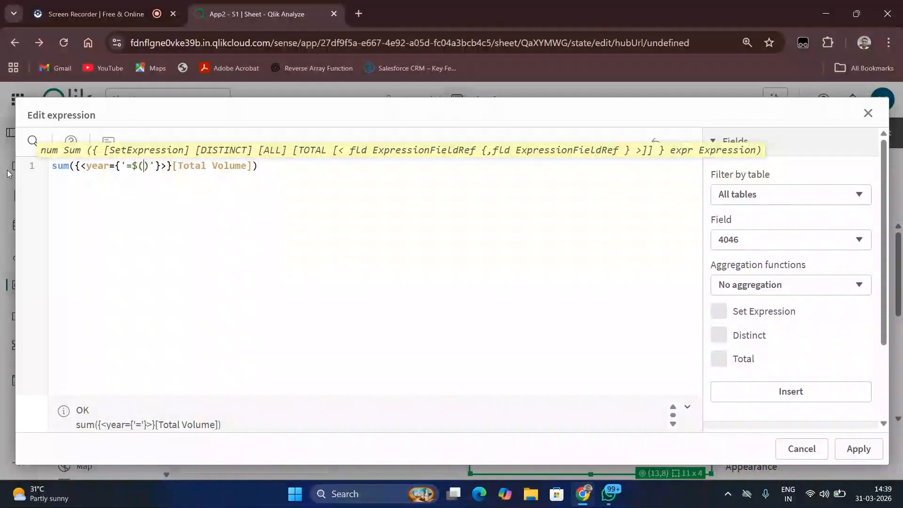
type("rank")
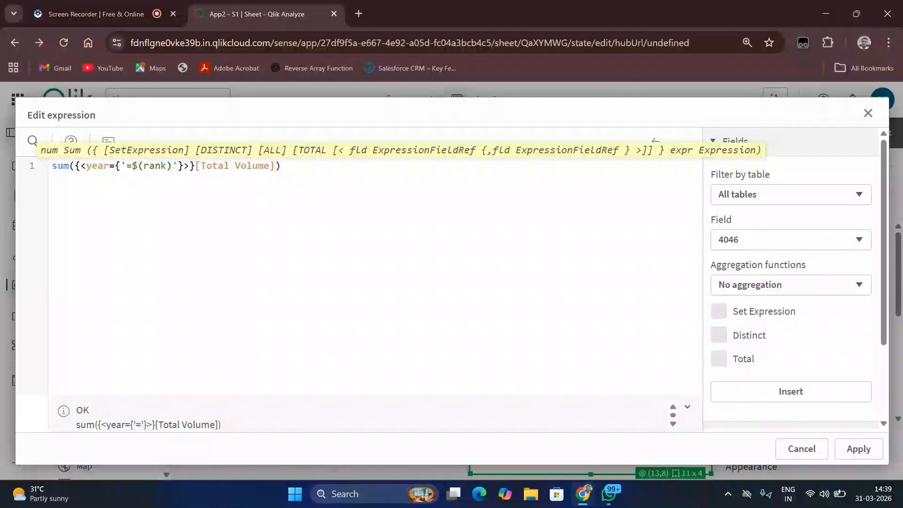
left_click(147, 168)
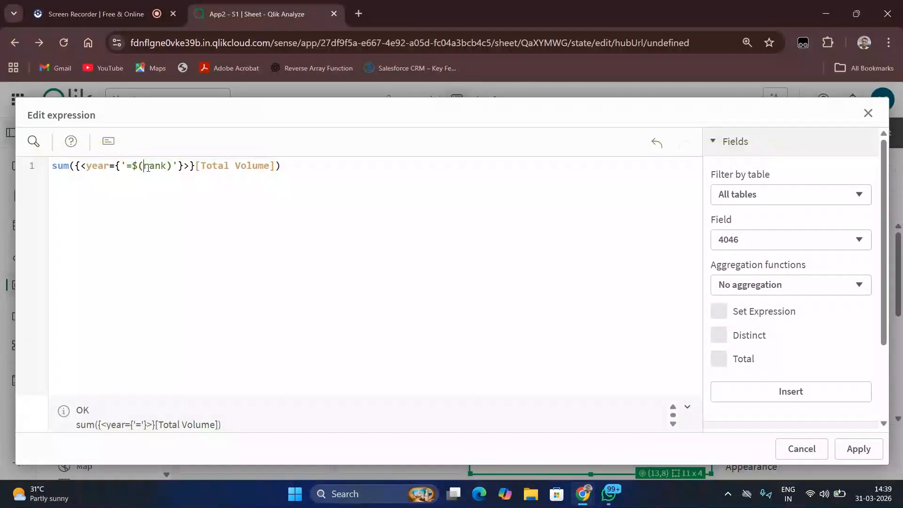
key("BackSpace")
type("R")
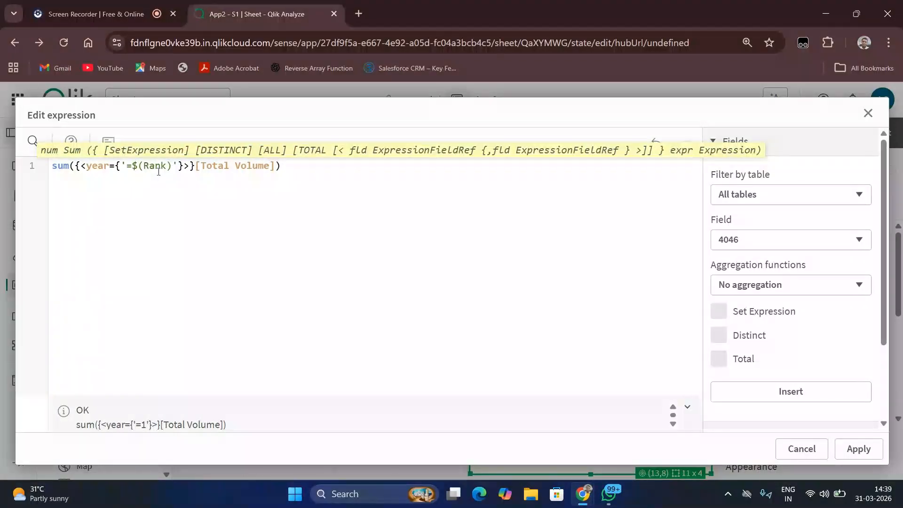
left_click(609, 218)
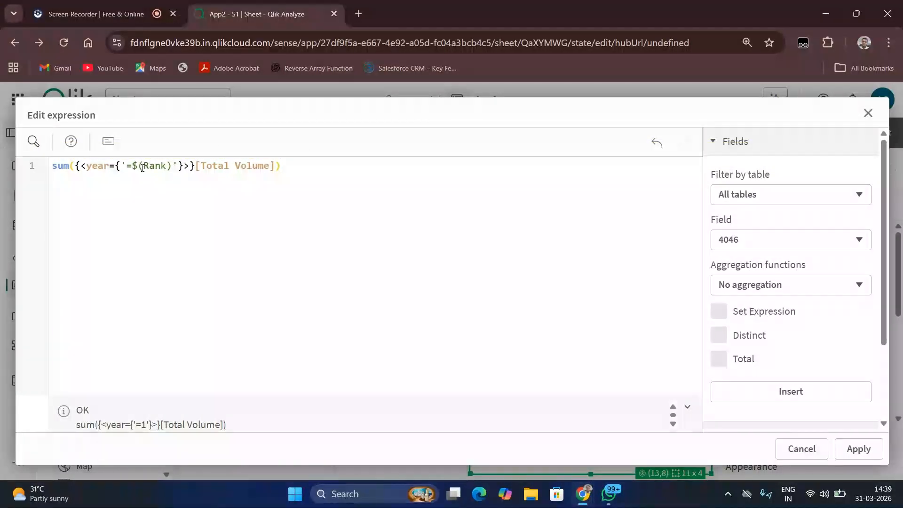
- Apply the edited set expression to the "YOY loss" KPI
left_click(856, 449)
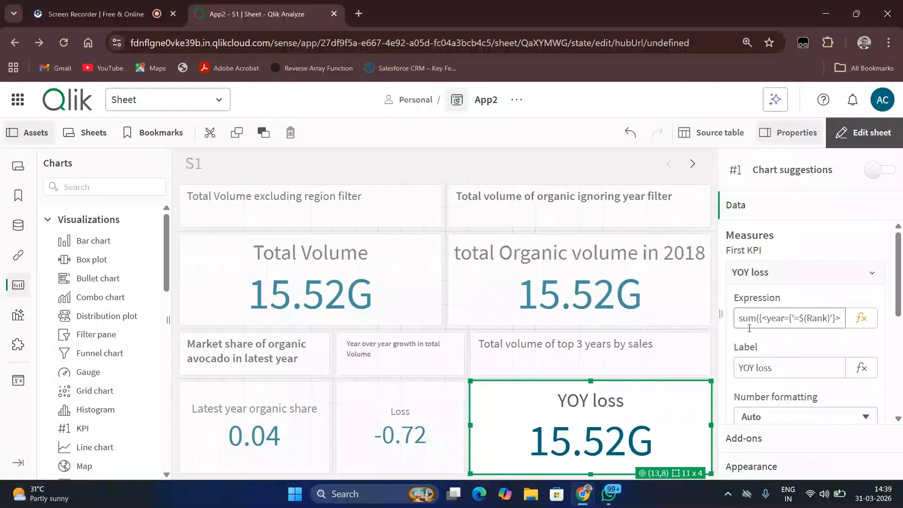
- Look through the first page of the app's variables list for the Rank variable, checking names, definitions and values
left_click(19, 378)
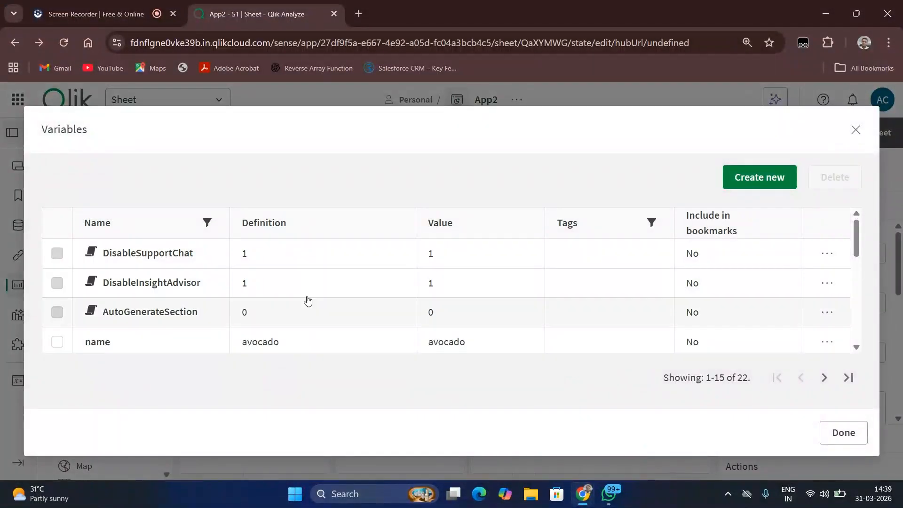
scroll(526, 314, "down", 2)
scroll(276, 309, "down", 5)
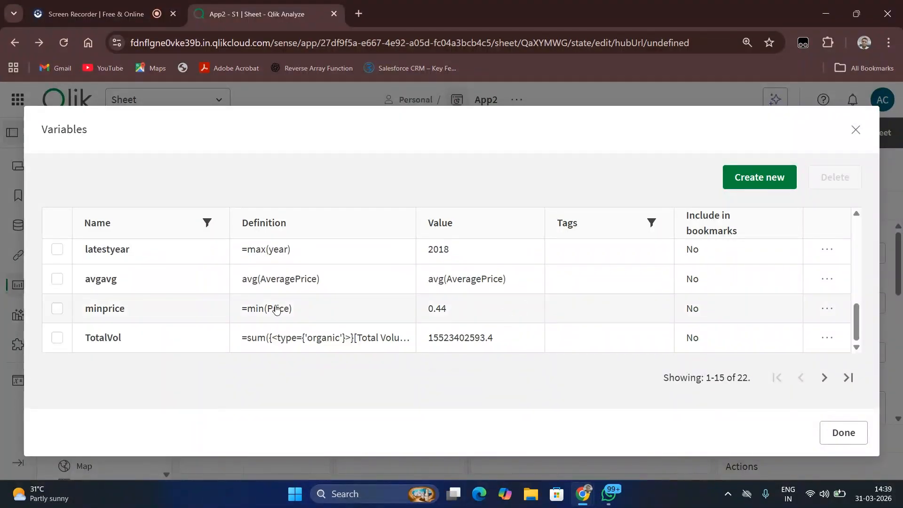
scroll(180, 280, "up", 5)
scroll(172, 293, "down", 3)
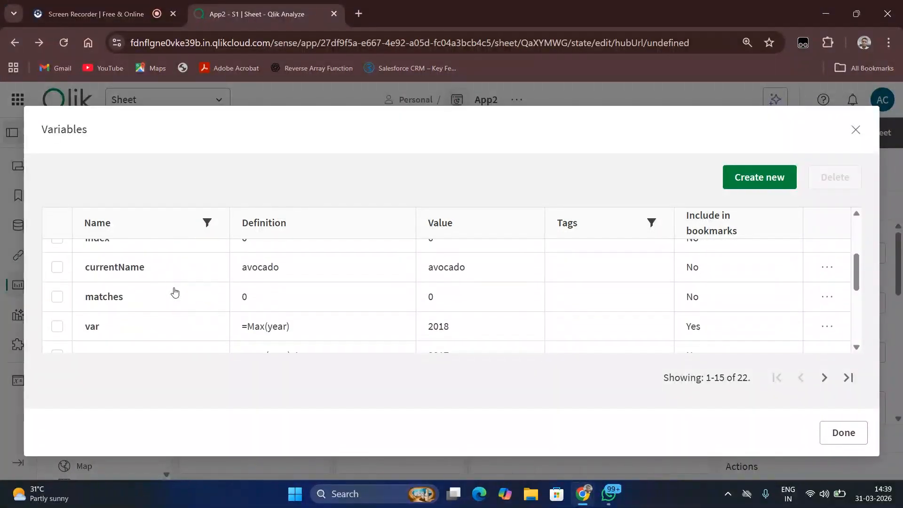
scroll(172, 291, "down", 3)
scroll(155, 315, "up", 3)
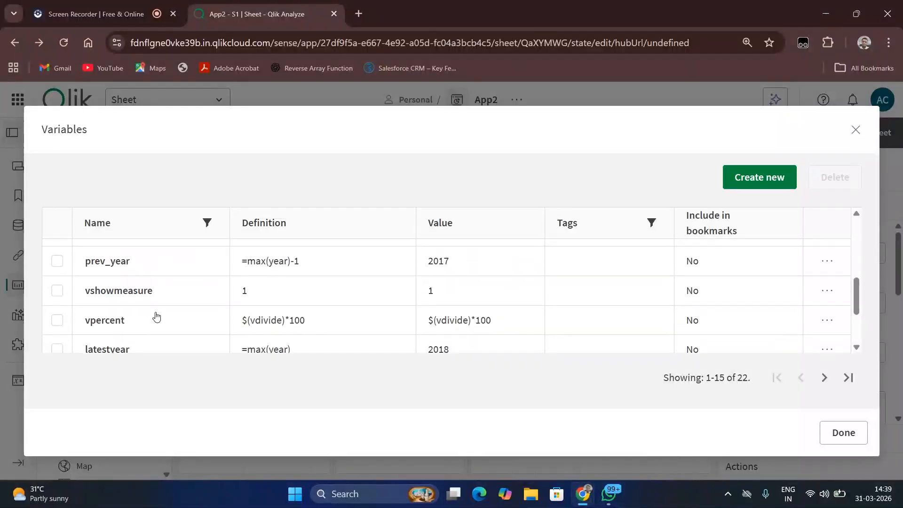
scroll(156, 315, "up", 4)
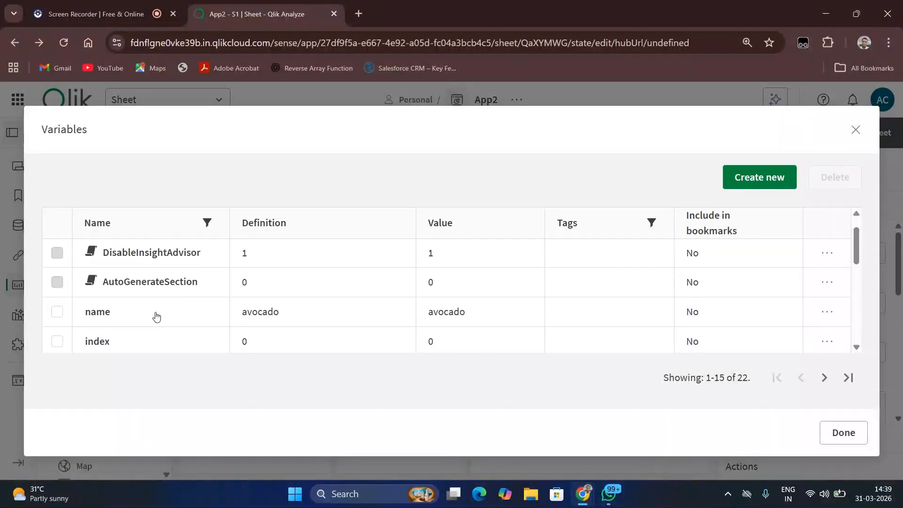
scroll(157, 316, "down", 6)
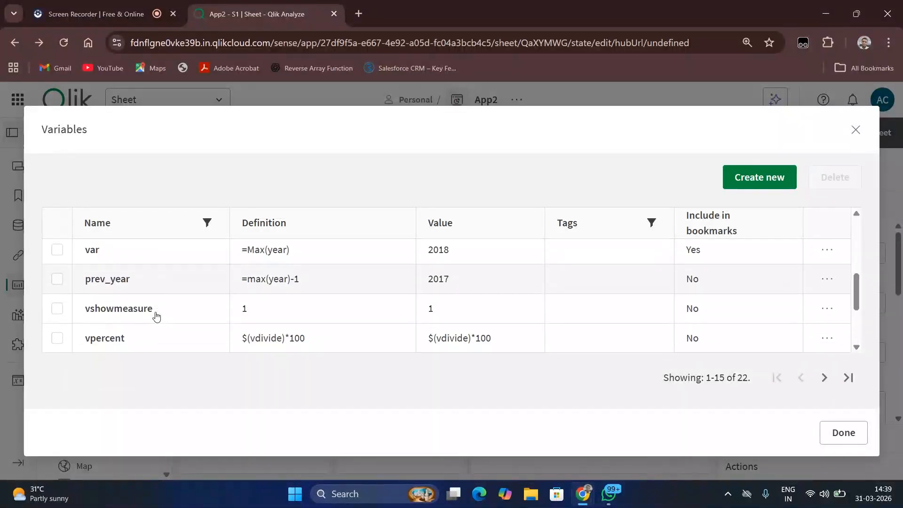
scroll(156, 316, "down", 2)
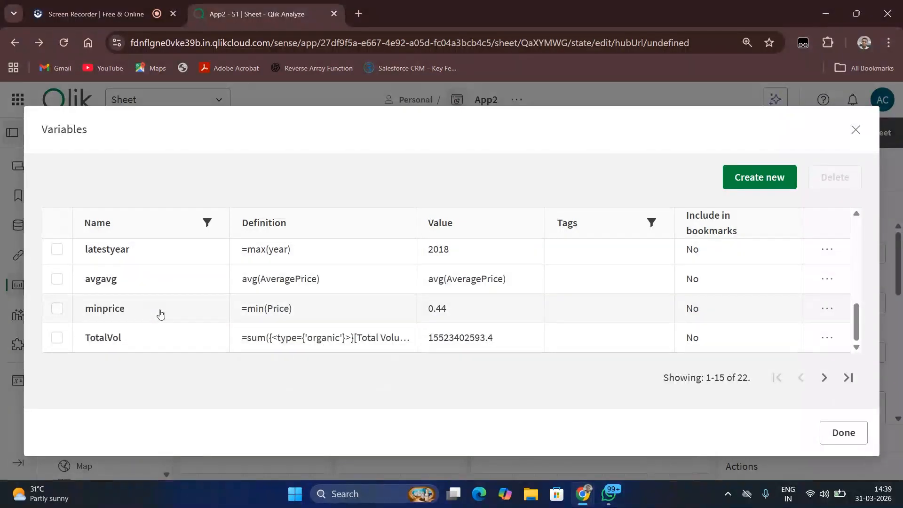
scroll(272, 339, "up", 5)
scroll(272, 335, "down", 2)
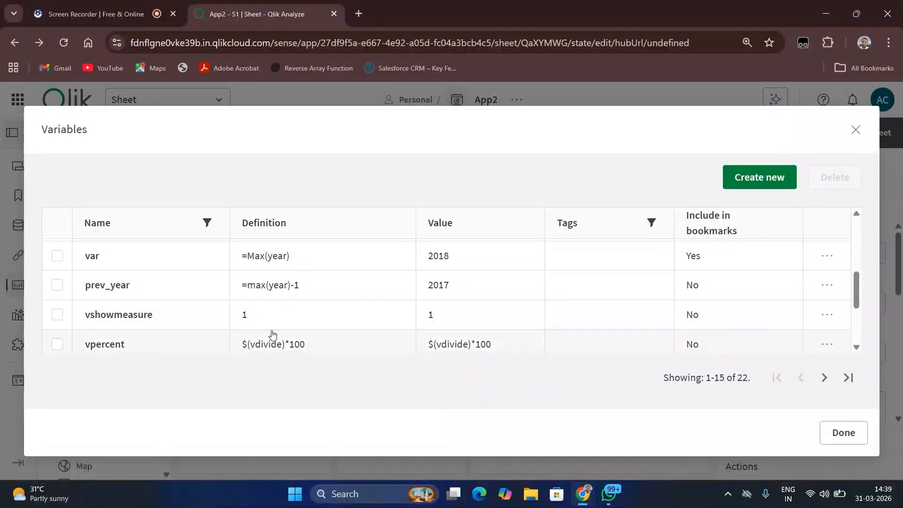
scroll(273, 336, "down", 3)
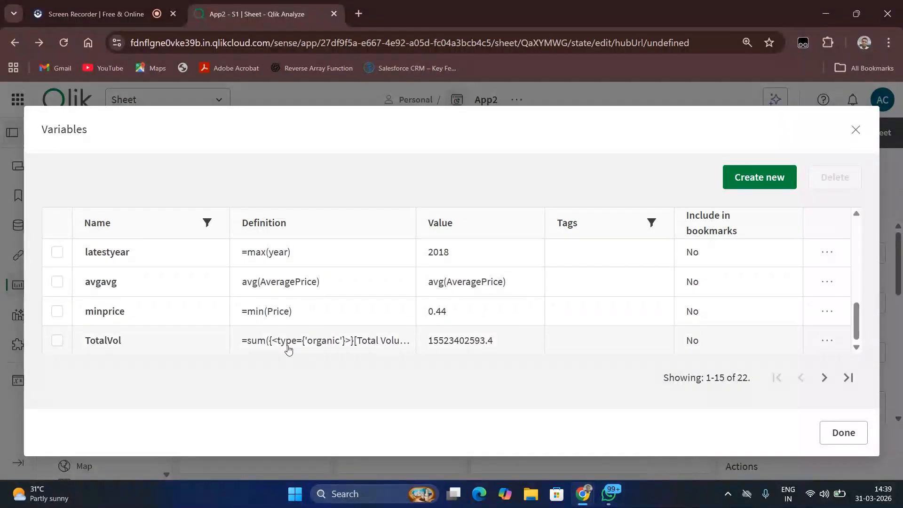
scroll(289, 348, "up", 8)
scroll(356, 276, "down", 3)
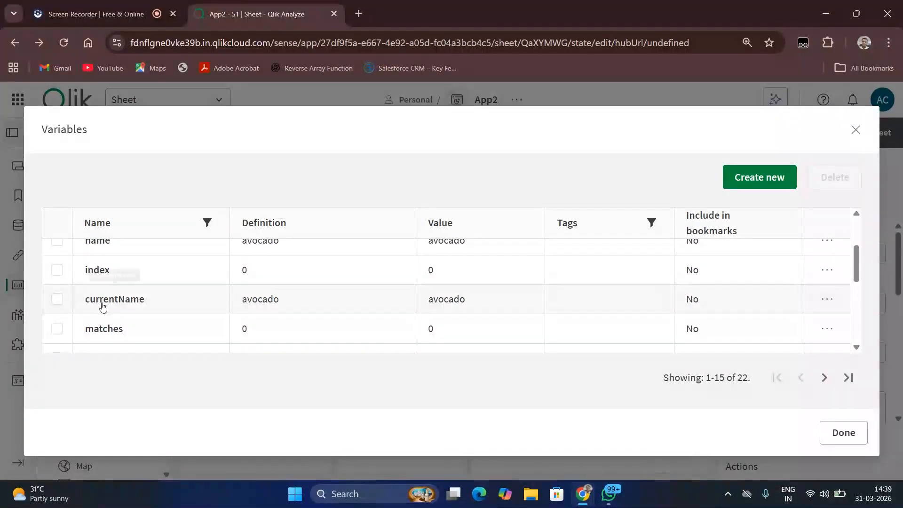
scroll(102, 307, "down", 2)
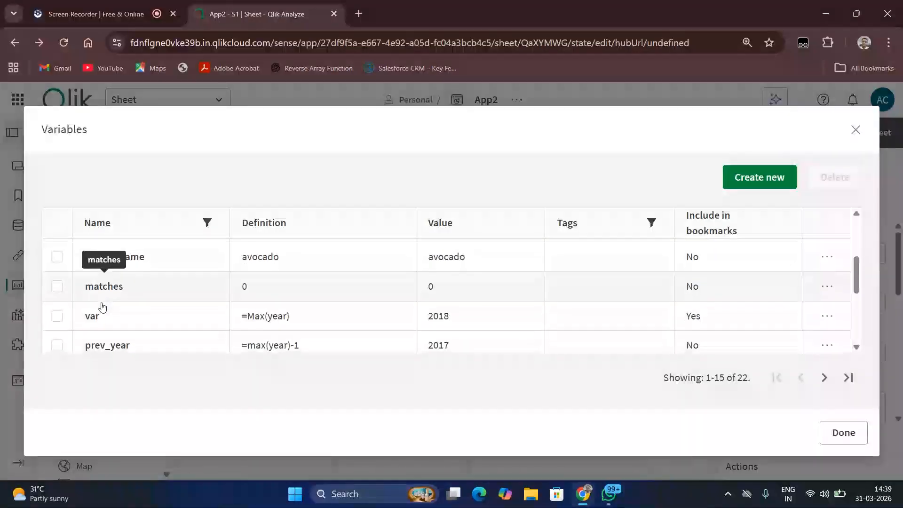
scroll(102, 307, "down", 3)
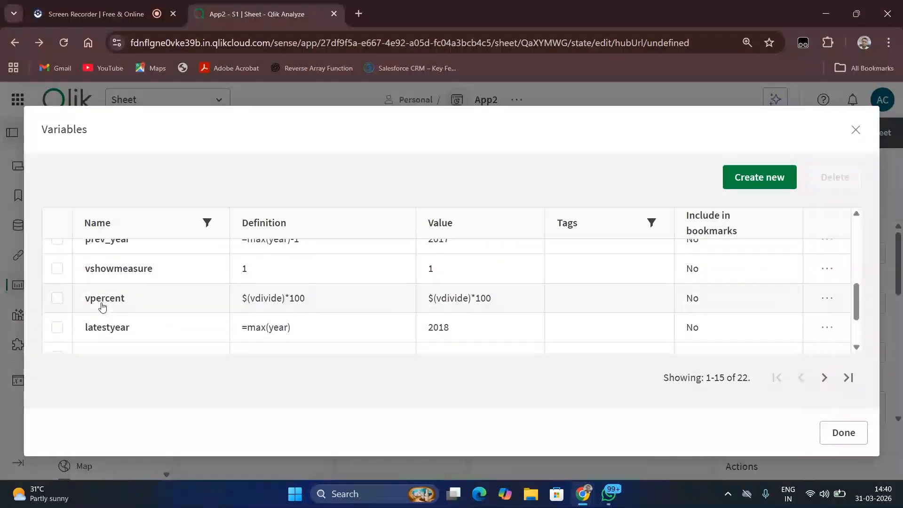
scroll(157, 309, "down", 2)
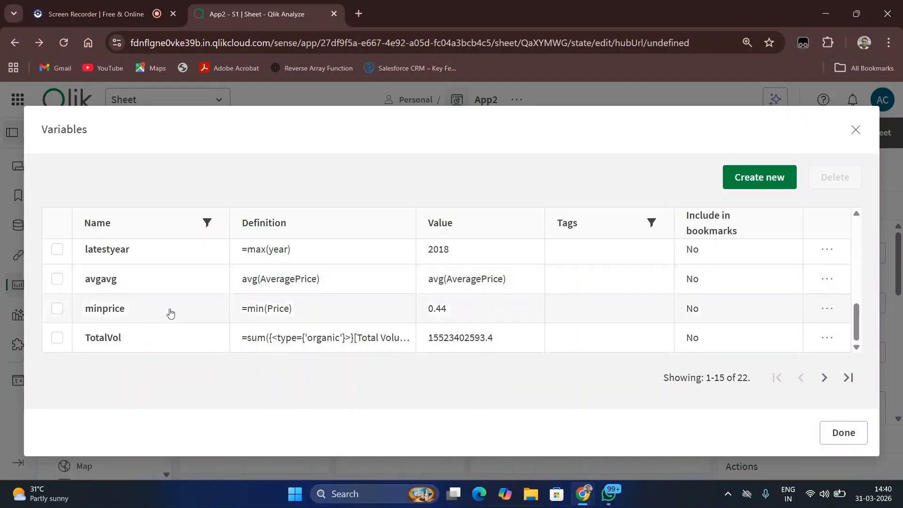
scroll(174, 312, "up", 6)
scroll(175, 313, "up", 3)
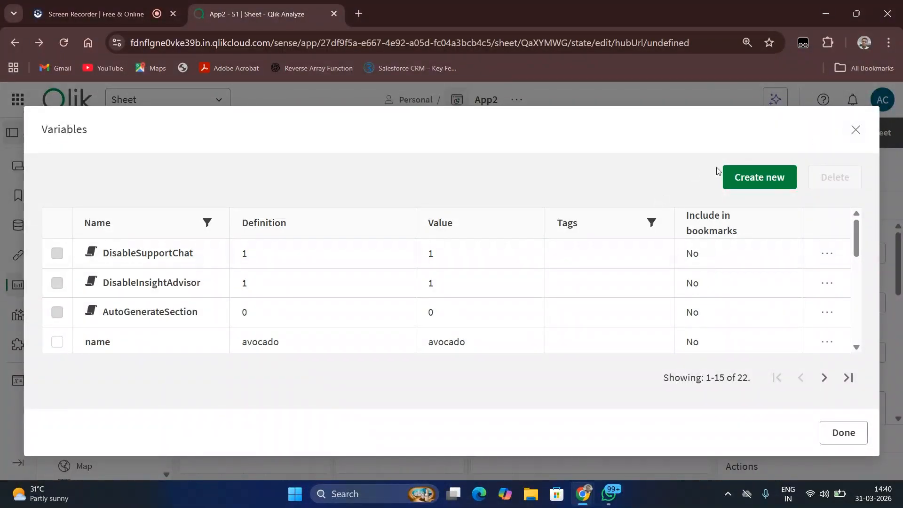
left_click(737, 183)
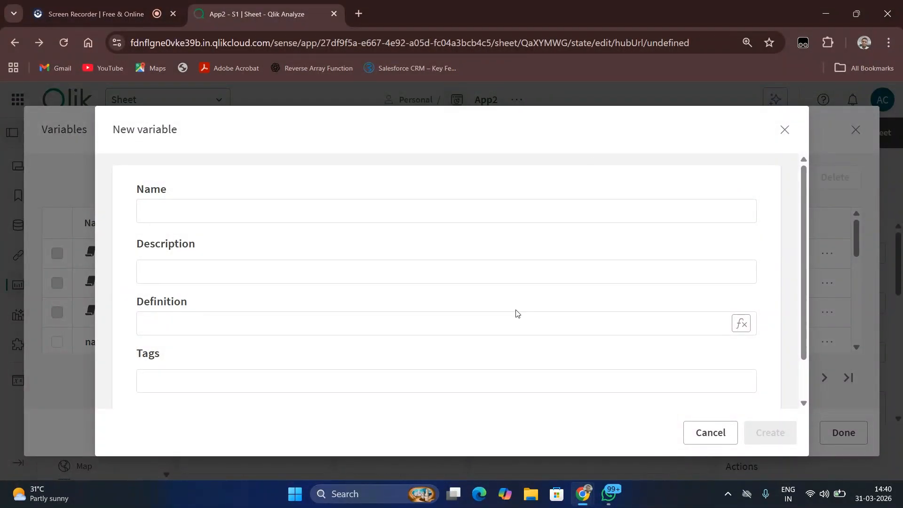
left_click(495, 203)
type("Rank")
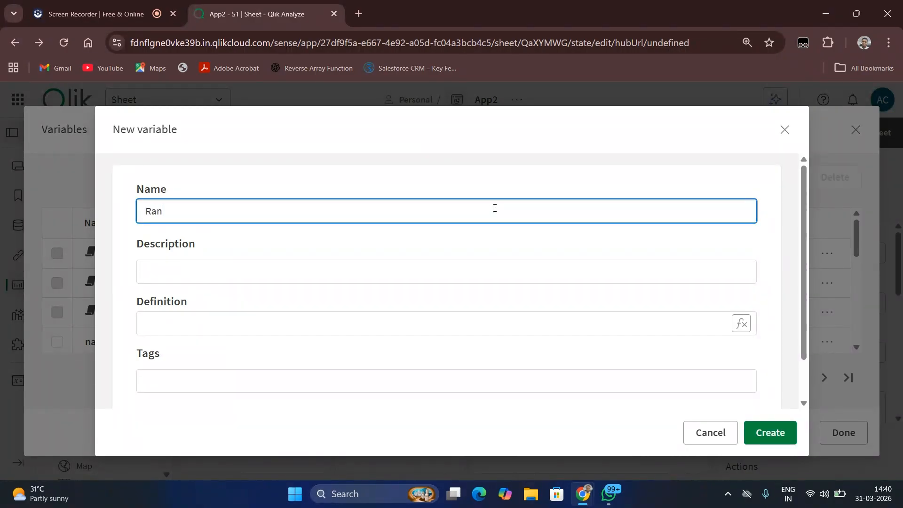
left_click(787, 131)
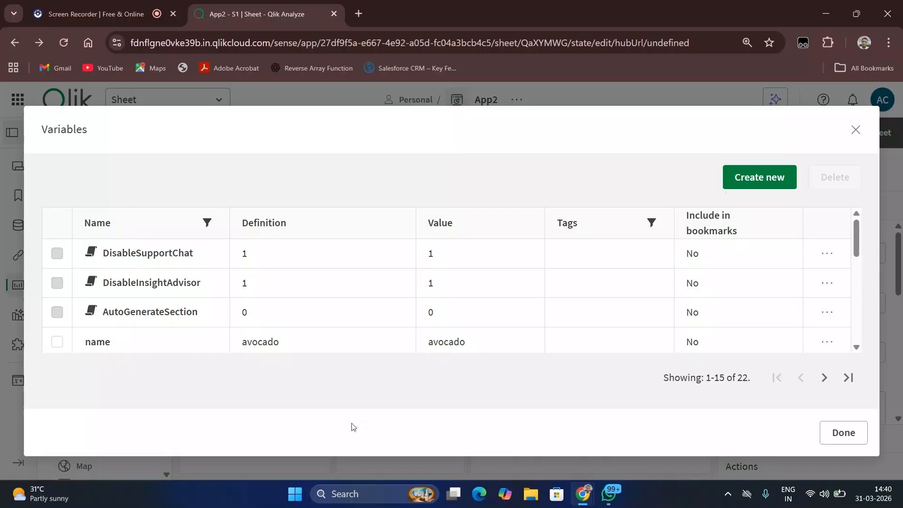
- Search both pages of the variables list for the Rank variable, check its definition and value, and leave the list
scroll(275, 269, "down", 6)
scroll(275, 273, "down", 1)
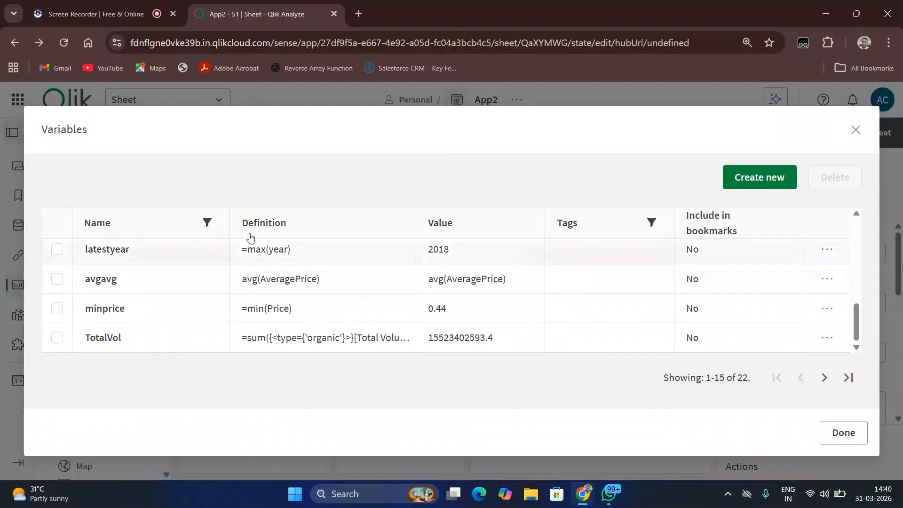
scroll(200, 262, "up", 10)
scroll(115, 325, "down", 6)
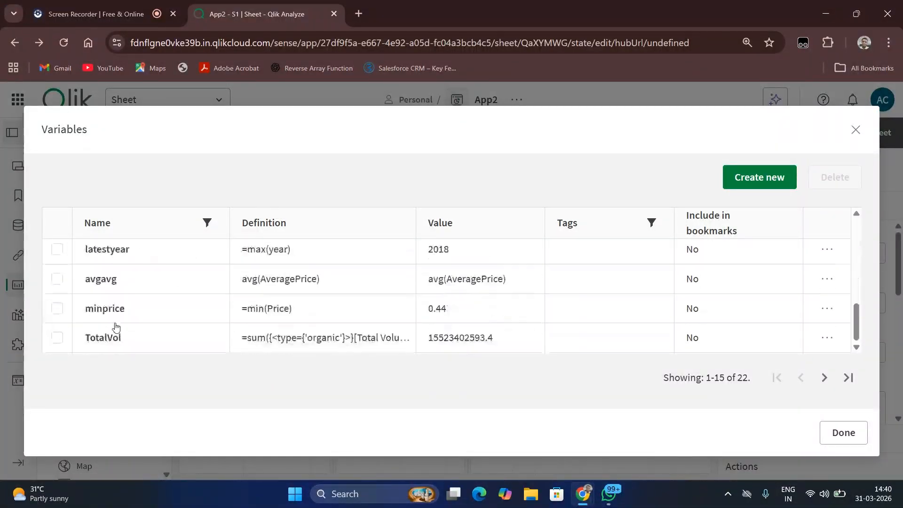
scroll(116, 327, "up", 6)
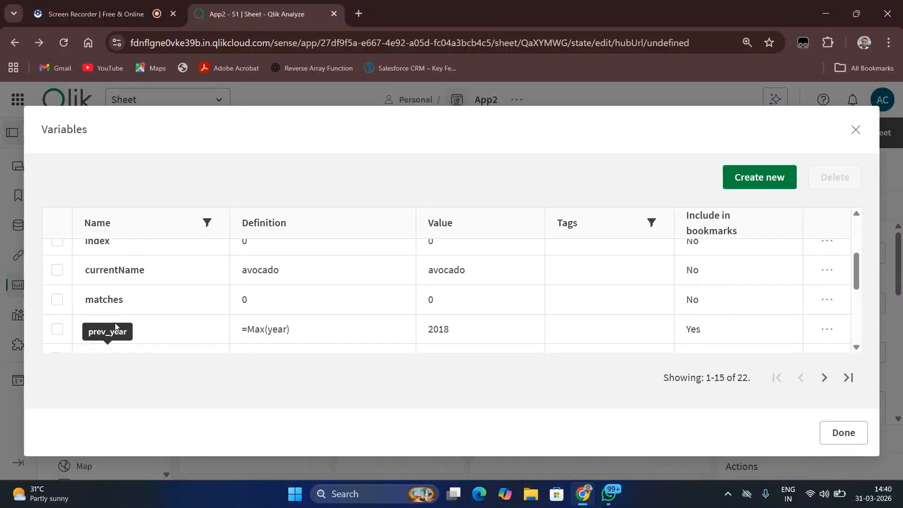
scroll(249, 320, "down", 6)
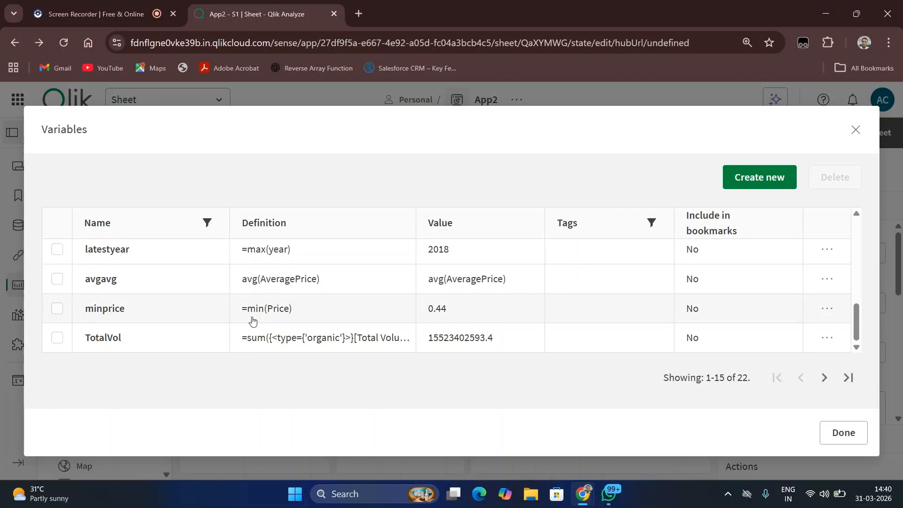
left_click(821, 380)
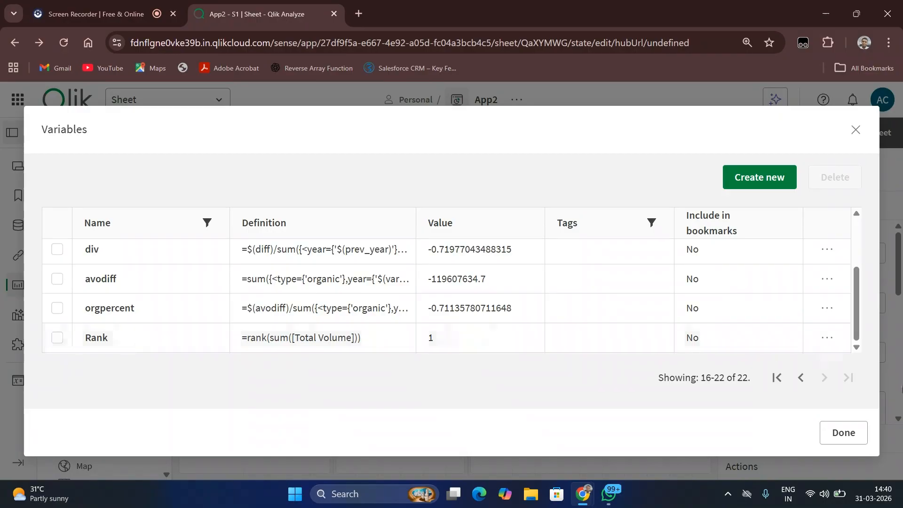
left_click(845, 431)
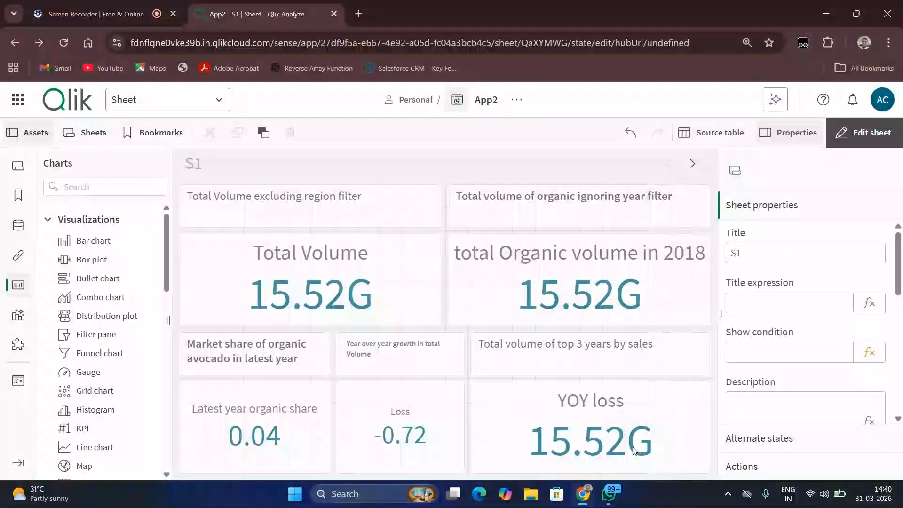
- Delete the Rank variable on the second page of the app's variables list
left_click(635, 393)
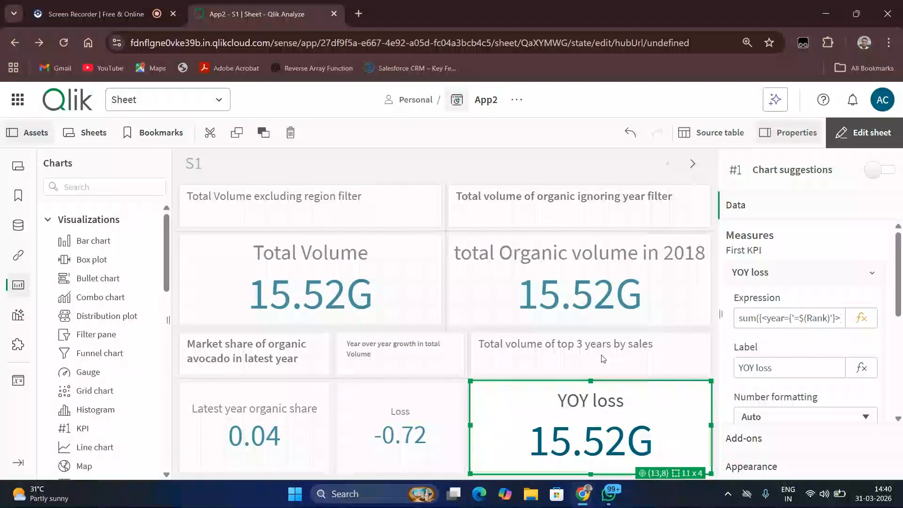
left_click(18, 380)
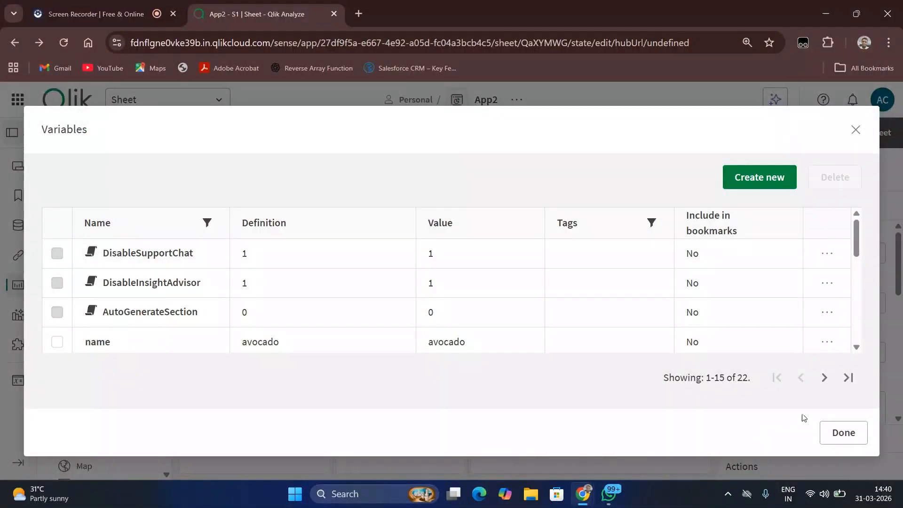
left_click(825, 379)
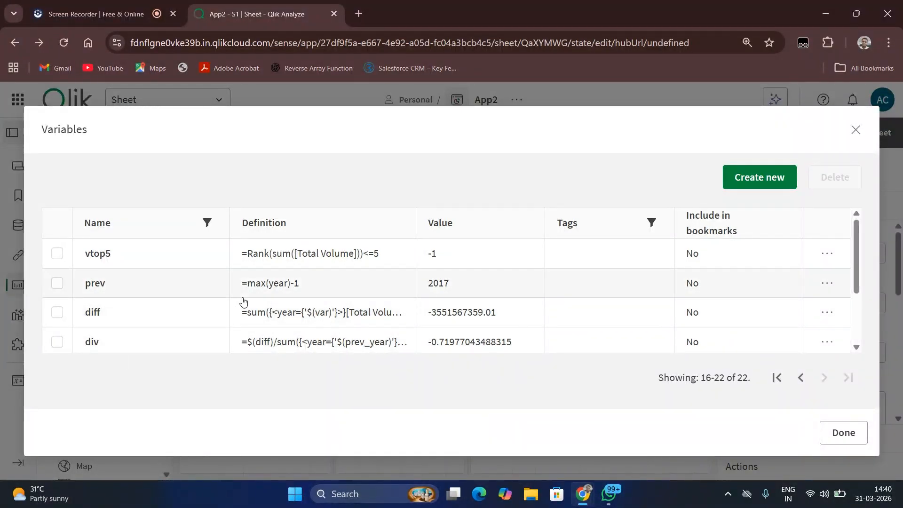
scroll(243, 302, "down", 2)
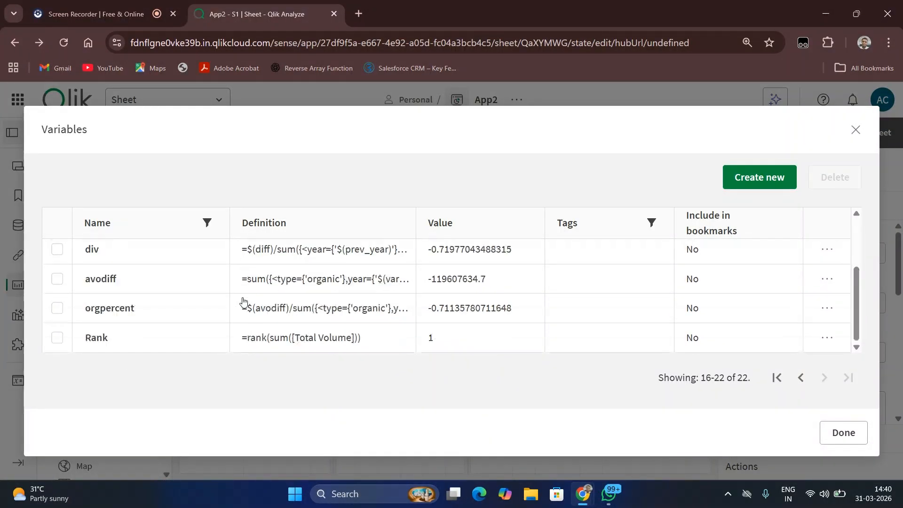
left_click(341, 341)
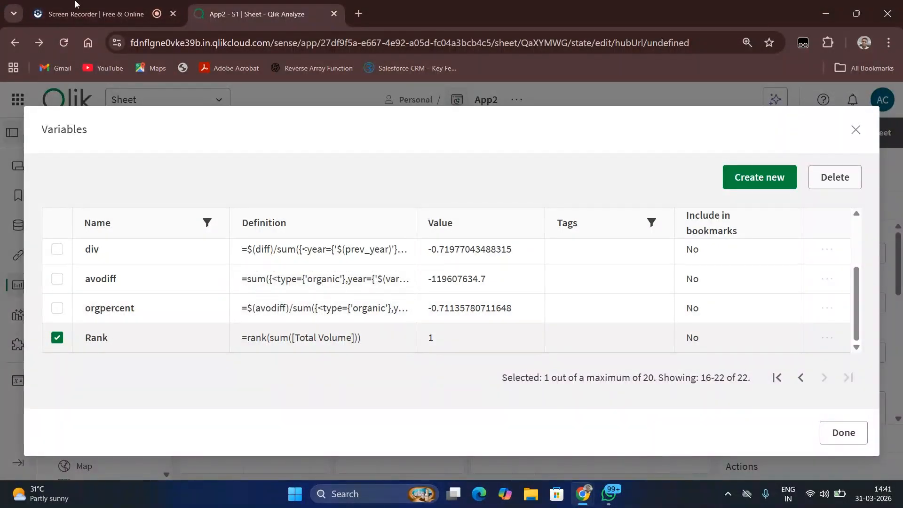
left_click(130, 6)
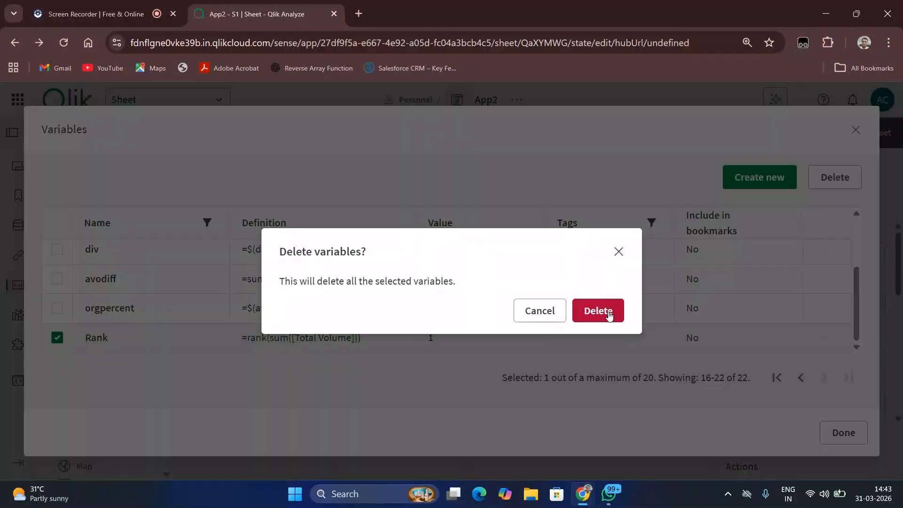
left_click(597, 308)
- Start a new variable and name it Rank
left_click(741, 177)
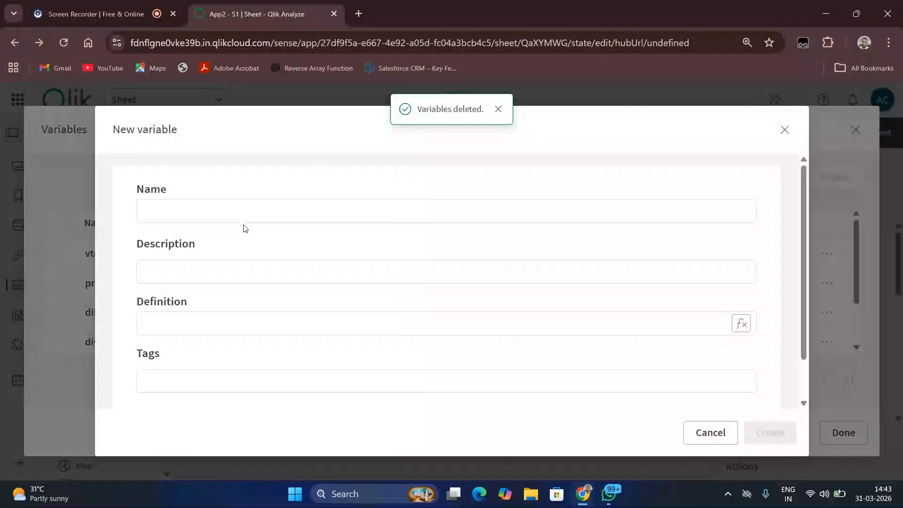
left_click(228, 216)
type("Rank")
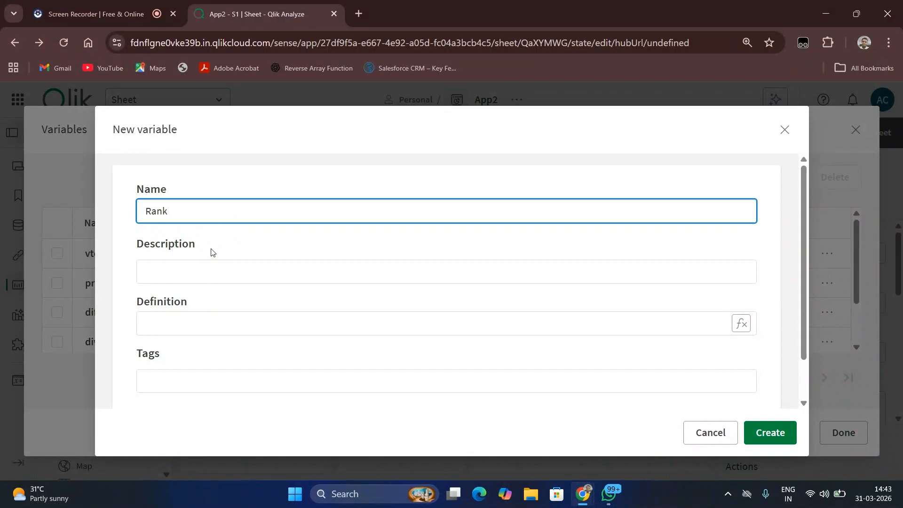
- Define the Rank variable as =rank(sum([Total Volume]))<=3 and create it
left_click(209, 329)
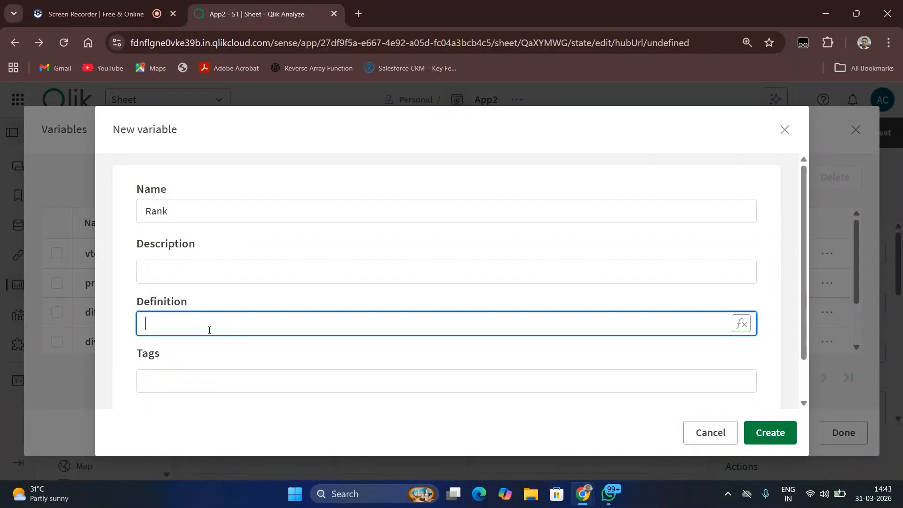
type("=sum")
type("([Total B")
type("olume")
type("ran")
type("k(")
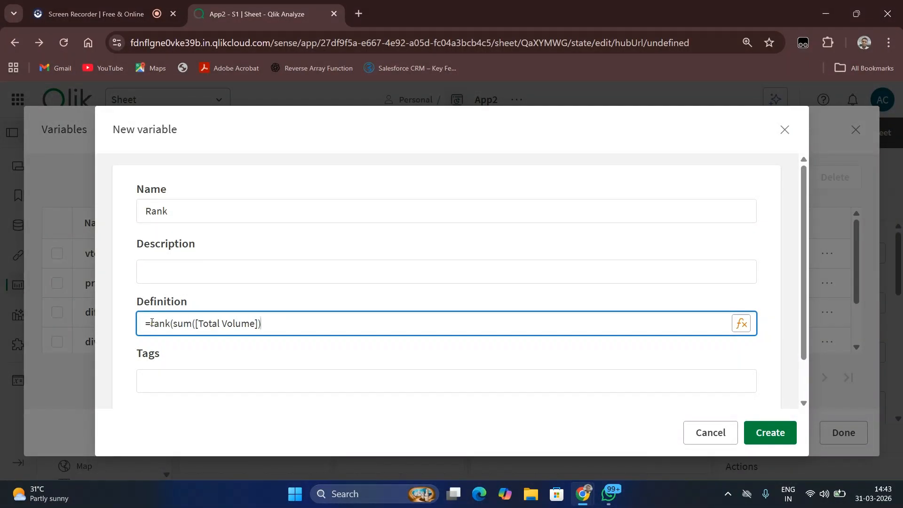
key("End")
key("BackSpace")
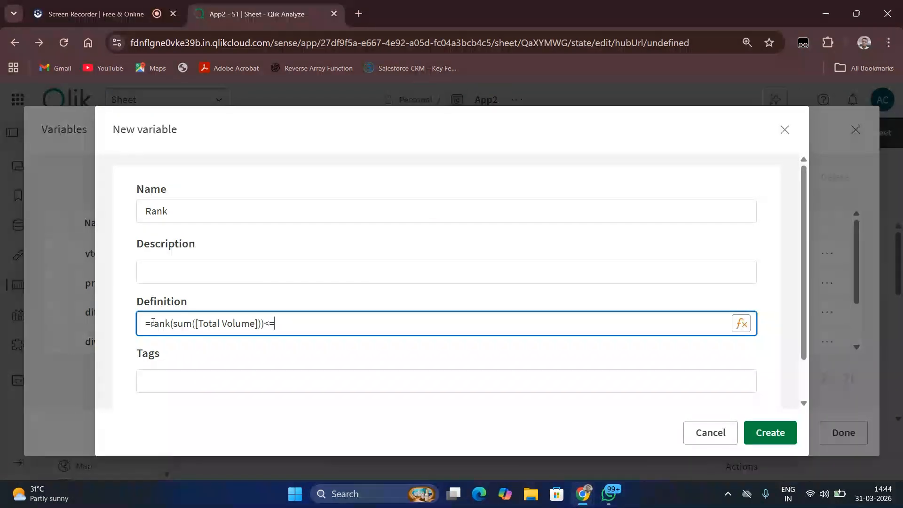
type("3")
left_click(769, 433)
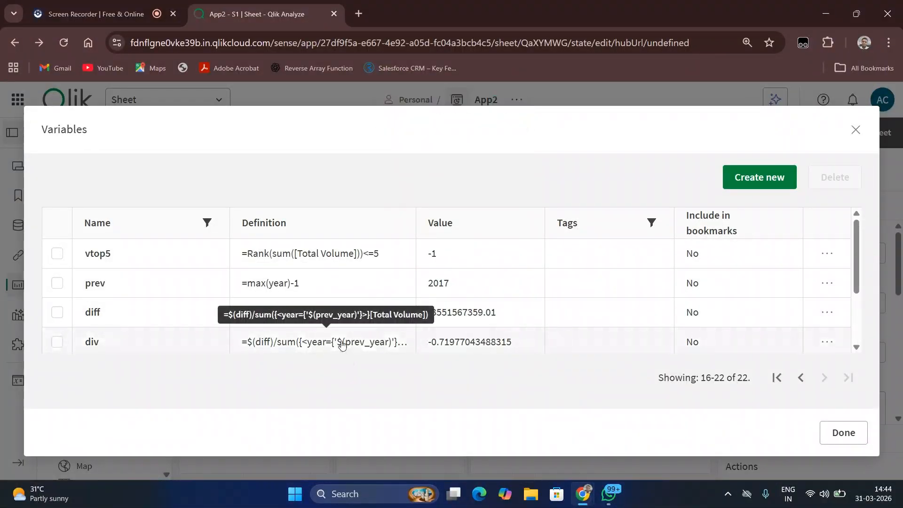
- Check the Rank variable's definition and value in the list, and review the YOY loss KPI's expression
scroll(337, 324, "down", 3)
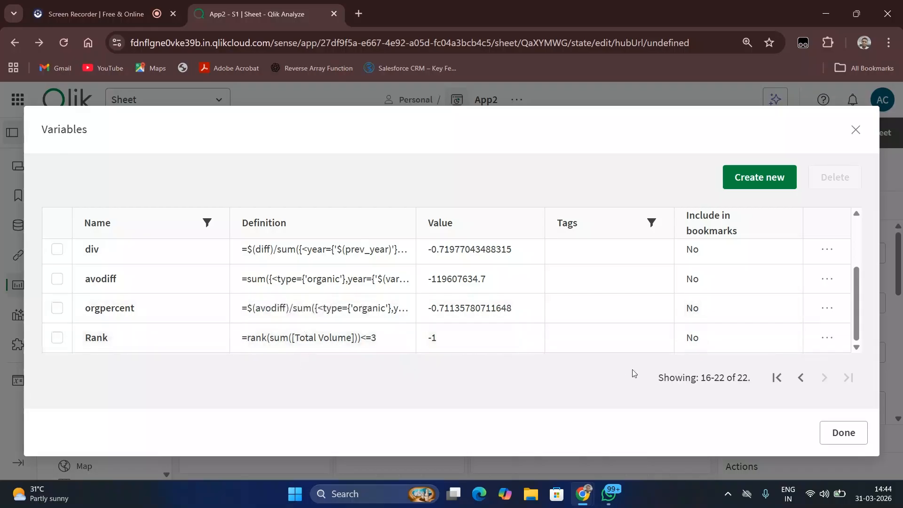
left_click(843, 433)
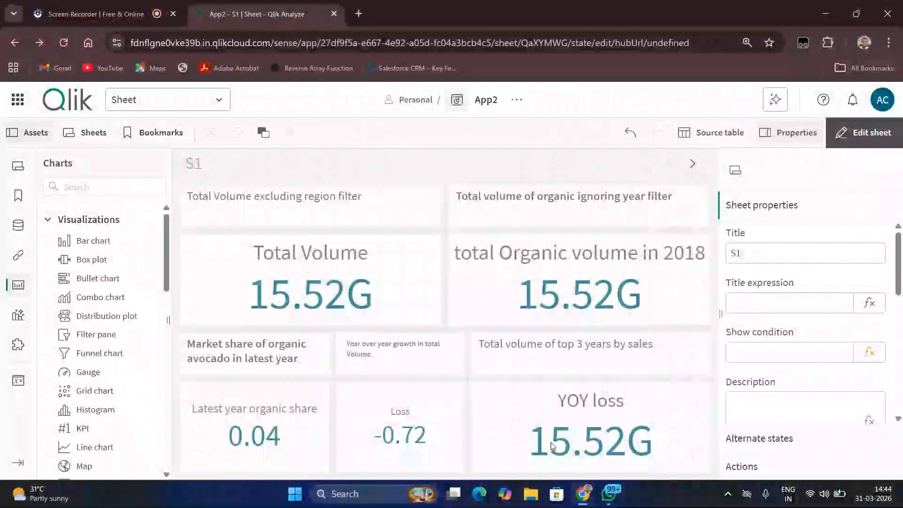
left_click(861, 318)
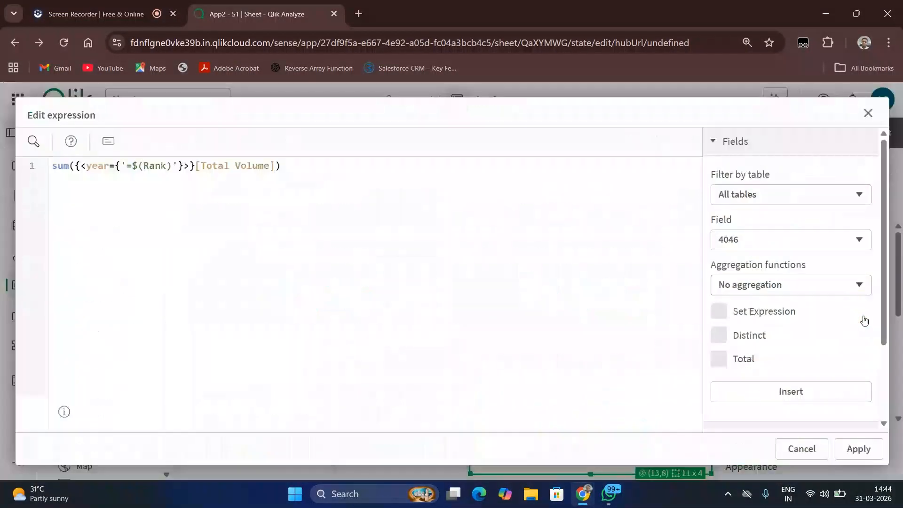
left_click(865, 453)
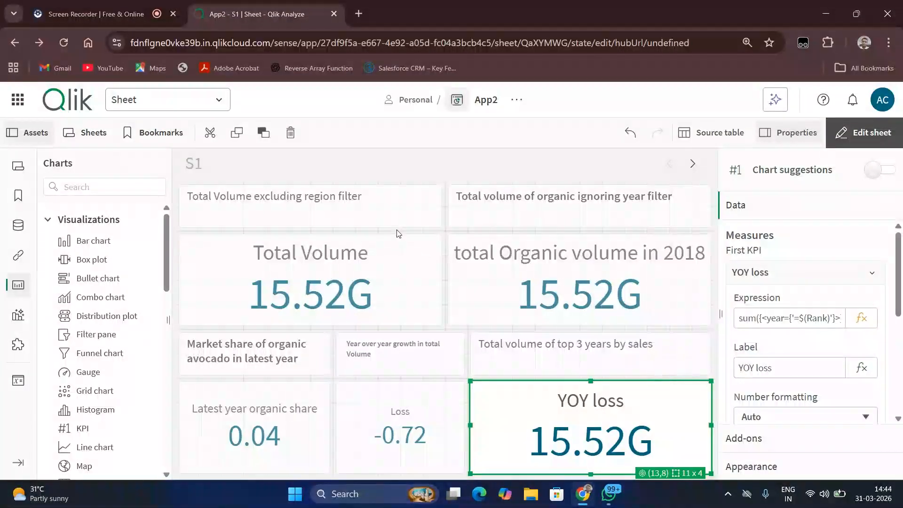
- Delete the Rank variable from the last page of the app's variables list
left_click(18, 380)
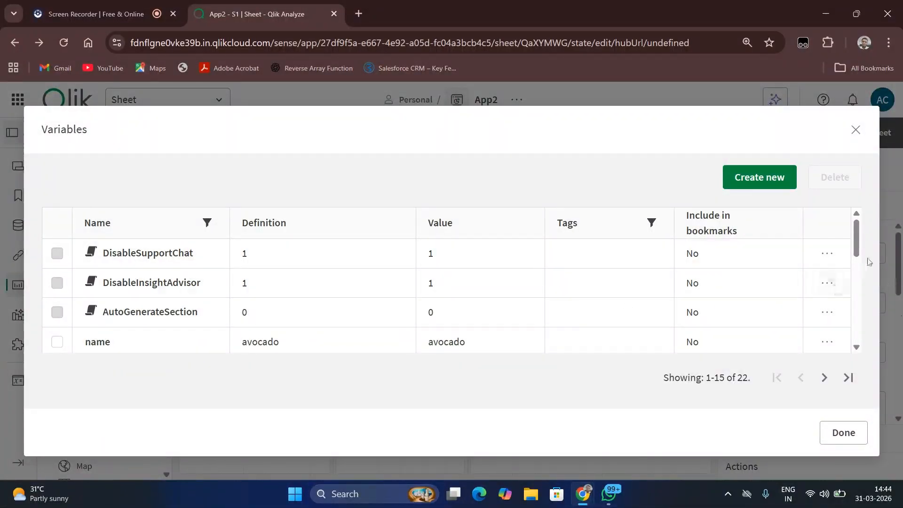
scroll(858, 267, "down", 1)
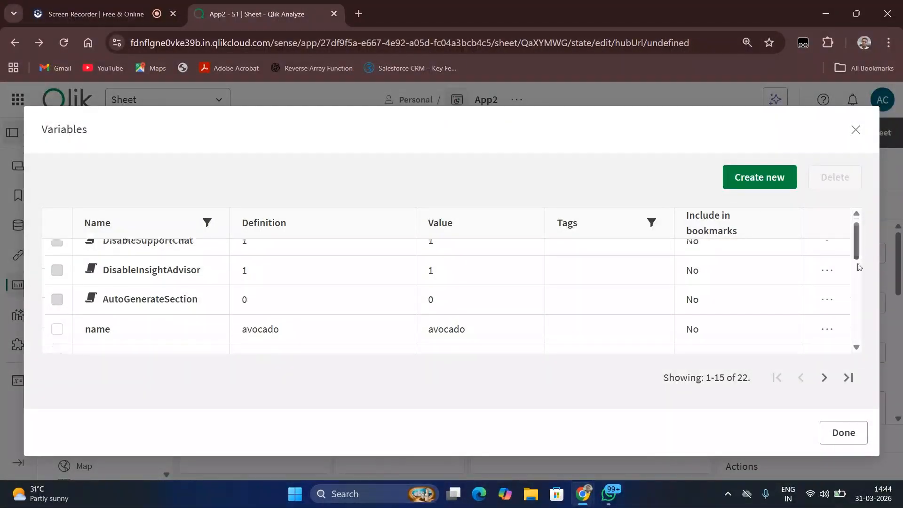
scroll(859, 268, "down", 10)
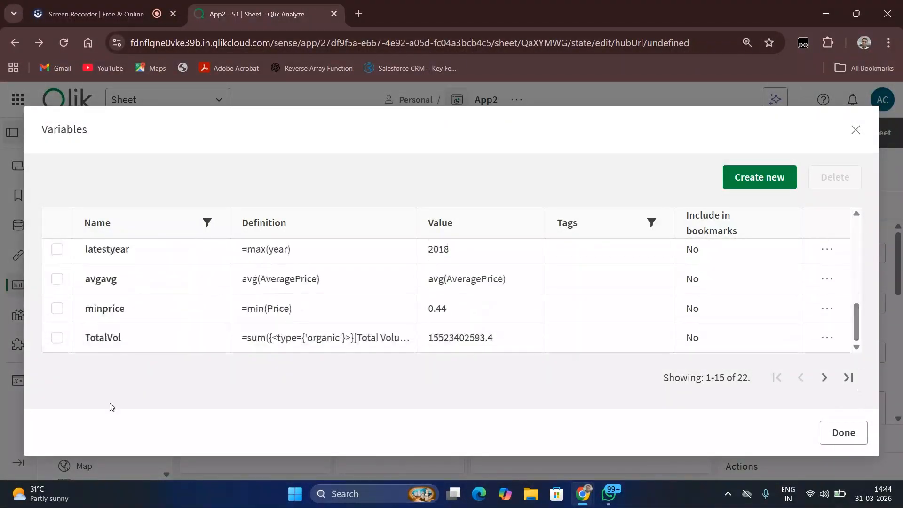
left_click(847, 378)
left_click(196, 342)
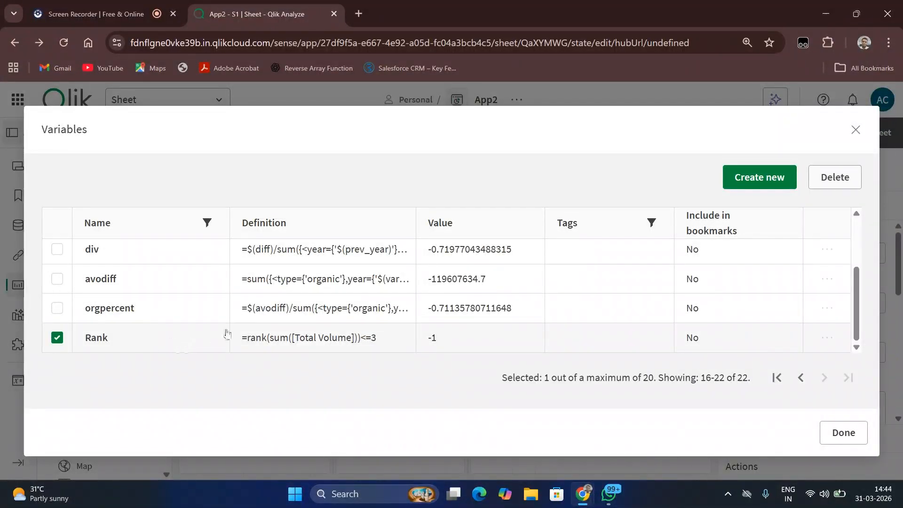
left_click(828, 177)
left_click(585, 314)
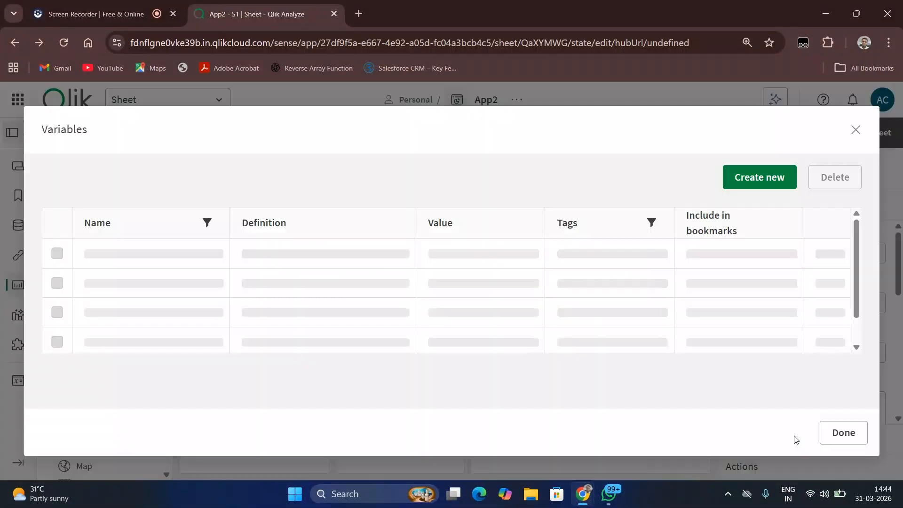
- Start a new variable named Rank and enter =sum([Total Volume]) as its definition
left_click(760, 177)
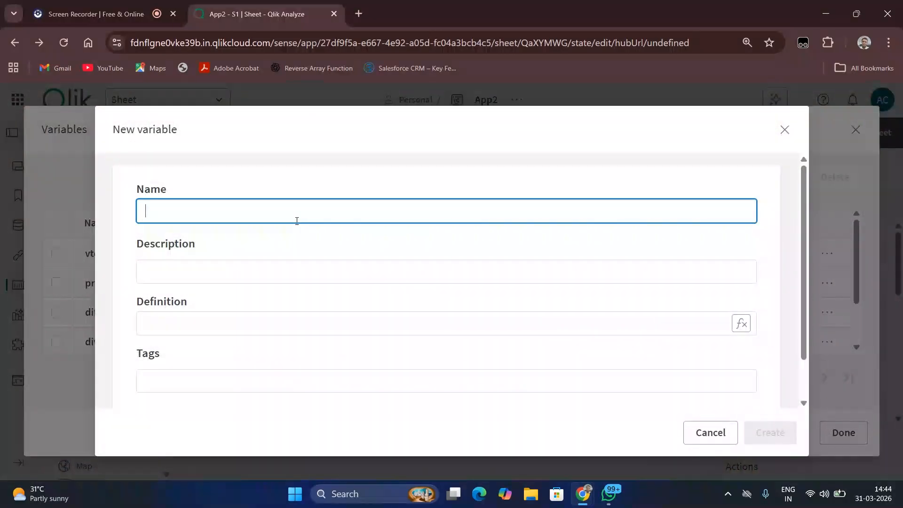
type("Rank")
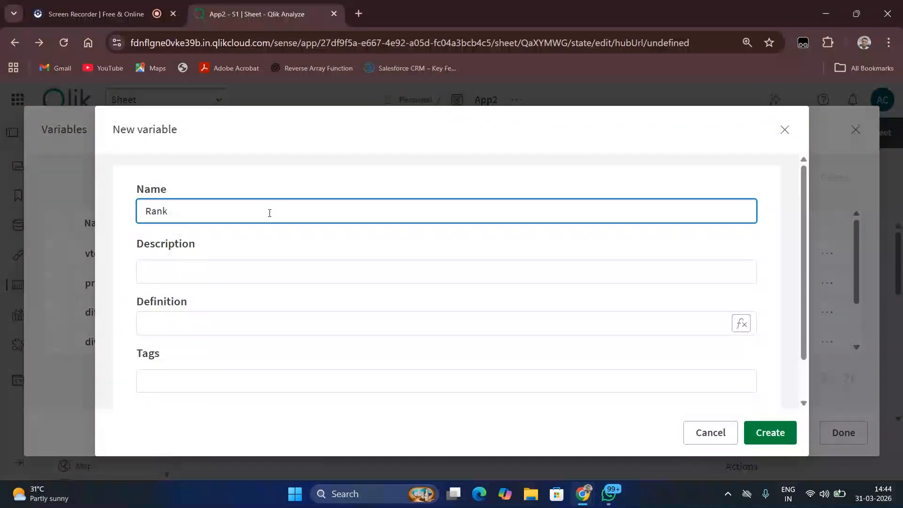
left_click(206, 323)
type("=su")
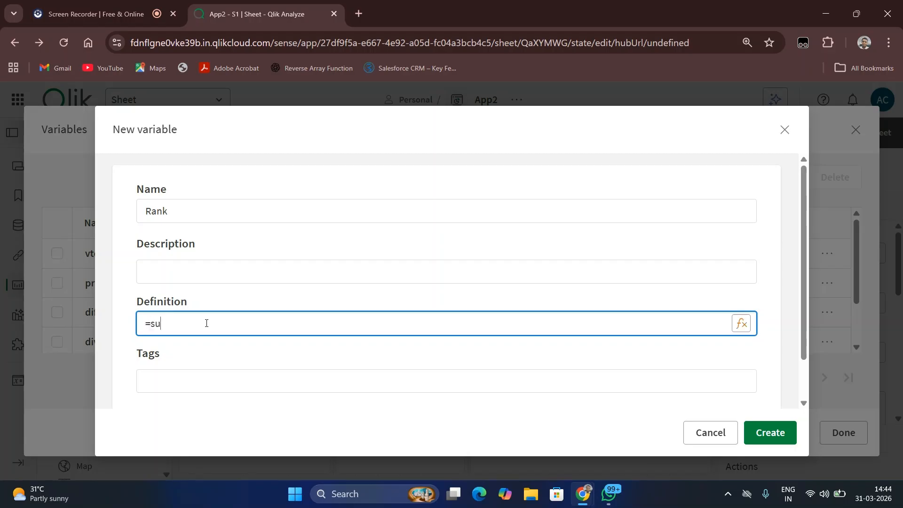
type("m()")
key("Left")
type("[Total Volume")
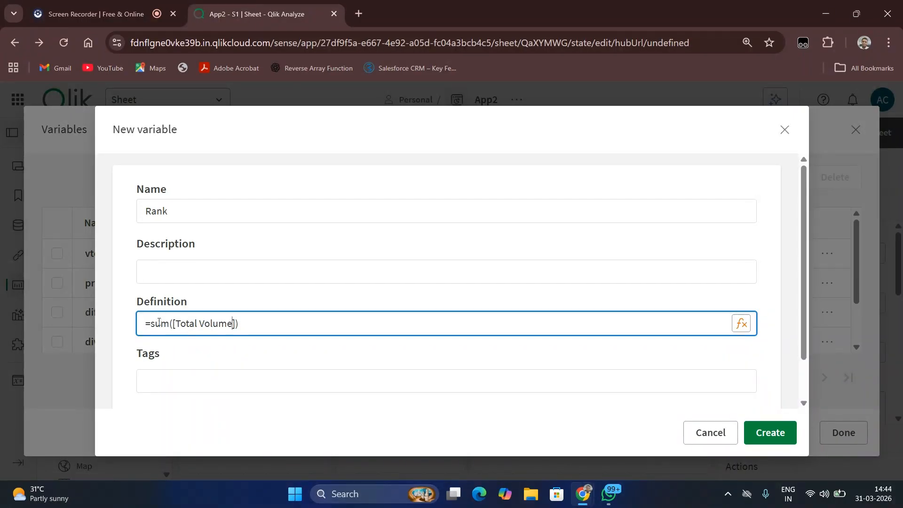
- Extend the definition to =rank(sum([Total Volume]))<=2, create the variable, and leave the variables list
type("rank")
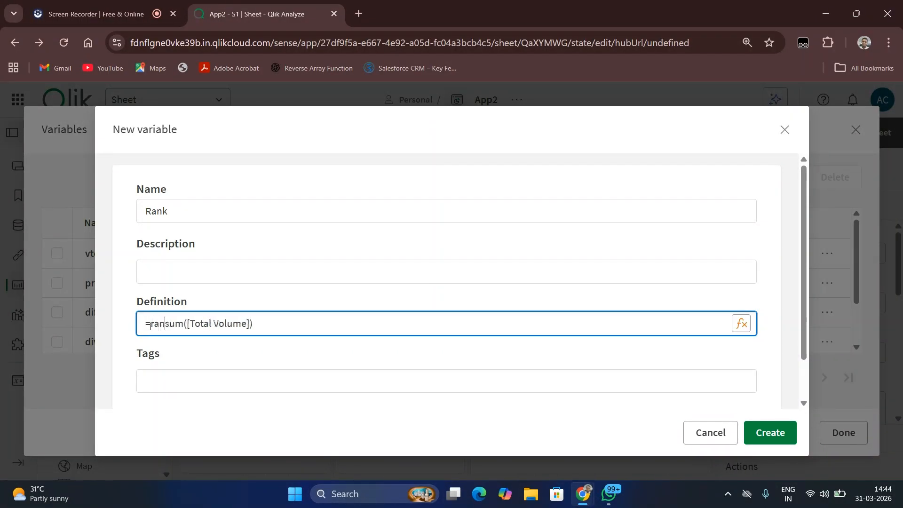
type("(")
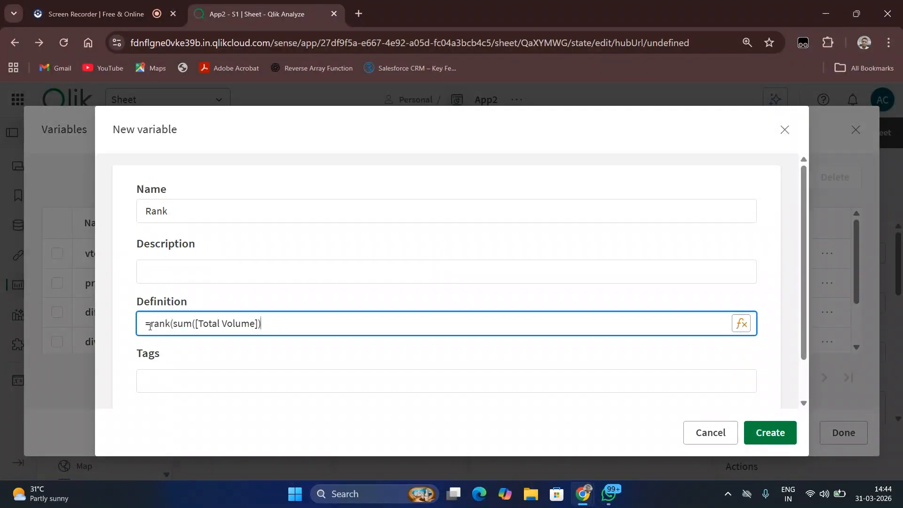
type(")<=2")
double_click(277, 323)
left_click(742, 324)
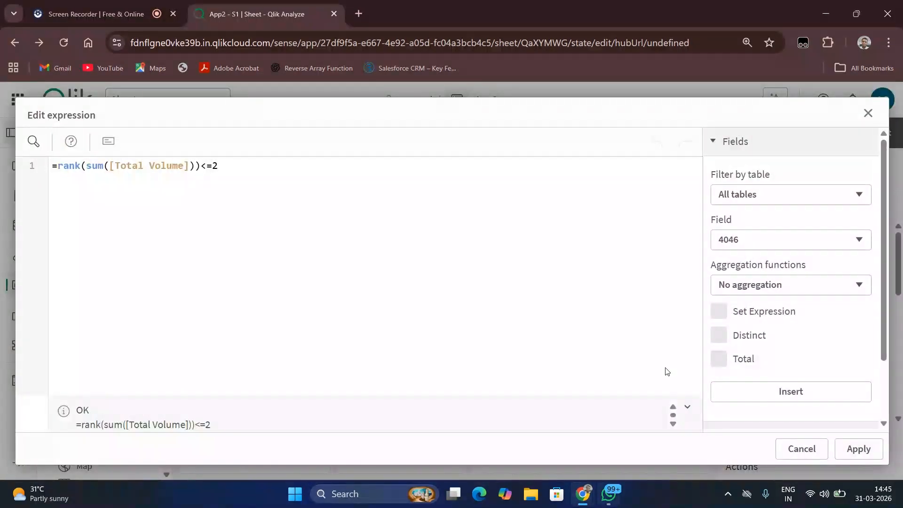
left_click(859, 449)
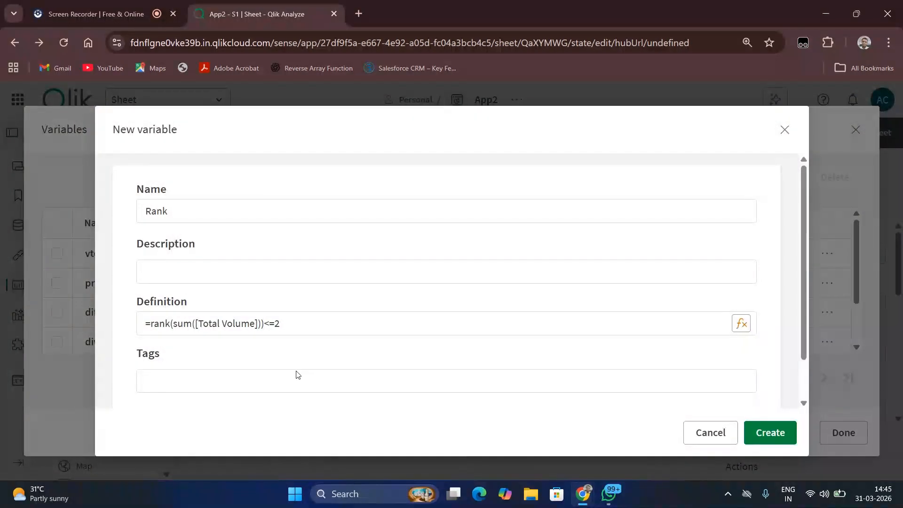
left_click(760, 434)
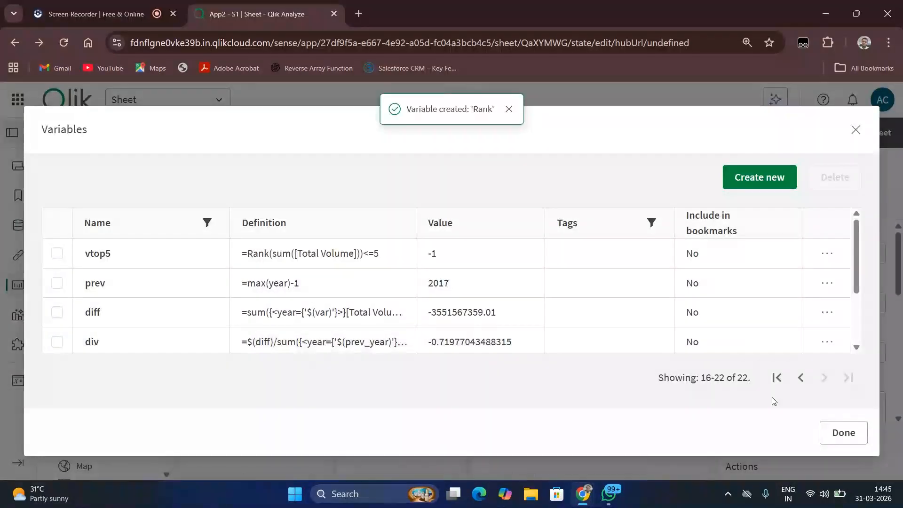
left_click(856, 130)
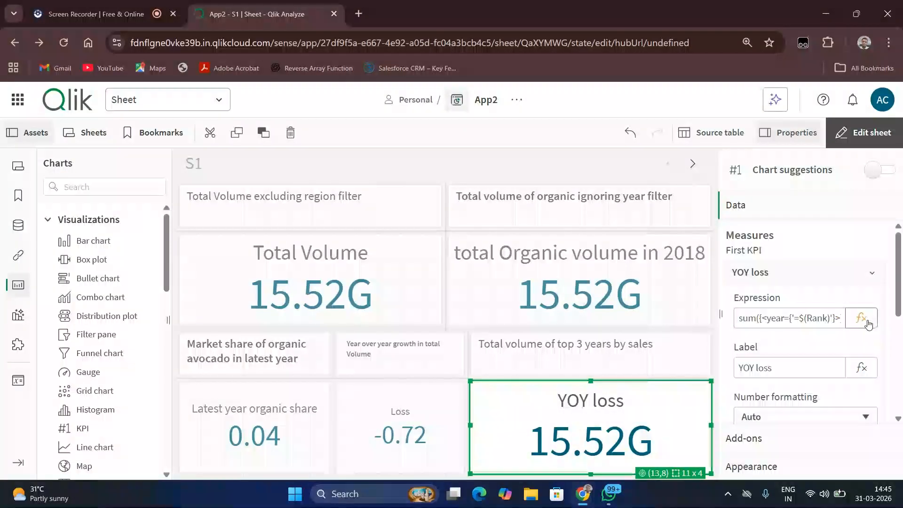
- Remove the year set modifier from the YOY loss KPI's expression, keeping the outer braces and [Total Volume]
left_click(857, 319)
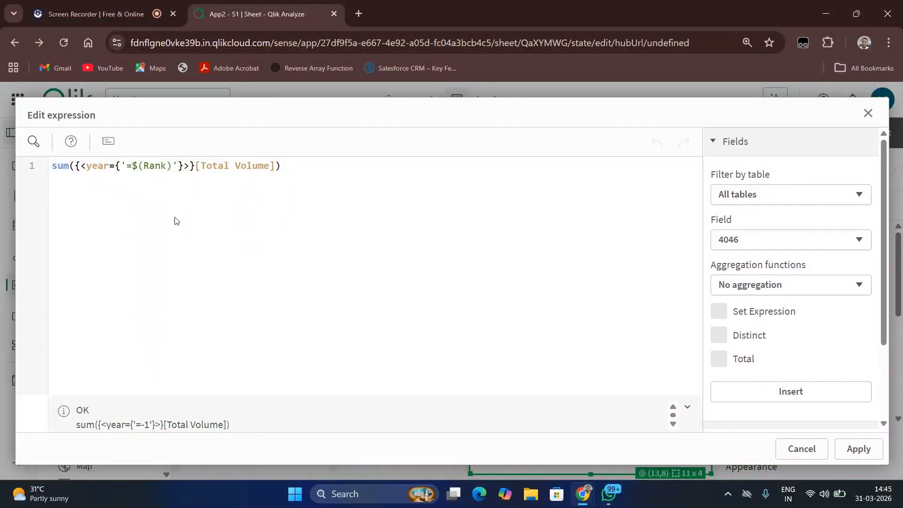
left_click_drag(416, 159, 3, 165)
left_click_drag(189, 170, 82, 170)
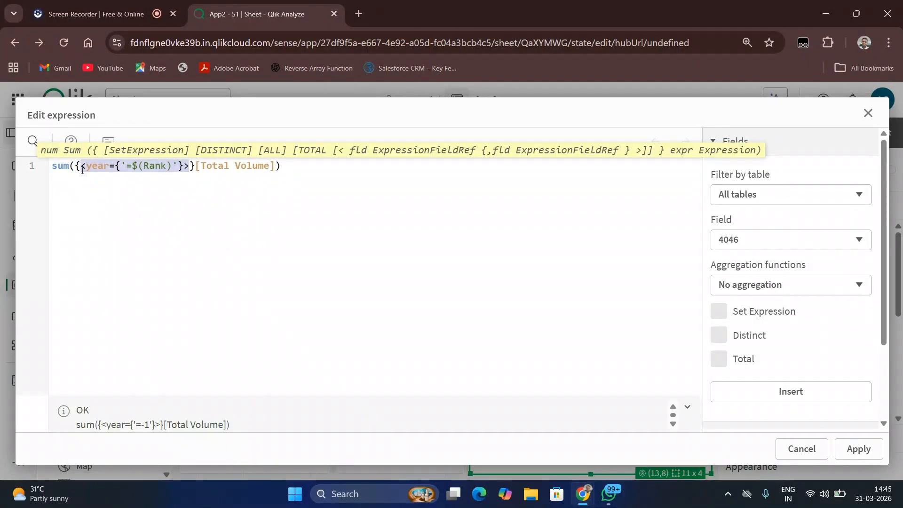
key("BackSpace")
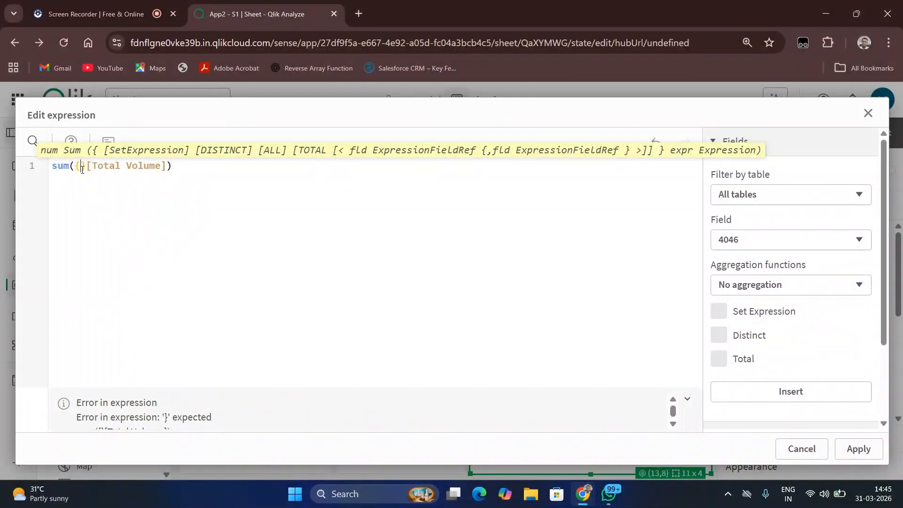
- Rewrite the YOY loss KPI's expression as sum({{<year={'=$(Rank)'}>}[Total Volume]) and apply it
type("{<>{")
key("BackSpace")
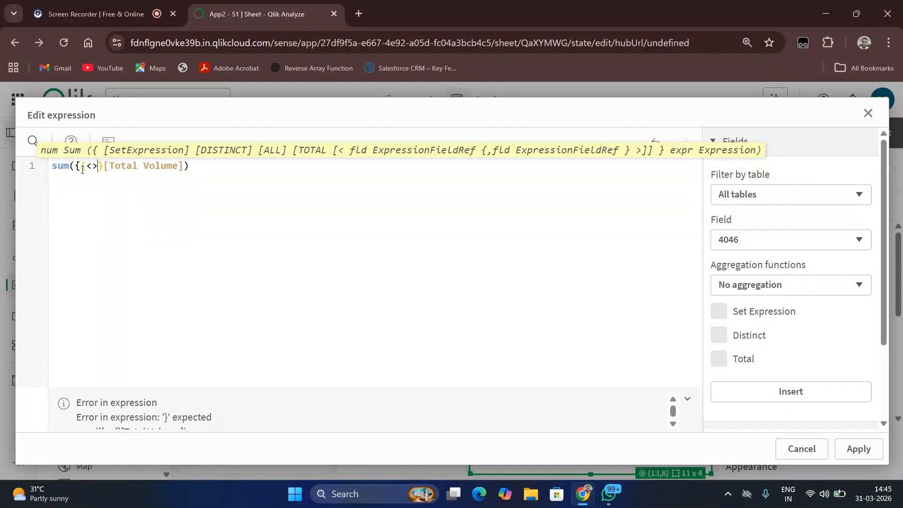
key("Left")
type("year")
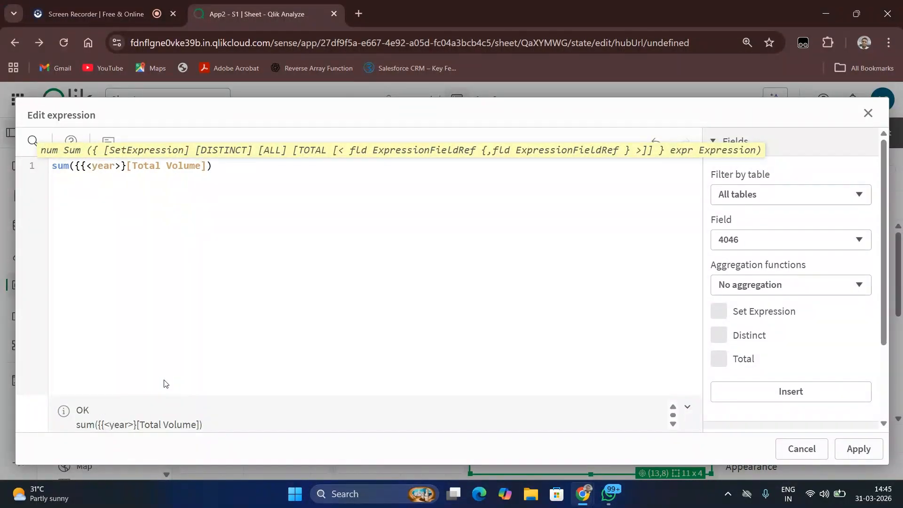
type("={")
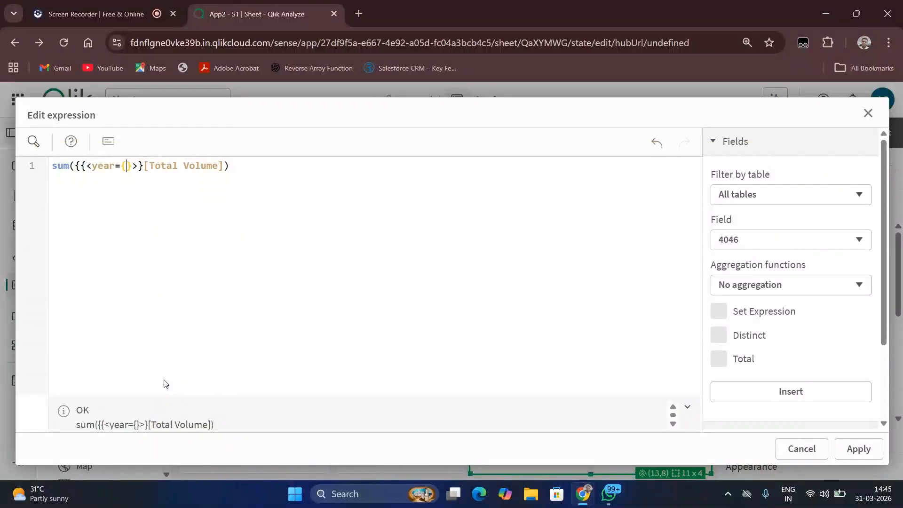
type("'")
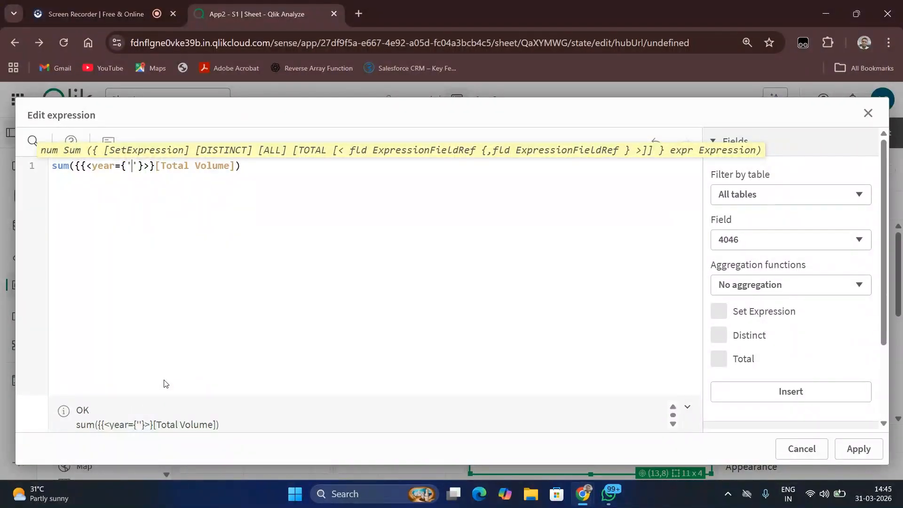
type("=")
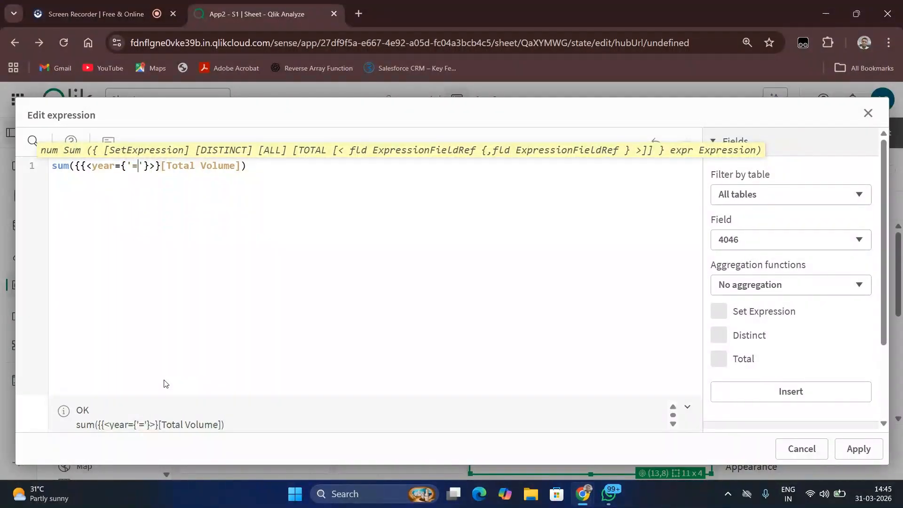
type("$(")
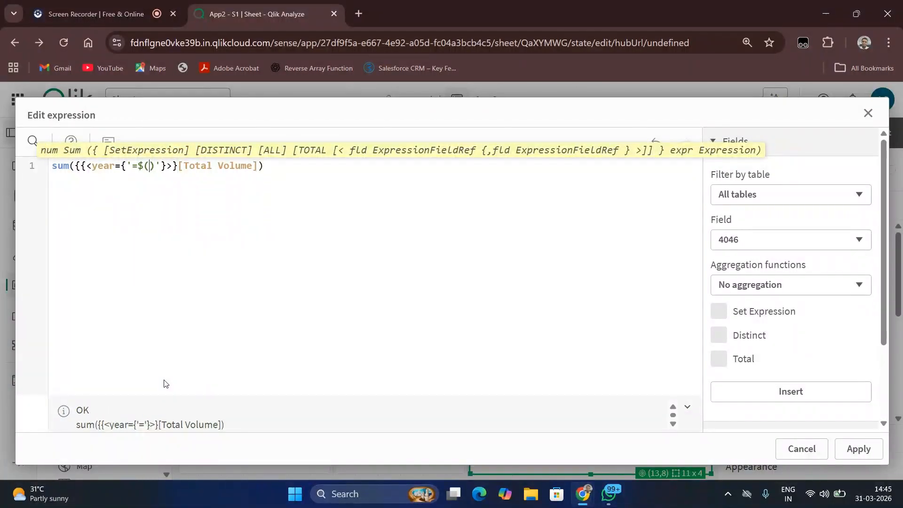
type("Rank")
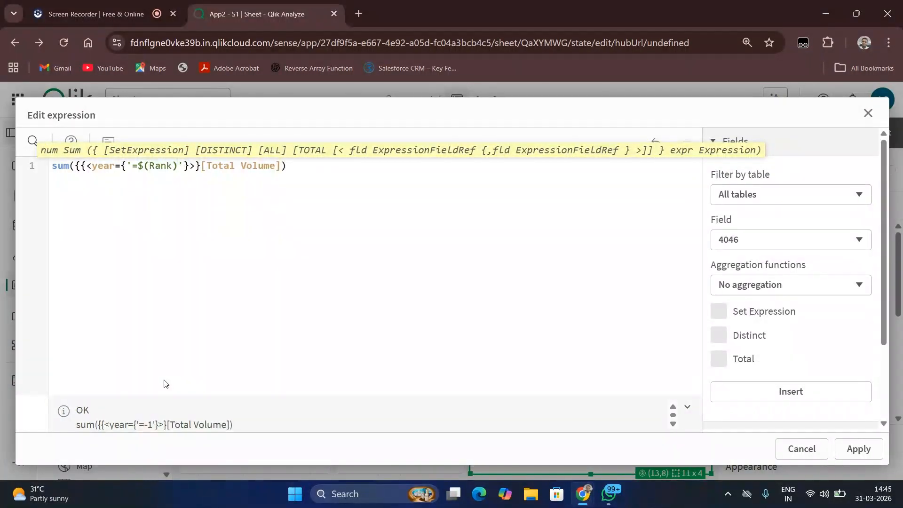
left_click(858, 448)
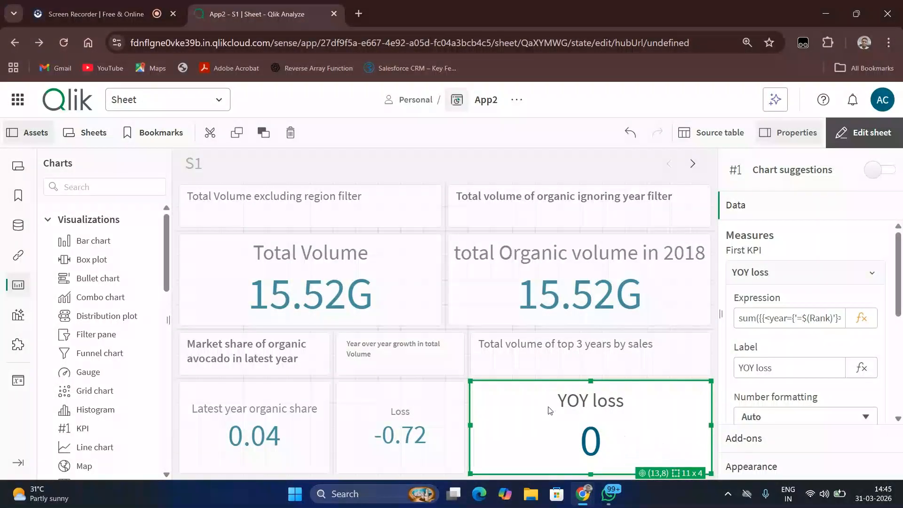
- Replace the heading text above the Total Volume KPI with "cumulative volume till previous year"
left_click(94, 13)
left_click(237, 202)
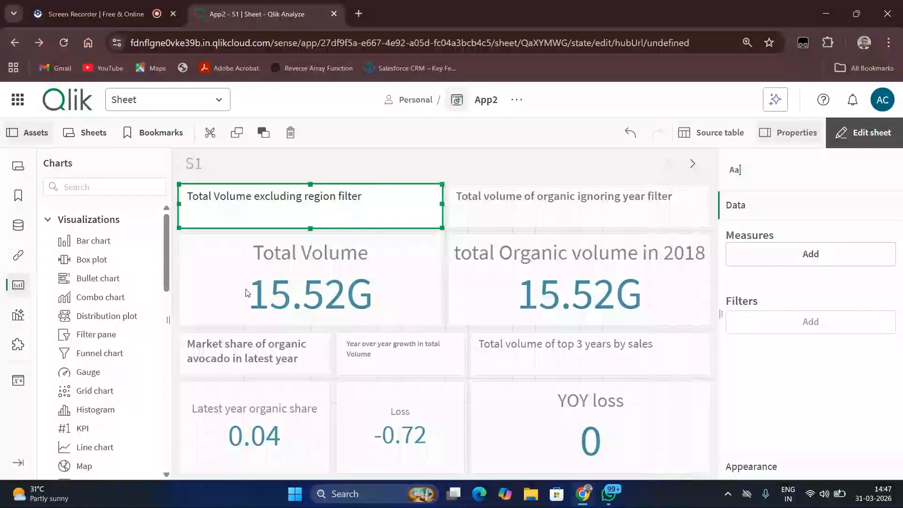
left_click_drag(371, 190, 312, 207)
left_click(381, 196)
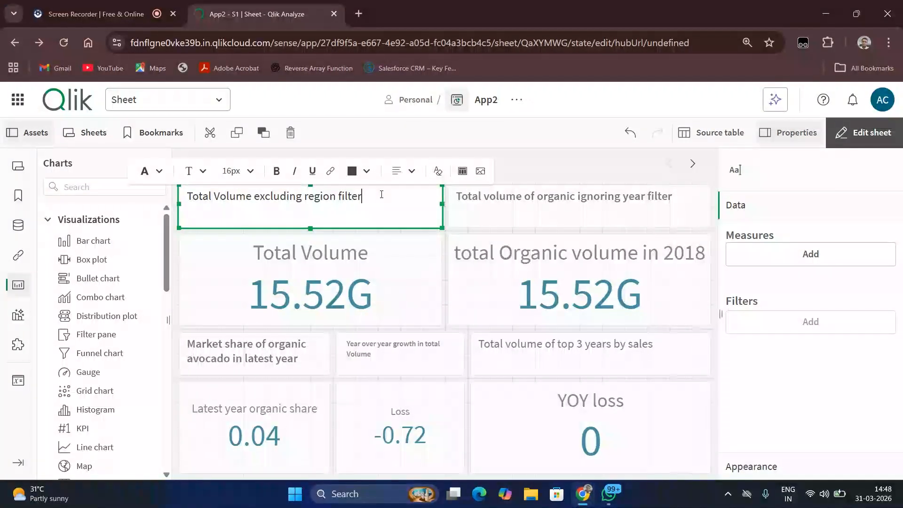
key("BackSpace")
key("BackSpace")
key("BackSpace")
key("BackSpace")
key("BackSpace")
key("BackSpace")
key("BackSpace")
key("BackSpace")
key("BackSpace")
key("BackSpace")
key("BackSpace")
key("BackSpace")
key("BackSpace")
key("BackSpace")
key("BackSpace")
key("BackSpace")
key("BackSpace")
key("BackSpace")
key("BackSpace")
key("BackSpace")
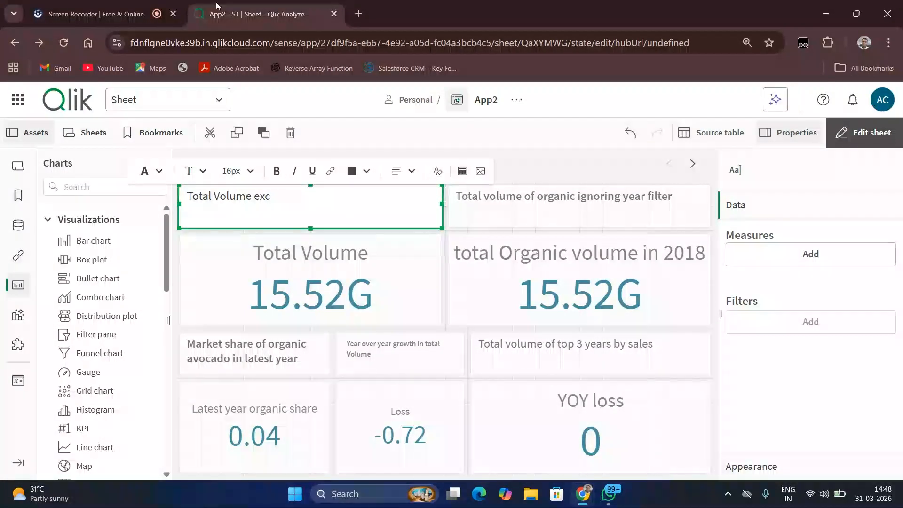
left_click(94, 13)
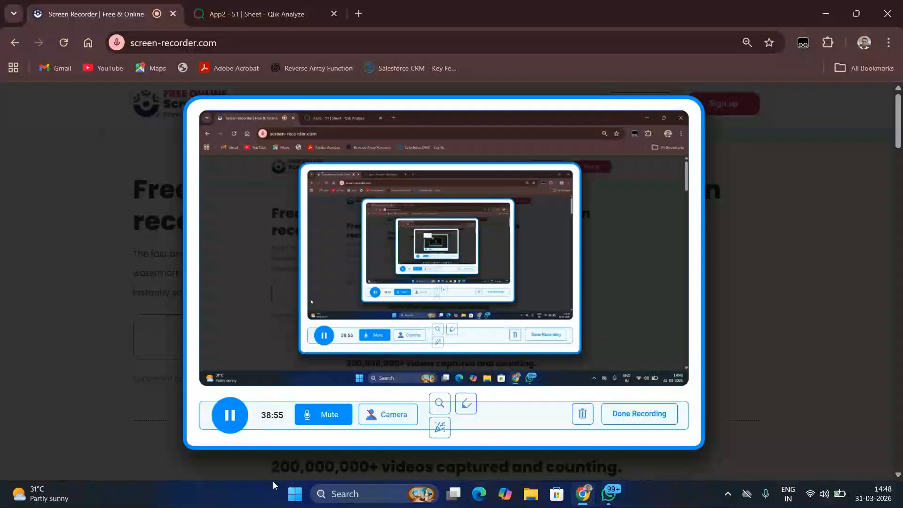
left_click(230, 414)
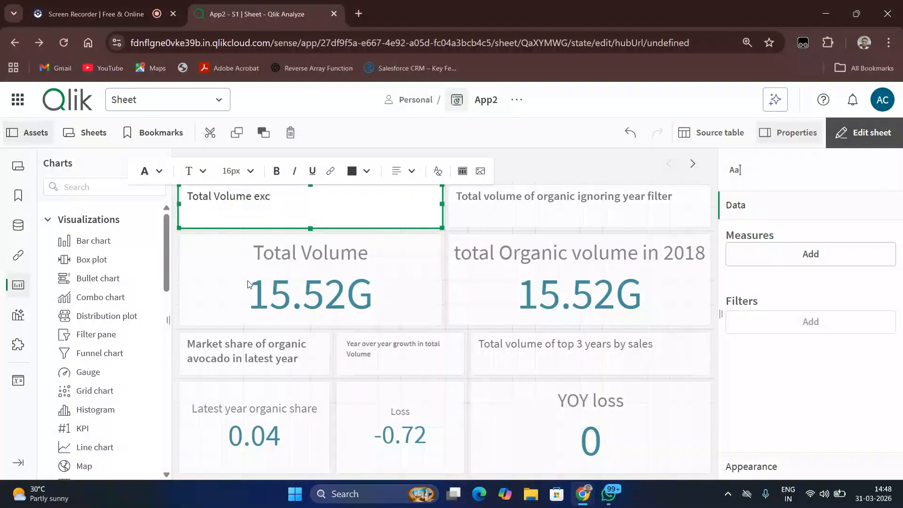
key("BackSpace")
key("BackSpace")
key("BackSpace")
type("upto")
key("BackSpace")
key("BackSpace")
key("BackSpace")
key("BackSpace")
key("BackSpace")
key("BackSpace")
key("BackSpace")
key("BackSpace")
key("BackSpace")
key("BackSpace")
key("BackSpace")
key("BackSpace")
key("BackSpace")
key("BackSpace")
key("BackSpace")
key("BackSpace")
key("BackSpace")
type("cumula")
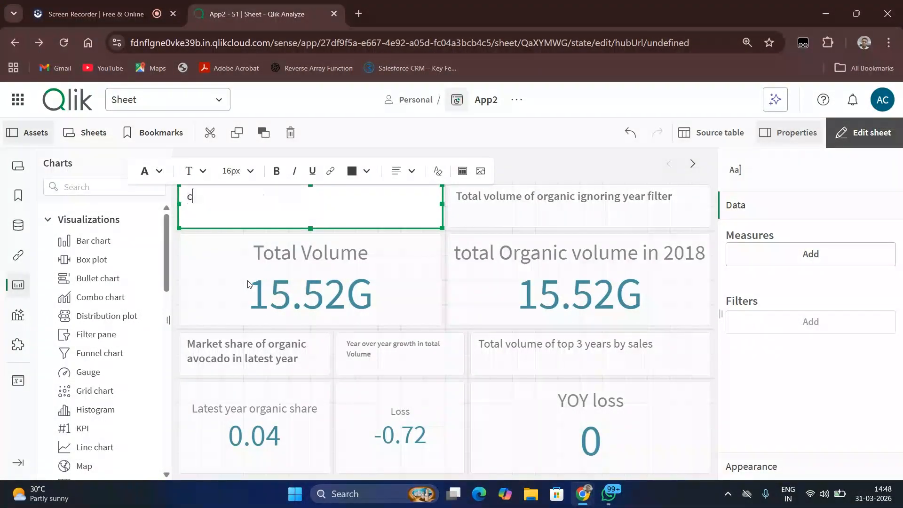
type("tive volume til")
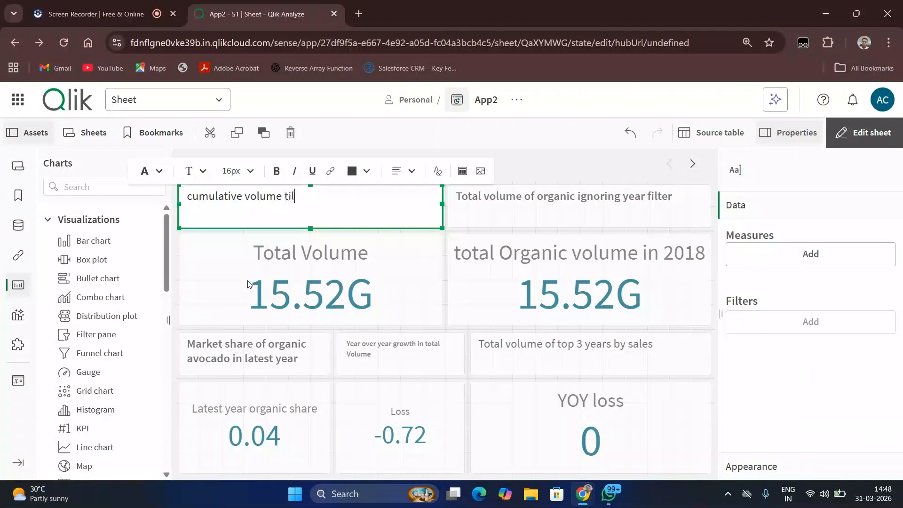
type("l previous year")
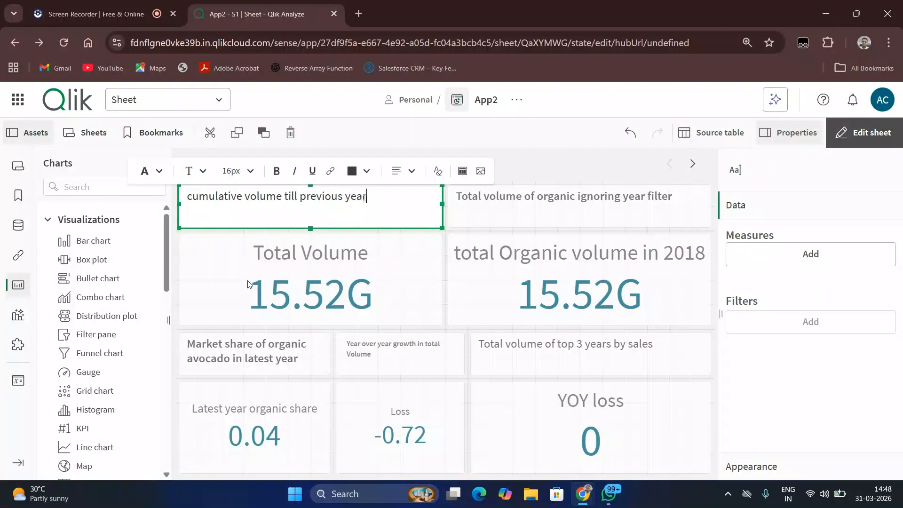
left_click(349, 224)
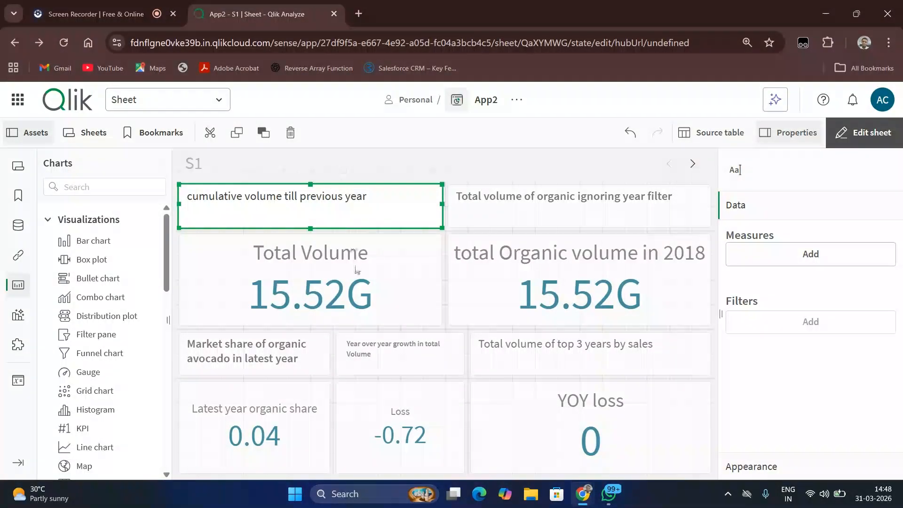
- Start a new variable in the app's variables list and name it tillprevious
left_click(358, 270)
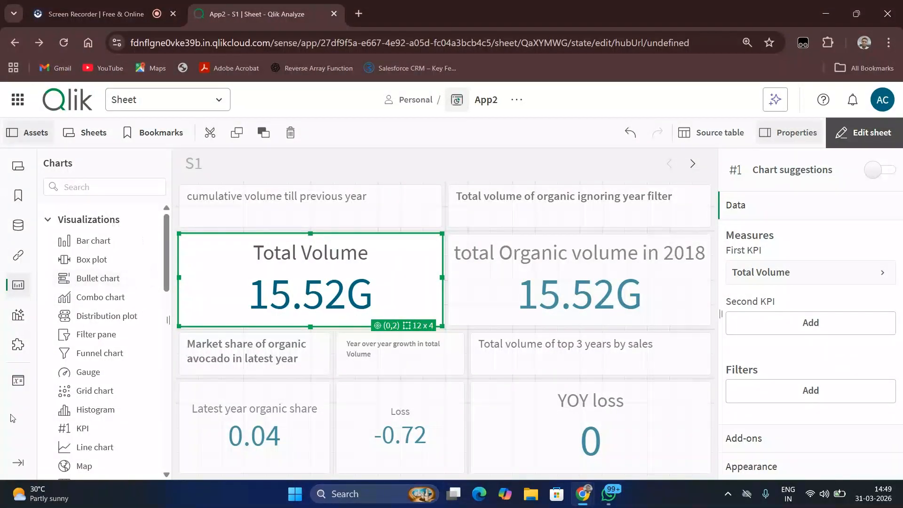
left_click(18, 380)
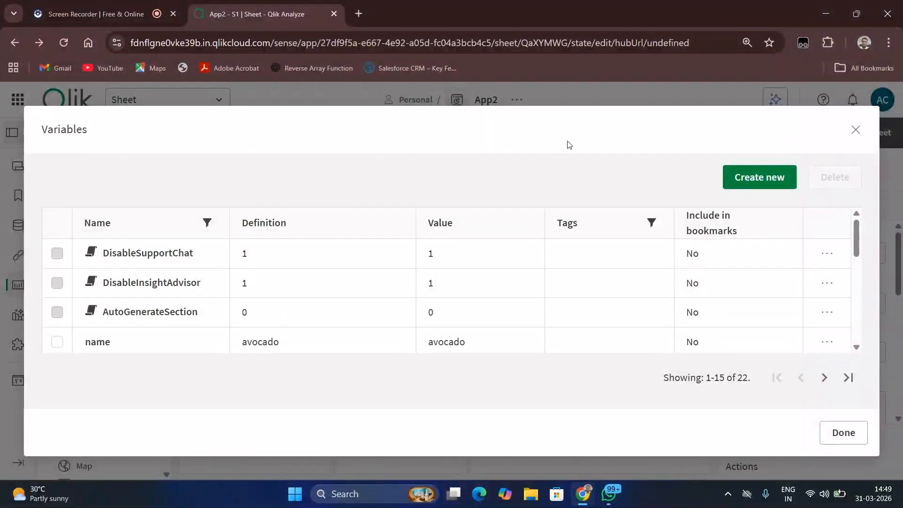
left_click(736, 178)
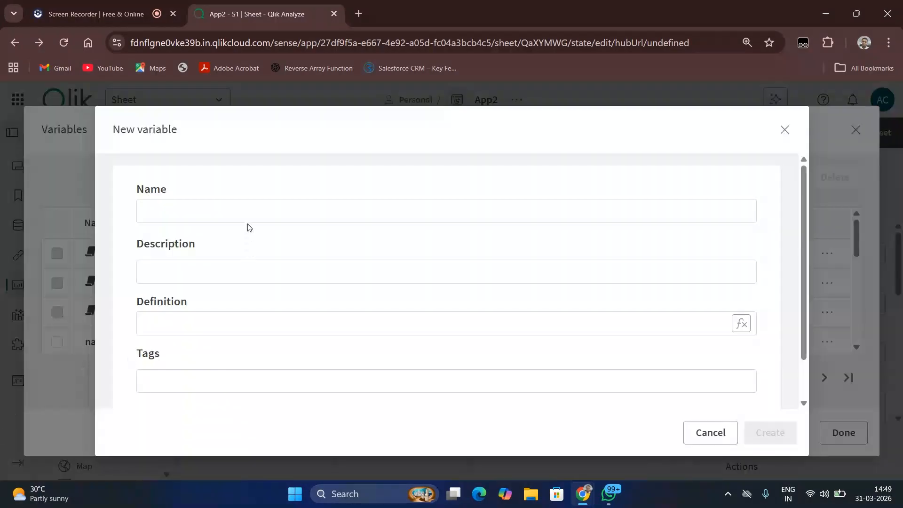
left_click(248, 220)
type("tillp")
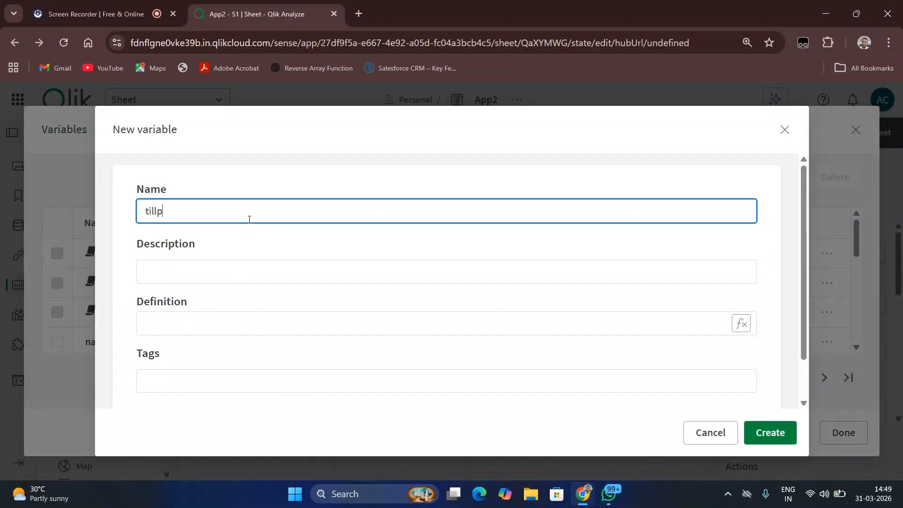
type("revious")
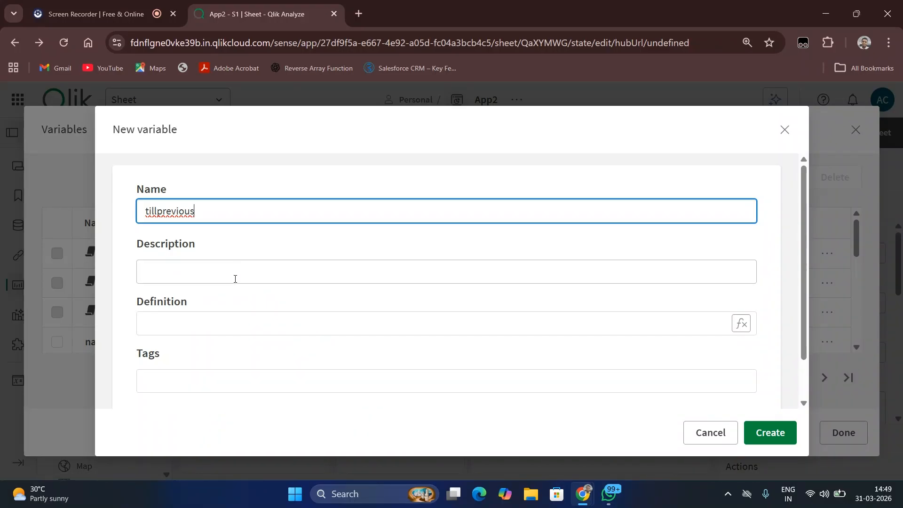
- Try =<=Max(year)-1 as the definition of the tillprevious variable
left_click(182, 319)
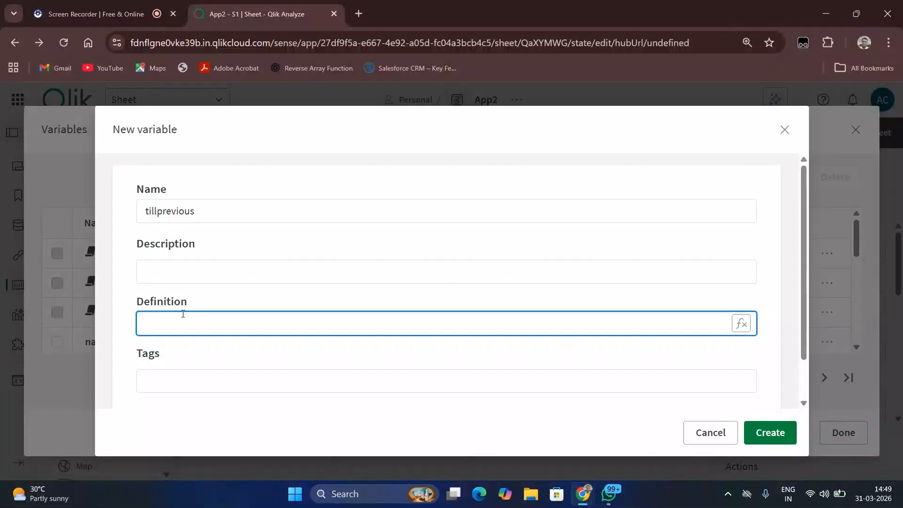
type("=")
type("<=Max()year")
key("Right")
type("-1")
left_click(741, 324)
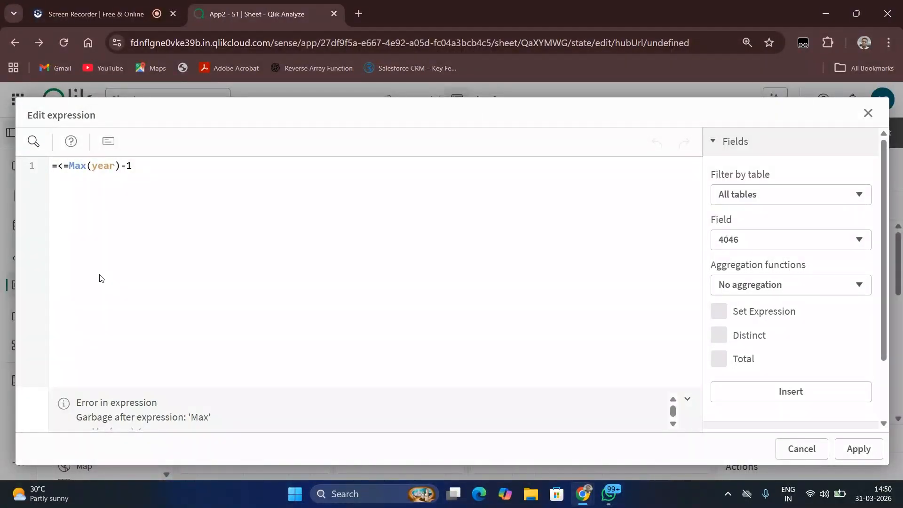
left_click(70, 167)
key("Left")
key("Left")
key("BackSpace")
key("BackSpace")
key("BackSpace")
key("BackSpace")
key("BackSpace")
key("BackSpace")
key("BackSpace")
key("BackSpace")
key("BackSpace")
key("BackSpace")
key("BackSpace")
key("BackSpace")
key("BackSpace")
key("BackSpace")
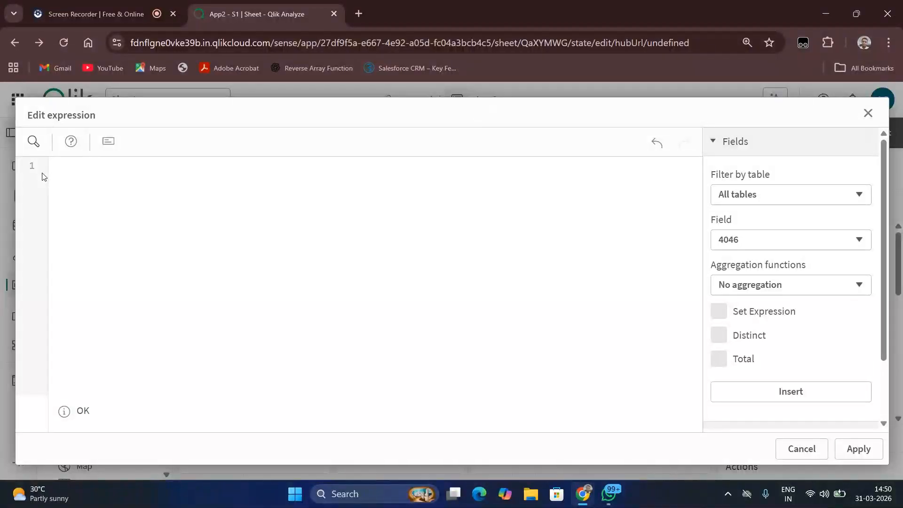
type("=<")
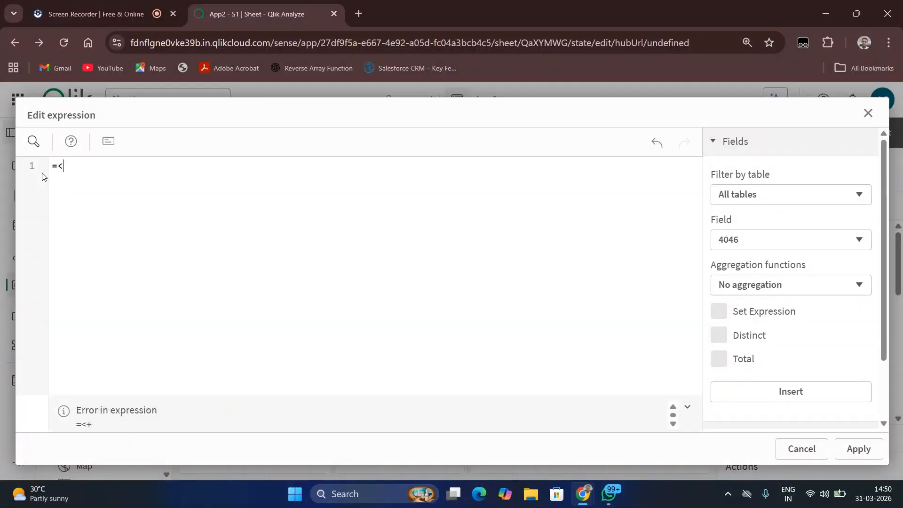
type("+=$(")
key("BackSpace")
key("BackSpace")
key("BackSpace")
key("BackSpace")
key("BackSpace")
key("BackSpace")
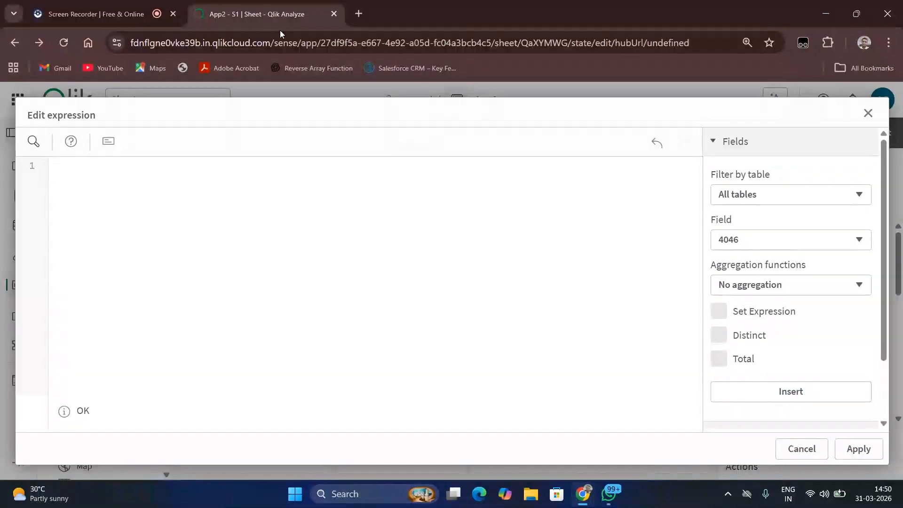
left_click(868, 113)
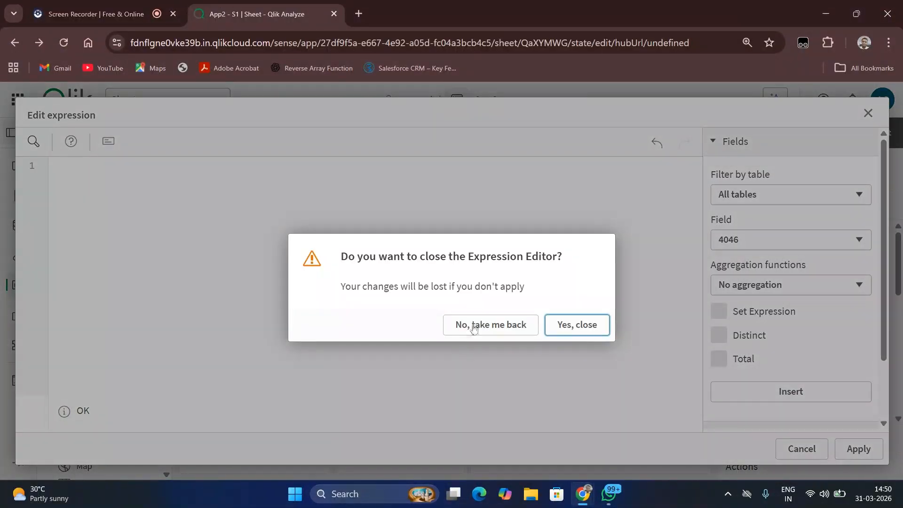
left_click(562, 337)
key("ctrl+1")
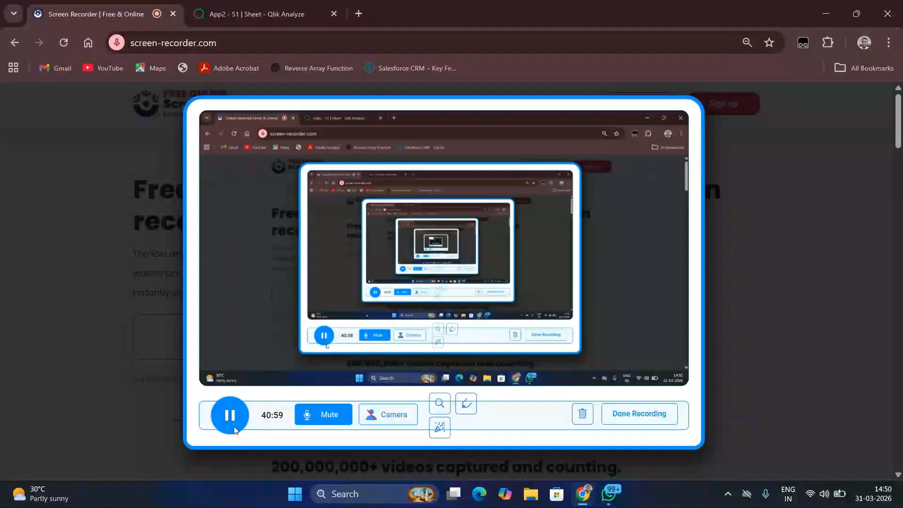
key("ctrl+2")
- Reduce the tillprevious definition to an equals sign with an empty quoted string and open it in the expression editor
left_click(227, 325)
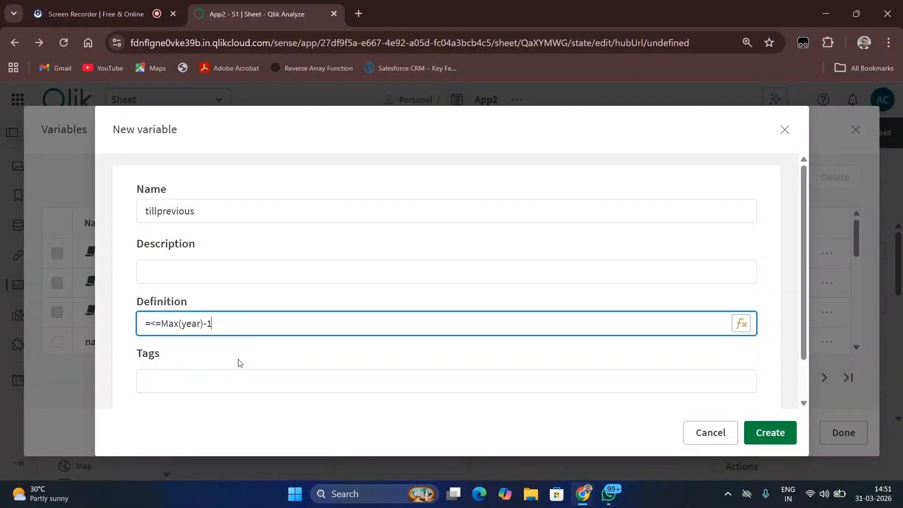
key("BackSpace")
key("BackSpace")
key("BackSpace")
key("BackSpace")
key("BackSpace")
key("BackSpace")
key("BackSpace")
key("BackSpace")
key("BackSpace")
key("BackSpace")
key("BackSpace")
key("BackSpace")
type("\"")
left_click(742, 323)
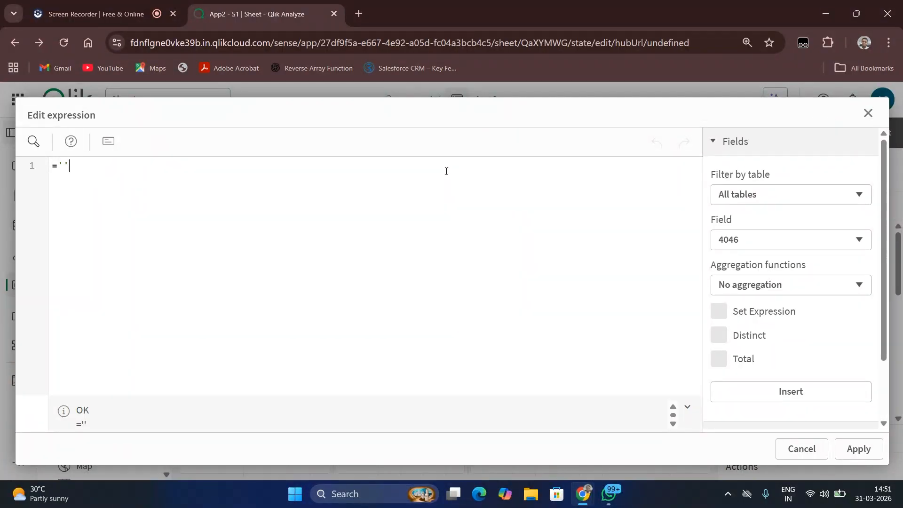
- Rewrite the definition as ='$(prev_year)', using single quotes around the variable reference
key("BackSpace")
key("BackSpace")
type("\"\"")
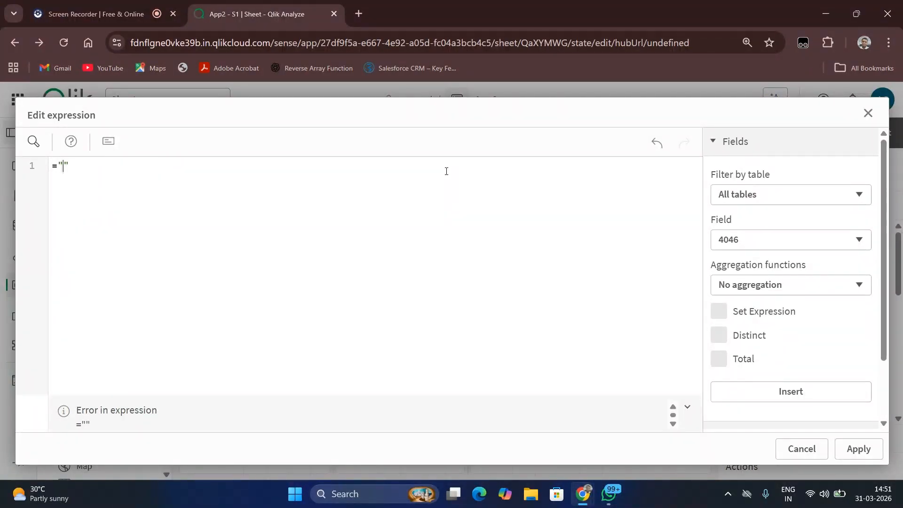
key("BackSpace")
key("BackSpace")
type("''")
type("$()")
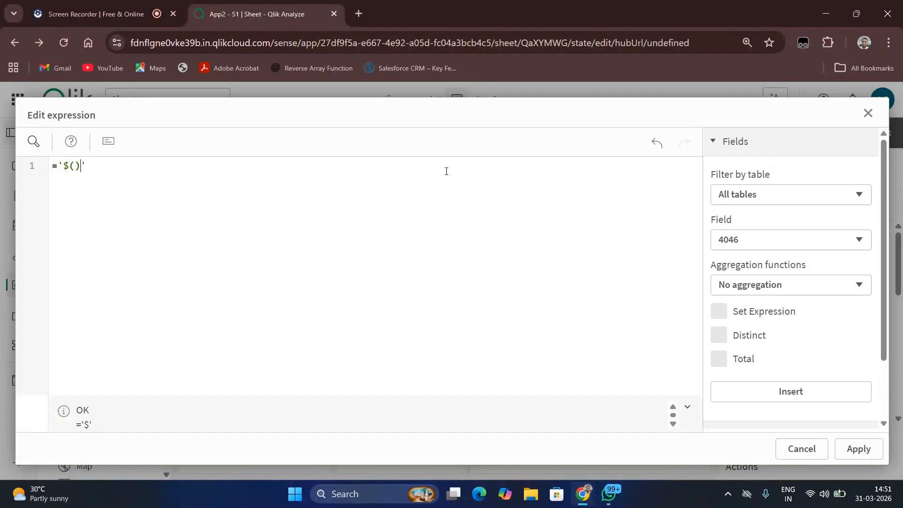
type("prev_year")
- Complete the definition as ='<=$(prev_year)', create the tillprevious variable, and leave the variables list
left_click(65, 166)
type("<")
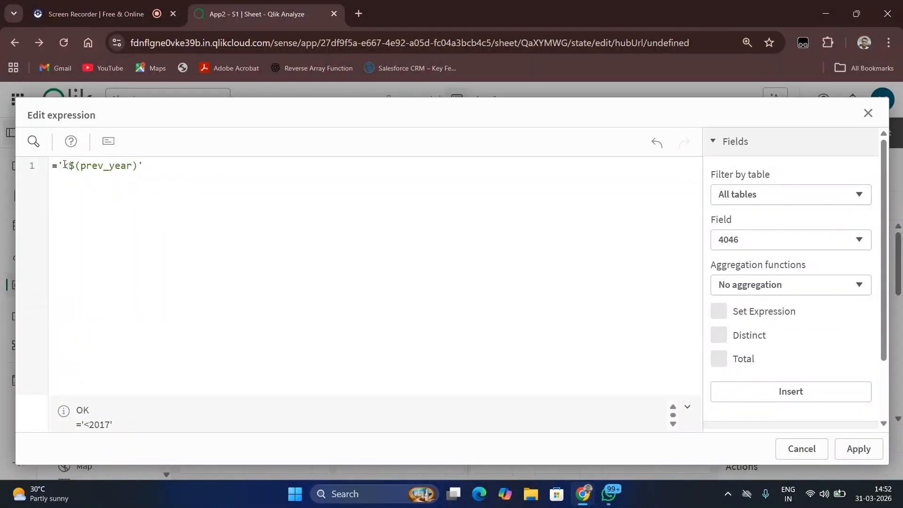
type("=")
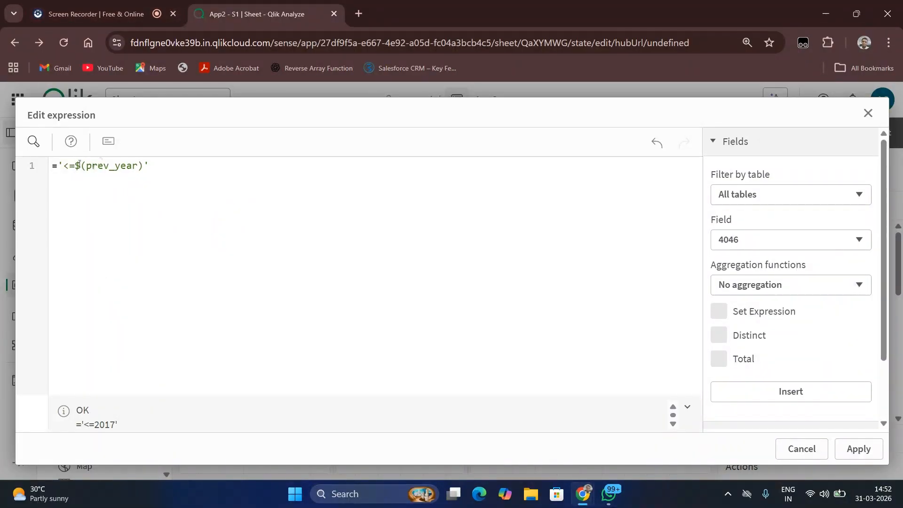
left_click(858, 448)
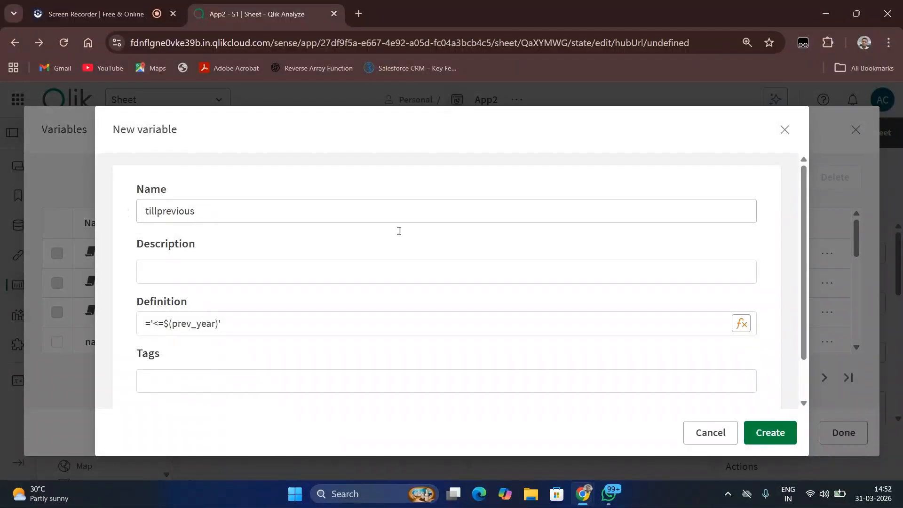
left_click(767, 436)
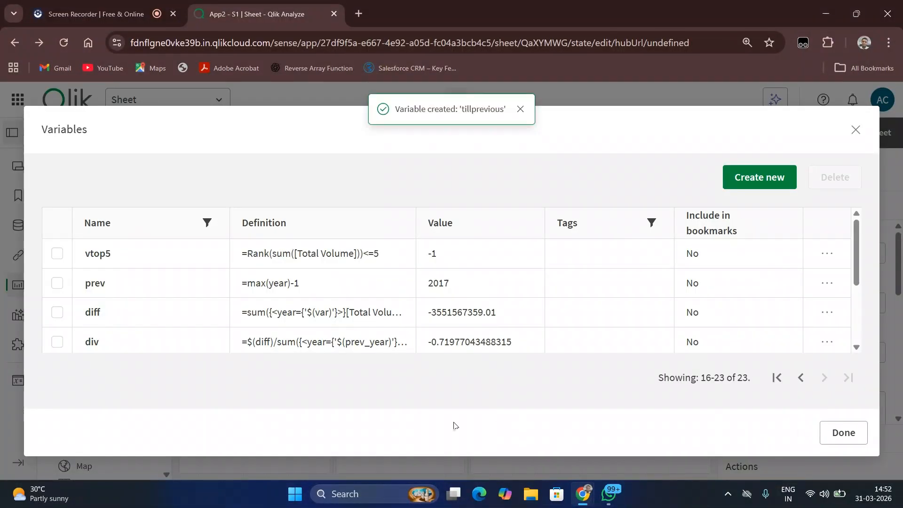
left_click(856, 129)
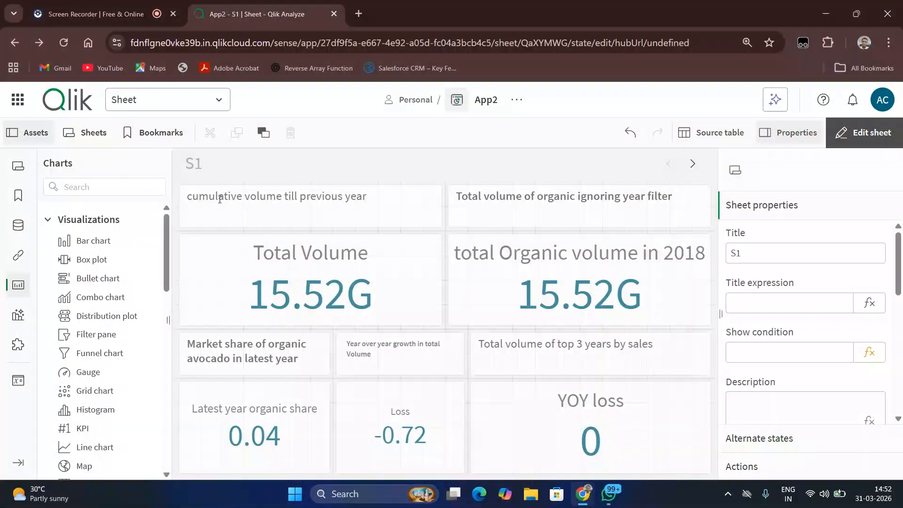
- Replace the Total Volume KPI's measure expression with sum([Total Volume]) in the expression editor
left_click(315, 273)
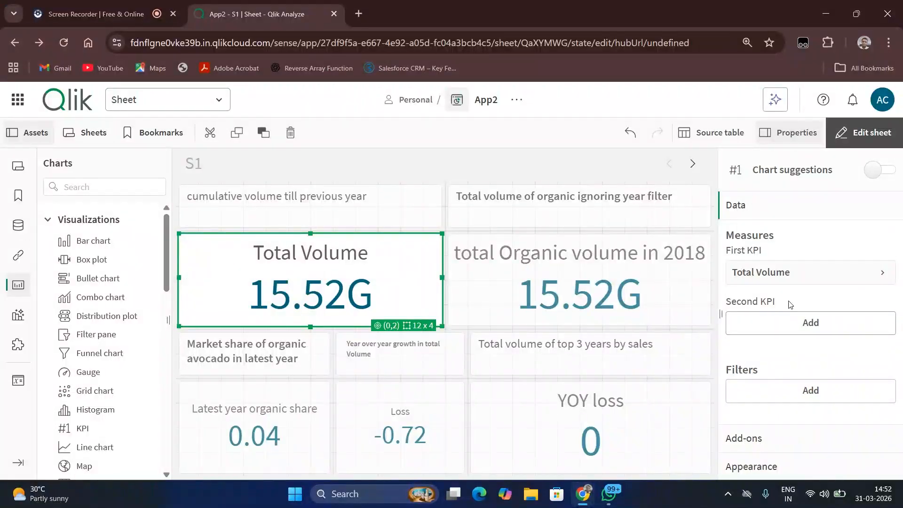
left_click(870, 273)
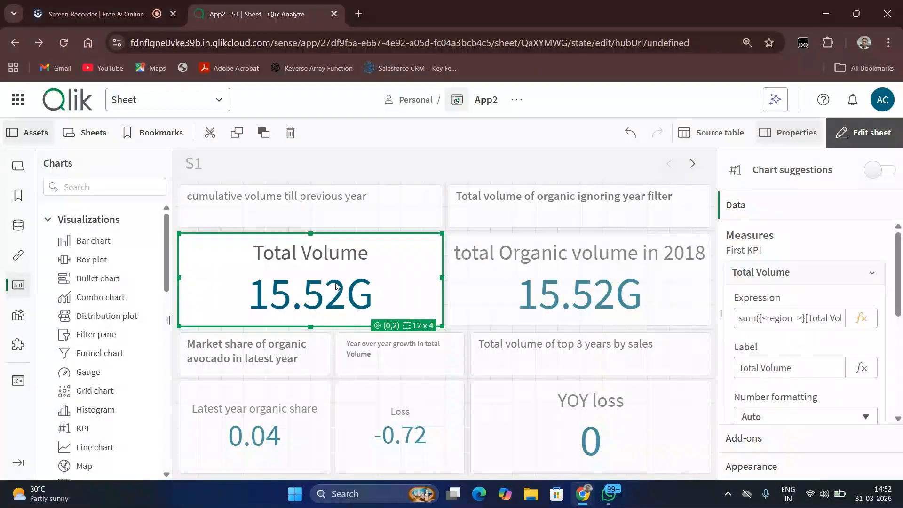
left_click(860, 319)
key("ctrl+a")
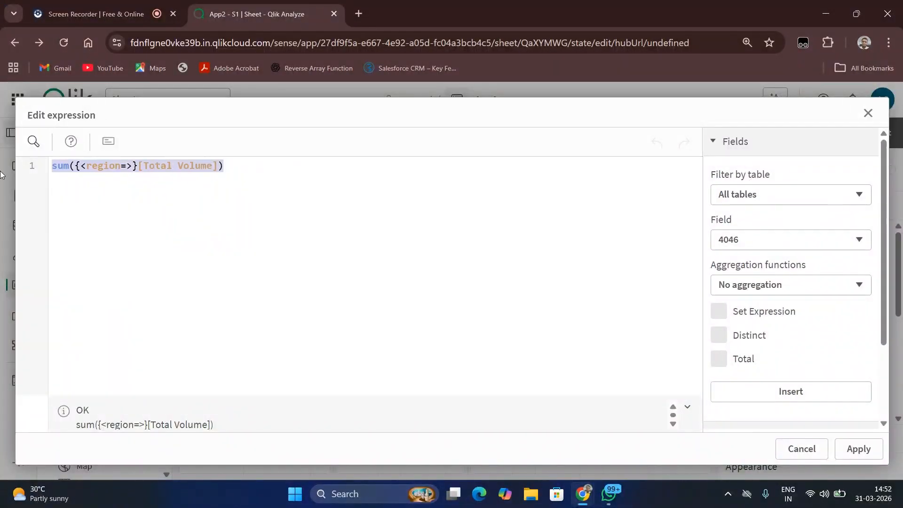
key("BackSpace")
type("sum")
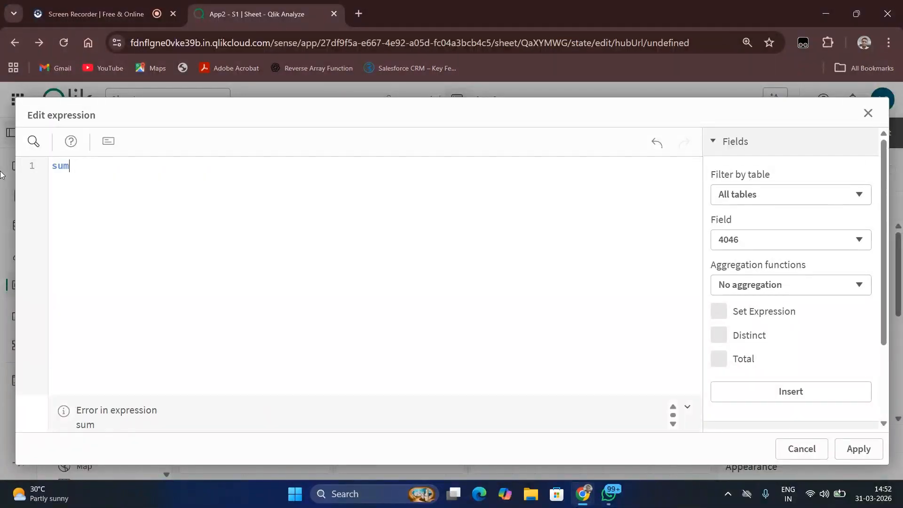
type("()")
type("[]")
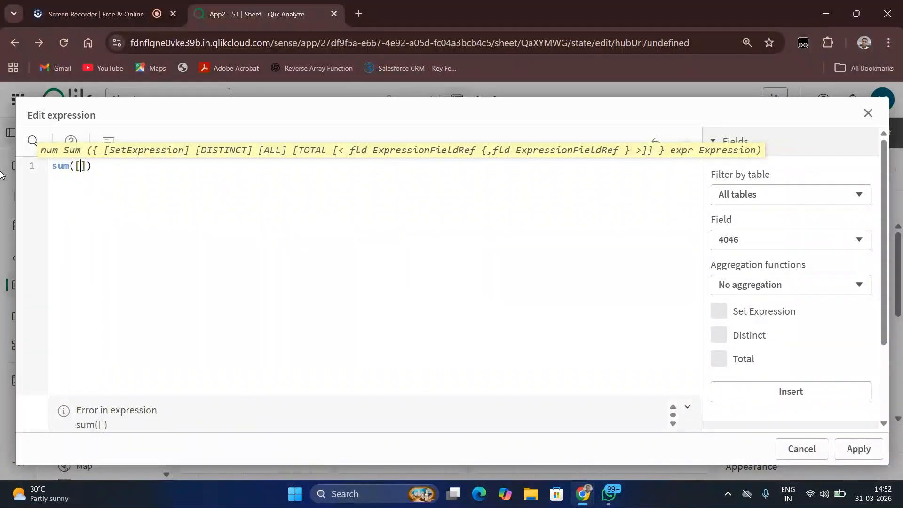
type("Total Volume")
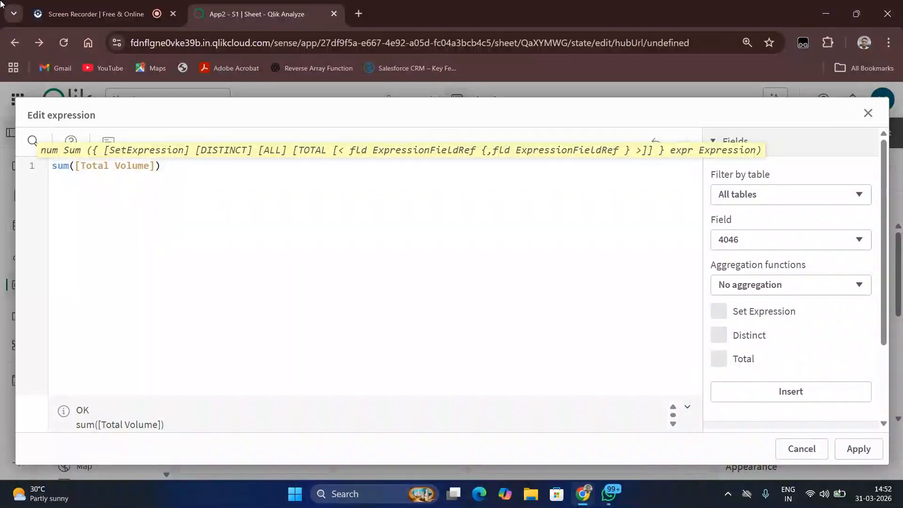
left_click(77, 3)
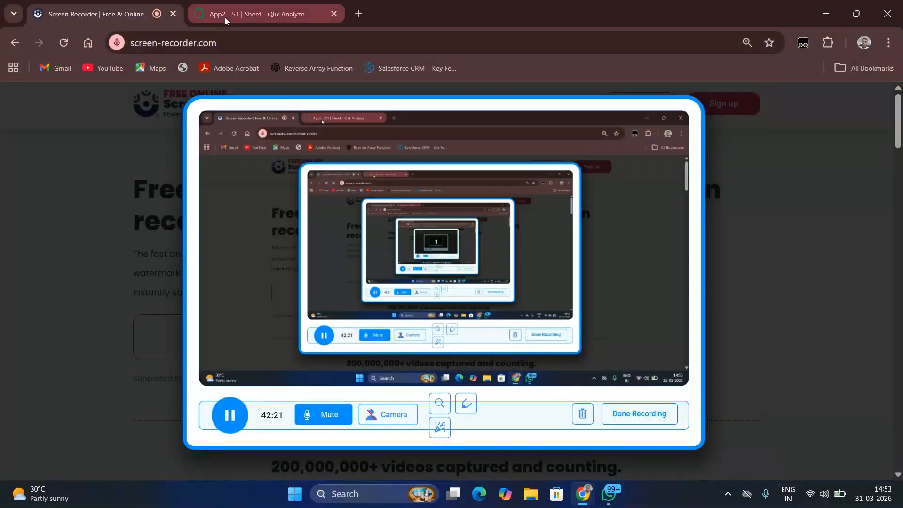
left_click(225, 17)
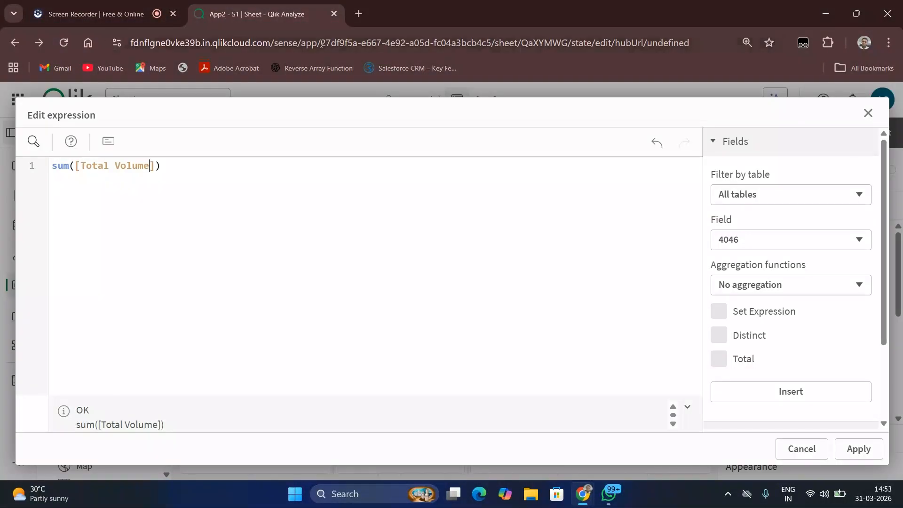
- Insert the set modifier {<year={''}>} before [Total Volume] in the sum expression
left_click(73, 168)
mouse_move(73, 168)
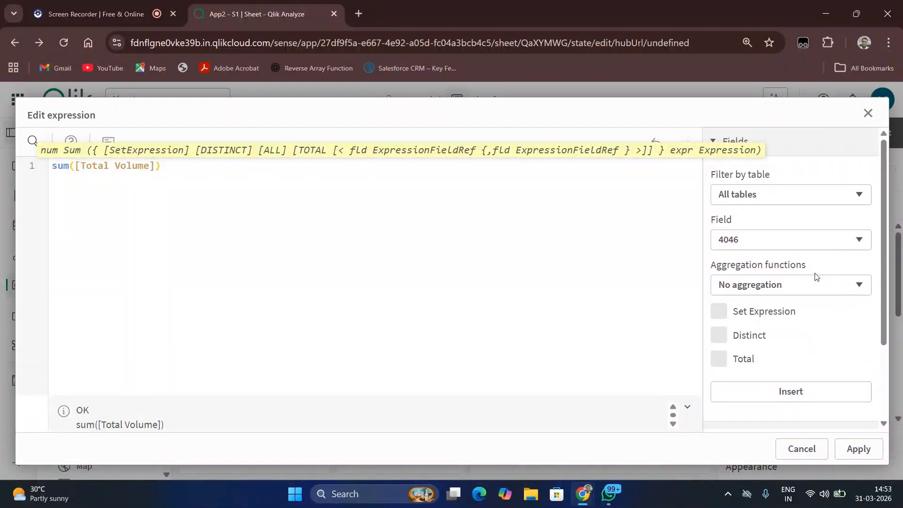
type("{<>}")
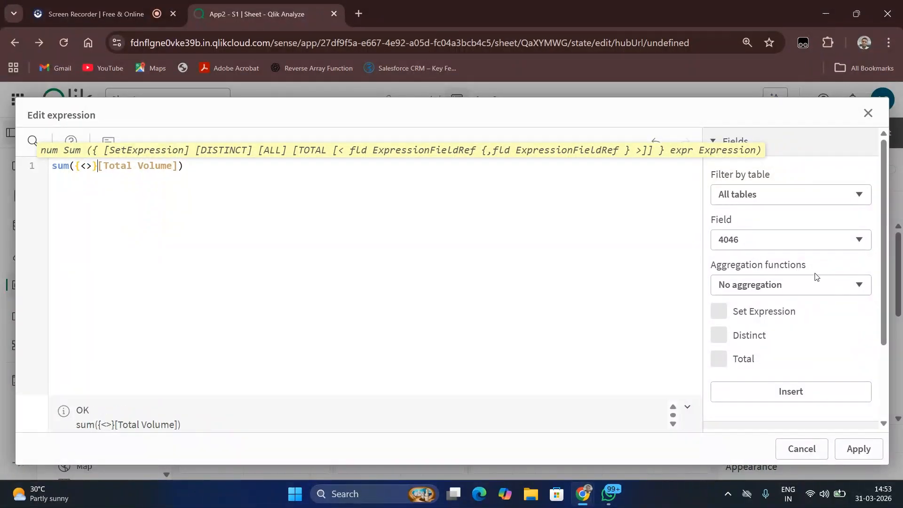
type("year")
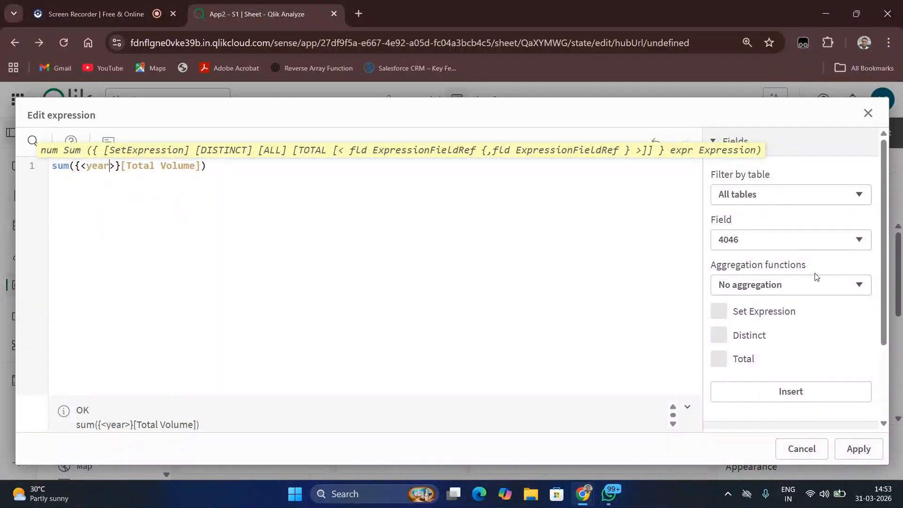
type("=")
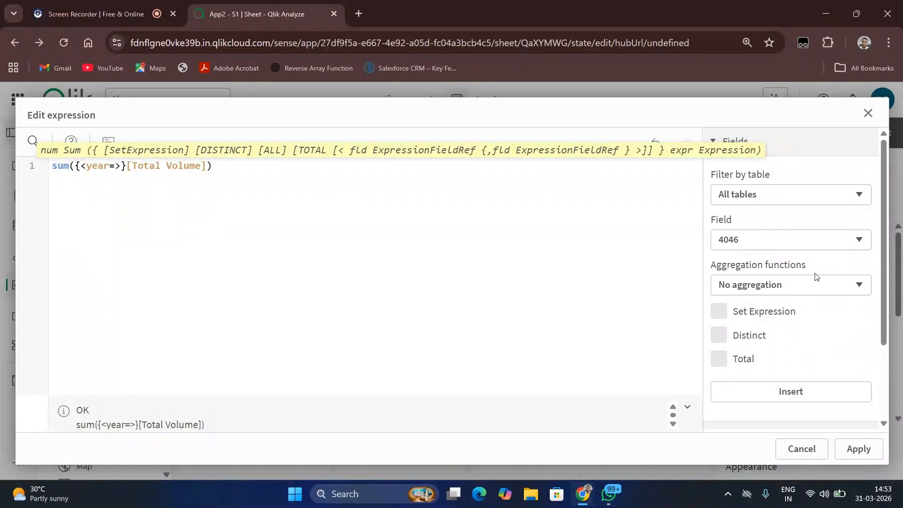
type("{")
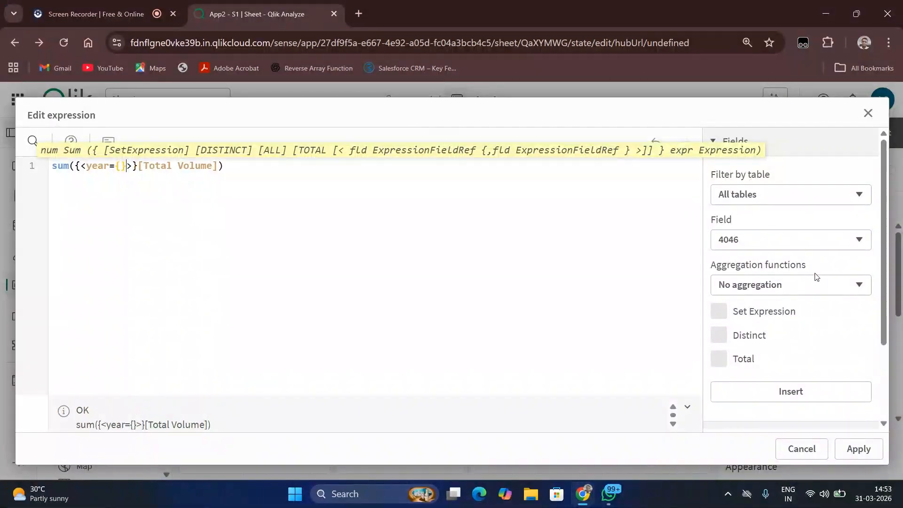
type("'")
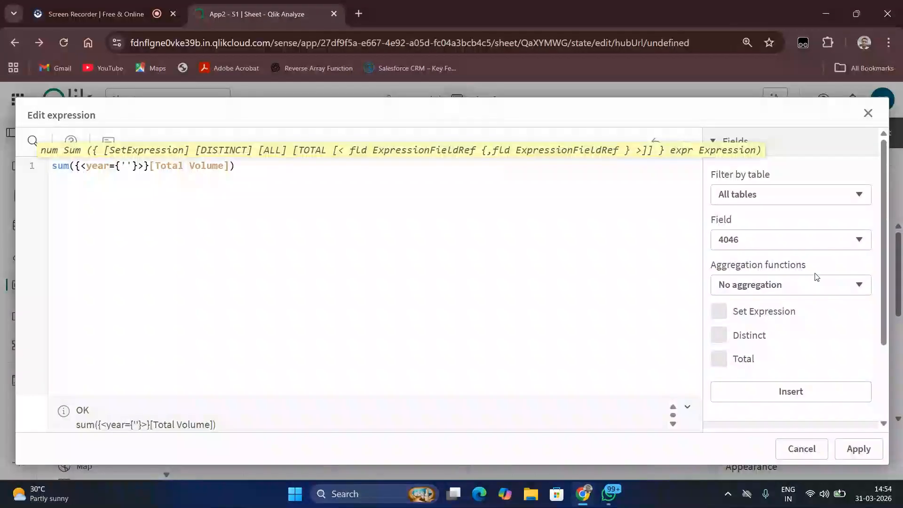
- Fill the quoted year value with $(tillprevious) and apply the expression to the Total Volume KPI
type("$")
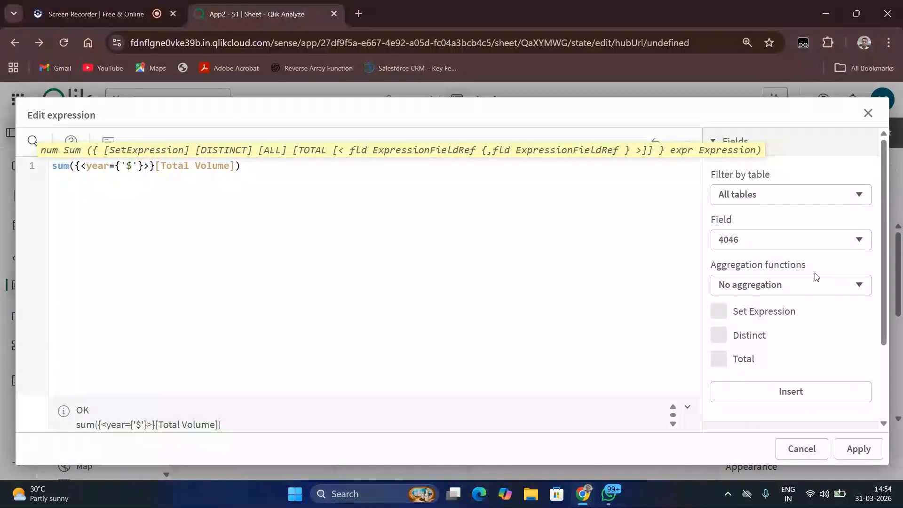
type("(till")
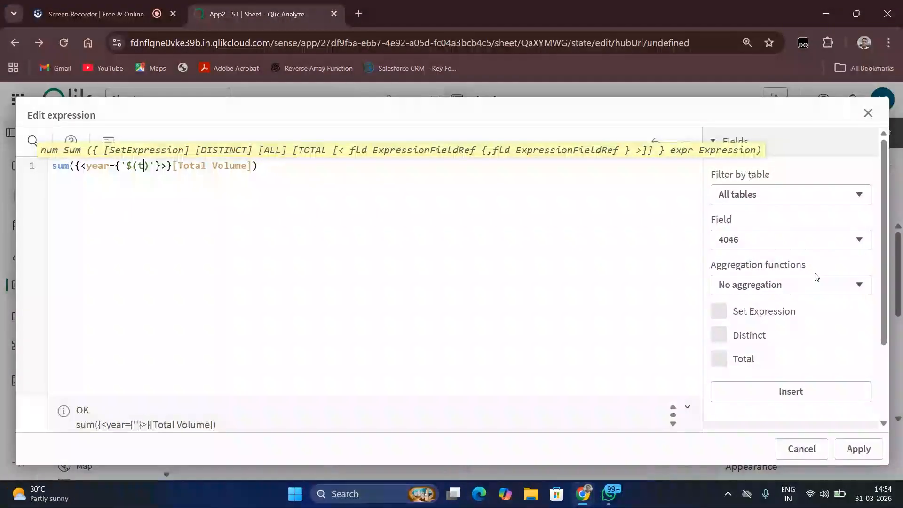
type("previo")
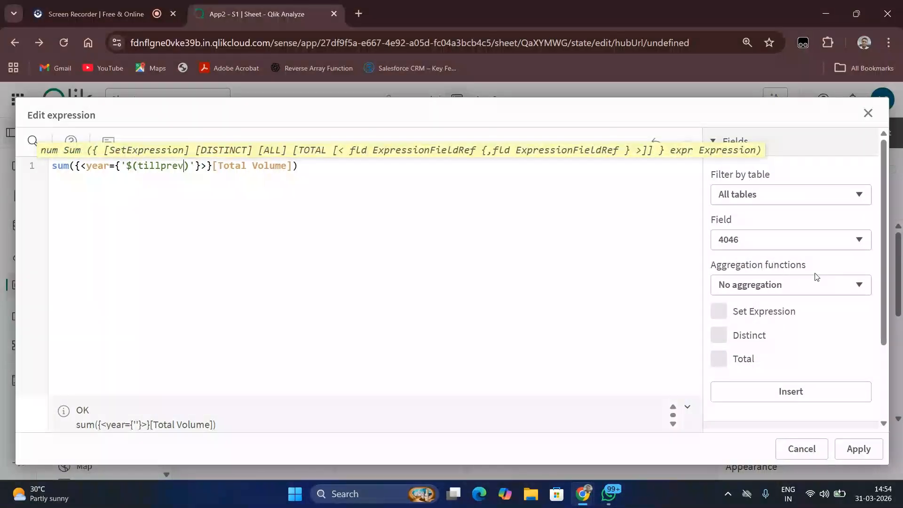
type("us")
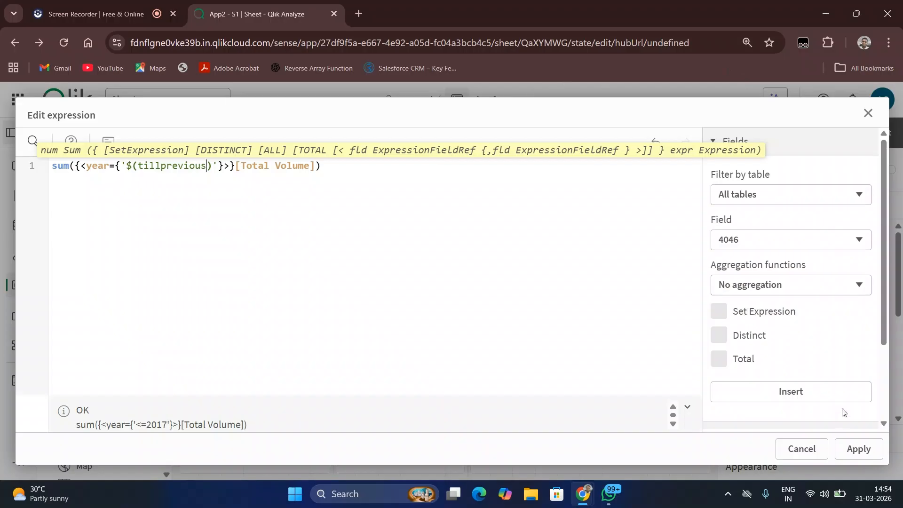
left_click(858, 449)
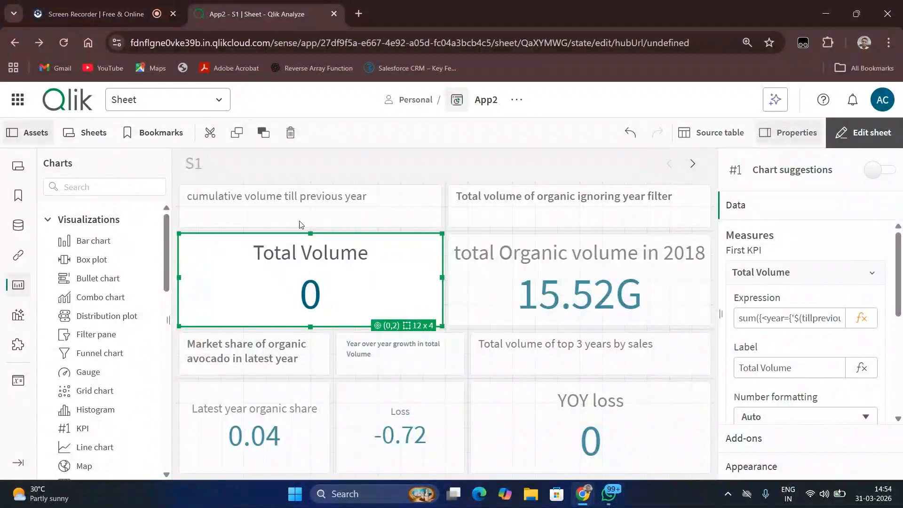
- Try '=$(tillprevious)' as the year value in the Total Volume KPI's expression and apply it
left_click(302, 213)
left_click(359, 284)
left_click(860, 320)
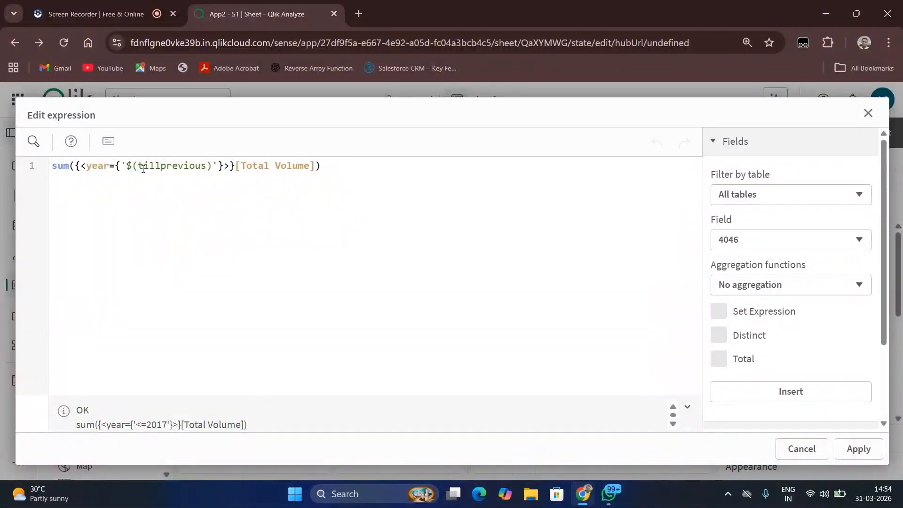
left_click(126, 166)
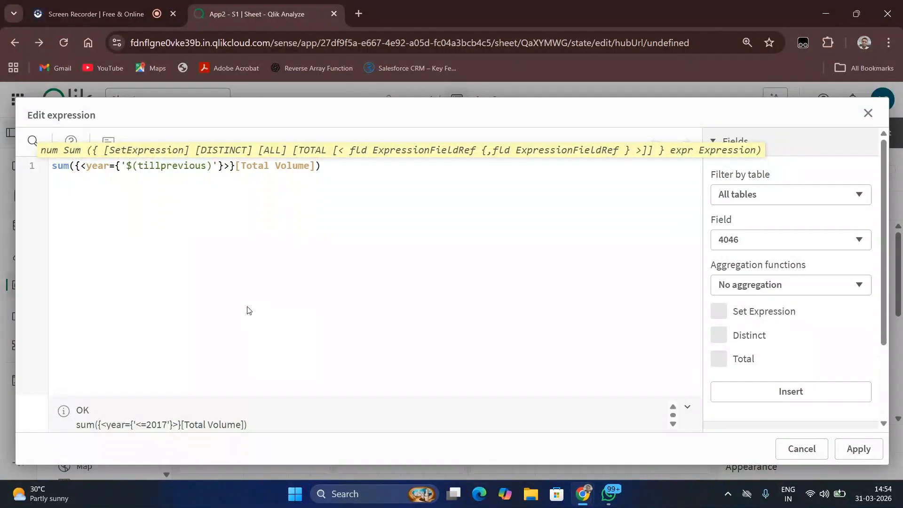
type("=")
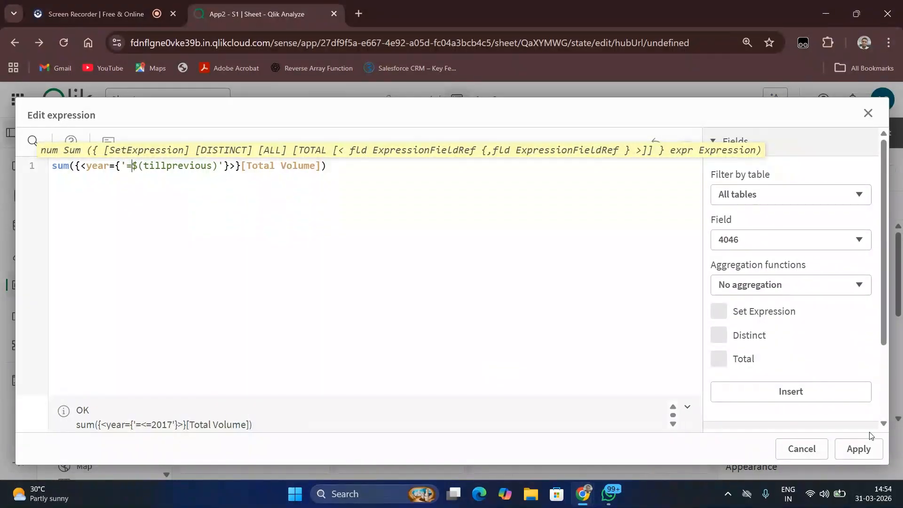
left_click(853, 449)
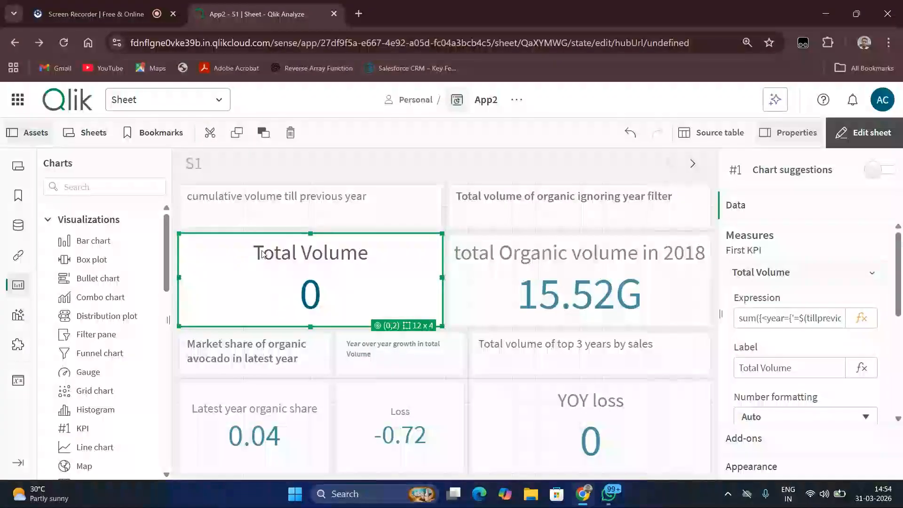
- Reopen the Total Volume expression and try $(tillprevious) as the year value without the surrounding single quotes
left_click(861, 318)
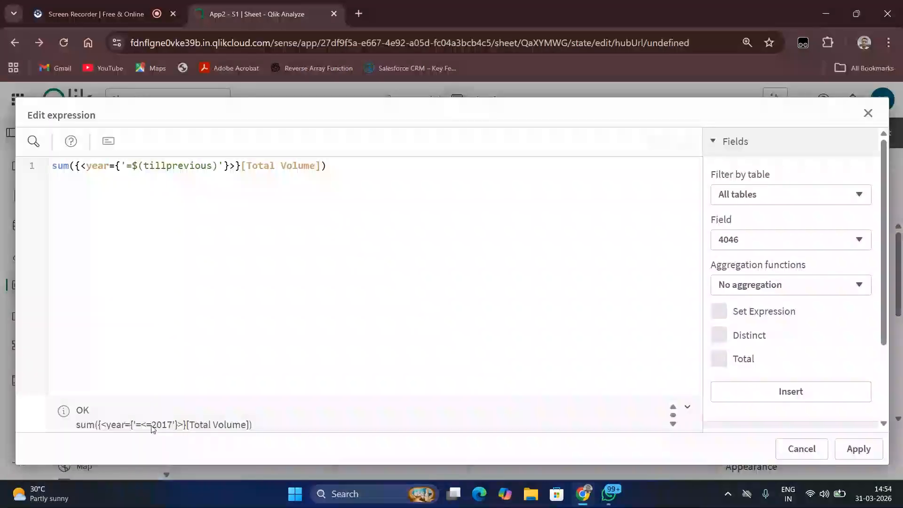
left_click(85, 4)
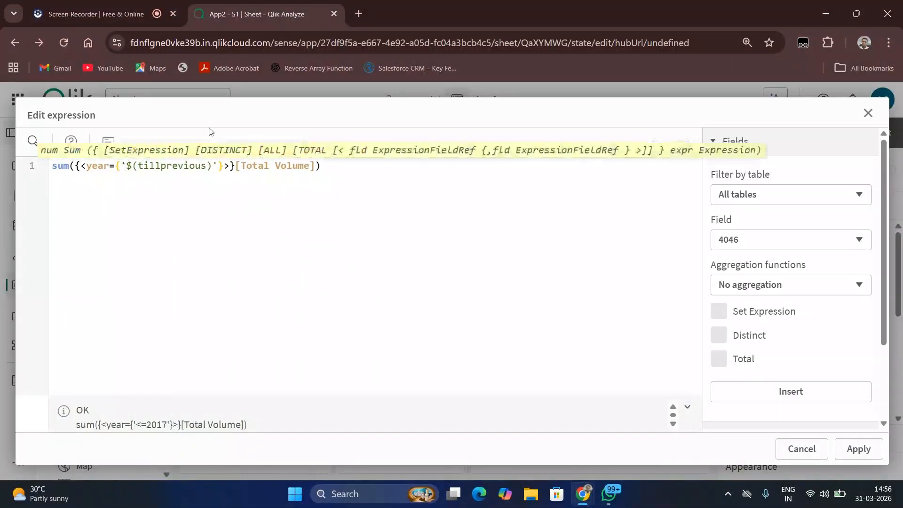
key("BackSpace")
key("Right")
key("Right")
key("Right")
key("Right")
key("Right")
key("Right")
key("Right")
key("Right")
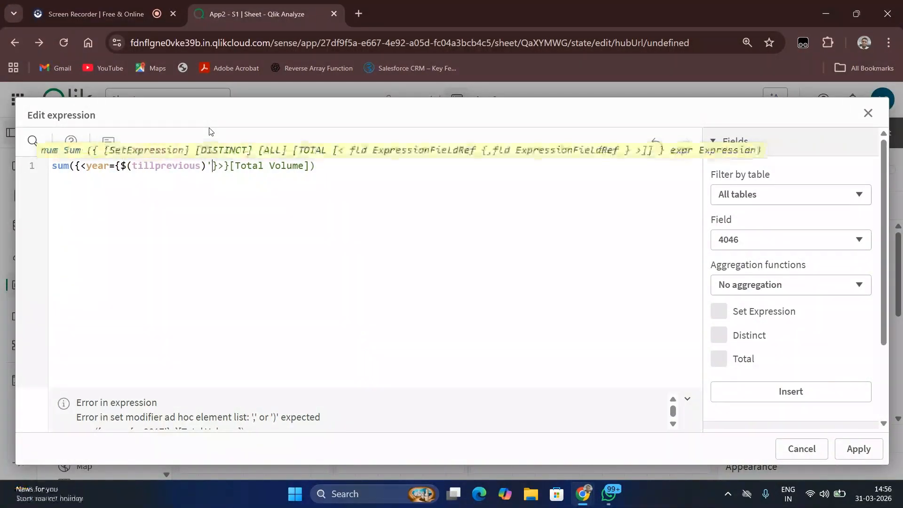
key("Delete")
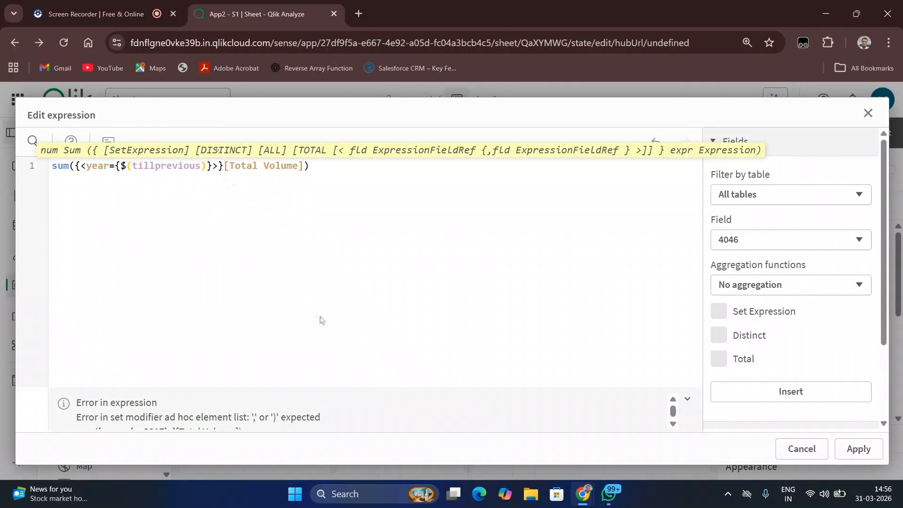
- Try an equals sign before the unquoted $(tillprevious) reference and take it out again
key("End")
type("\"")
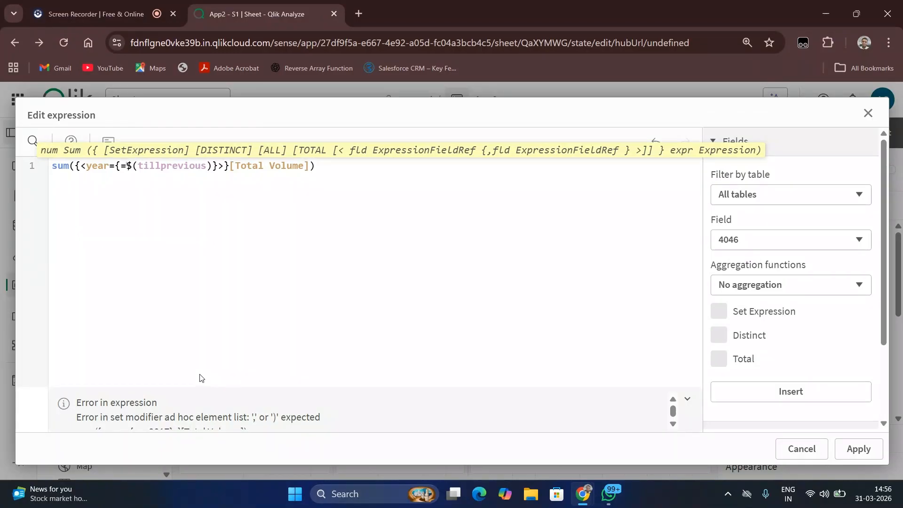
key("BackSpace")
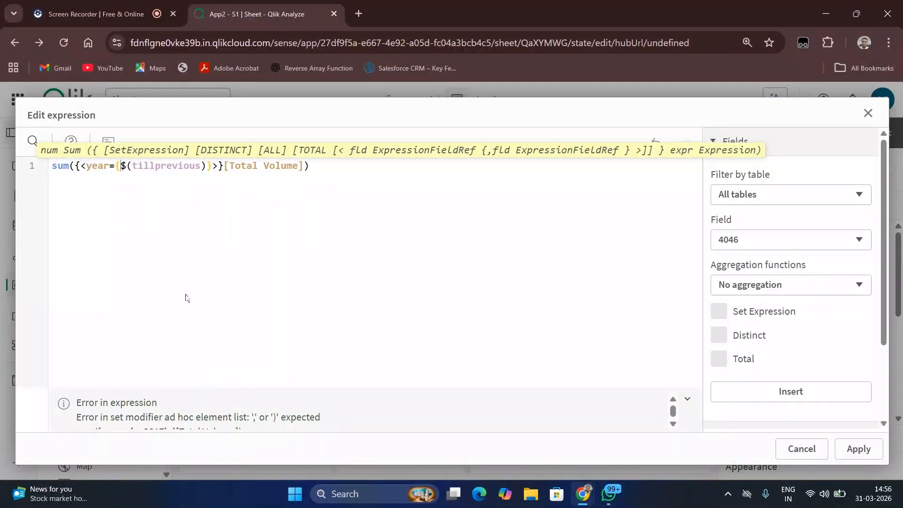
left_click(91, 9)
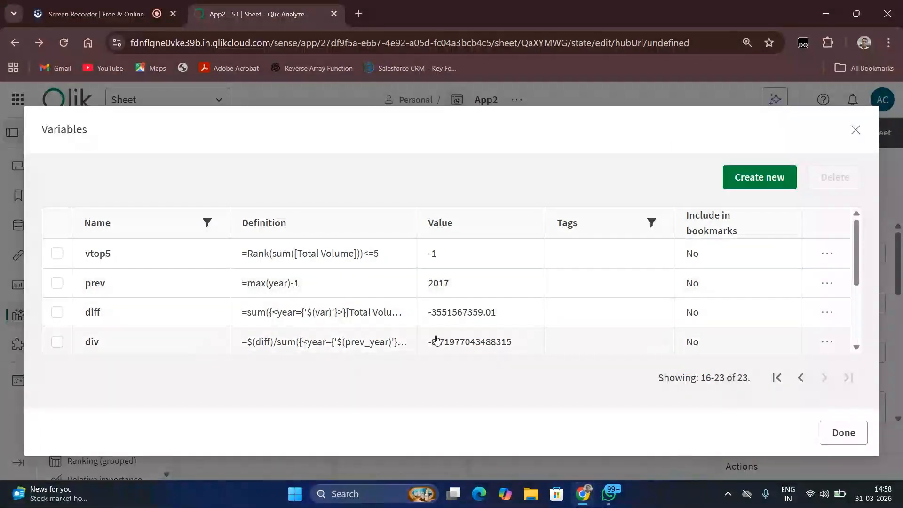
- Check the tillprevious definition in the variables list and close the list without editing it
scroll(470, 348, "down", 3)
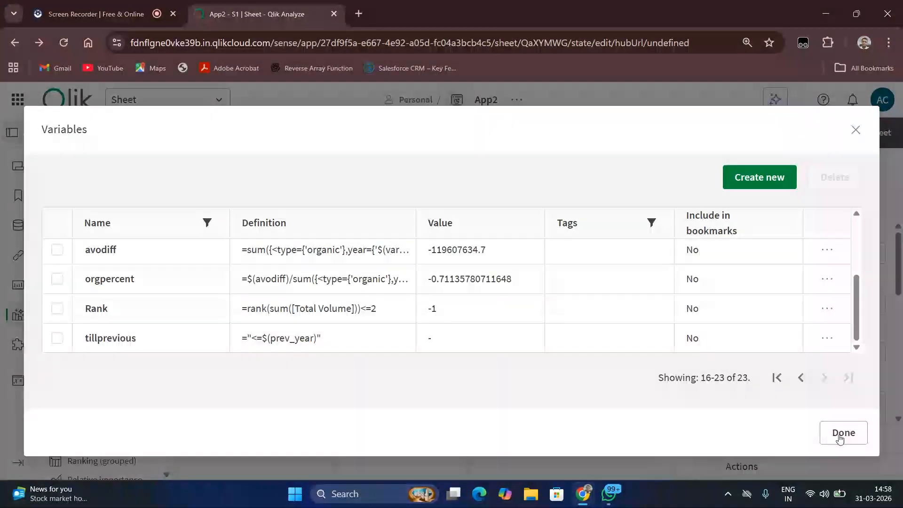
left_click(822, 343)
left_click(667, 397)
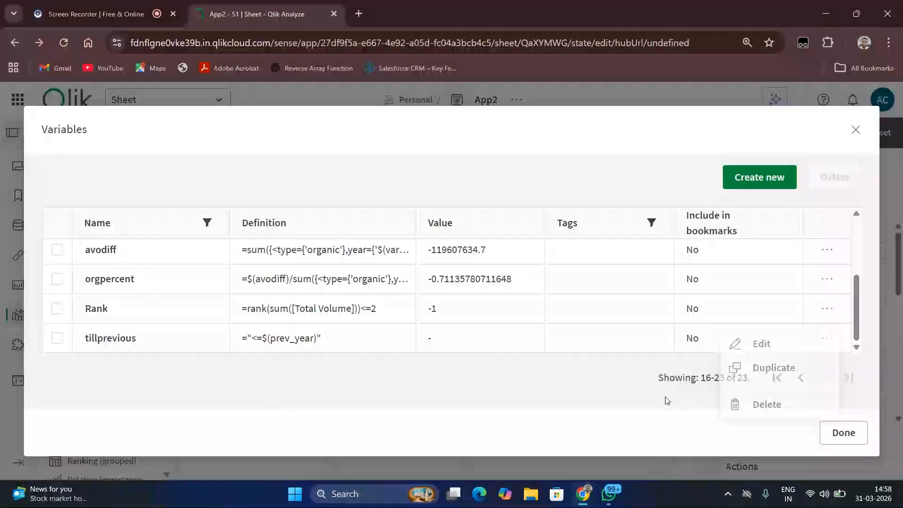
left_click(845, 430)
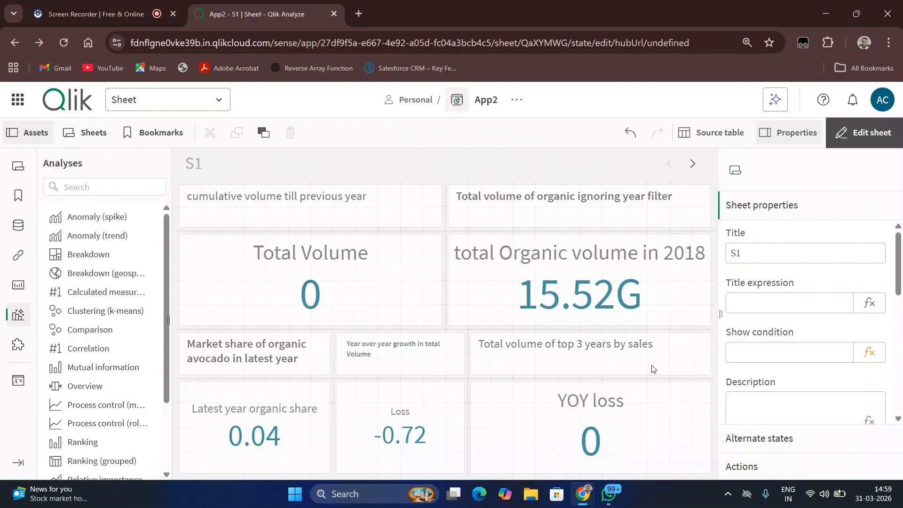
- Review the YOY loss KPI's set expression with the Rank variable and close it unchanged
left_click(674, 441)
left_click(860, 318)
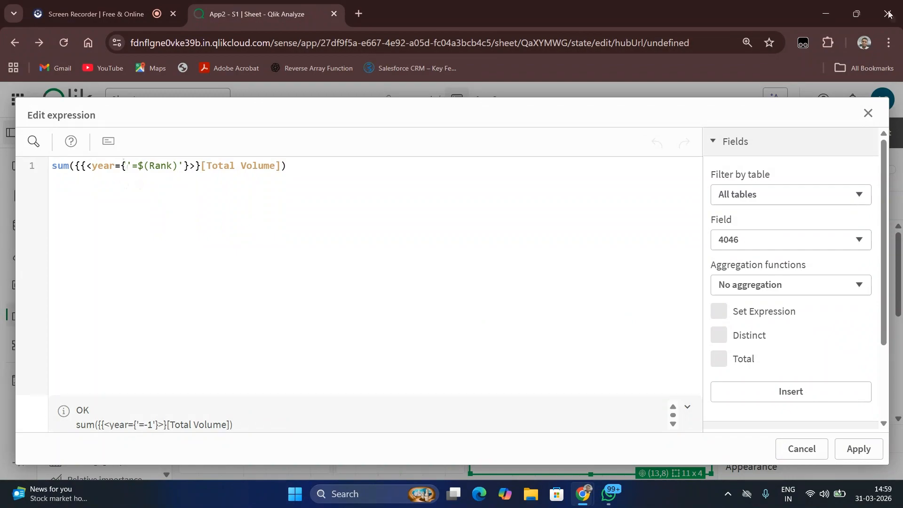
left_click(868, 113)
- Try removing the opening quote before $(tillprevious) in the Total Volume expression, undo the deletion, and apply
left_click(314, 270)
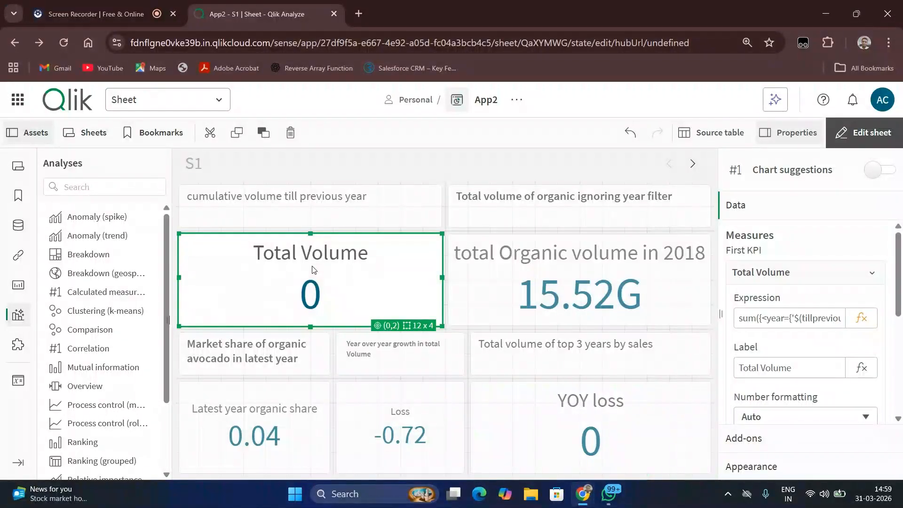
left_click(862, 318)
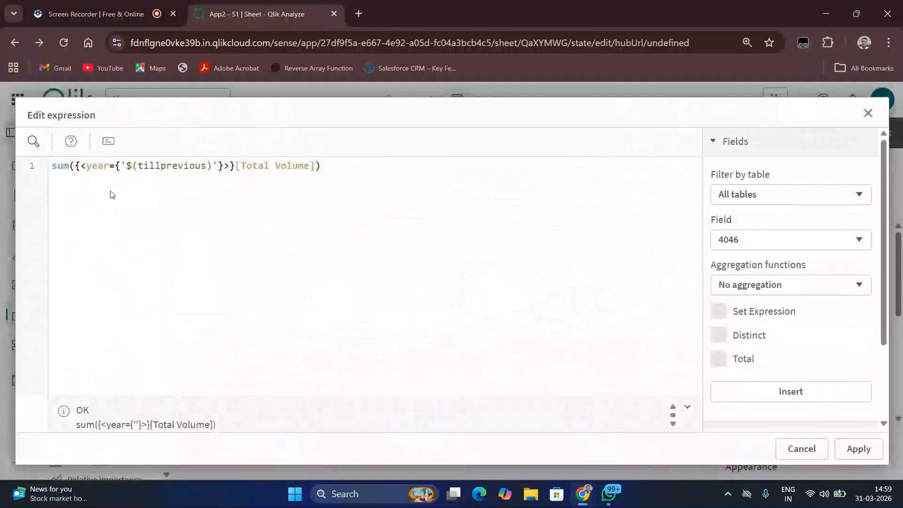
left_click(125, 164)
key("Delete")
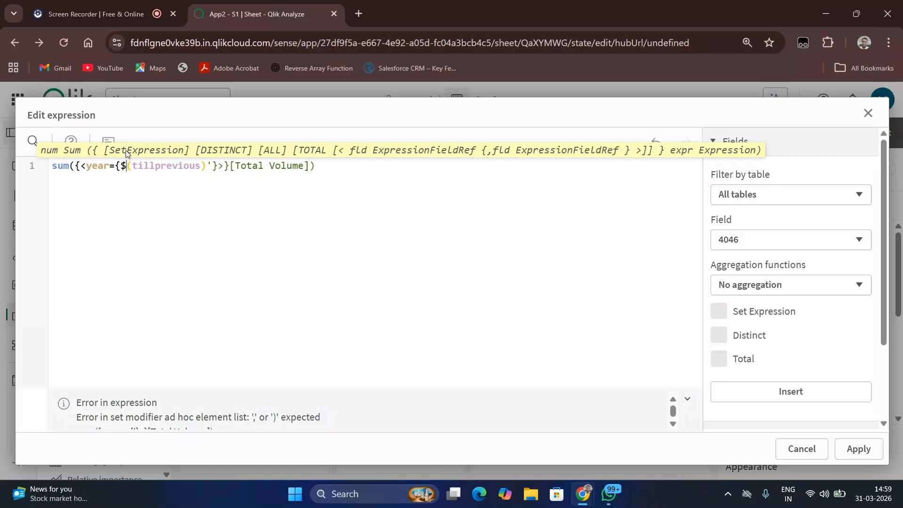
key("ctrl+z")
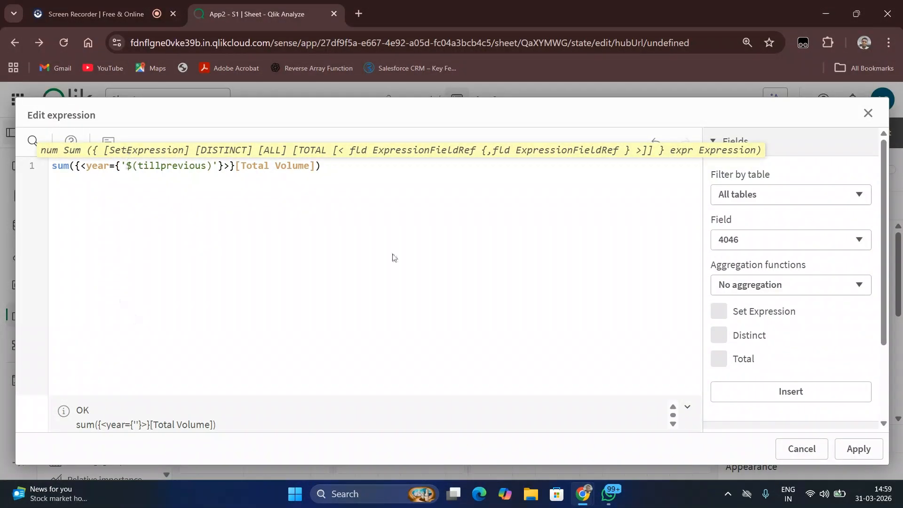
left_click(859, 449)
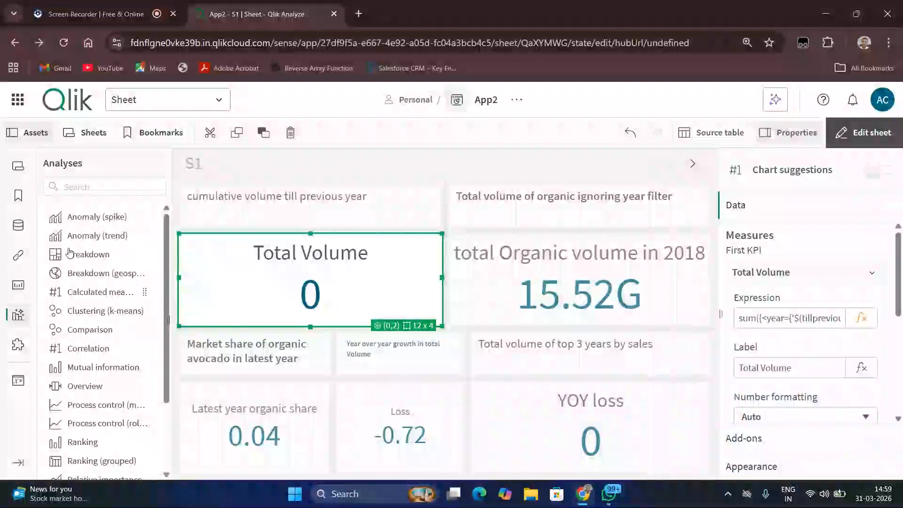